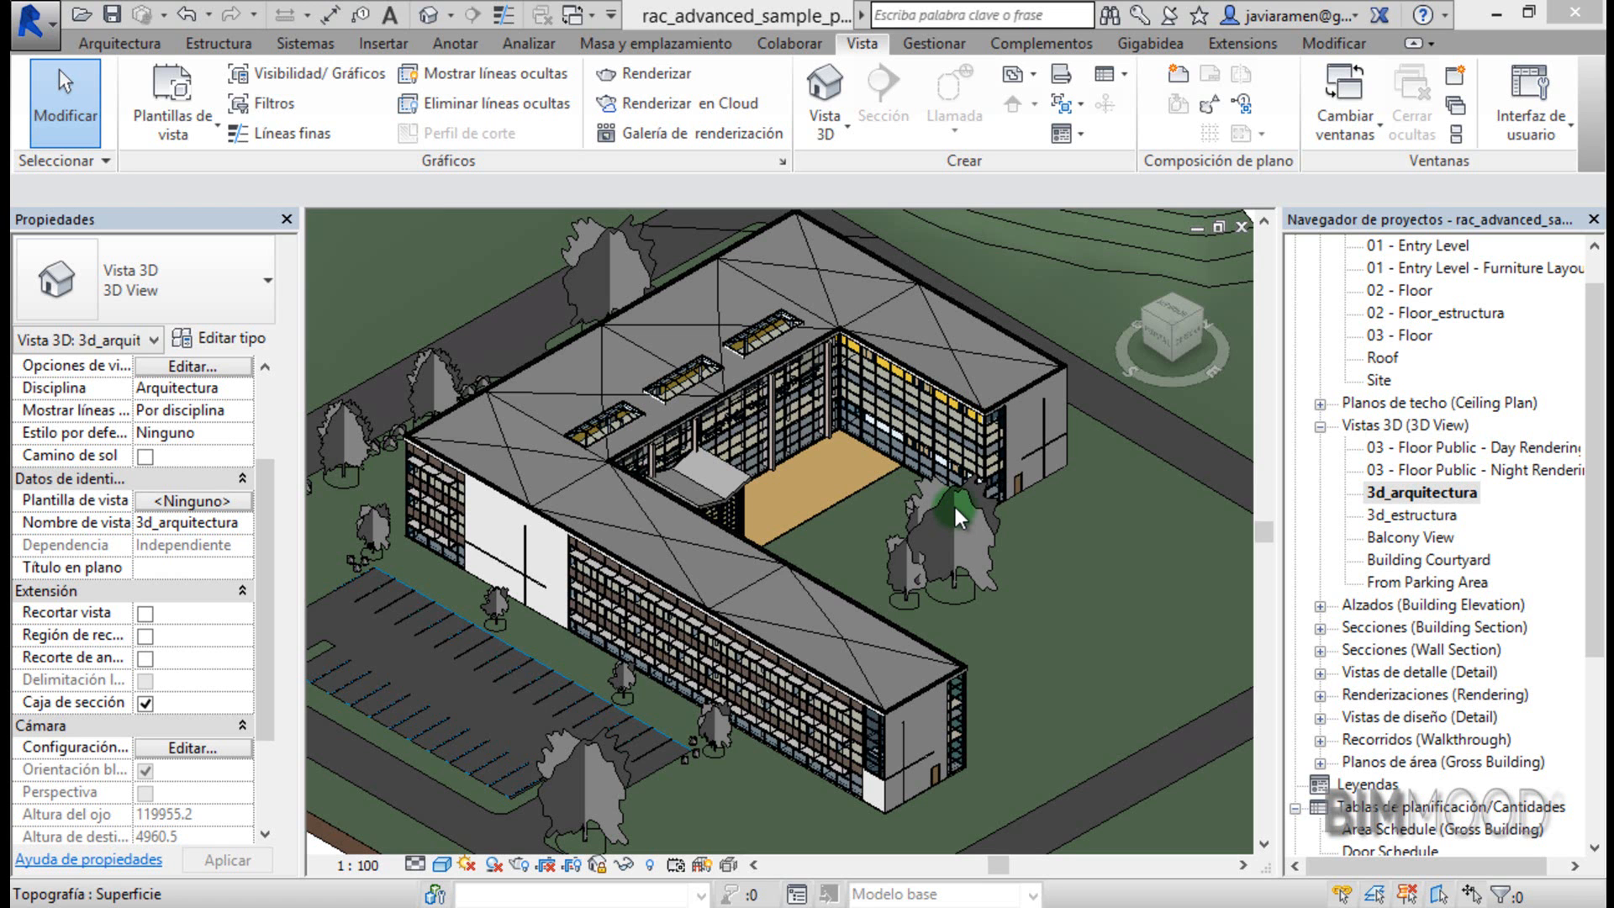
Open the 3d_estructura view and tile it beside 3d_arquitectura, closing the Planimetría general floor plan view.
{"action": "double_click", "coordinate": [1403, 516]}
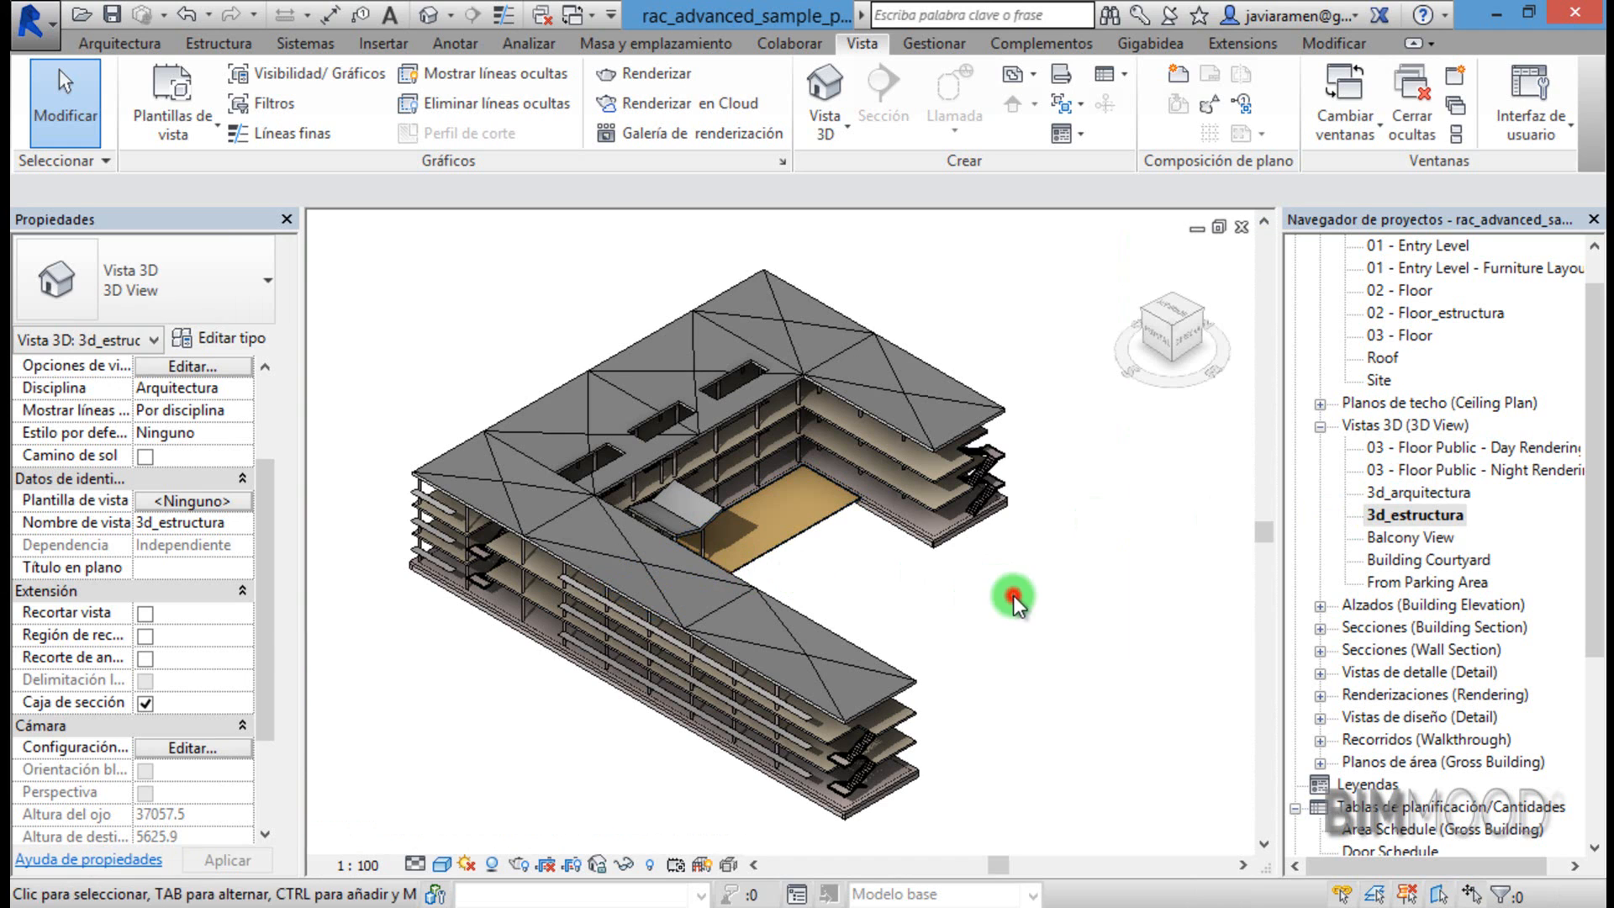
{"action": "key", "text": "w"}
{"action": "key", "text": "t"}
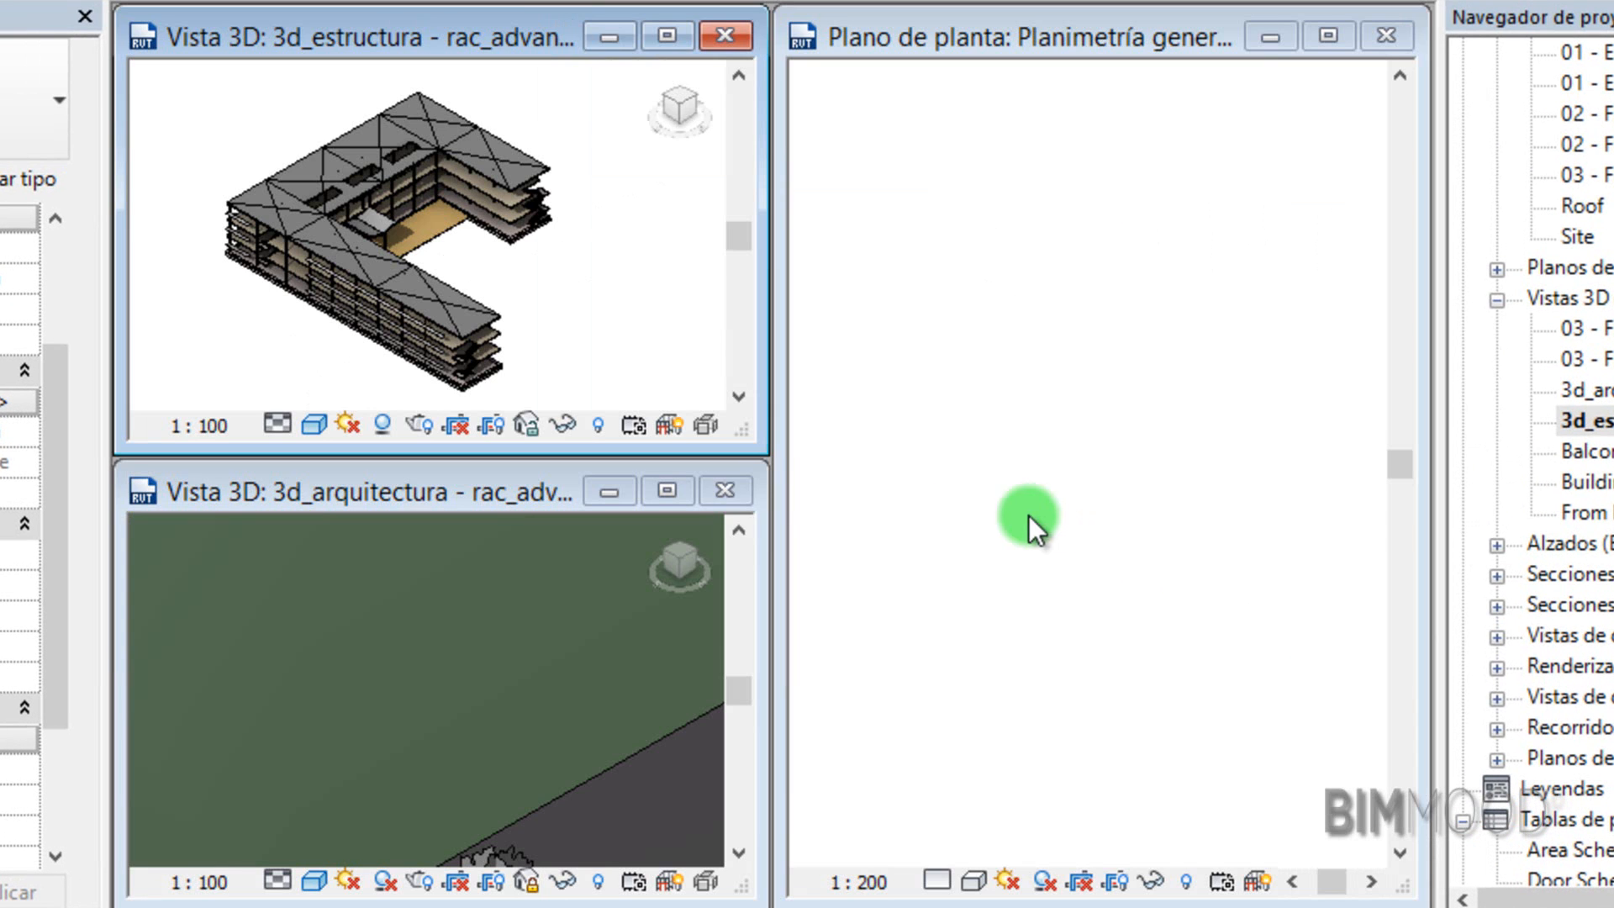
{"action": "left_click", "coordinate": [1383, 36]}
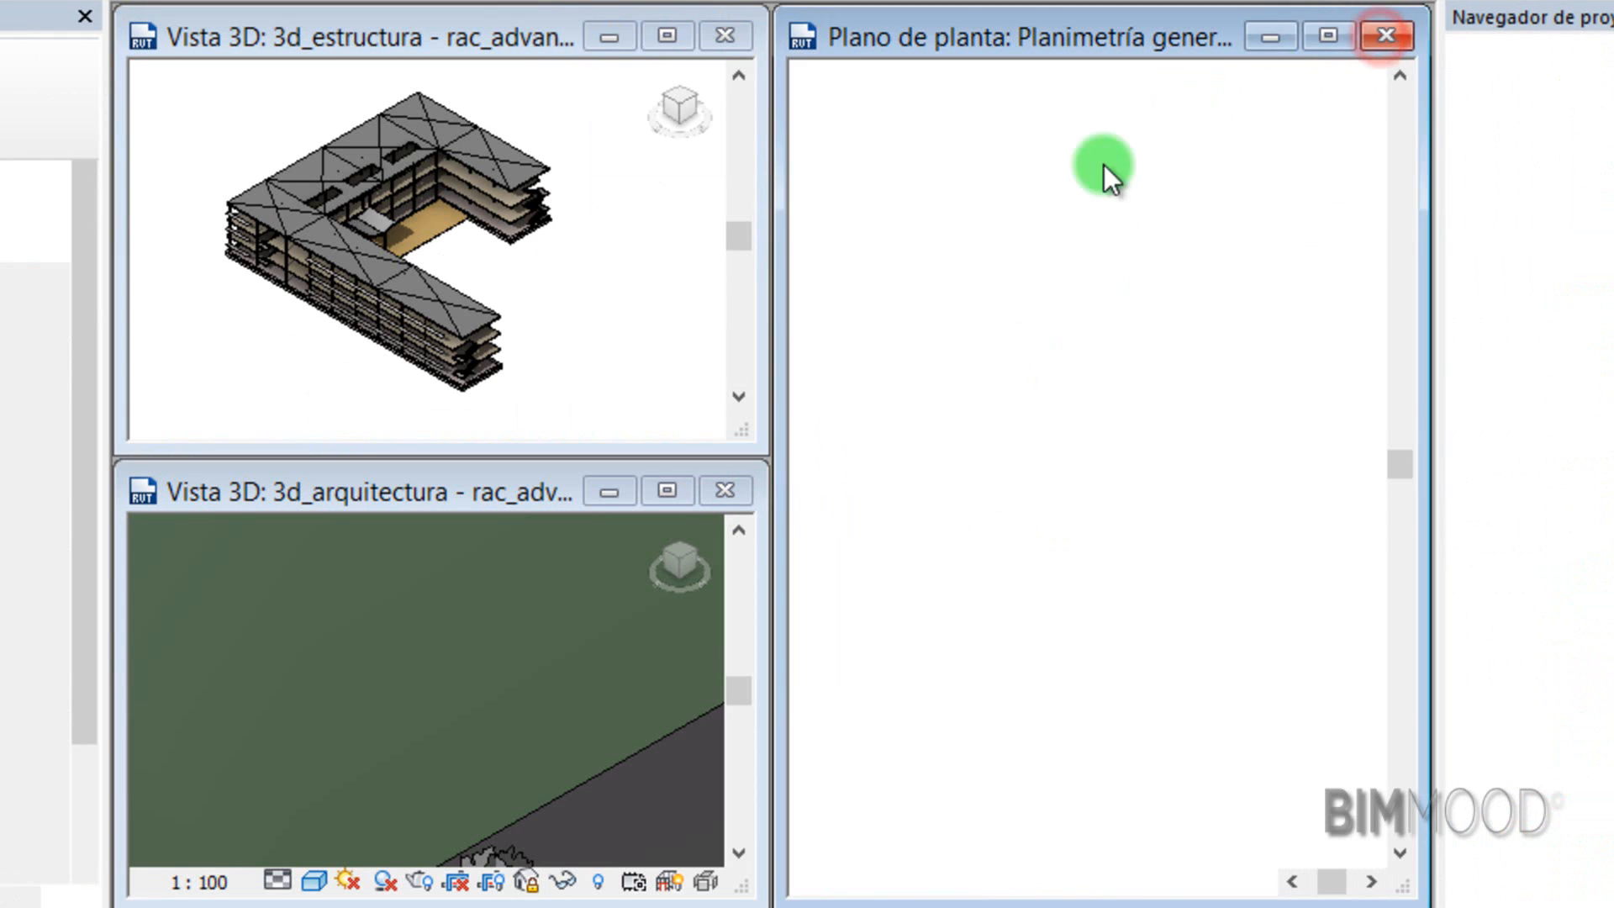
{"action": "key", "text": "w"}
{"action": "key", "text": "t"}
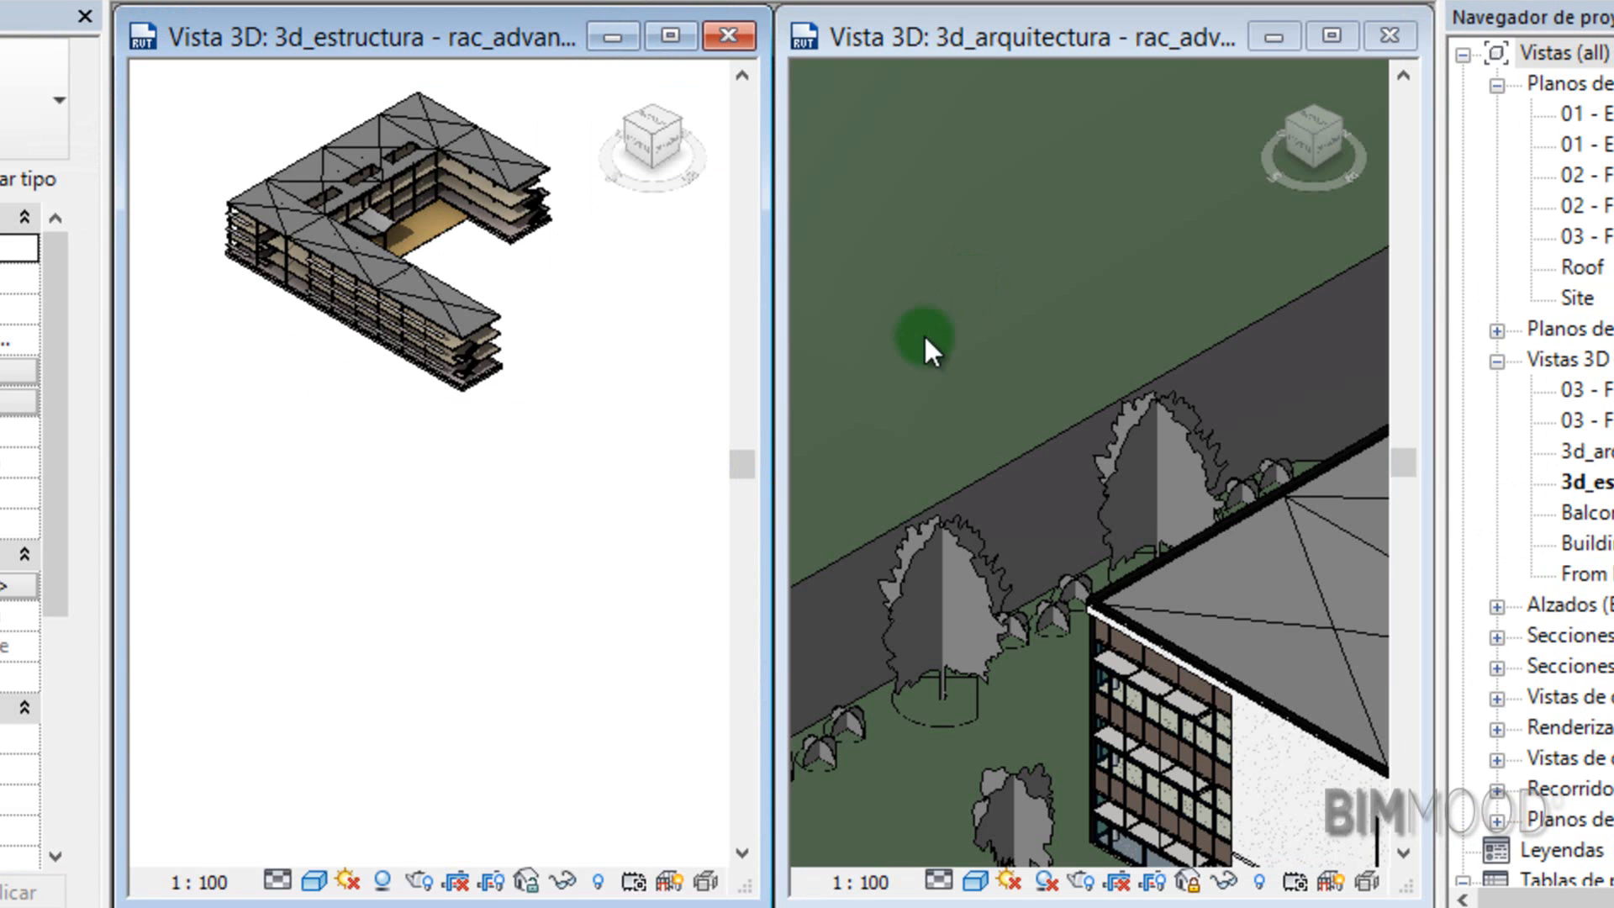
Frame the building in both tiled 3D views to compare the structural model with the architectural one.
{"action": "left_click", "coordinate": [406, 557]}
{"action": "scroll", "coordinate": [473, 533], "scroll_direction": "down", "scroll_amount": 5}
{"action": "scroll", "coordinate": [421, 417], "scroll_direction": "up", "scroll_amount": 4}
{"action": "scroll", "coordinate": [587, 454], "scroll_direction": "up", "scroll_amount": 2}
{"action": "scroll", "coordinate": [623, 548], "scroll_direction": "up", "scroll_amount": 2}
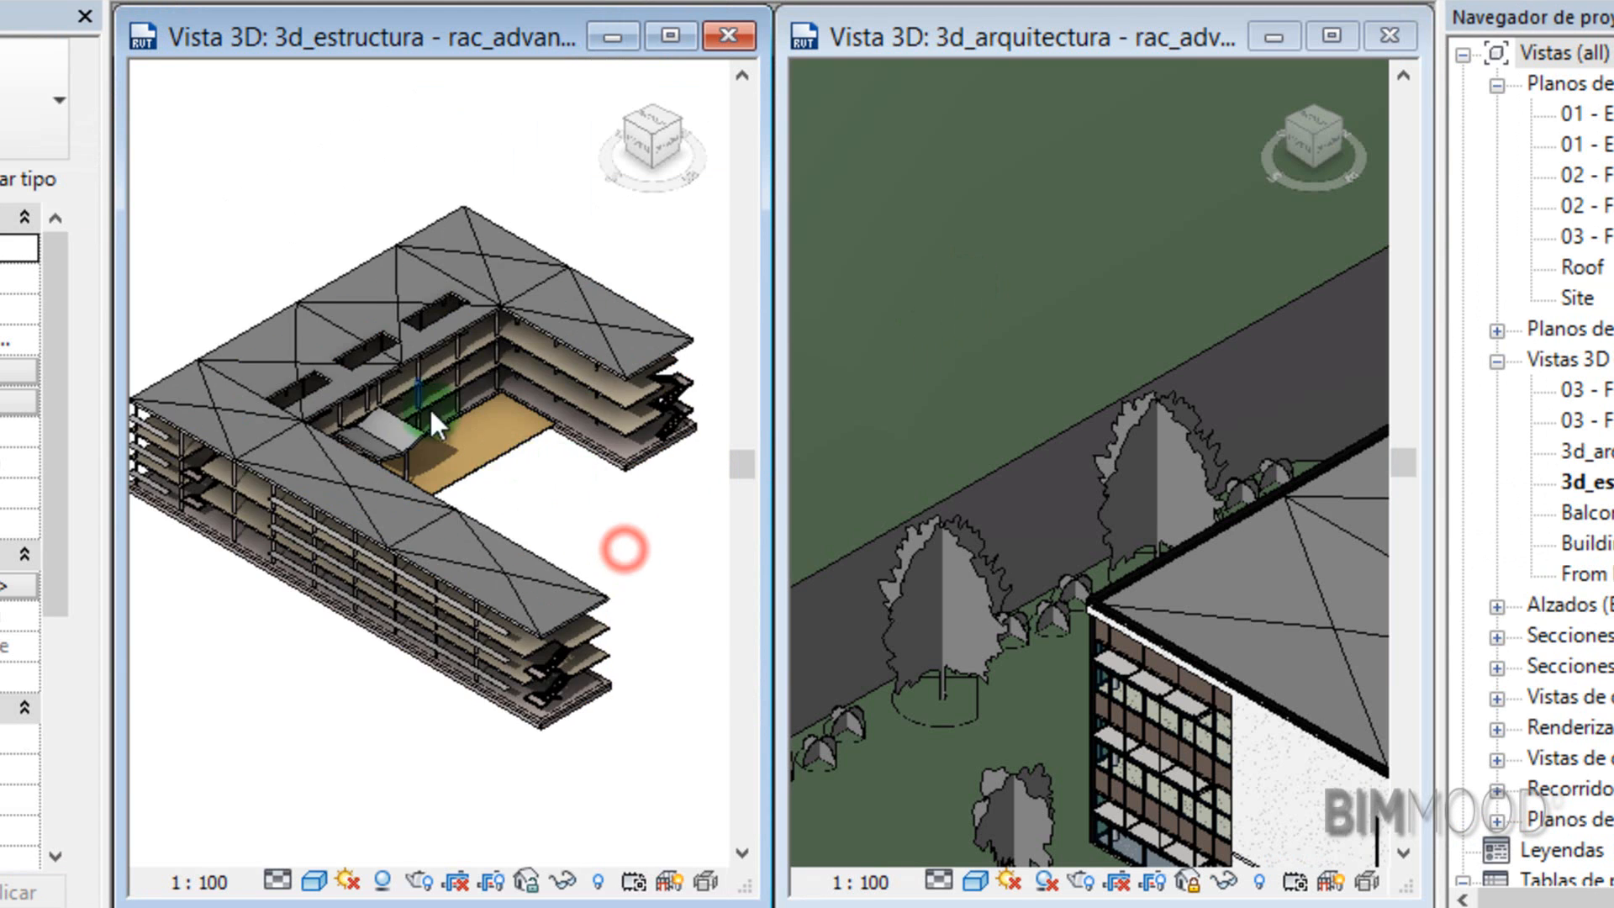
{"action": "left_click", "coordinate": [952, 354]}
{"action": "scroll", "coordinate": [966, 371], "scroll_direction": "down", "scroll_amount": 2}
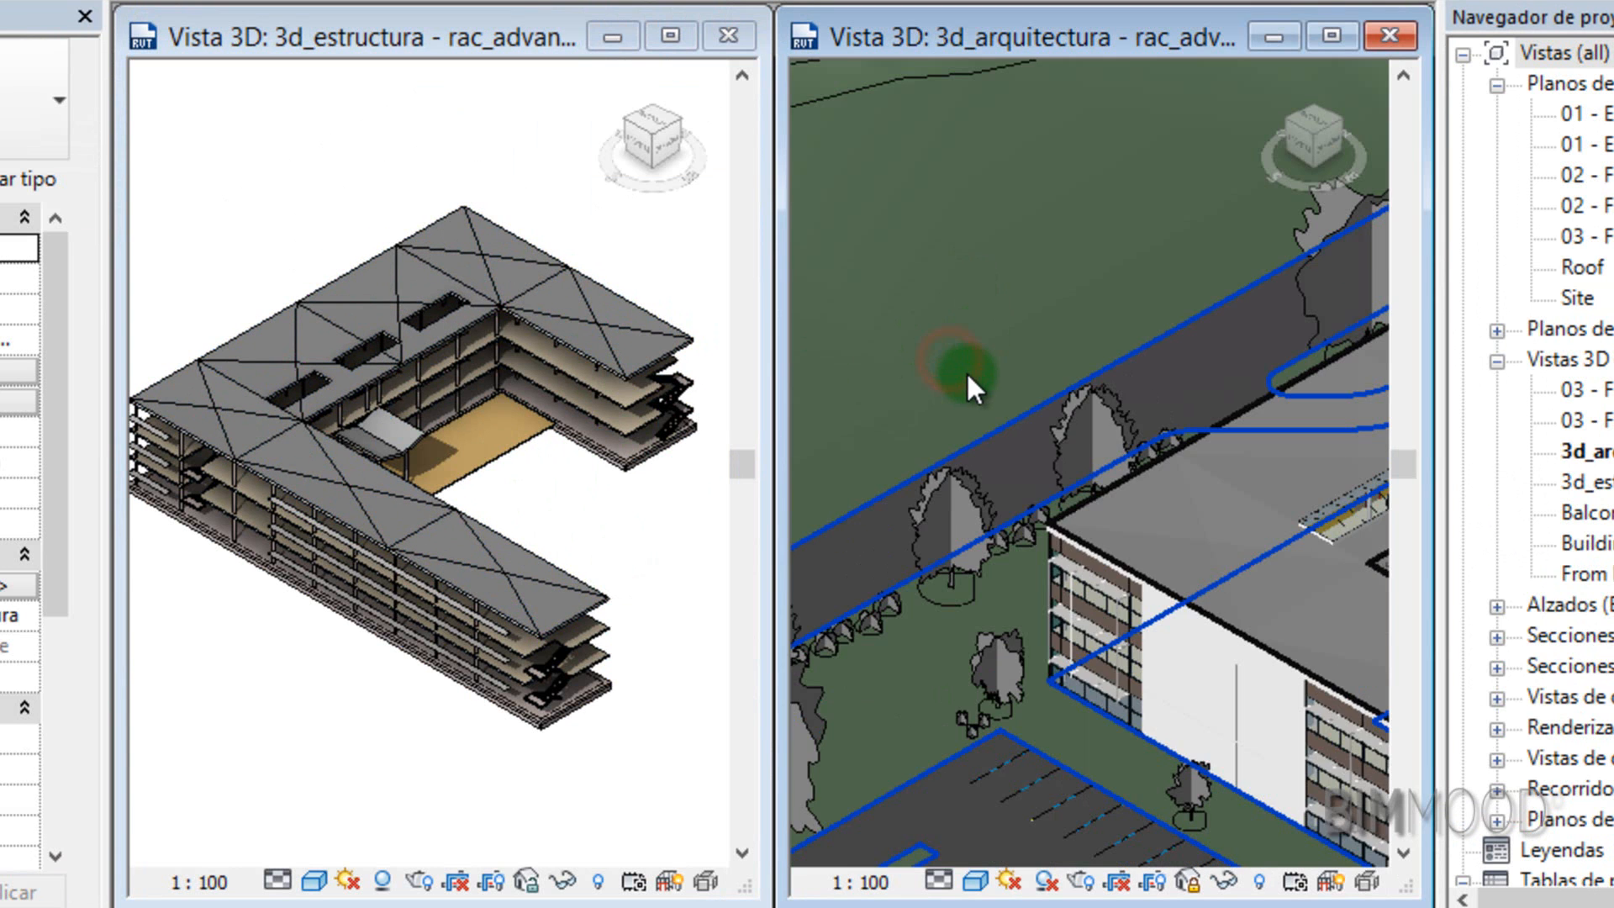
{"action": "scroll", "coordinate": [961, 381], "scroll_direction": "down", "scroll_amount": 4}
{"action": "scroll", "coordinate": [1310, 565], "scroll_direction": "up", "scroll_amount": 2}
{"action": "scroll", "coordinate": [1218, 561], "scroll_direction": "up", "scroll_amount": 2}
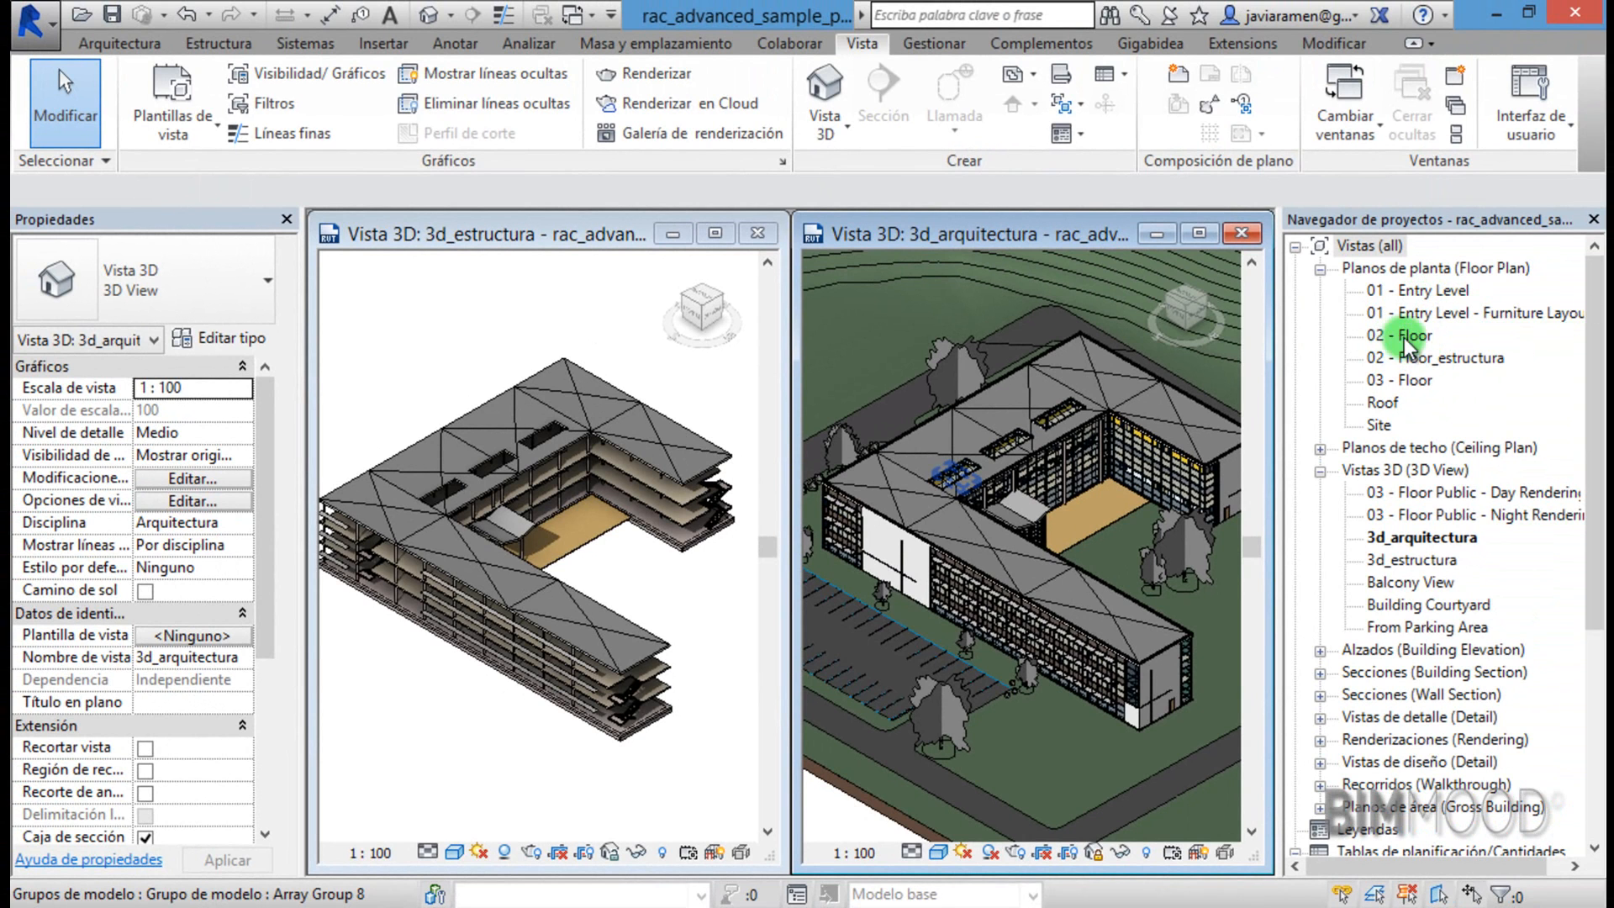
Open the 02 - Floor plan in a maximized window and examine its architectural layout.
{"action": "double_click", "coordinate": [1420, 337]}
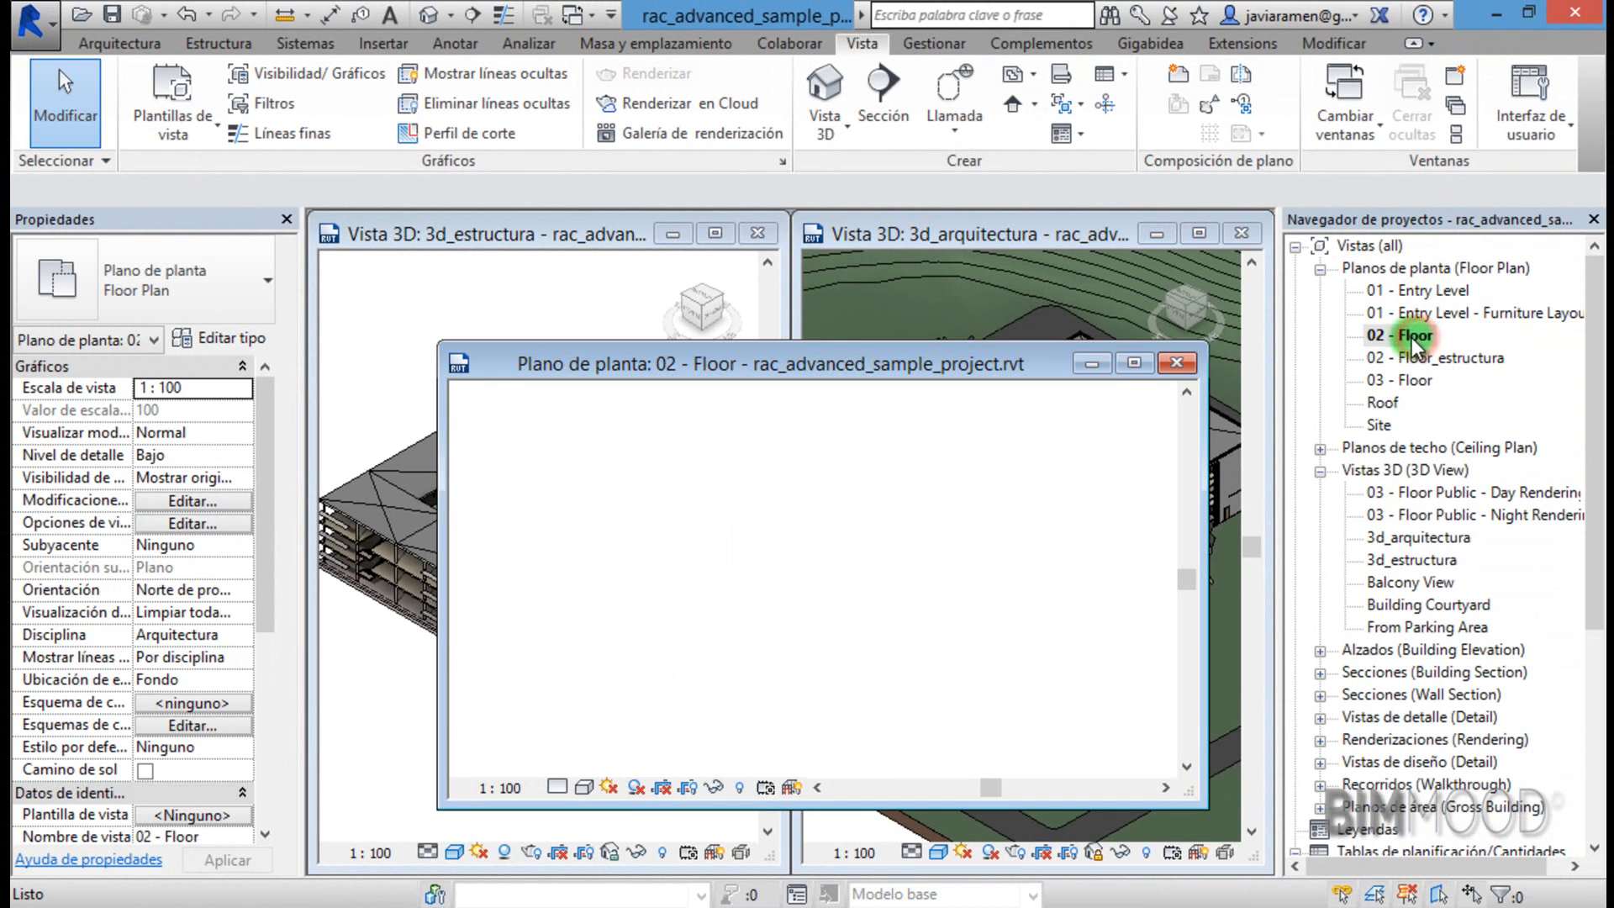
{"action": "left_click", "coordinate": [1133, 363]}
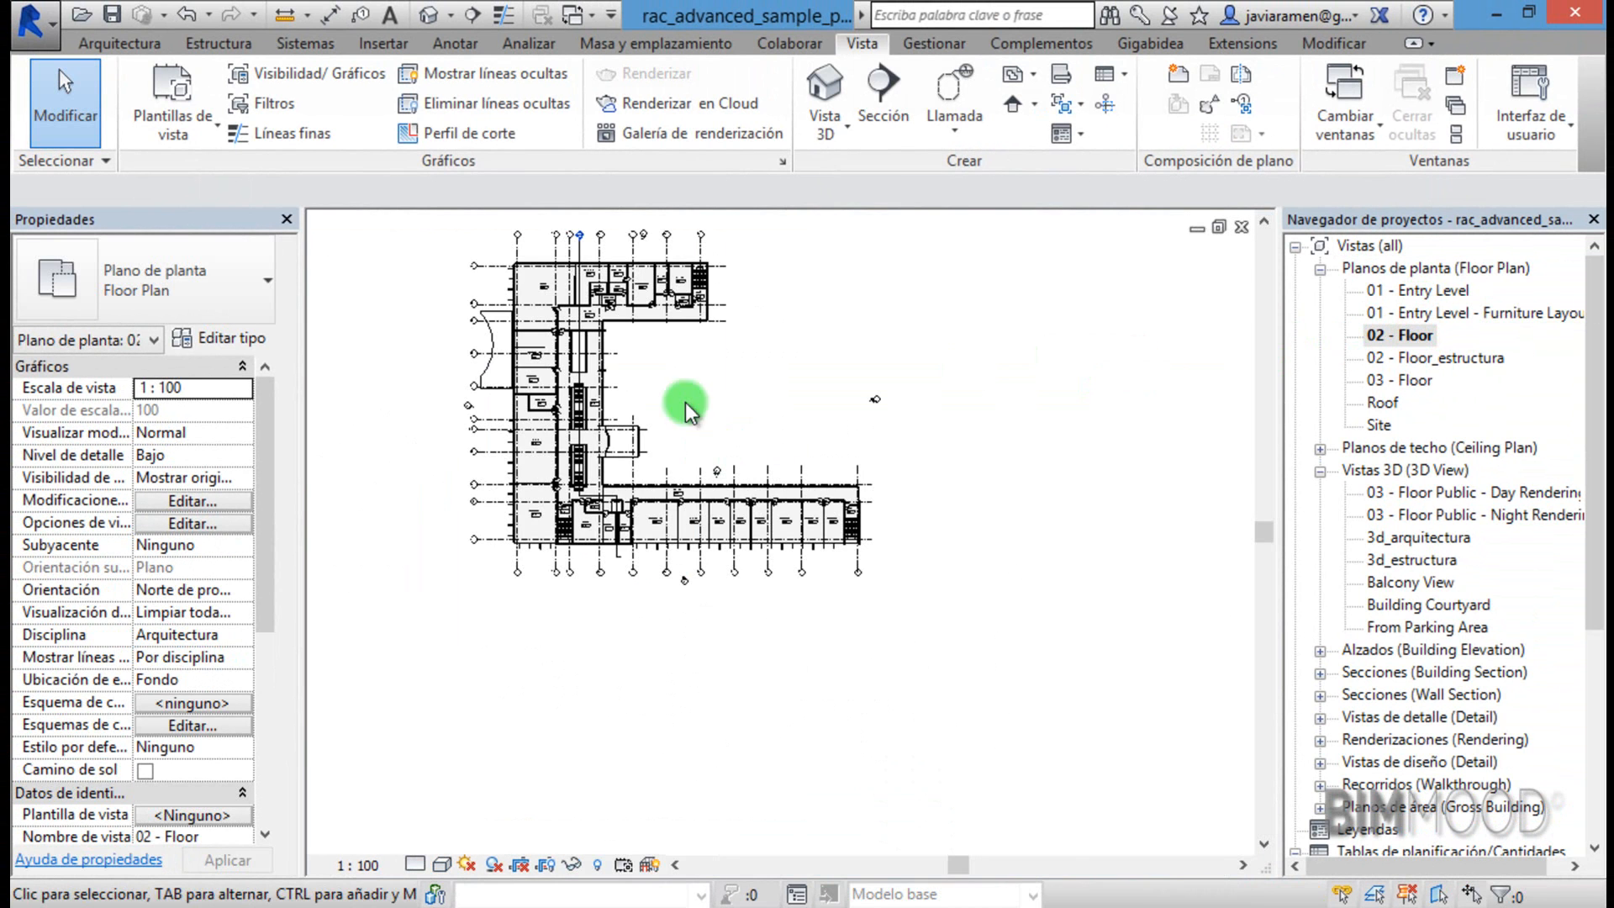
{"action": "scroll", "coordinate": [534, 252], "scroll_direction": "up", "scroll_amount": 4}
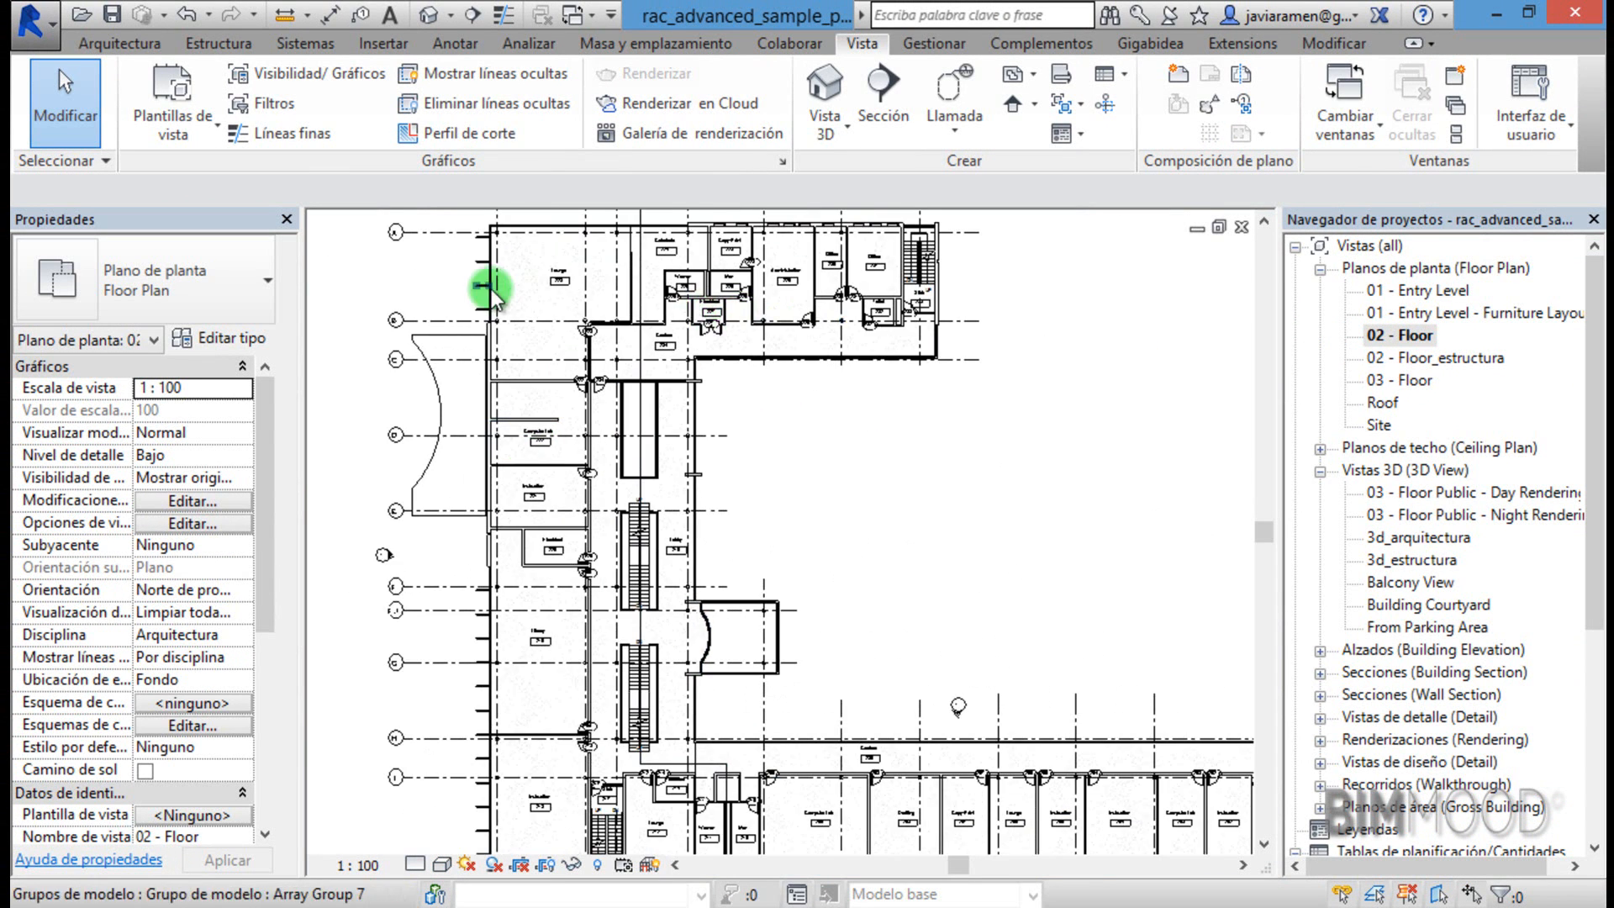
{"action": "scroll", "coordinate": [589, 311], "scroll_direction": "down", "scroll_amount": 2}
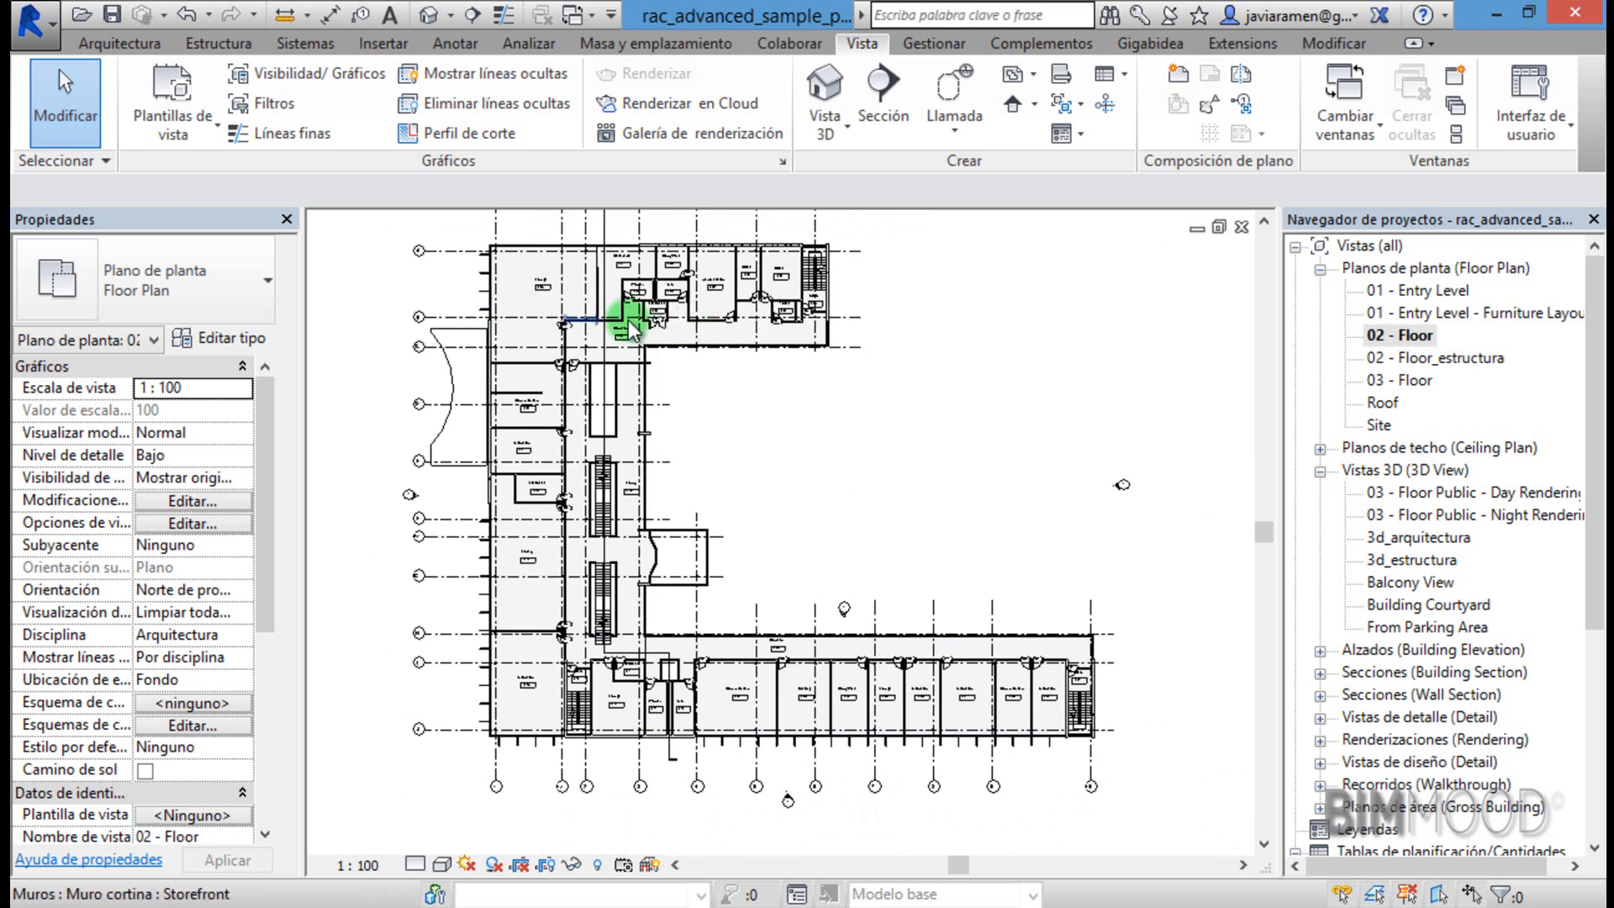
Open the 02 - Floor_estructura plan and examine its columns, slab edges and stair openings.
{"action": "double_click", "coordinate": [1463, 360]}
{"action": "scroll", "coordinate": [644, 495], "scroll_direction": "up", "scroll_amount": 5}
{"action": "scroll", "coordinate": [673, 497], "scroll_direction": "down", "scroll_amount": 3}
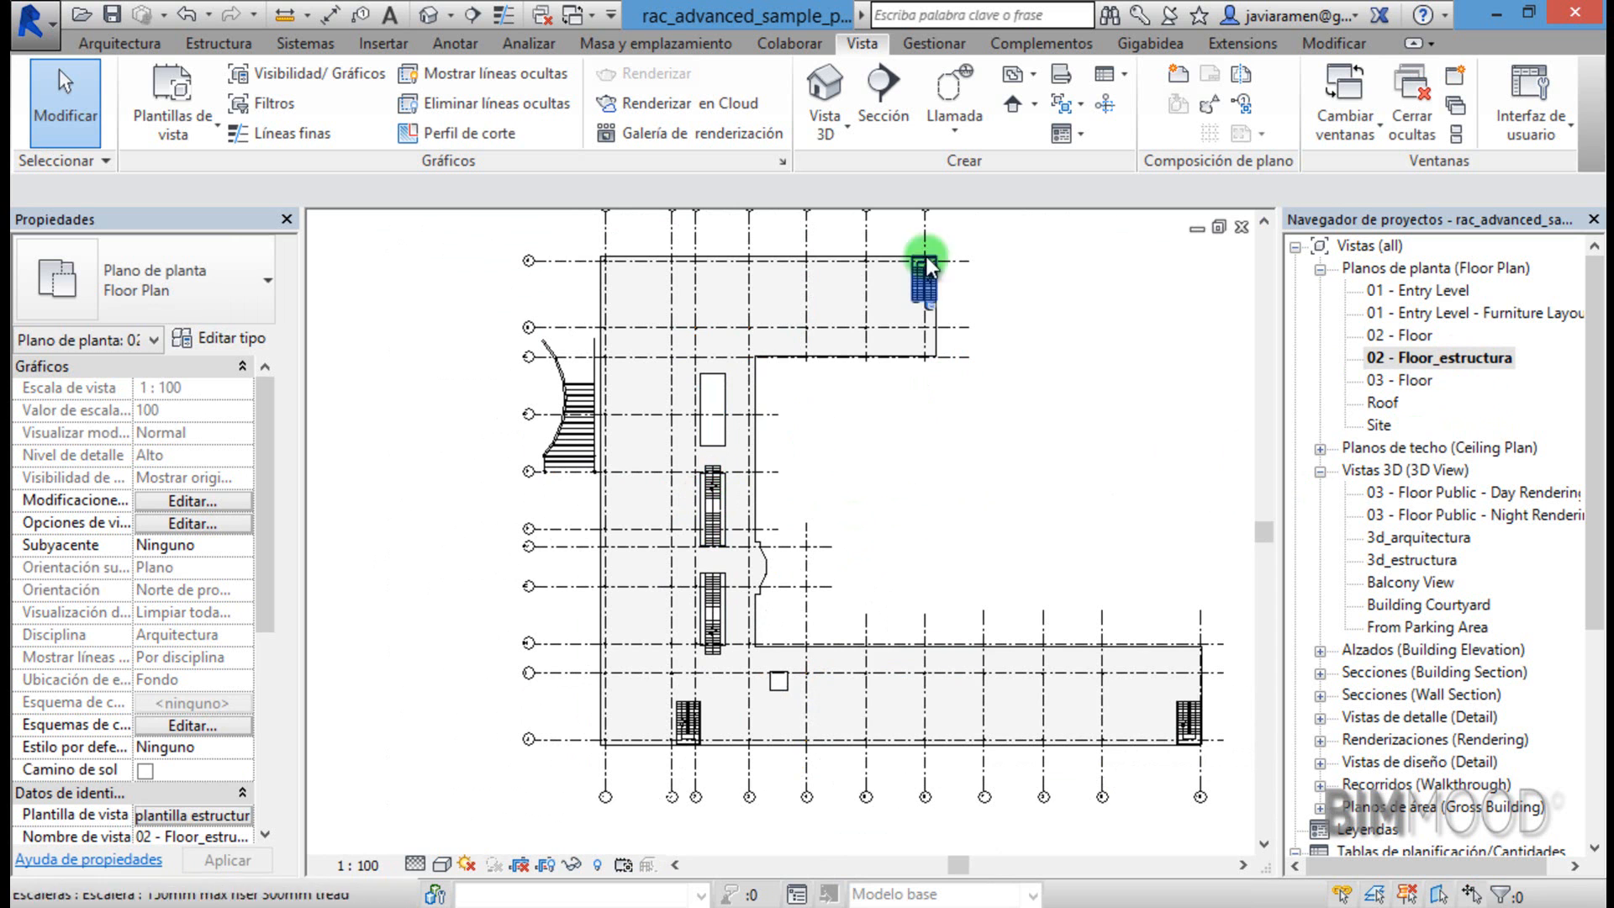
{"action": "scroll", "coordinate": [610, 656], "scroll_direction": "up", "scroll_amount": 2}
{"action": "scroll", "coordinate": [664, 580], "scroll_direction": "up", "scroll_amount": 6}
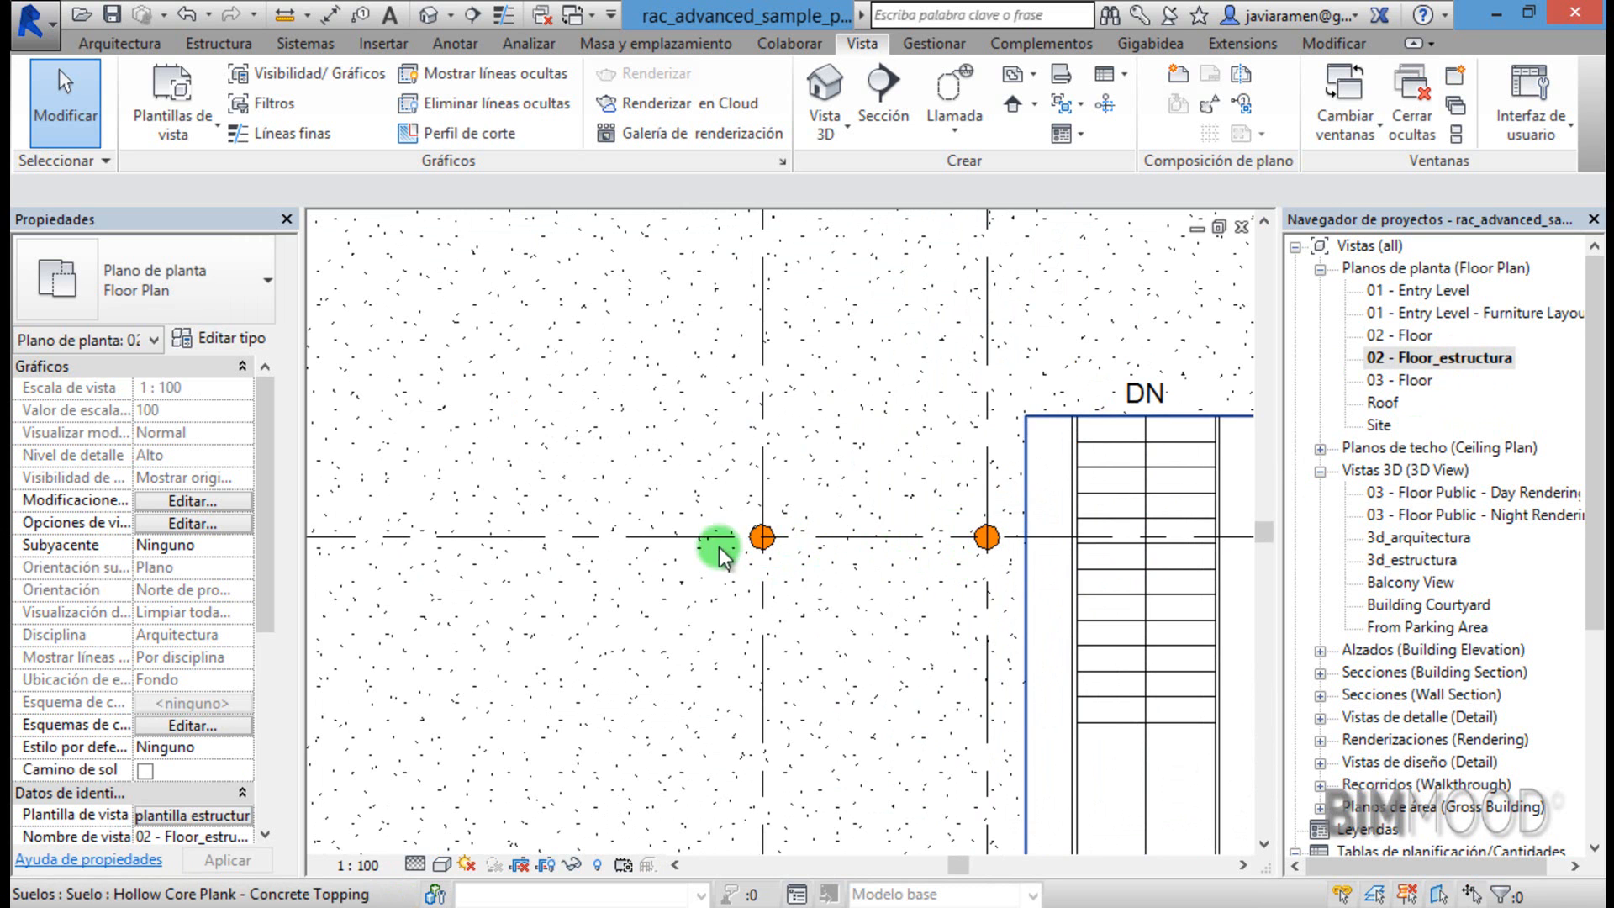
{"action": "scroll", "coordinate": [803, 607], "scroll_direction": "down", "scroll_amount": 3}
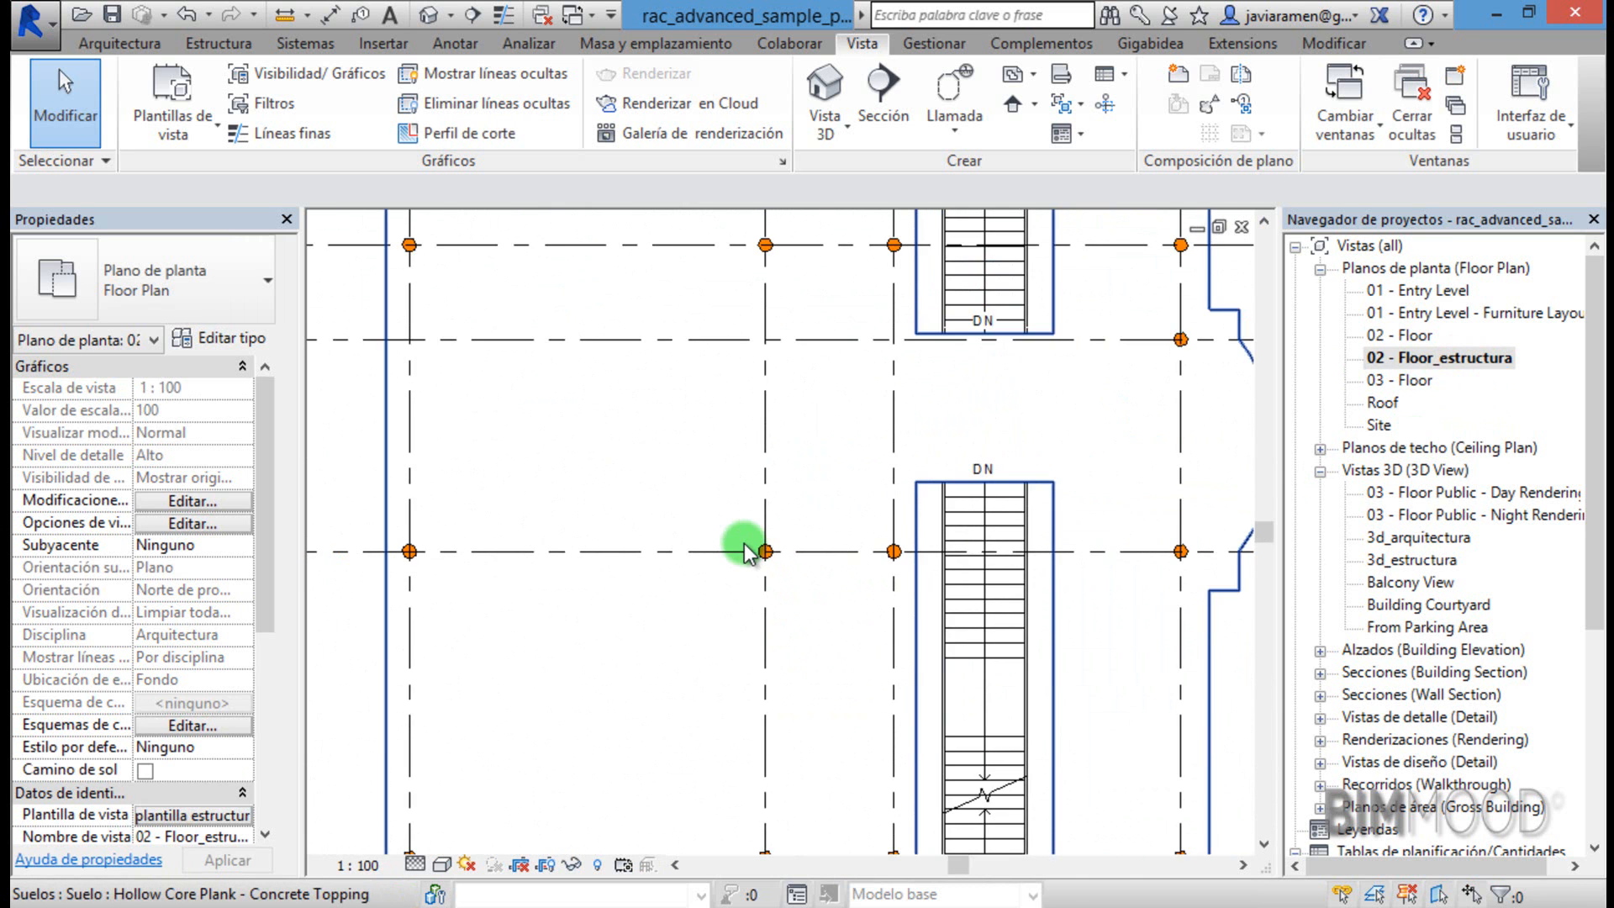
{"action": "scroll", "coordinate": [744, 546], "scroll_direction": "down", "scroll_amount": 4}
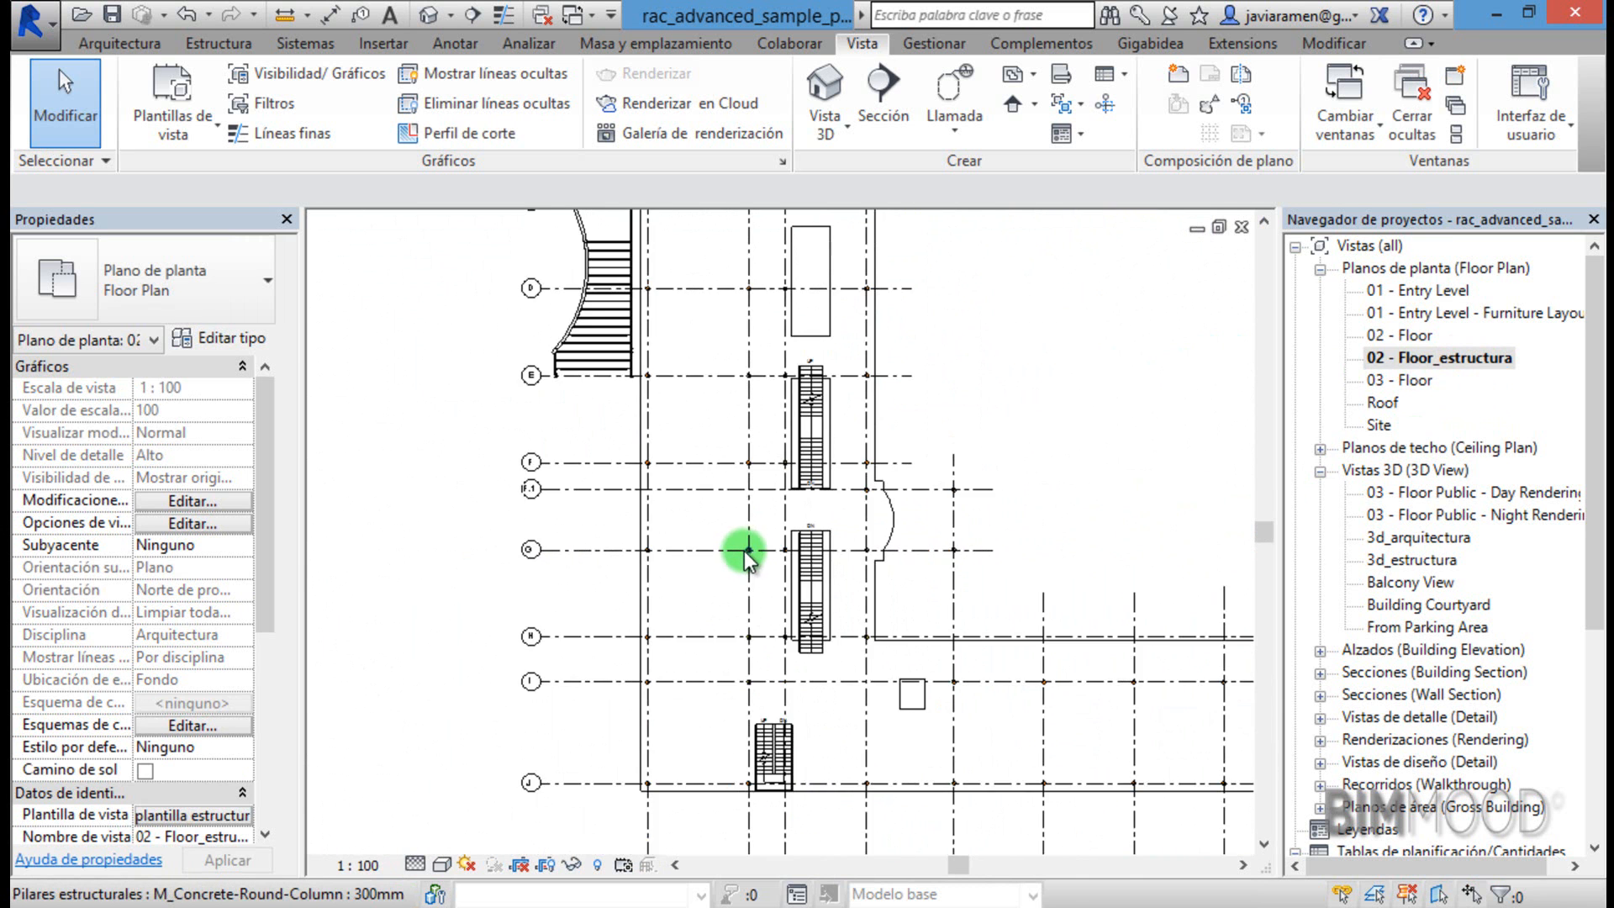
{"action": "scroll", "coordinate": [756, 572], "scroll_direction": "up", "scroll_amount": 2}
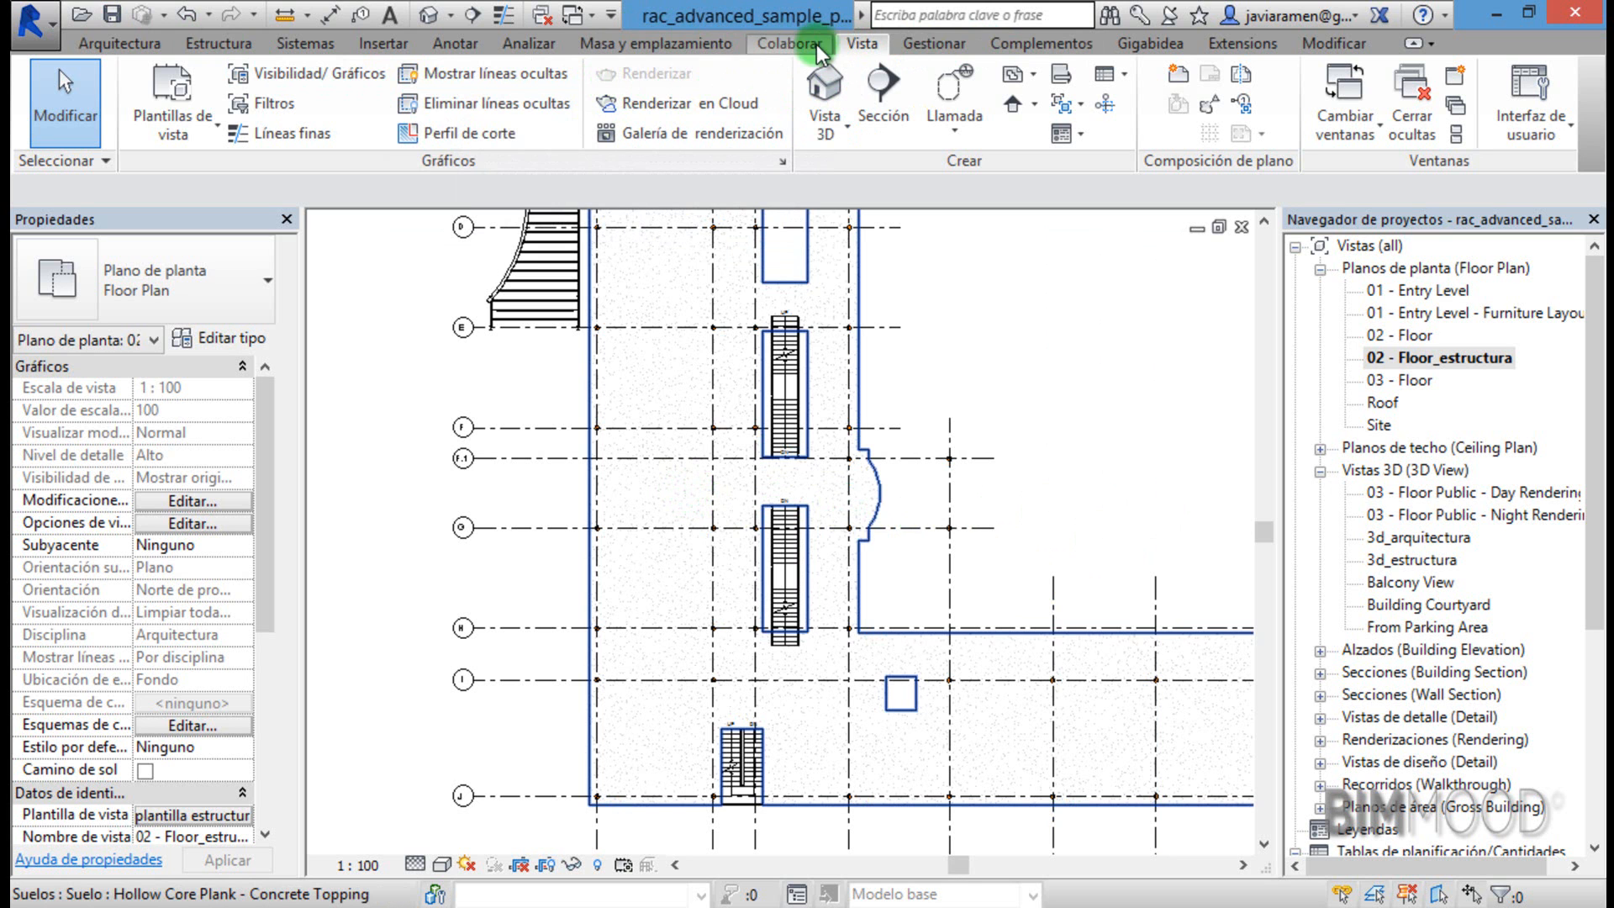
{"action": "left_click", "coordinate": [187, 123]}
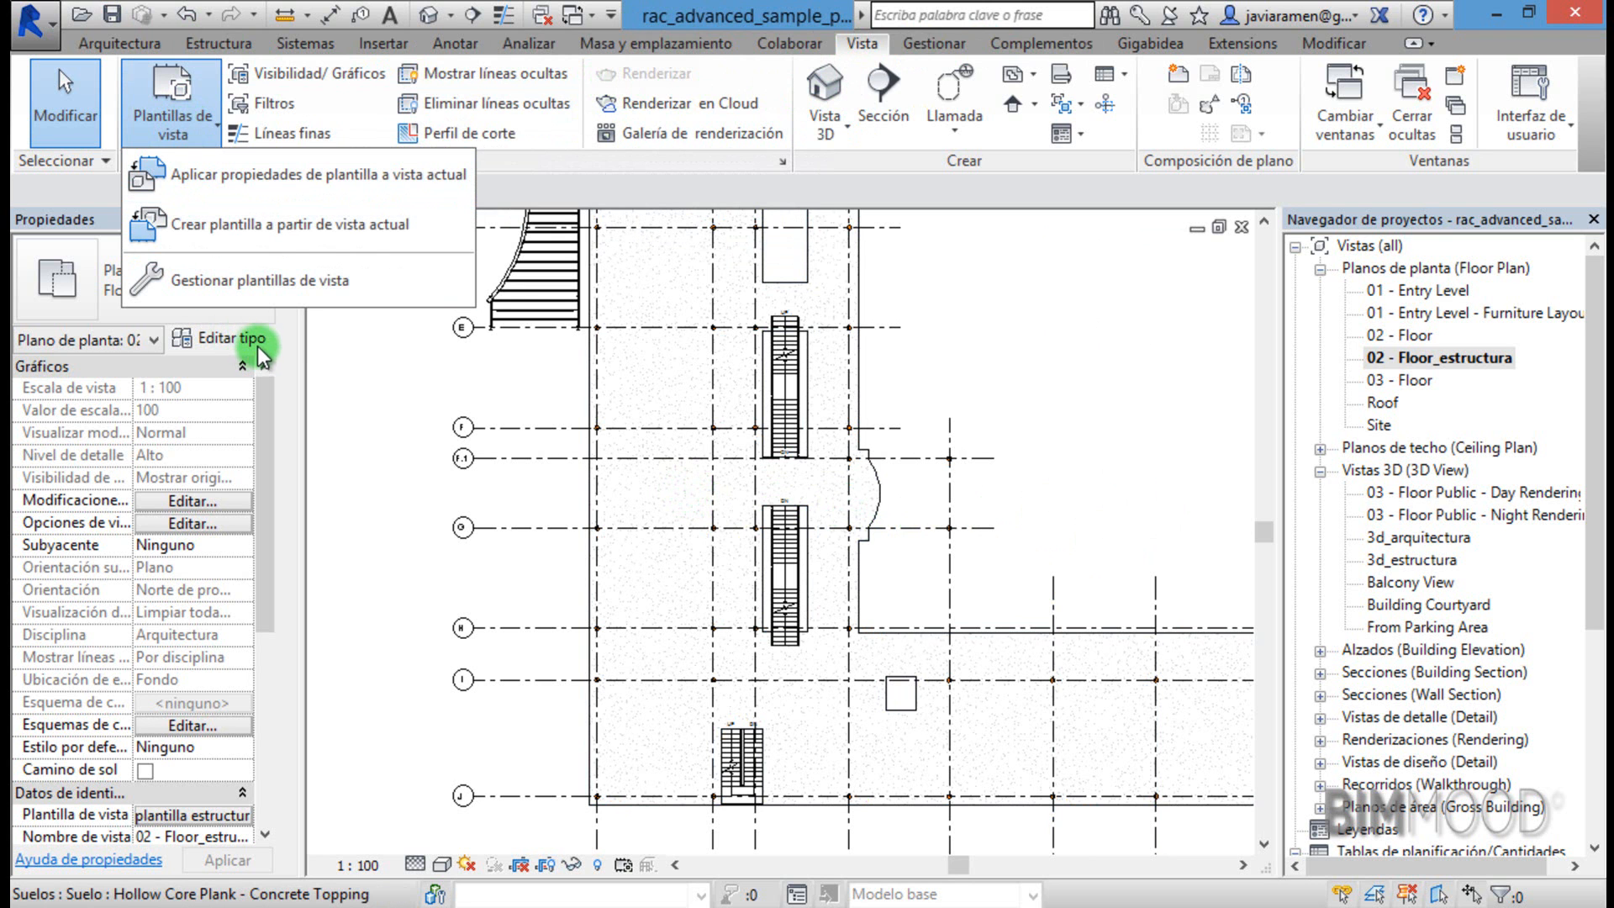
{"action": "left_click", "coordinate": [1076, 341]}
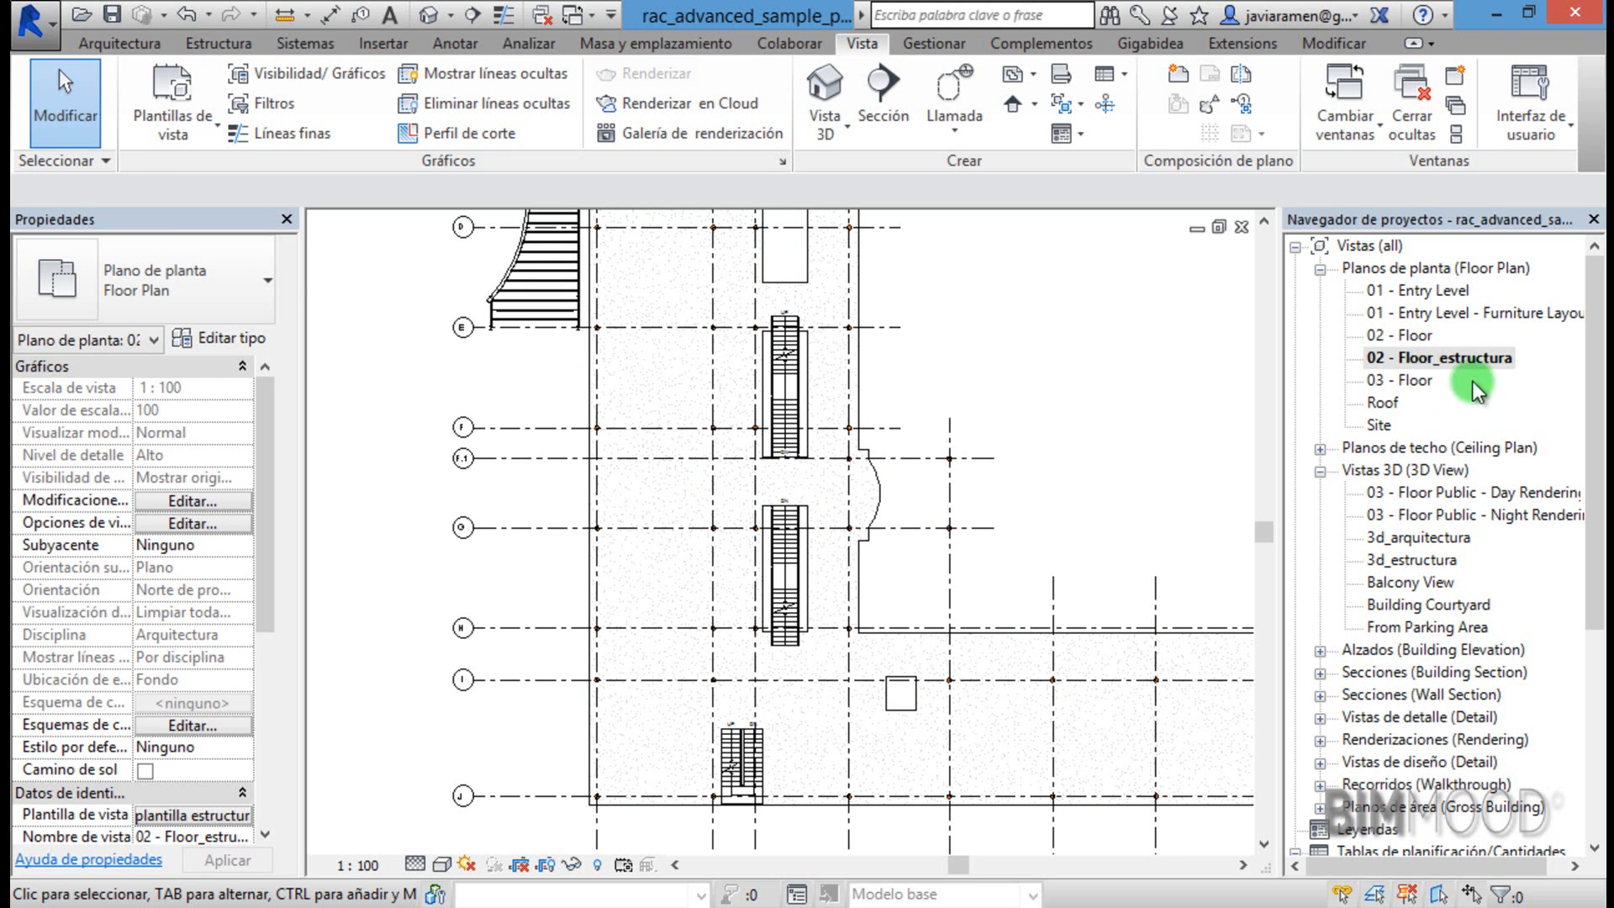
Duplicate the 03 - Floor plan view with its details.
{"action": "left_click", "coordinate": [1404, 383]}
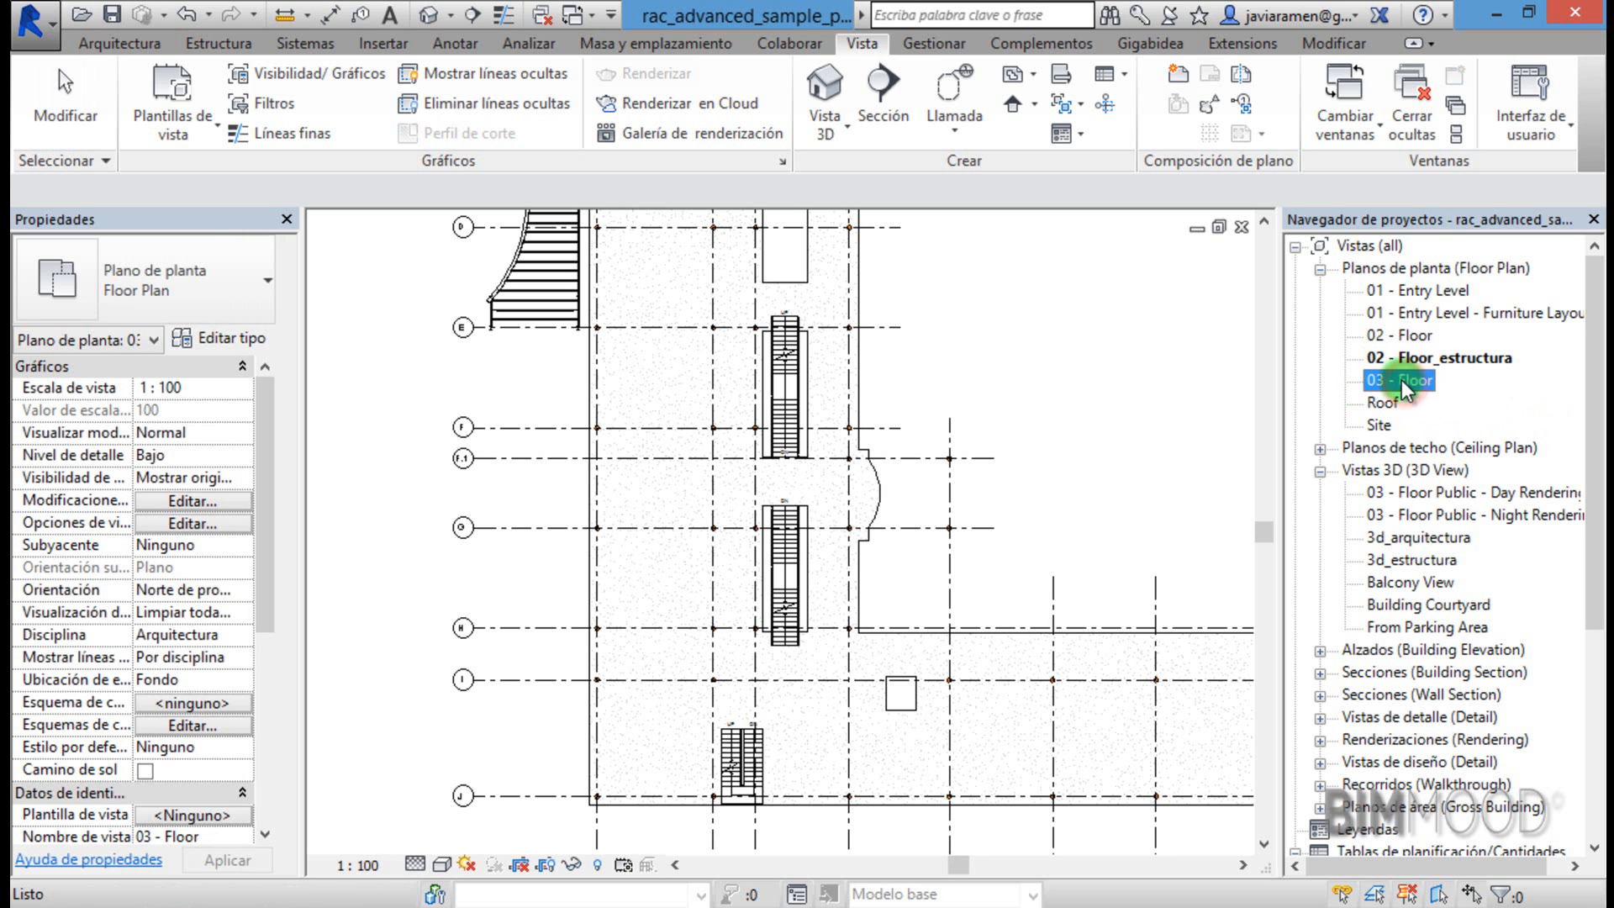
{"action": "right_click", "coordinate": [1395, 380]}
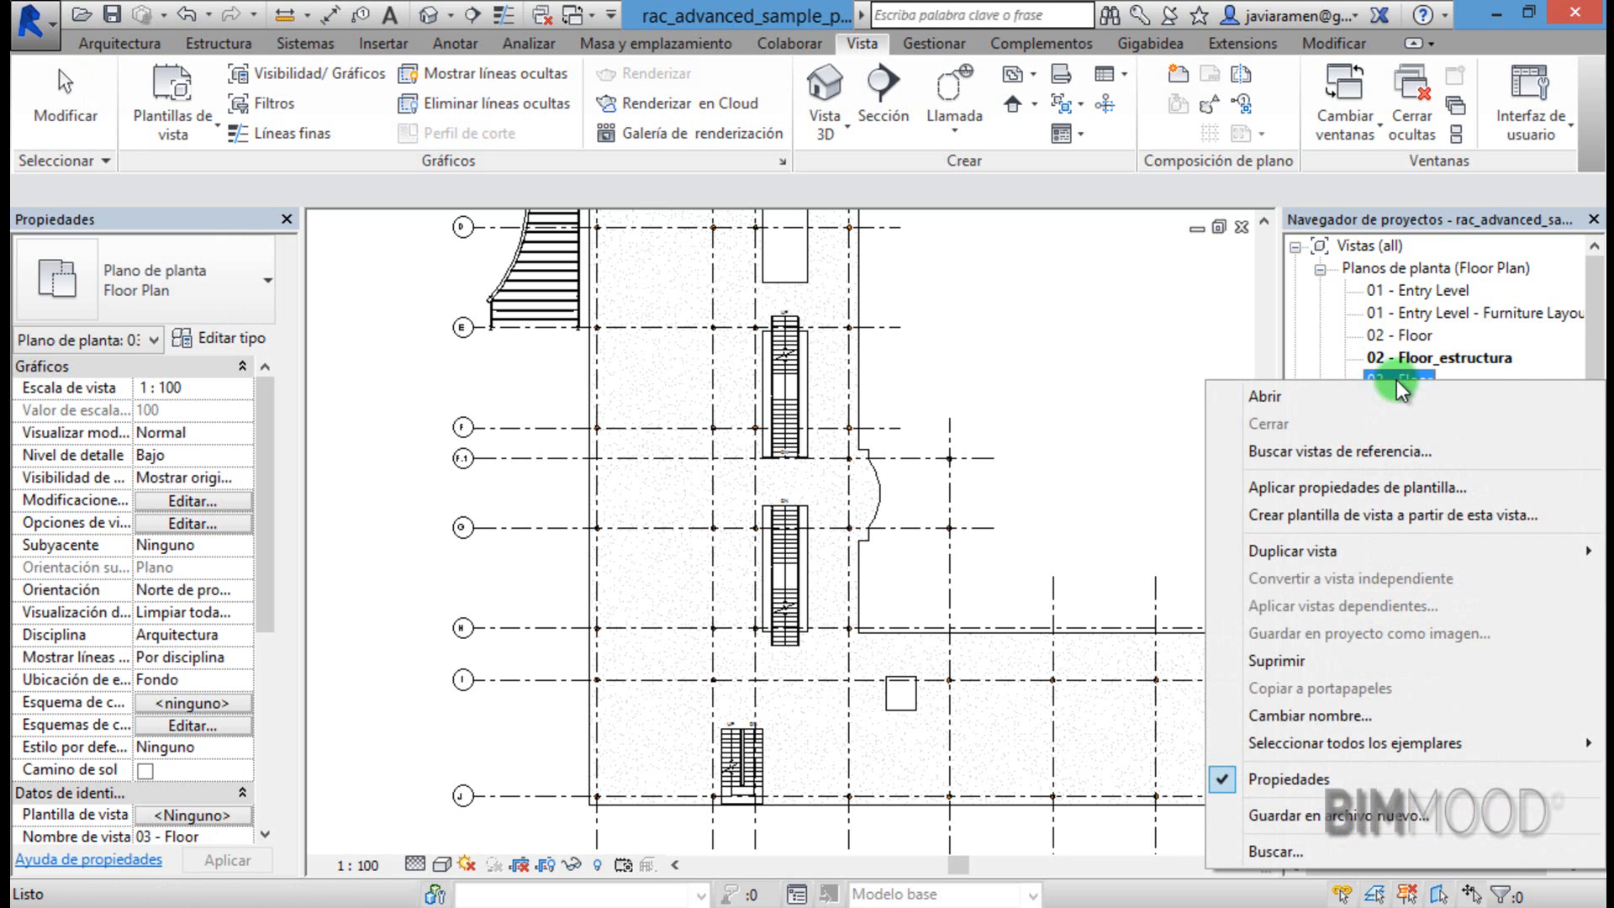
{"action": "mouse_move", "coordinate": [1350, 549]}
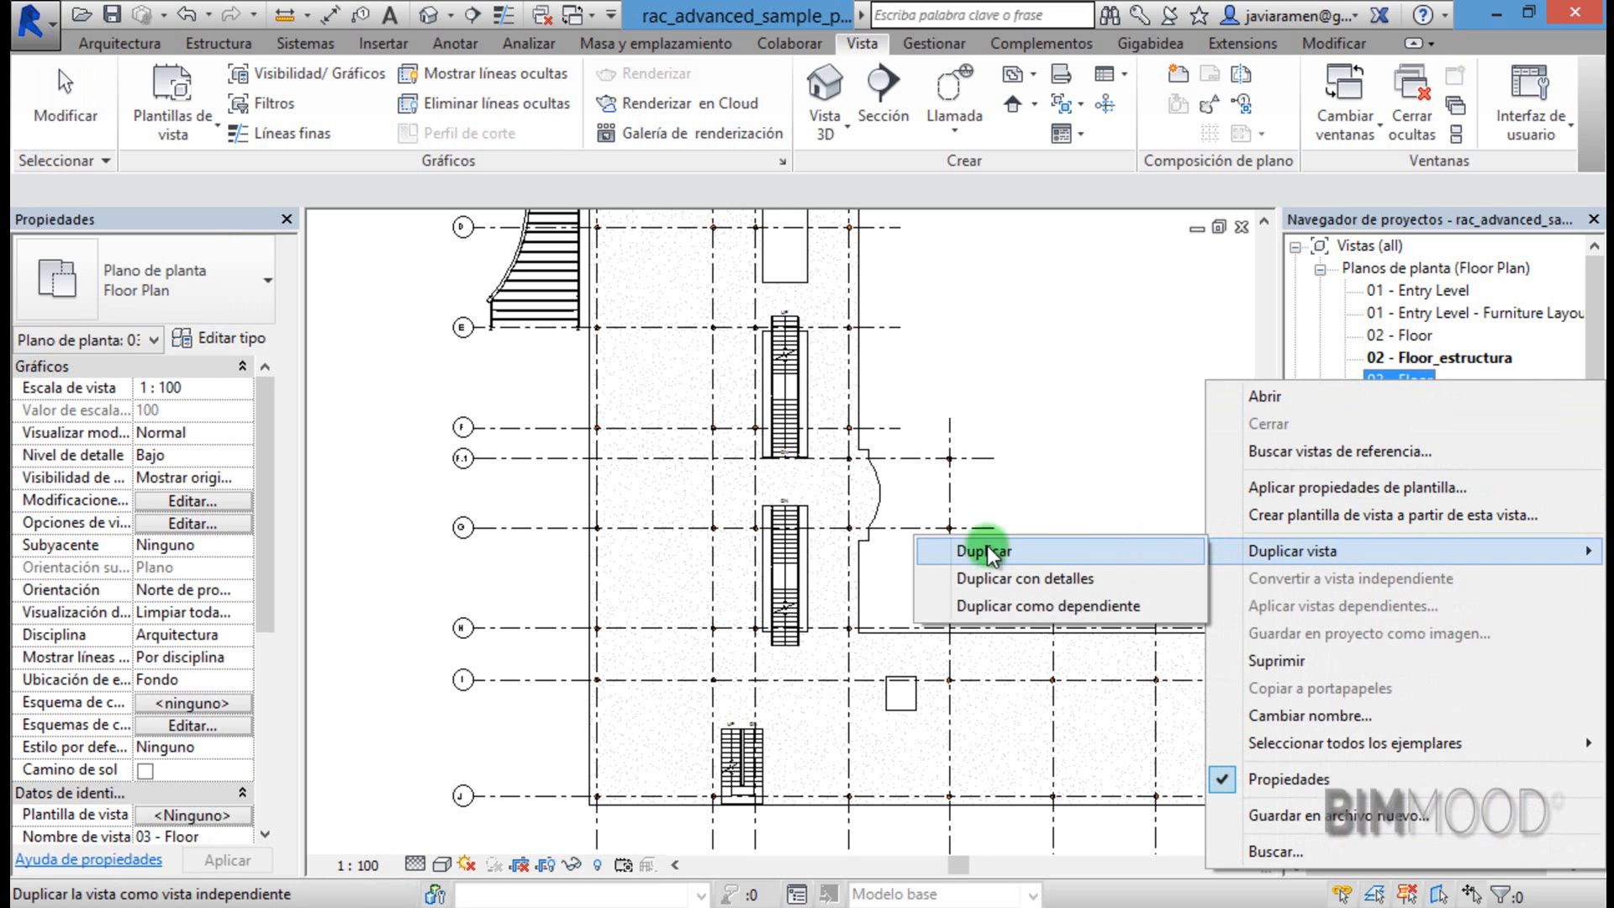
{"action": "left_click", "coordinate": [992, 574]}
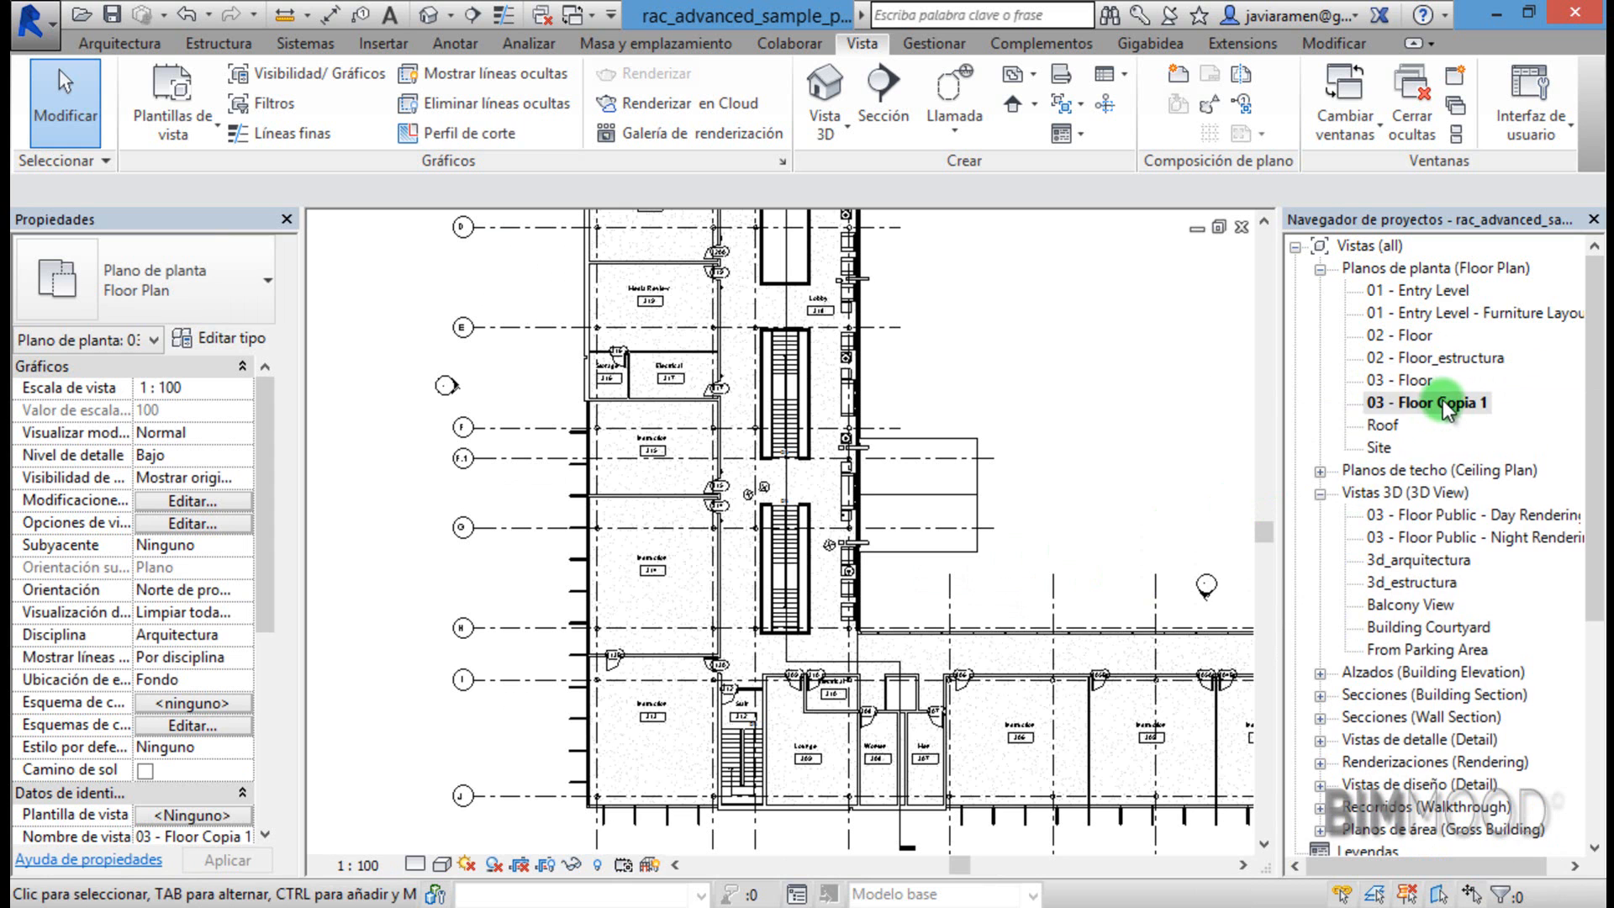
Rename the duplicated floor plan view as 03 - Floor_estructura.
{"action": "right_click", "coordinate": [1444, 406]}
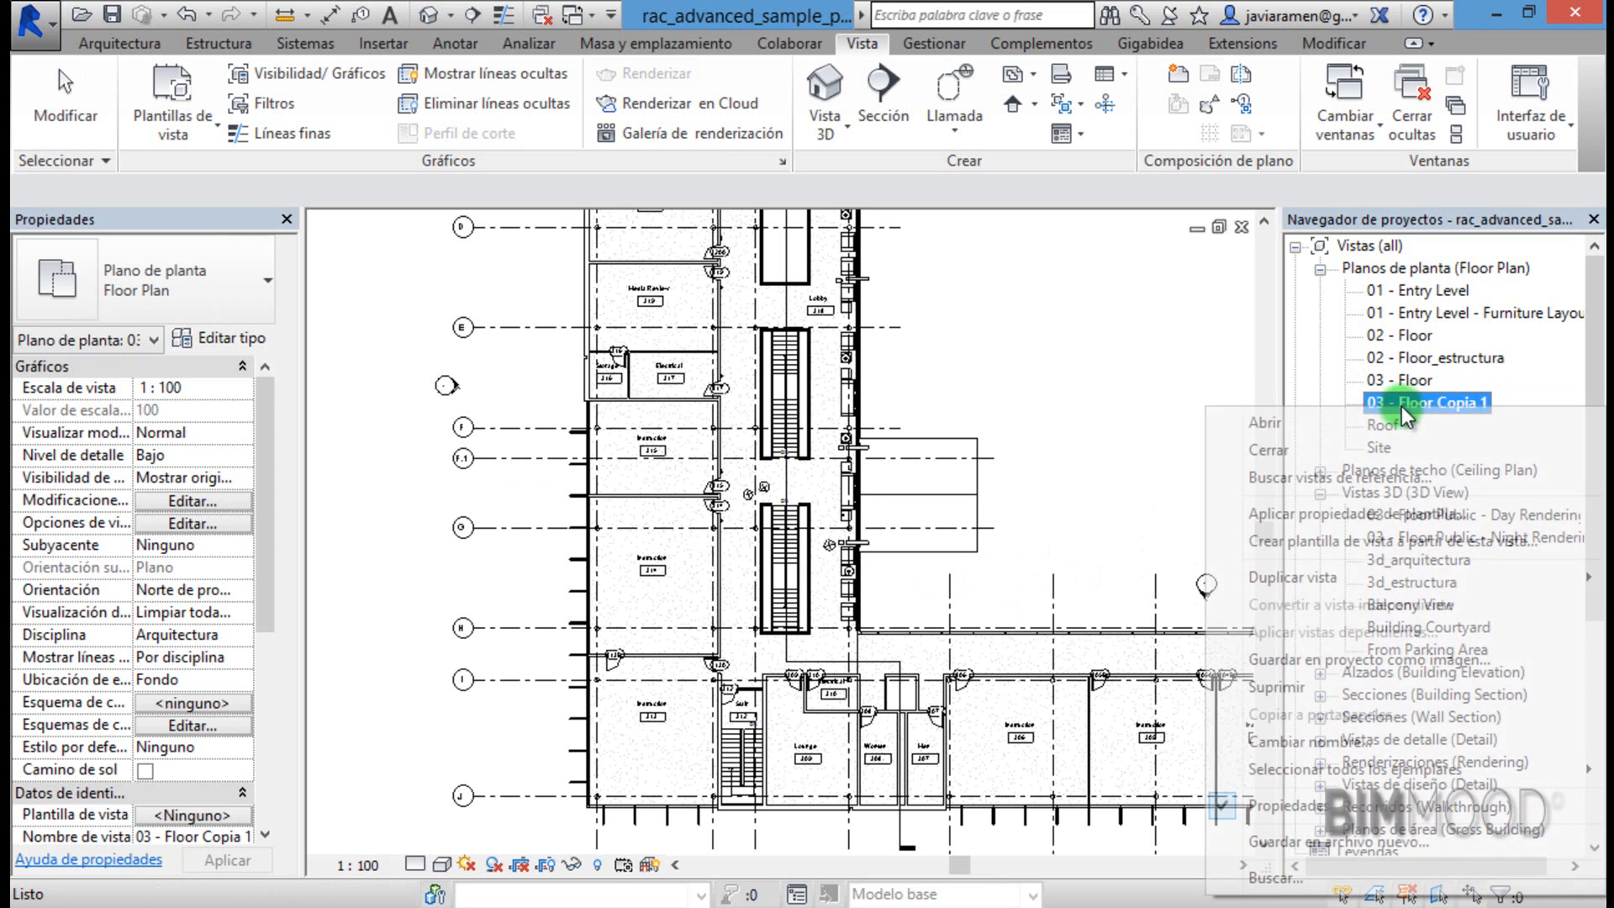
{"action": "left_click", "coordinate": [1301, 747]}
{"action": "left_click_drag", "start_coordinate": [503, 492], "coordinate": [410, 454]}
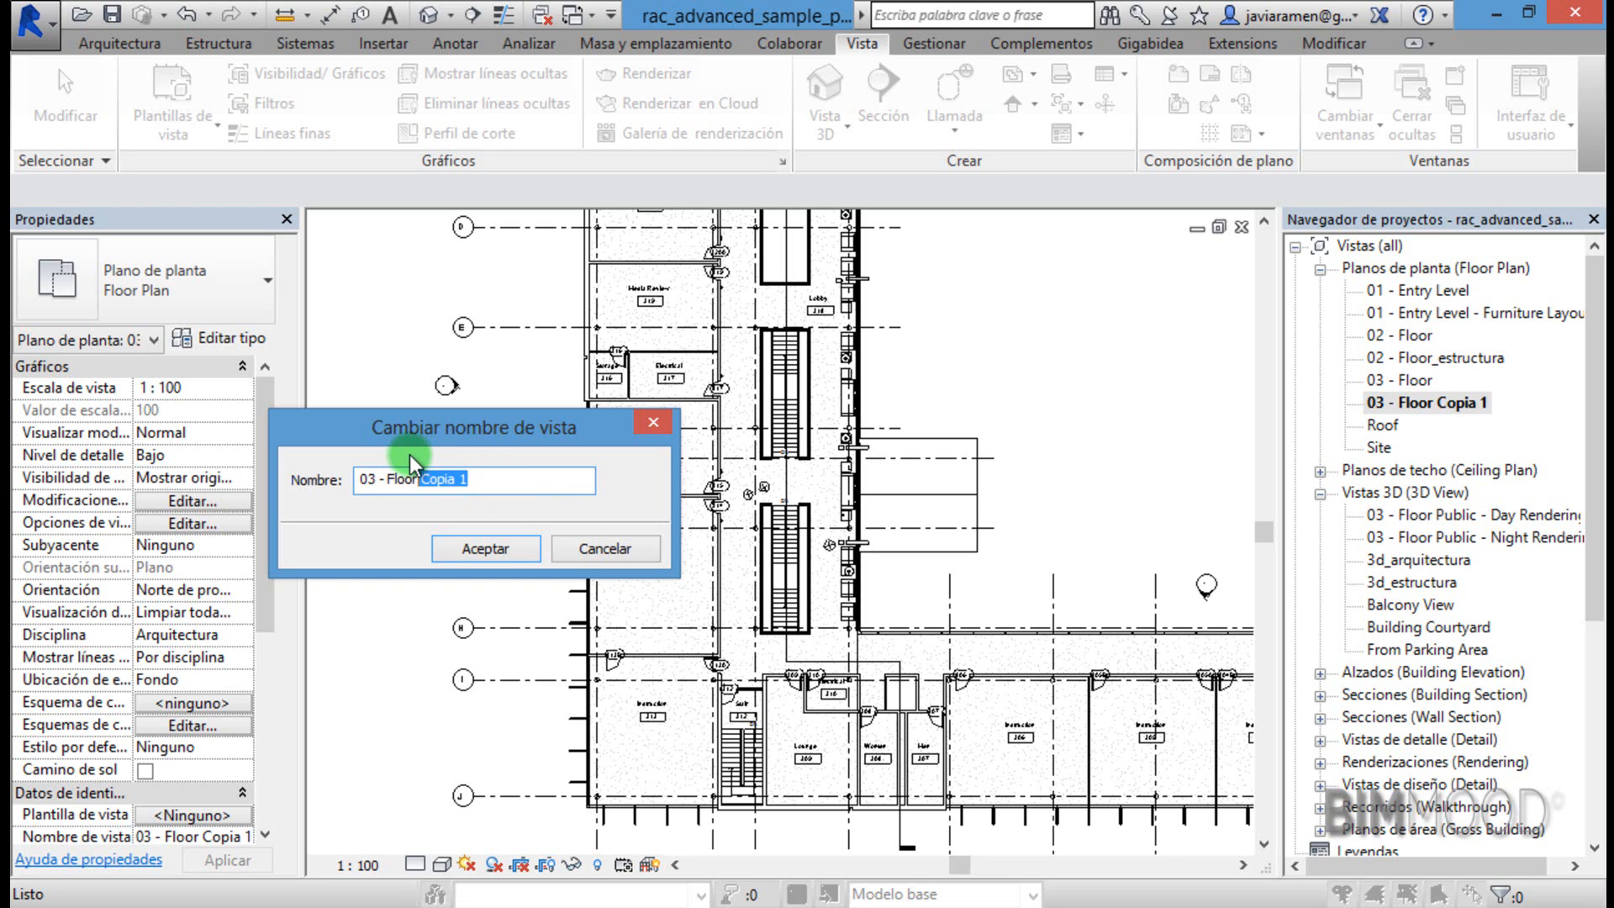
{"action": "key", "text": "BackSpace"}
{"action": "type", "text": "_estructura"}
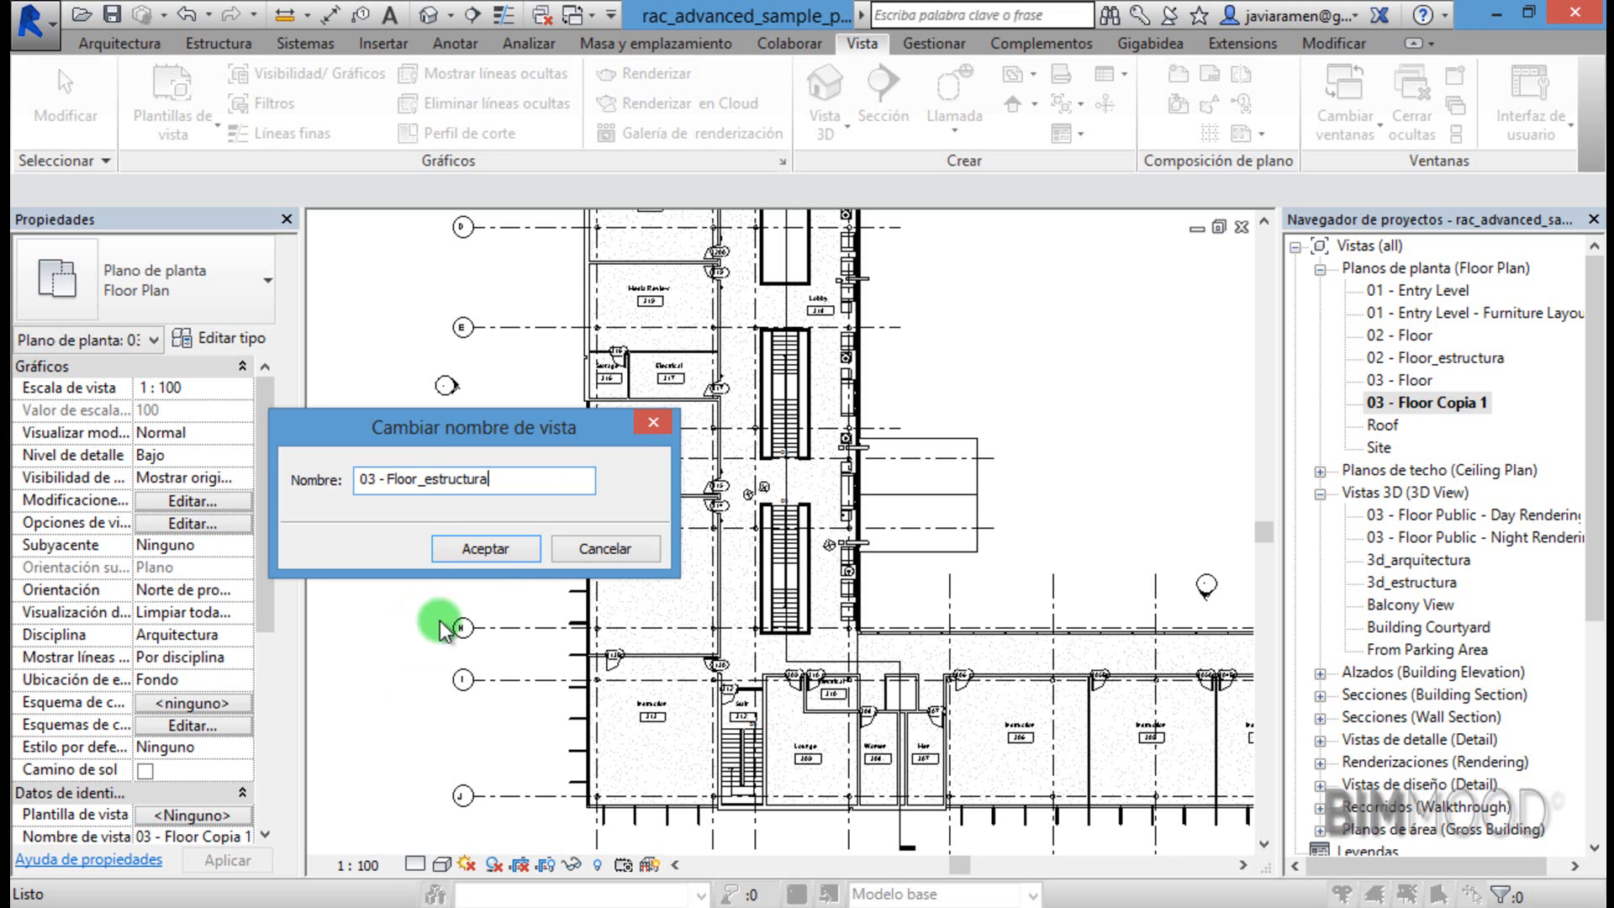
{"action": "left_click", "coordinate": [518, 557]}
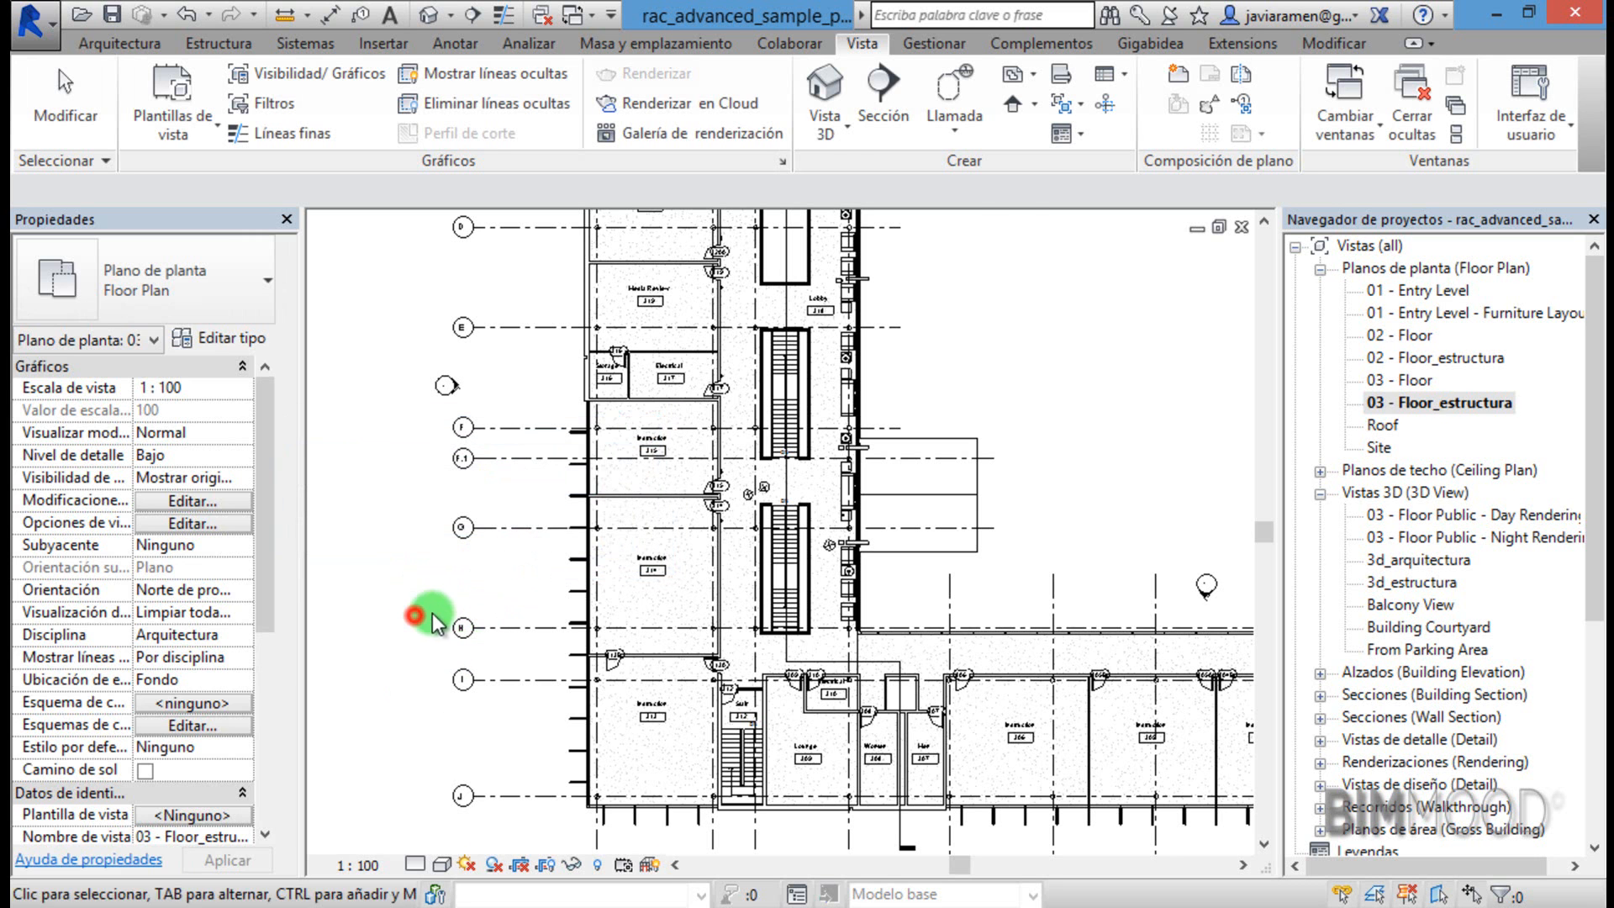
Compare the 03 - Floor and 03 - Floor_estructura plans and check the structural copy's view template property.
{"action": "left_click", "coordinate": [415, 615]}
{"action": "left_click", "coordinate": [804, 734]}
{"action": "scroll", "coordinate": [804, 734], "scroll_direction": "down", "scroll_amount": 3}
{"action": "left_click", "coordinate": [1429, 379]}
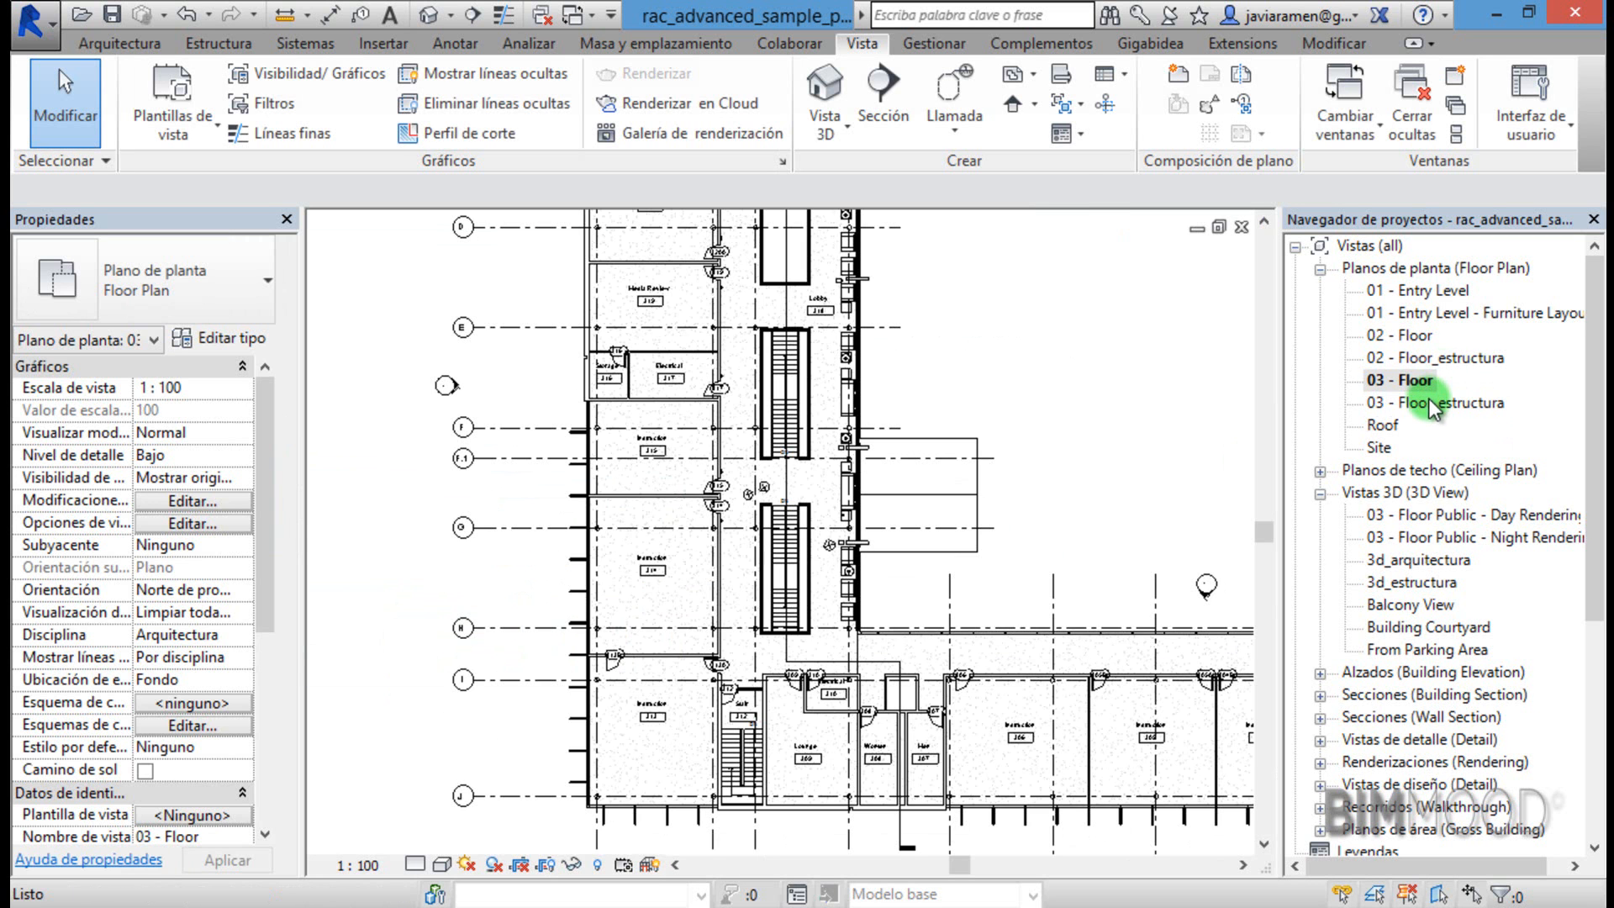
{"action": "double_click", "coordinate": [1430, 402]}
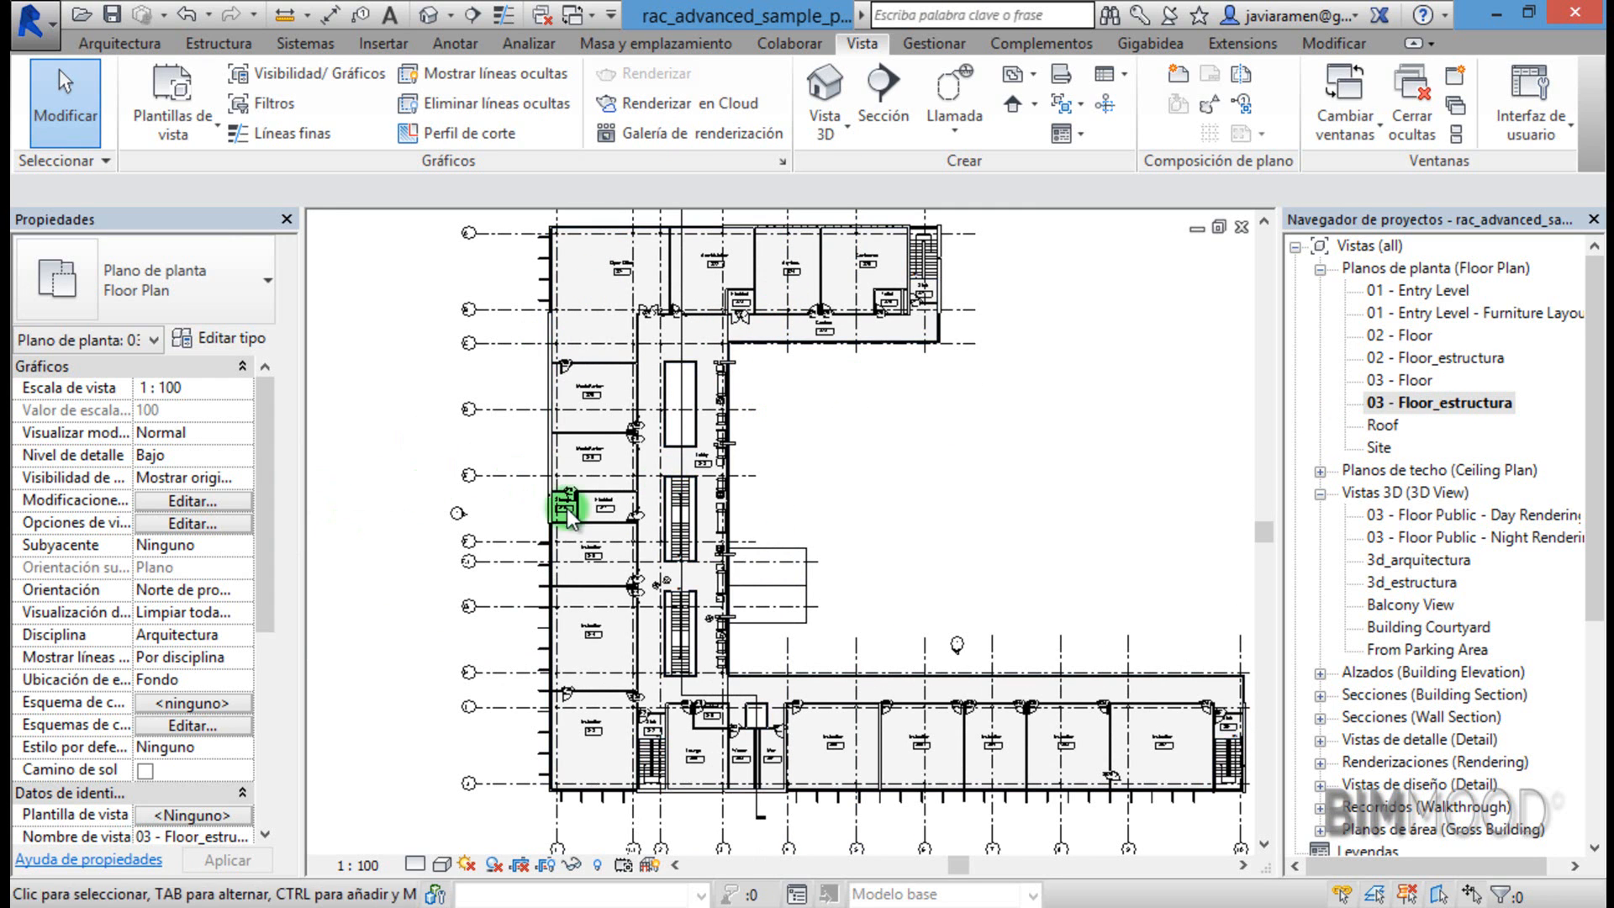
{"action": "left_click_drag", "start_coordinate": [269, 499], "coordinate": [268, 613]}
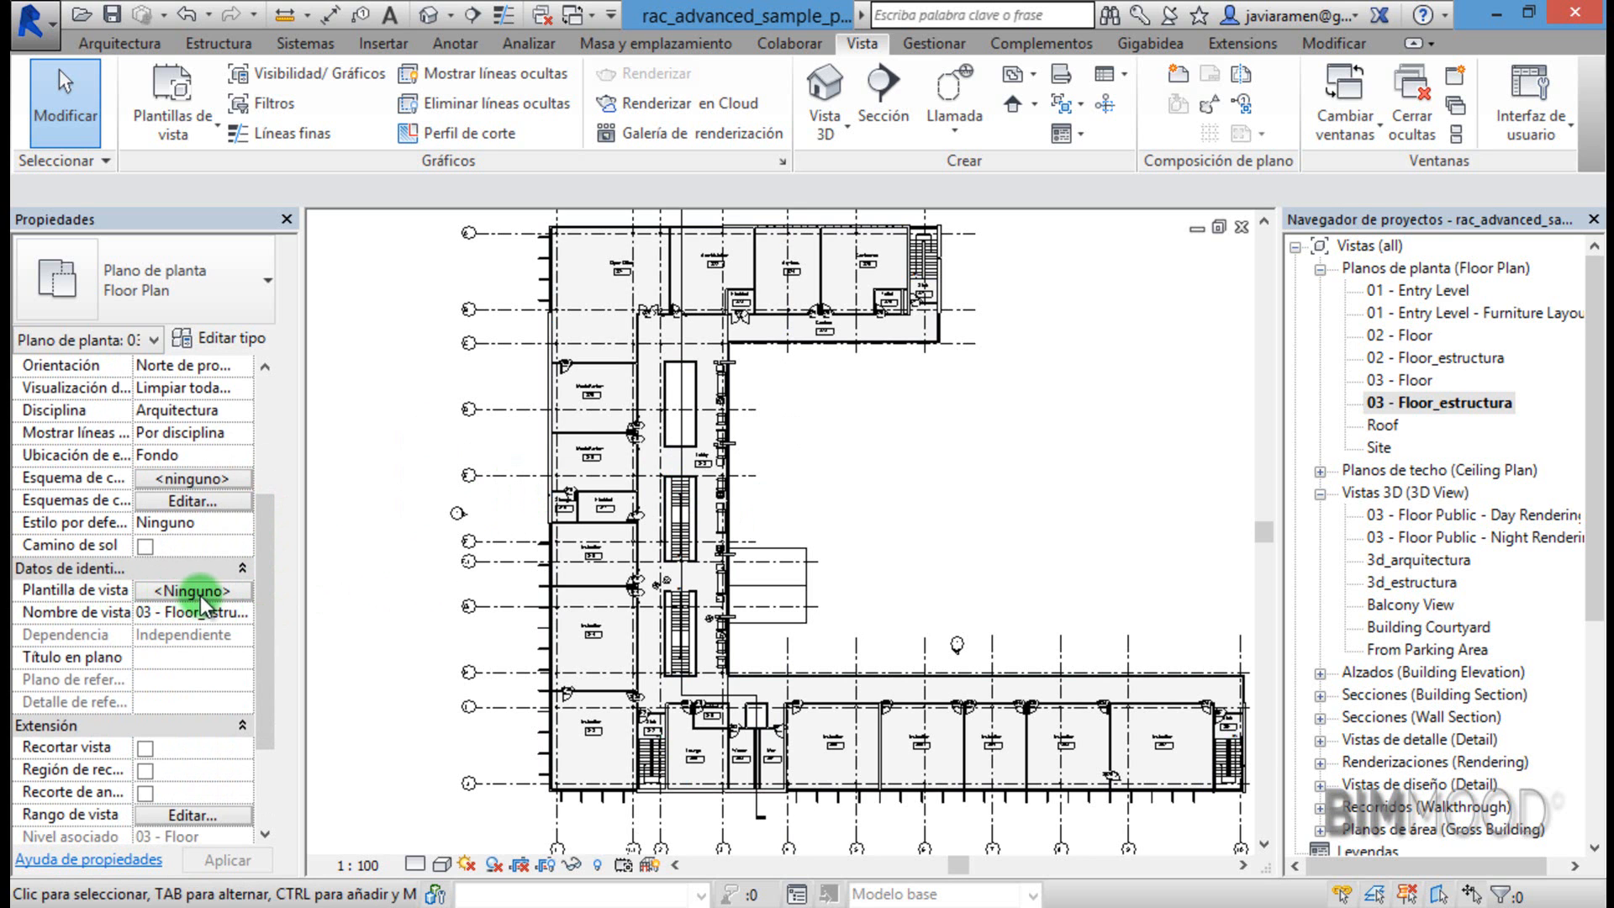
{"action": "scroll", "coordinate": [217, 601], "scroll_direction": "up", "scroll_amount": 3}
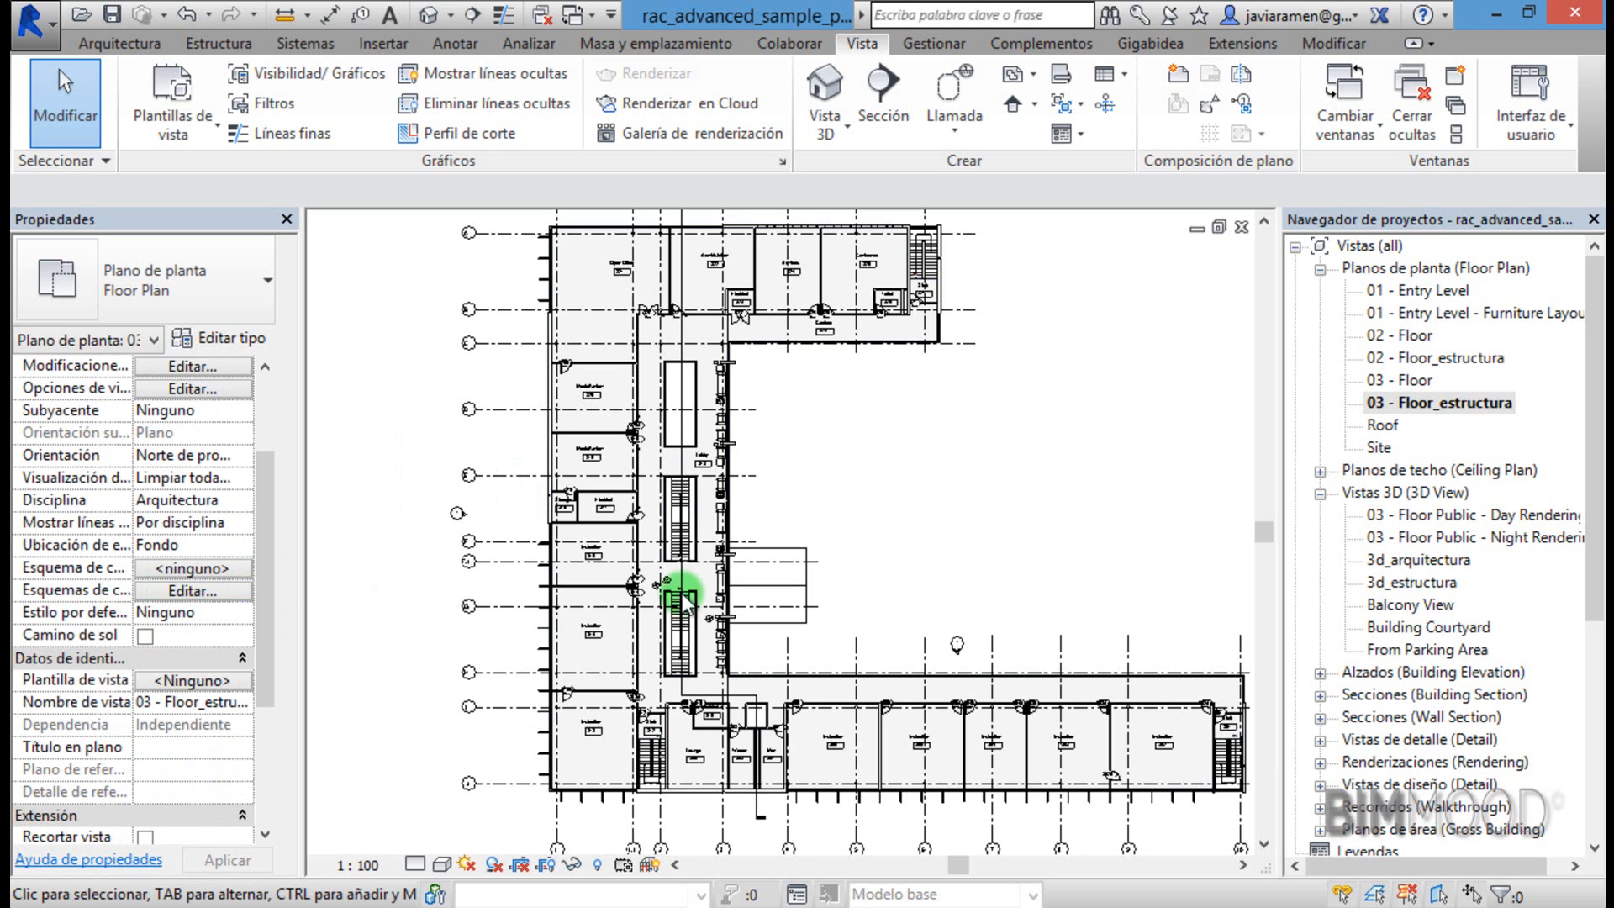
Start applying template properties to the 03 - Floor_estructura plan, filter templates by the Arquitectura discipline and select plantilla estructural_plantas_1.100.
{"action": "right_click", "coordinate": [1440, 404]}
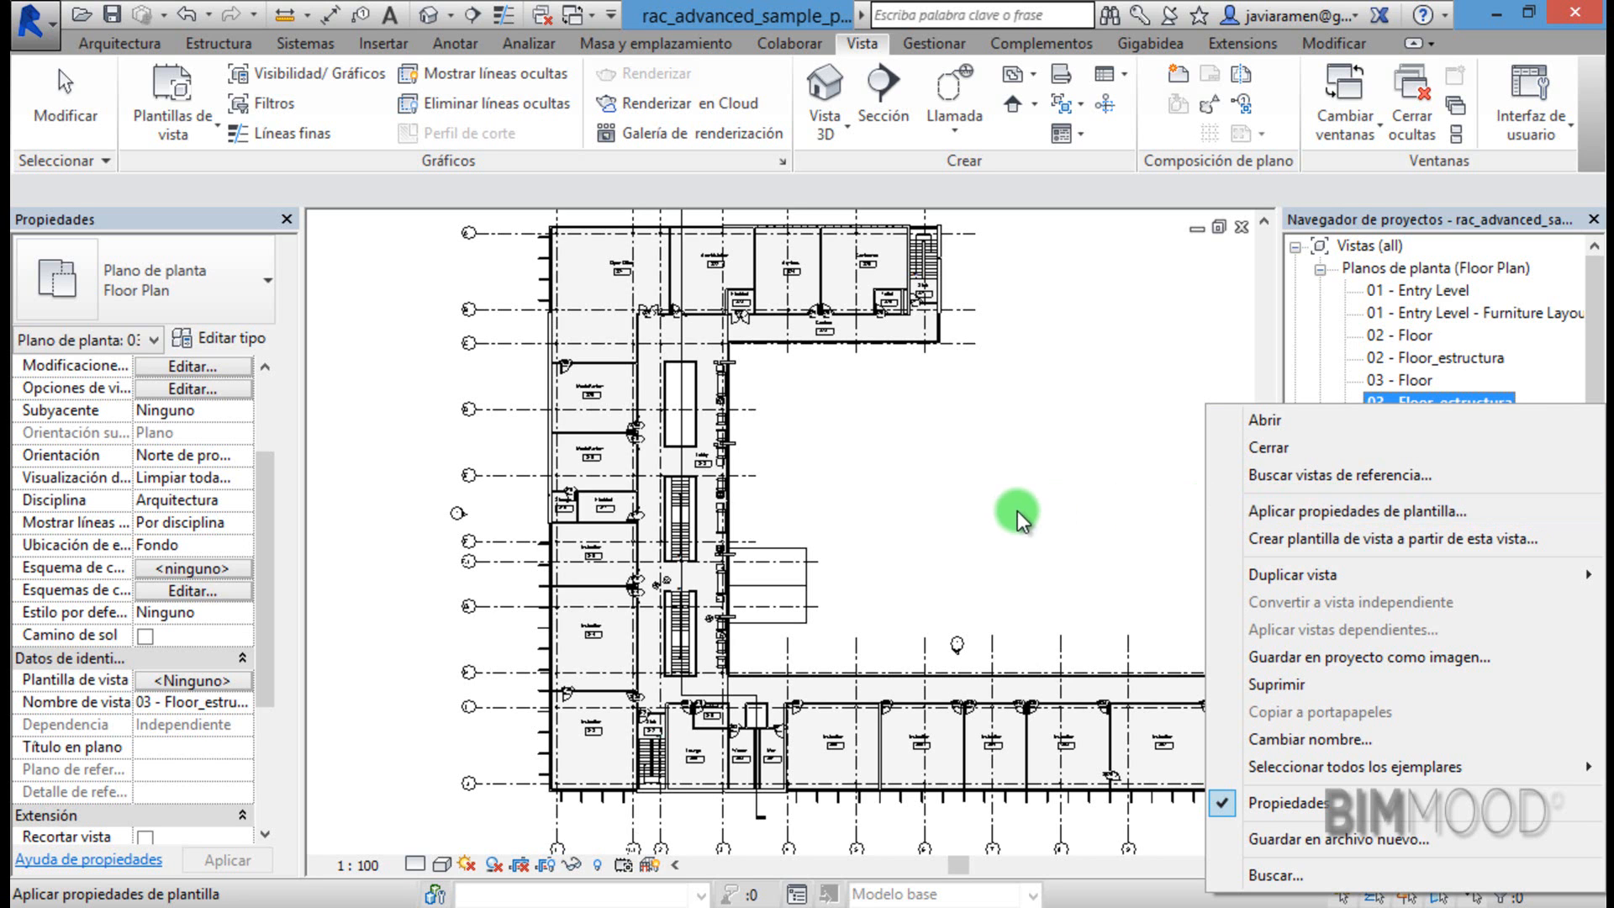
{"action": "left_click", "coordinate": [1355, 517]}
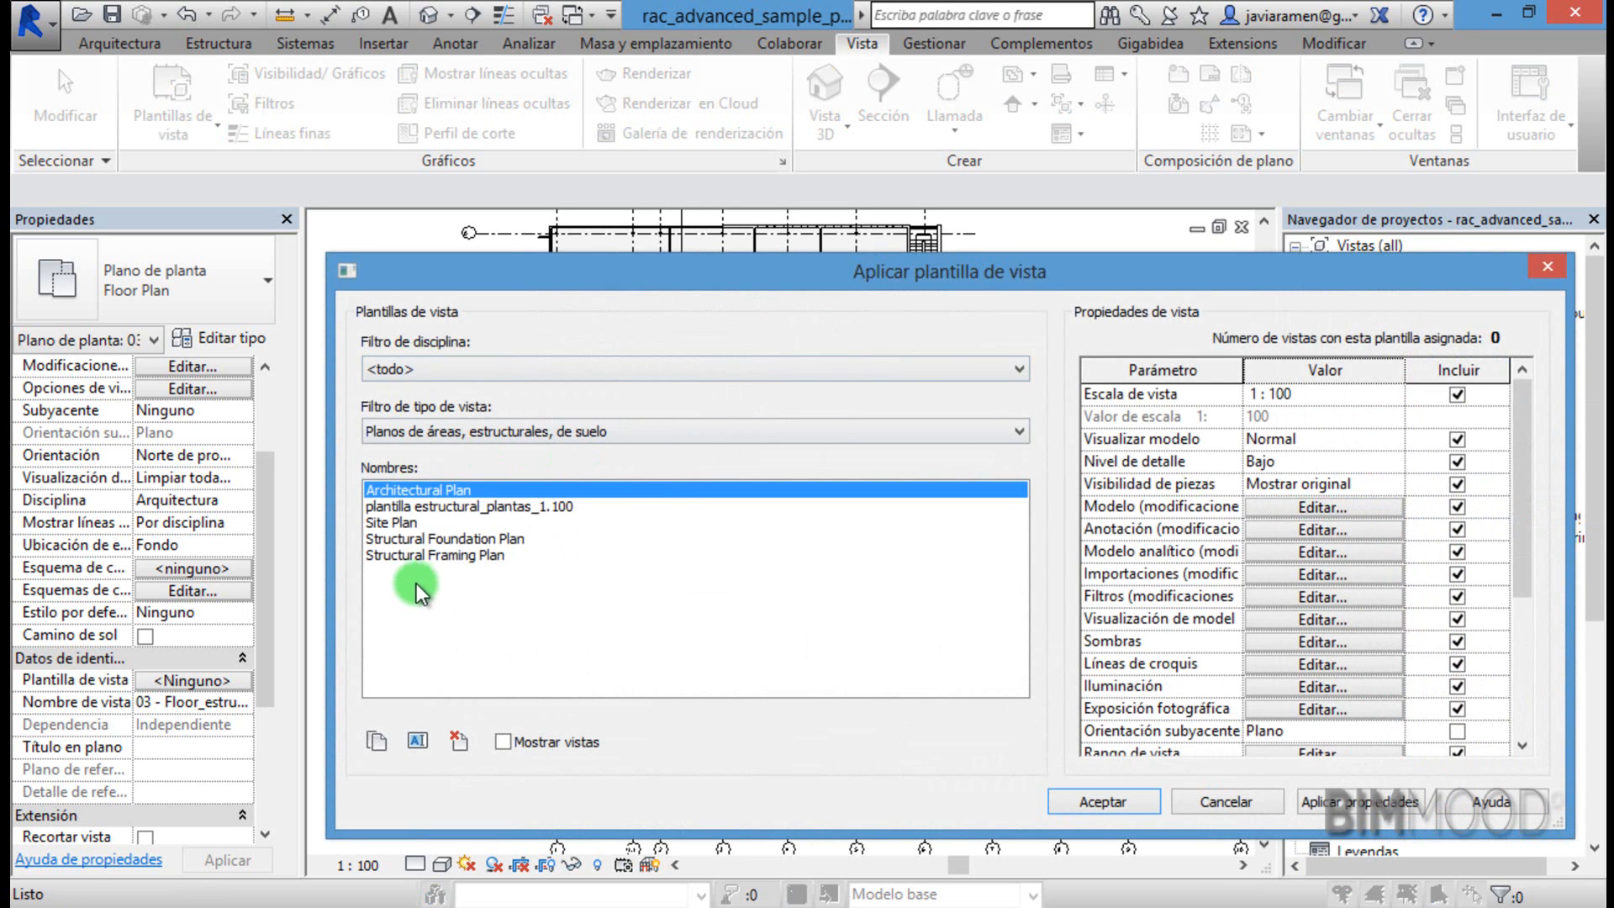
{"action": "left_click", "coordinate": [1017, 370]}
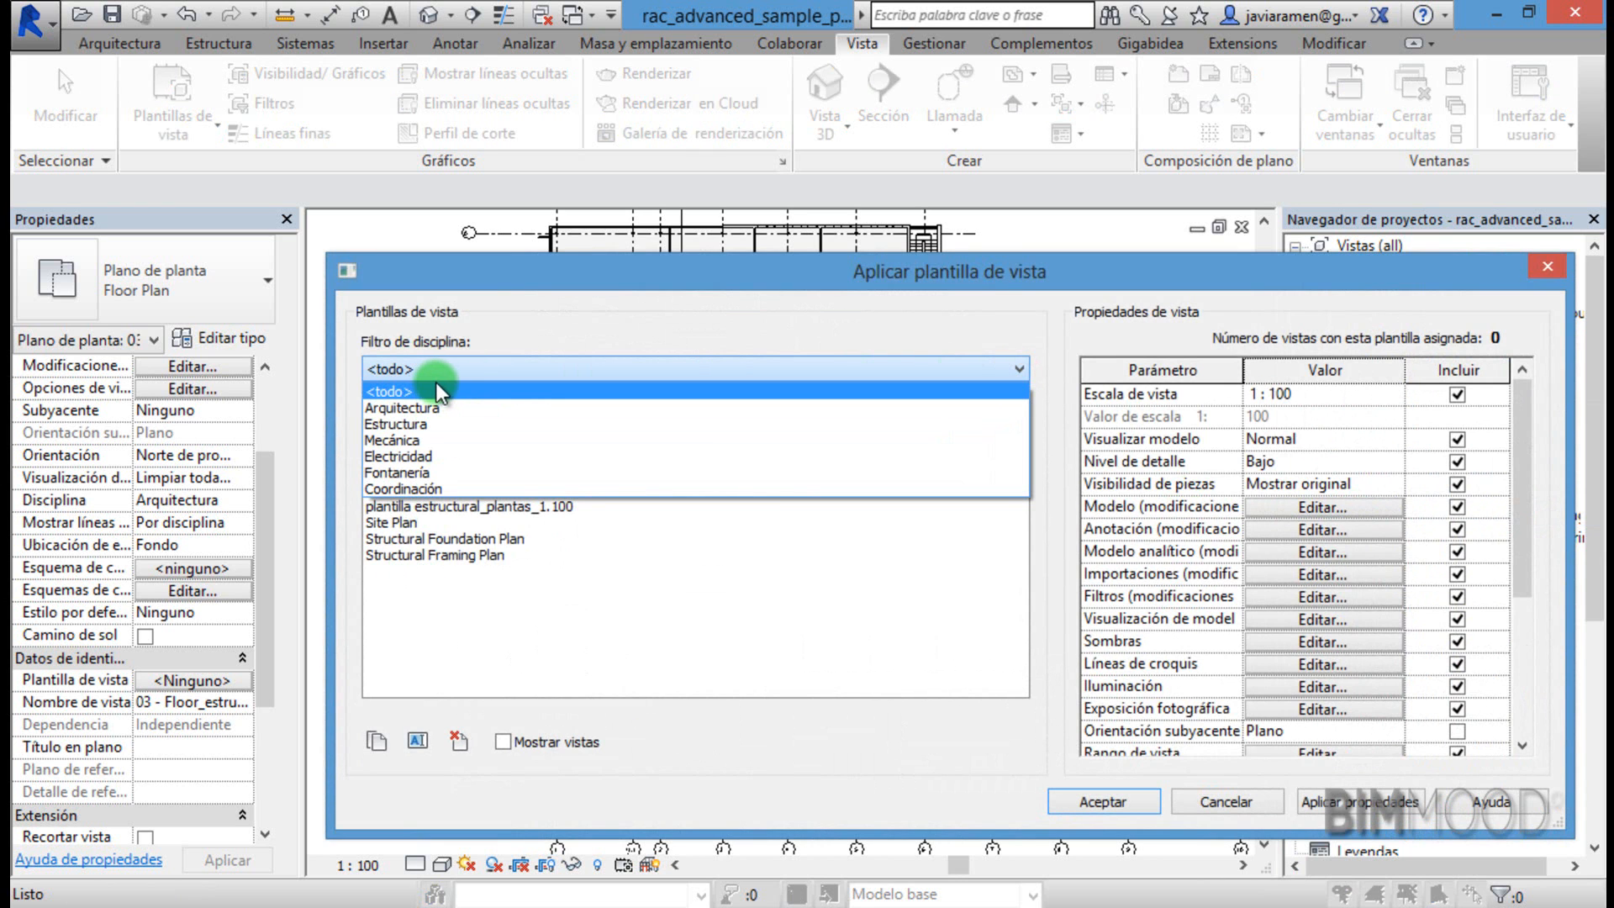
{"action": "left_click", "coordinate": [404, 409]}
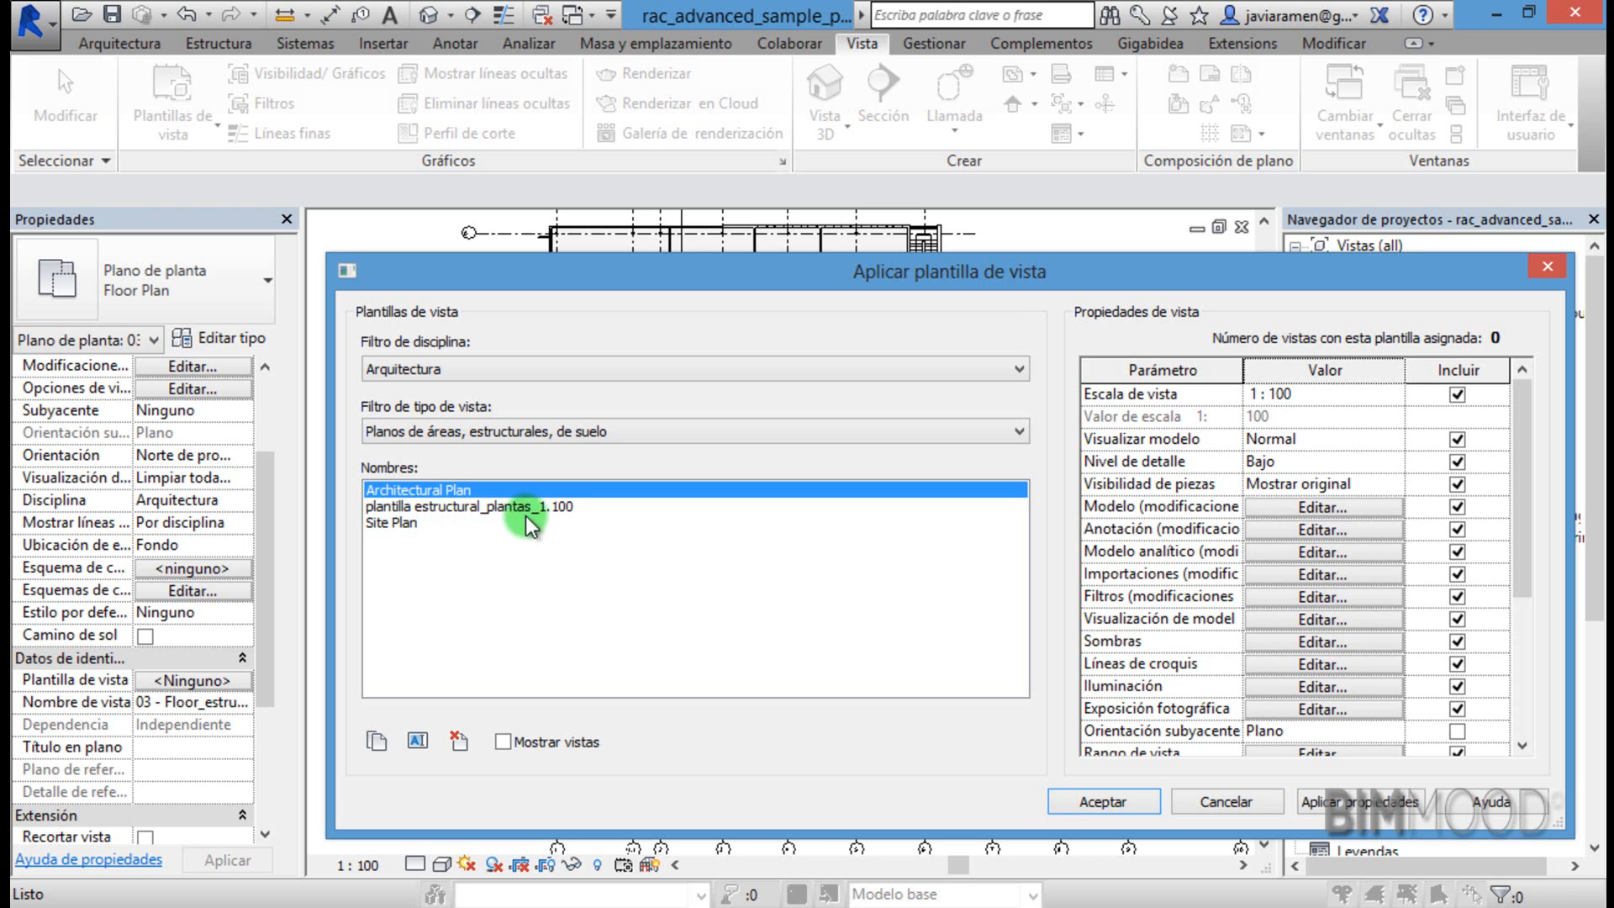
{"action": "left_click", "coordinate": [478, 507]}
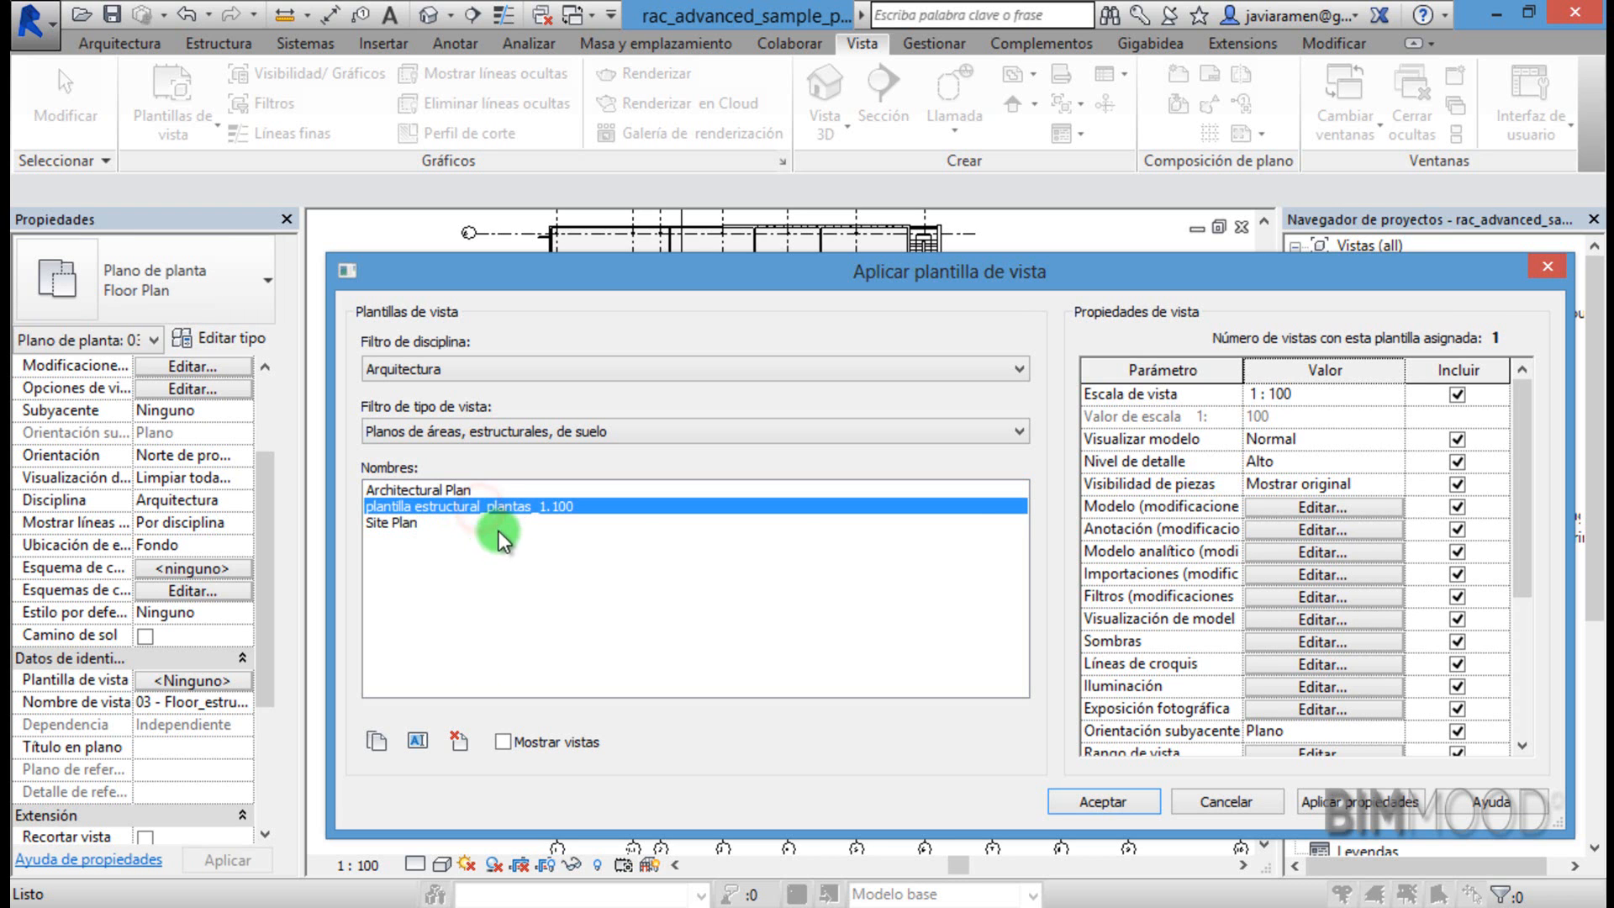
Review the template's included parameters and its model category visibility, including the cut pattern override for structural columns.
{"action": "mouse_move", "coordinate": [1526, 414]}
{"action": "left_mouse_down"}
{"action": "mouse_move", "coordinate": [1518, 493]}
{"action": "mouse_move", "coordinate": [1524, 411]}
{"action": "left_mouse_up"}
{"action": "left_click", "coordinate": [1457, 395]}
{"action": "left_click", "coordinate": [1458, 395]}
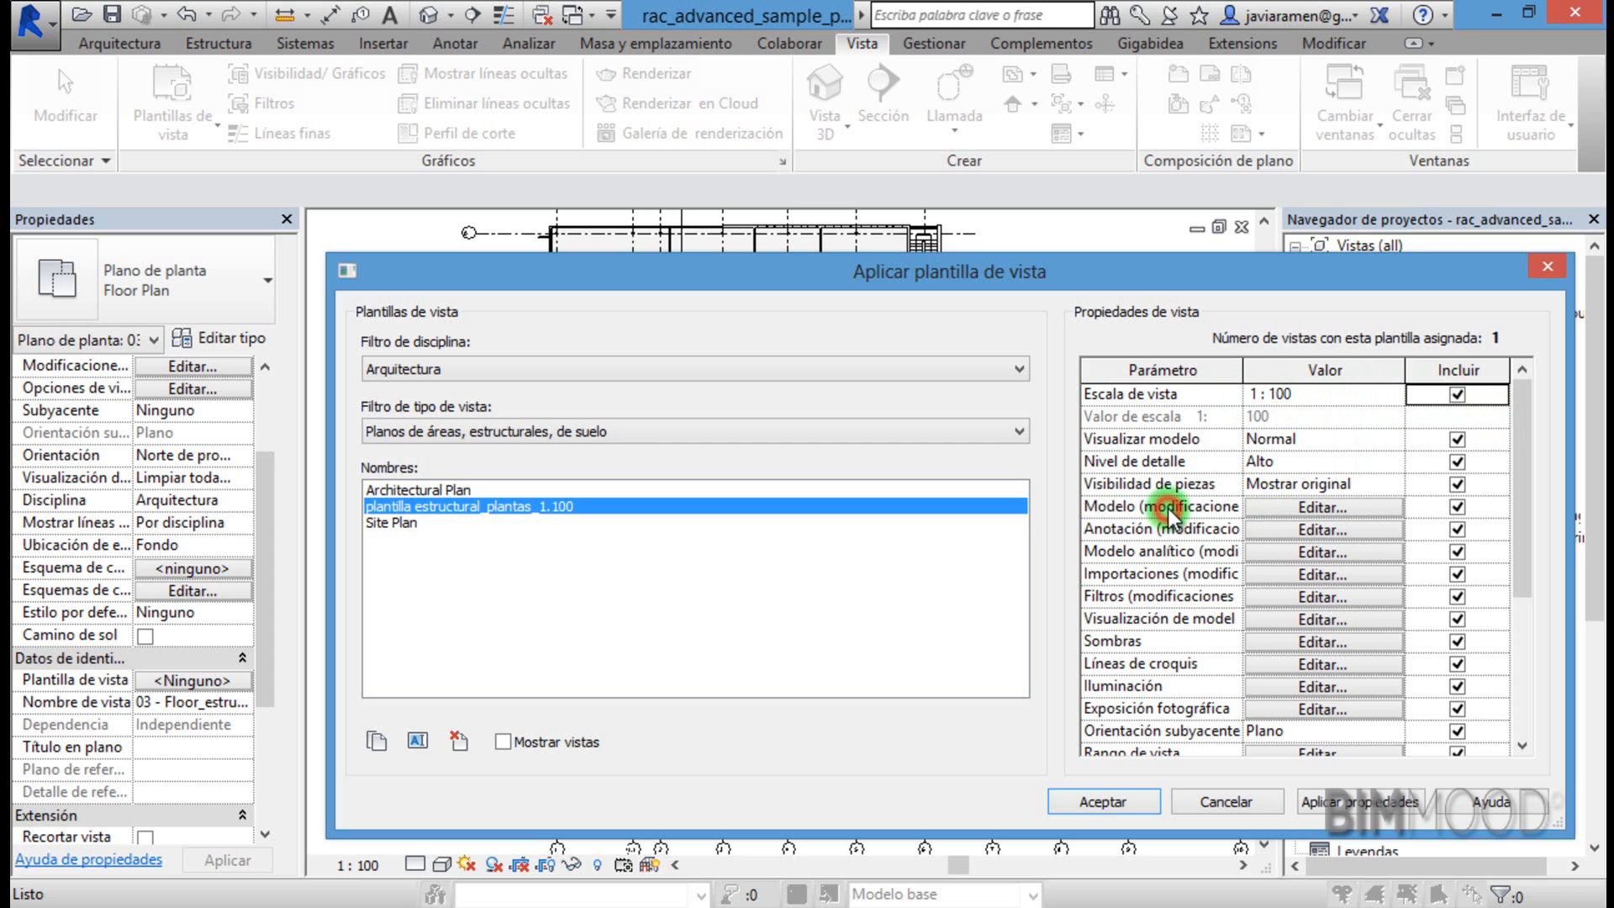
{"action": "left_click", "coordinate": [1278, 507]}
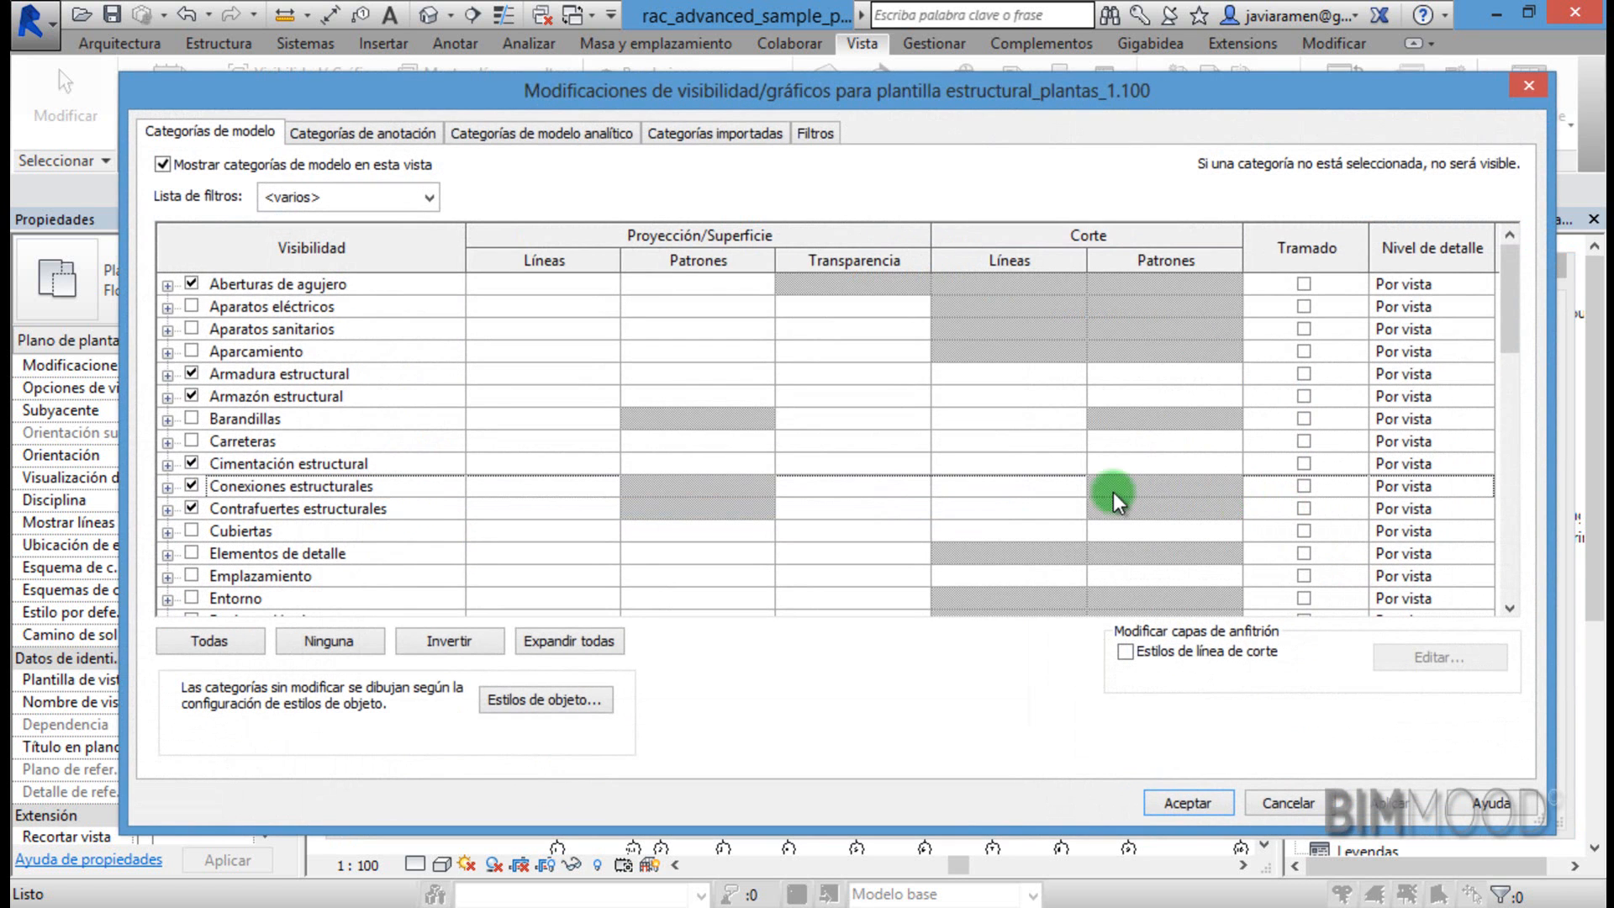
{"action": "left_click", "coordinate": [193, 329]}
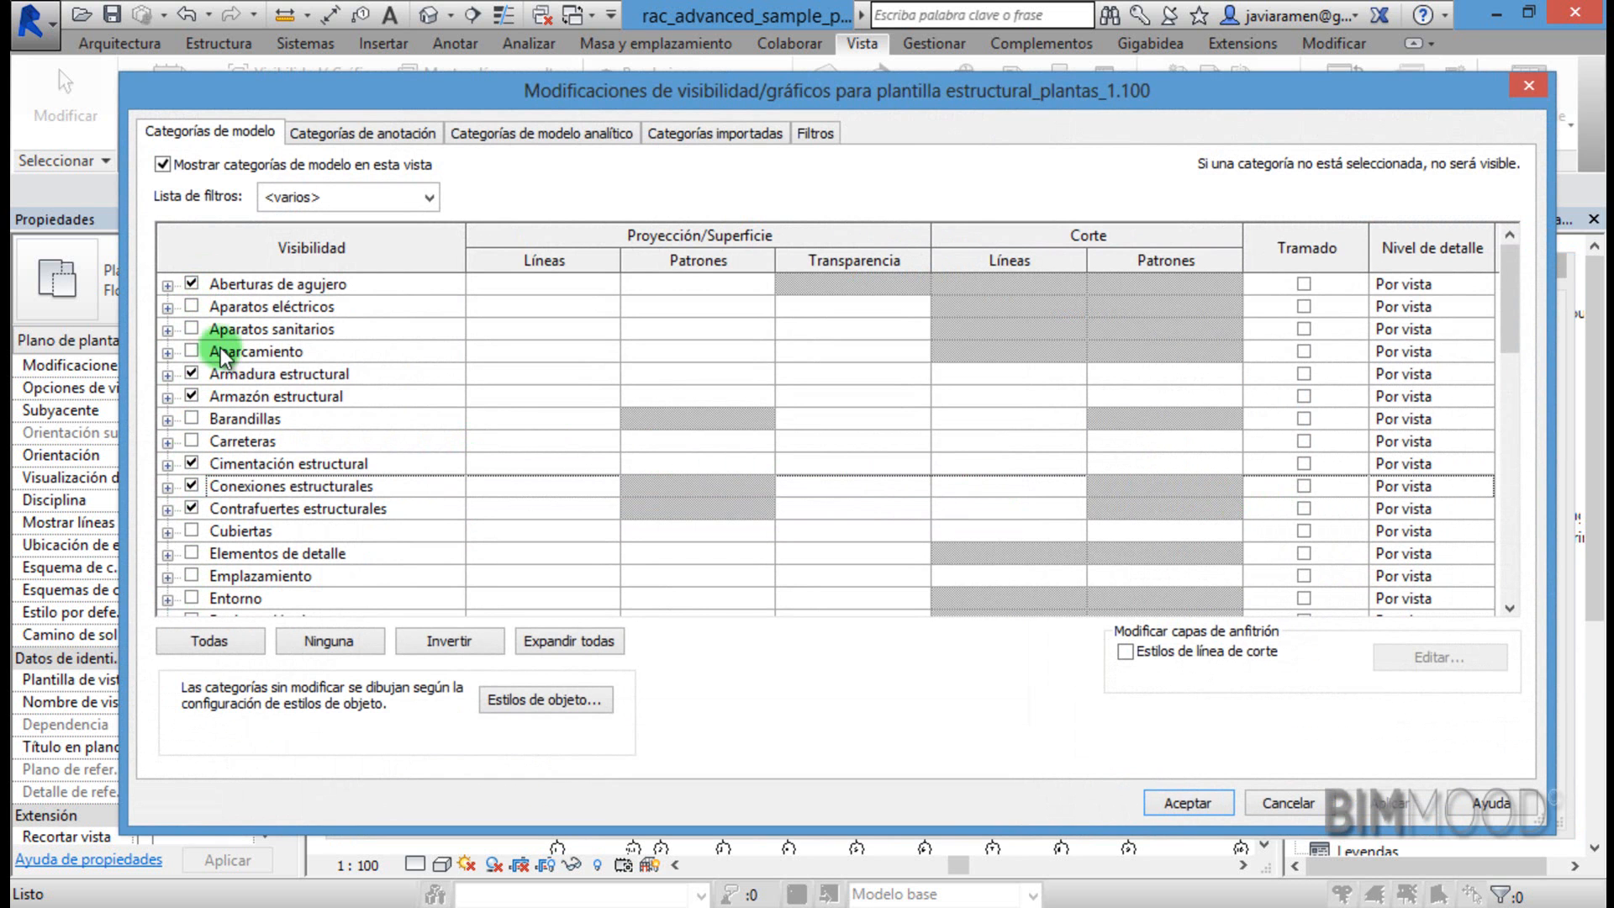
{"action": "left_click", "coordinate": [1520, 319]}
{"action": "left_click_drag", "start_coordinate": [1513, 351], "coordinate": [1507, 537]}
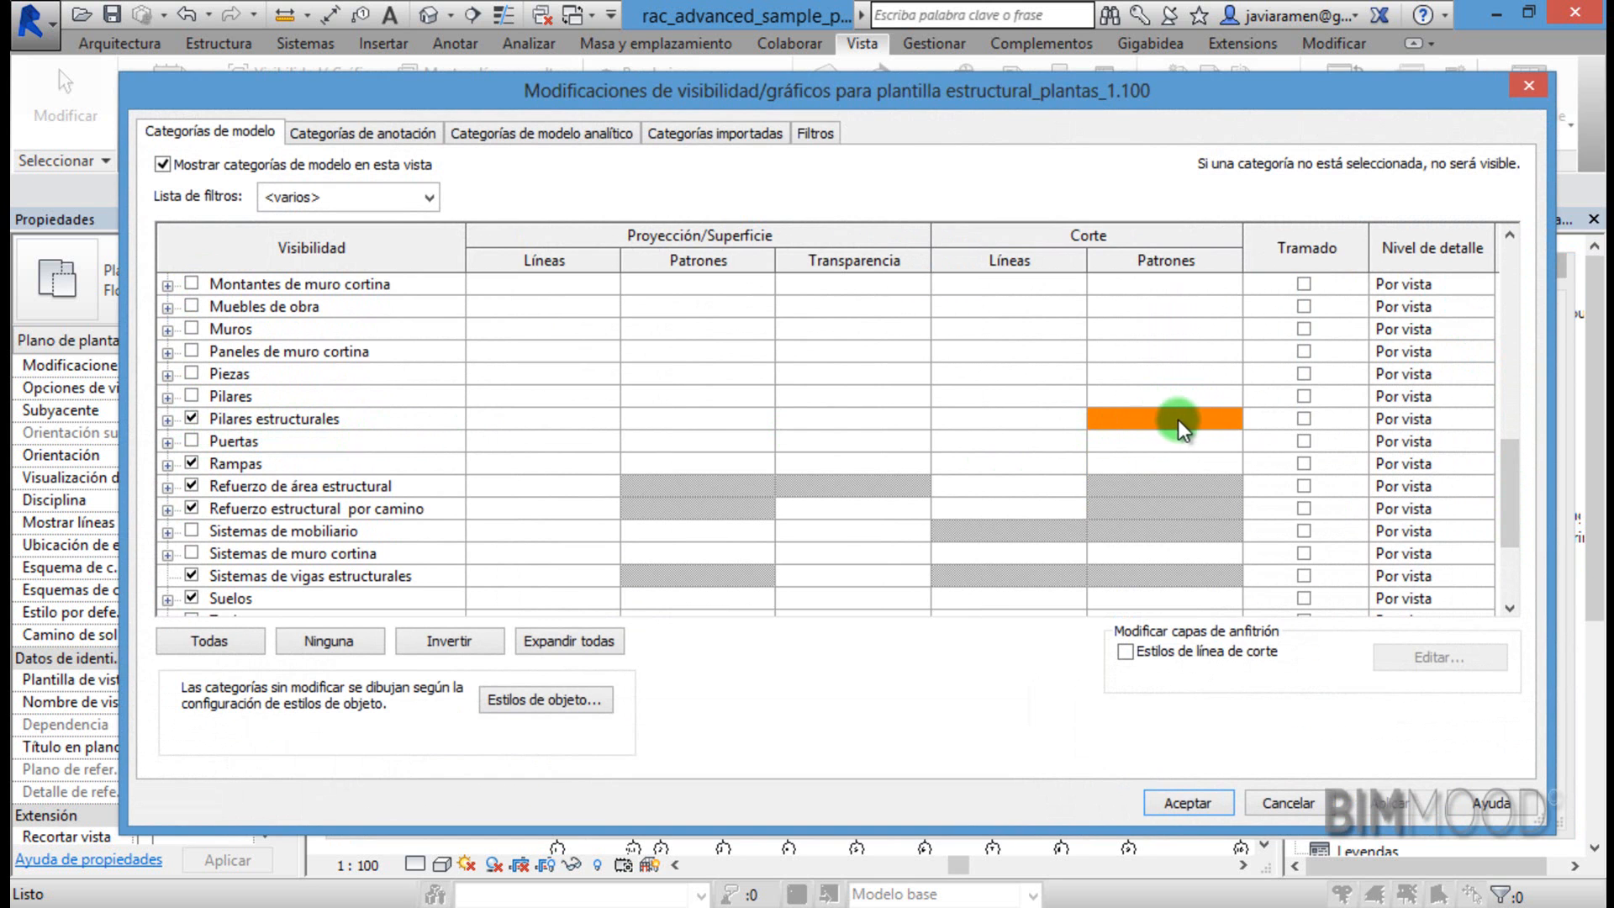
{"action": "key", "text": "F1"}
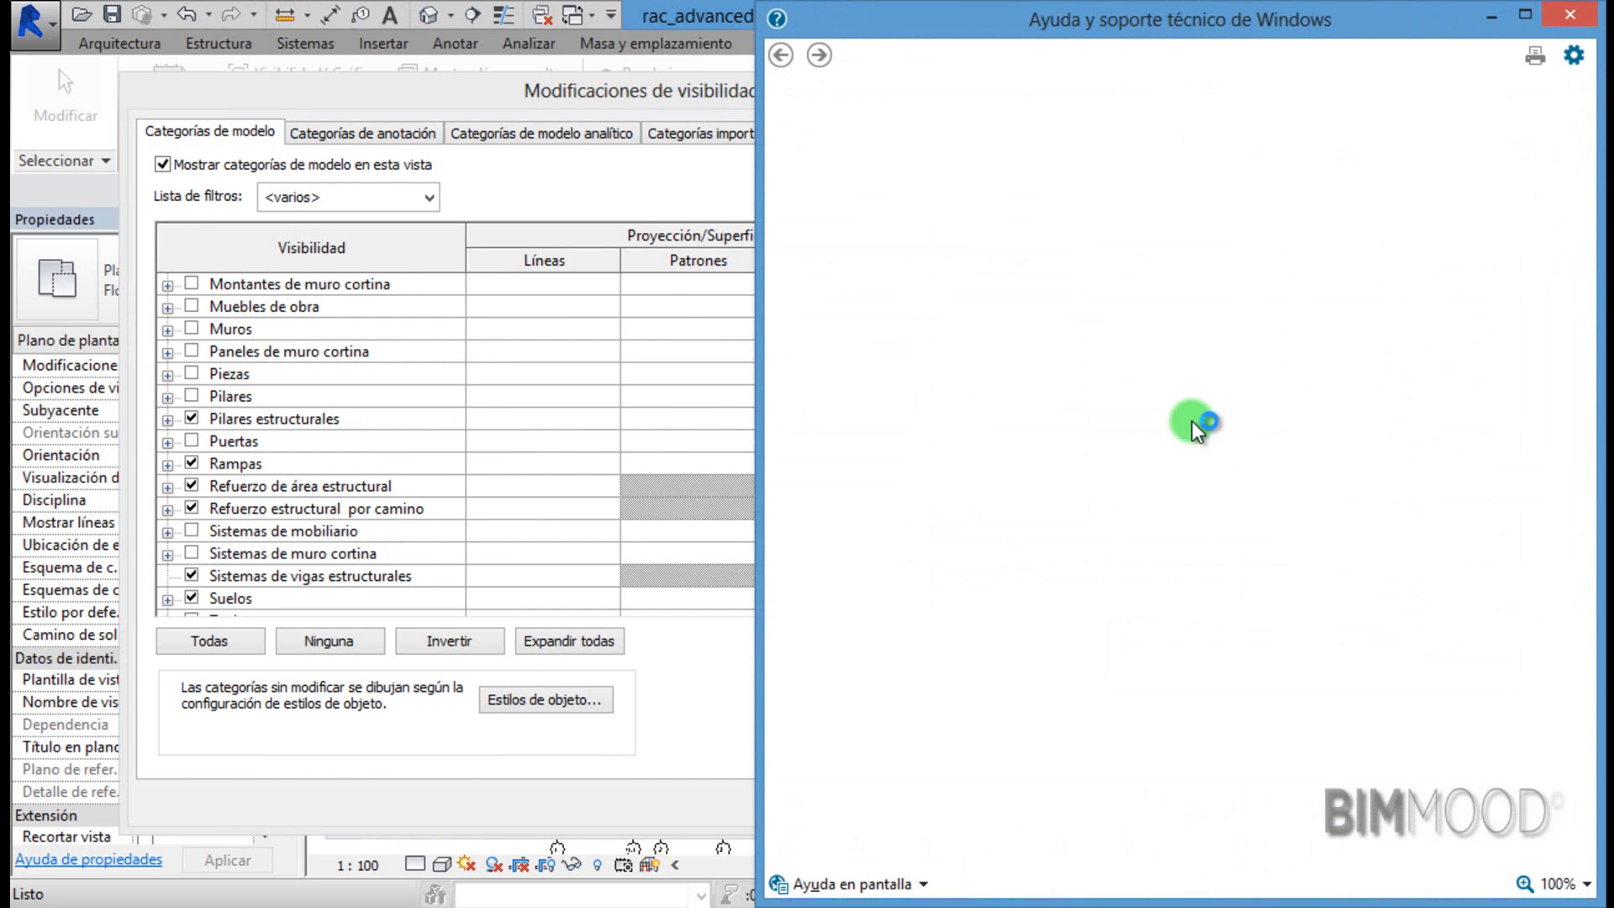
{"action": "left_click", "coordinate": [1588, 15]}
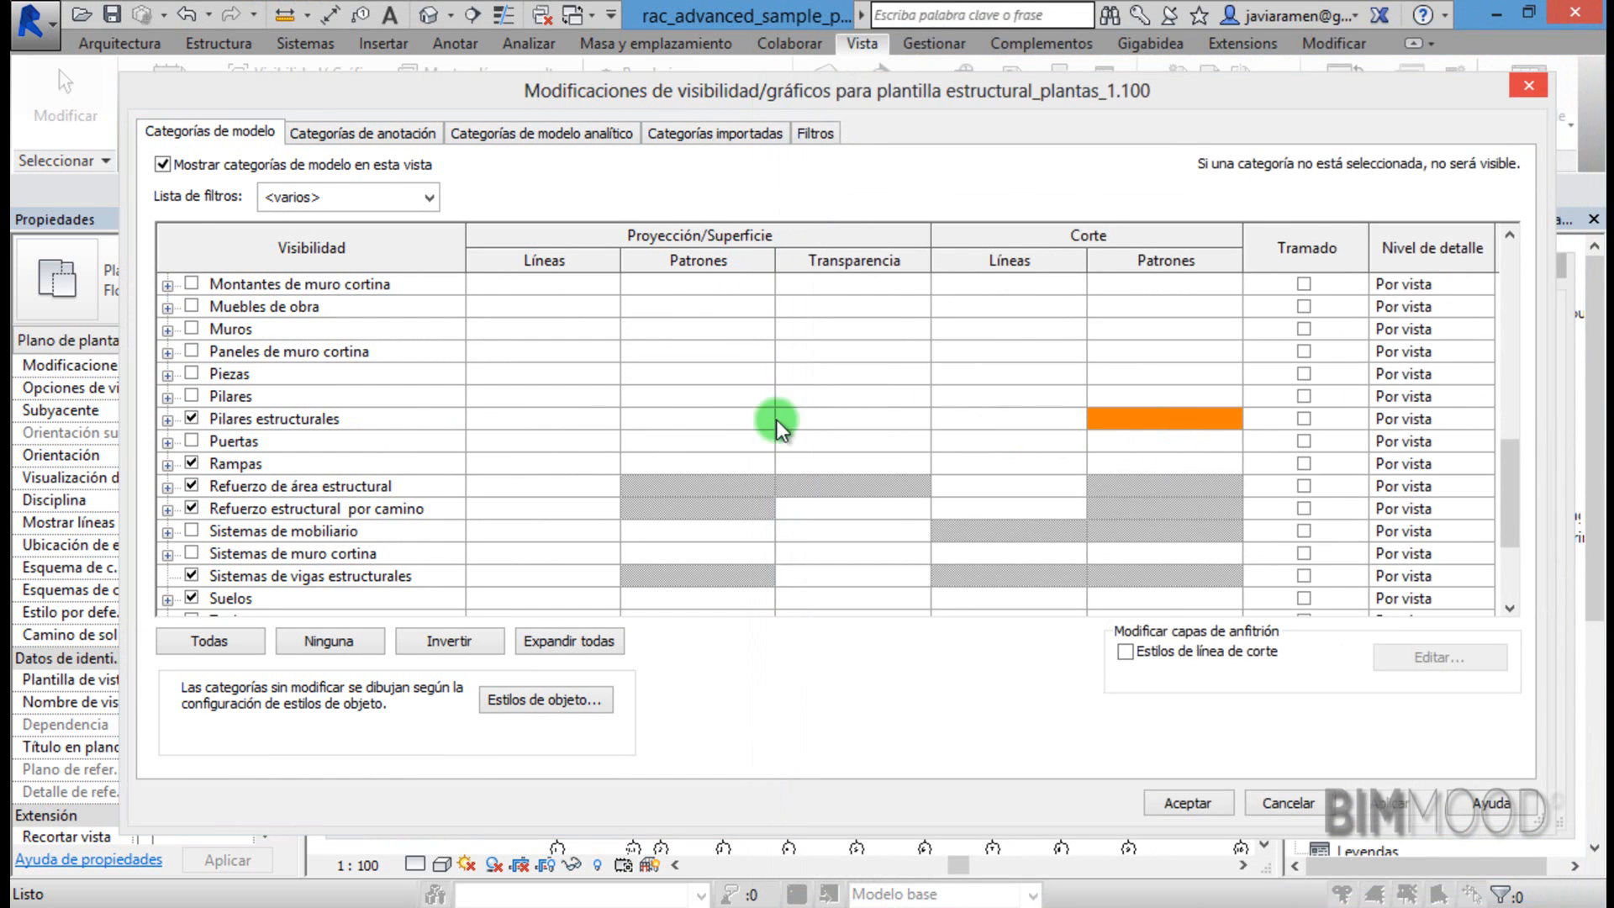
{"action": "left_click", "coordinate": [1200, 803]}
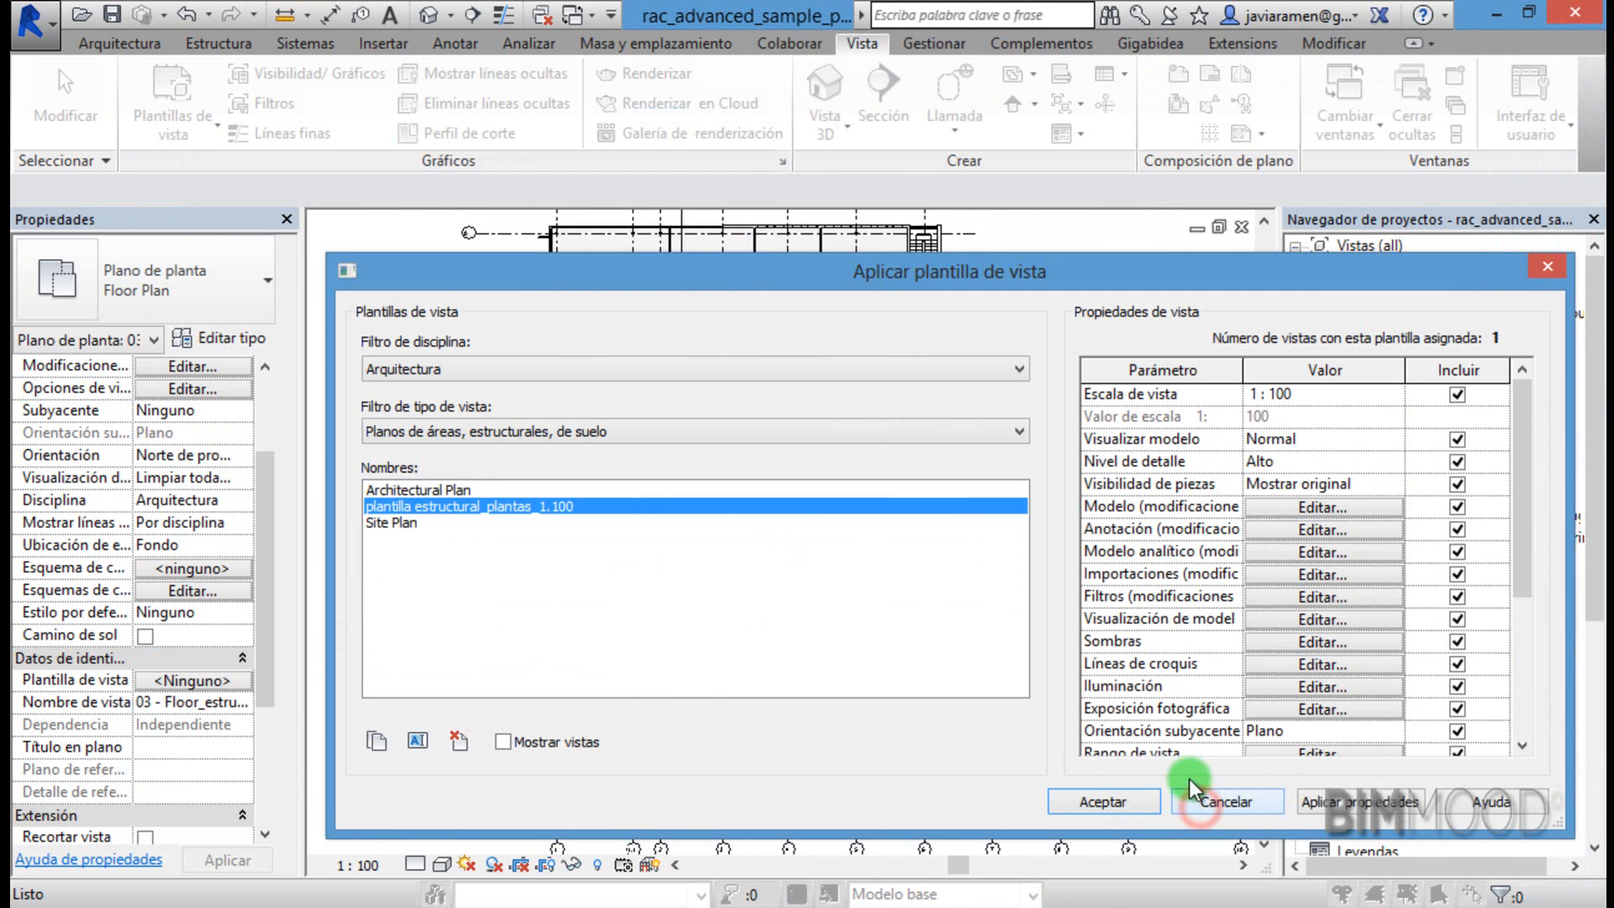
Apply the selected template's properties to the 03 - Floor_estructura plan and view the whole floor.
{"action": "left_click", "coordinate": [1103, 800]}
{"action": "left_click", "coordinate": [878, 502]}
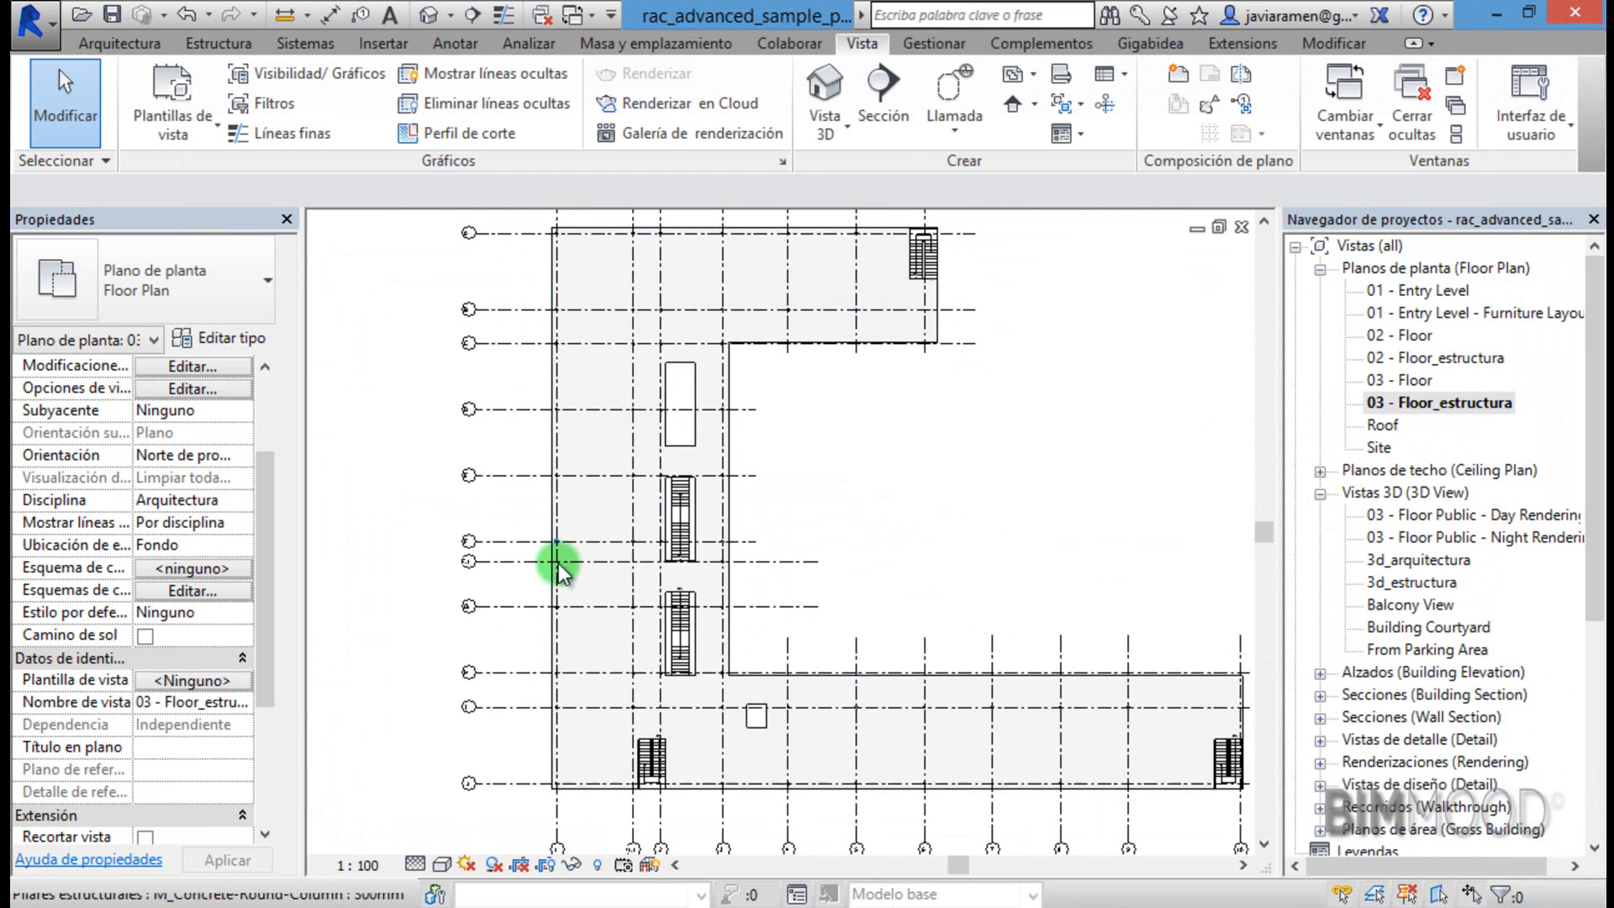
{"action": "left_click", "coordinate": [962, 563]}
{"action": "scroll", "coordinate": [683, 467], "scroll_direction": "down", "scroll_amount": 3}
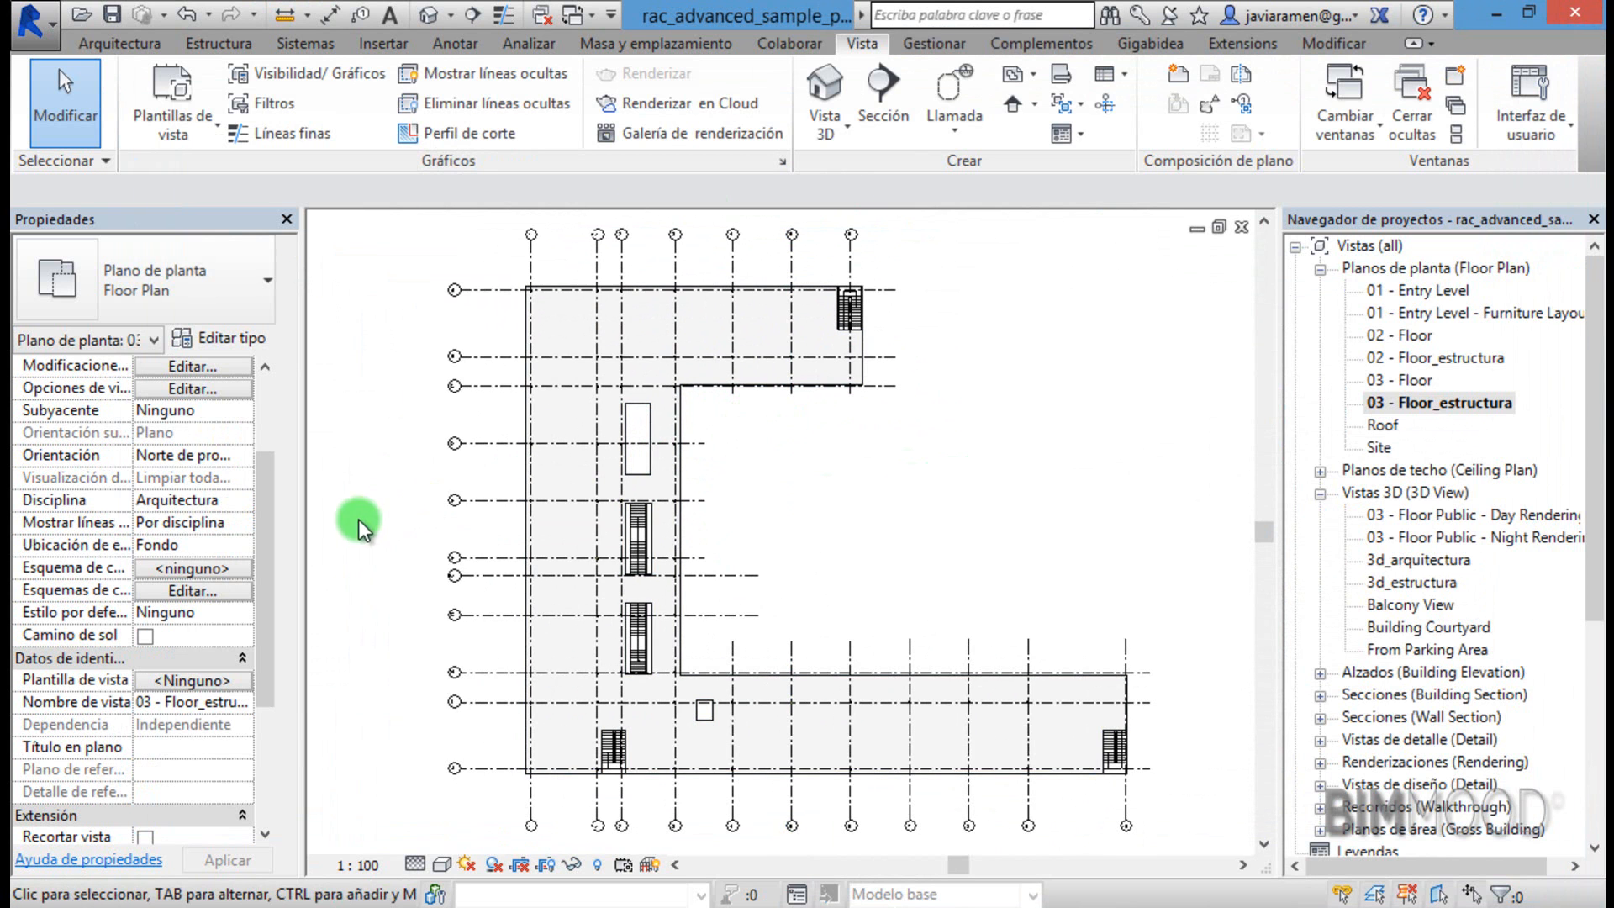
Check the model category visibility and graphic overrides of the 03 - Floor_estructura plan.
{"action": "key", "text": "v"}
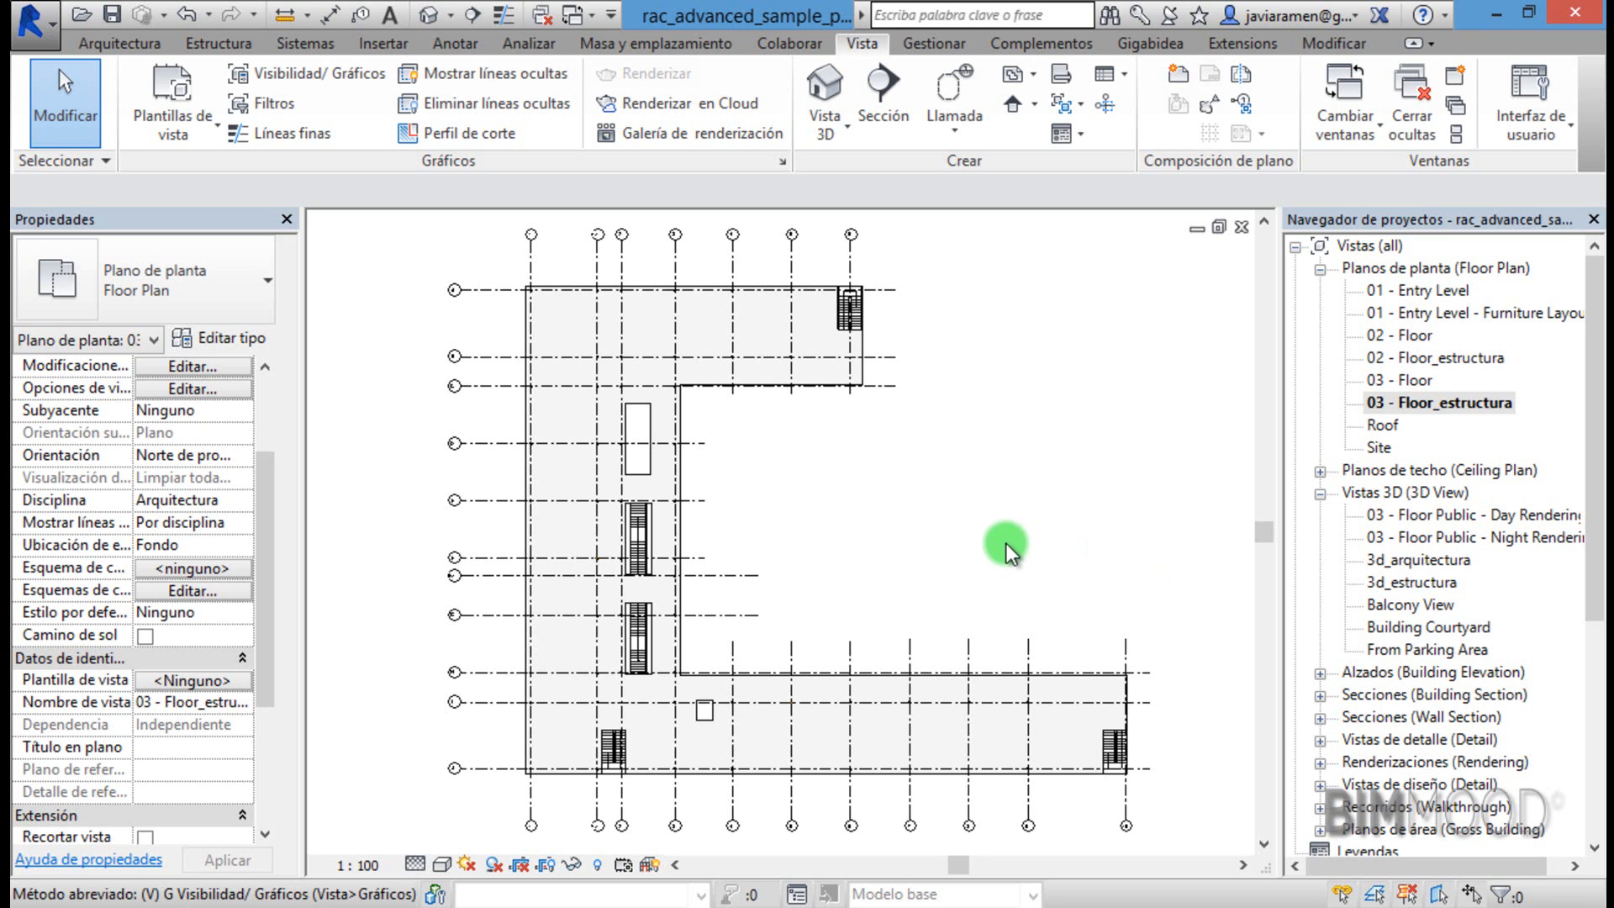
{"action": "key", "text": "g"}
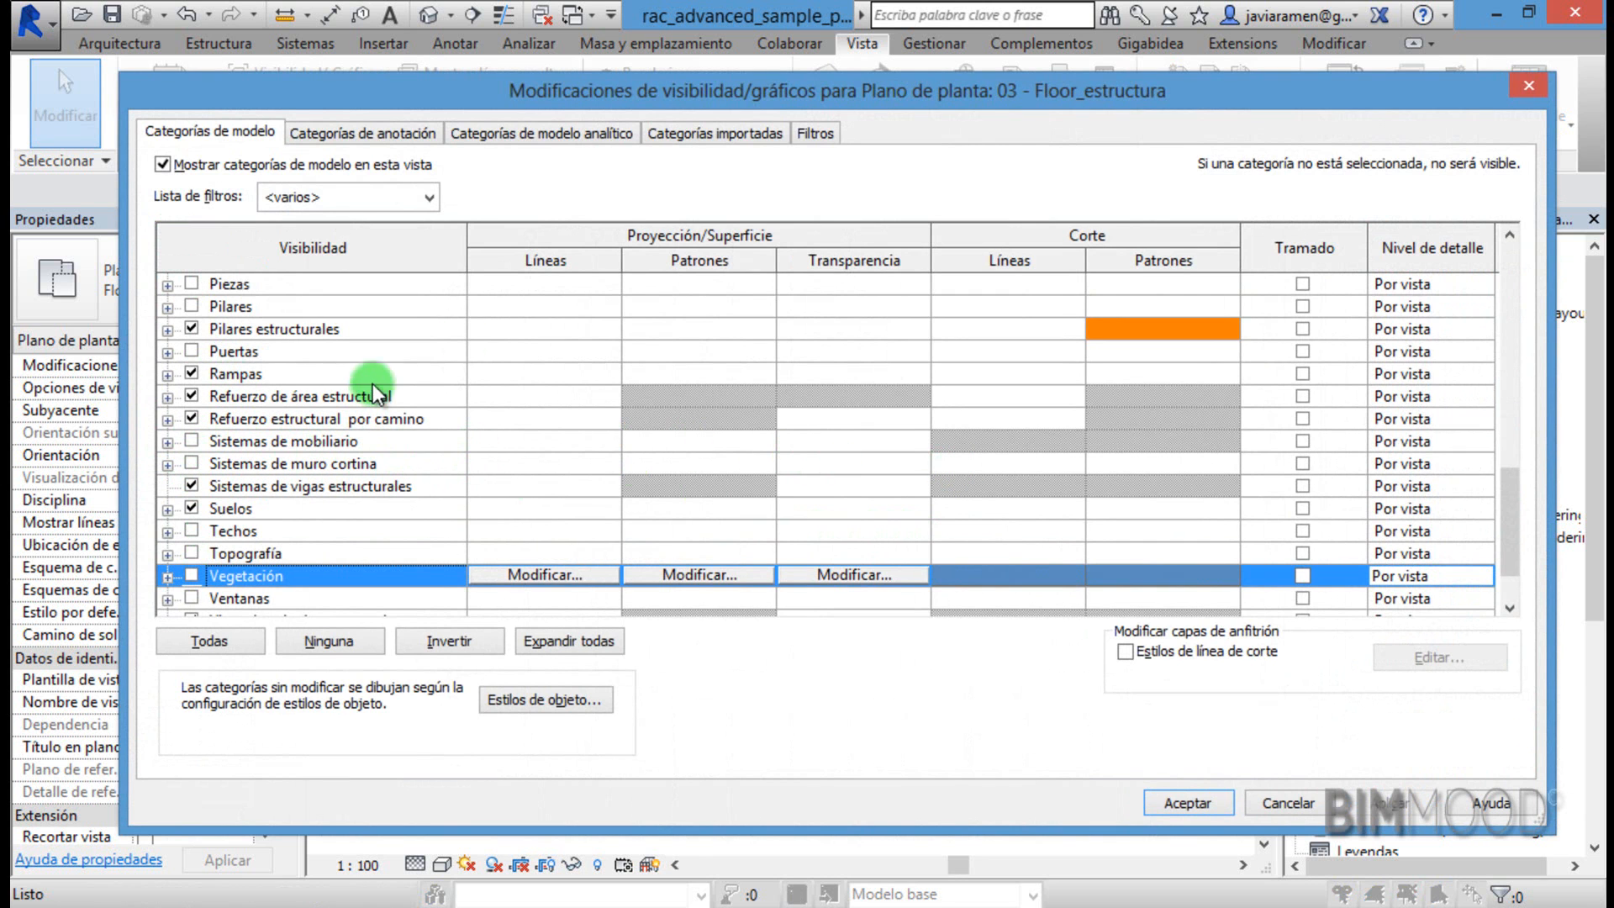
{"action": "left_click", "coordinate": [1528, 85]}
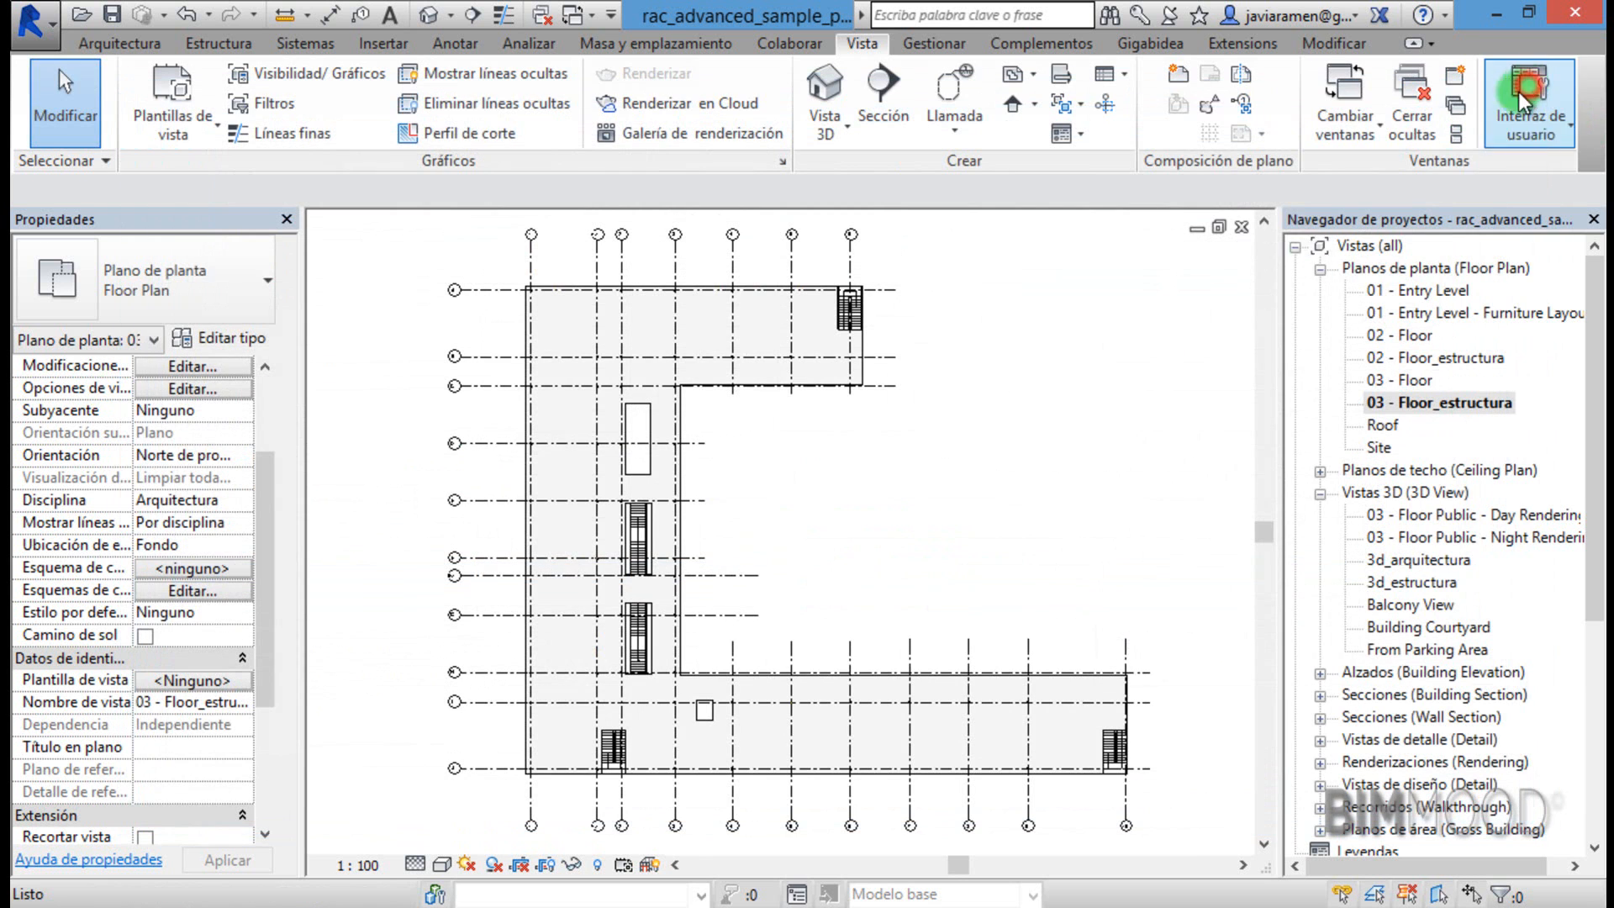
{"action": "left_click", "coordinate": [880, 516]}
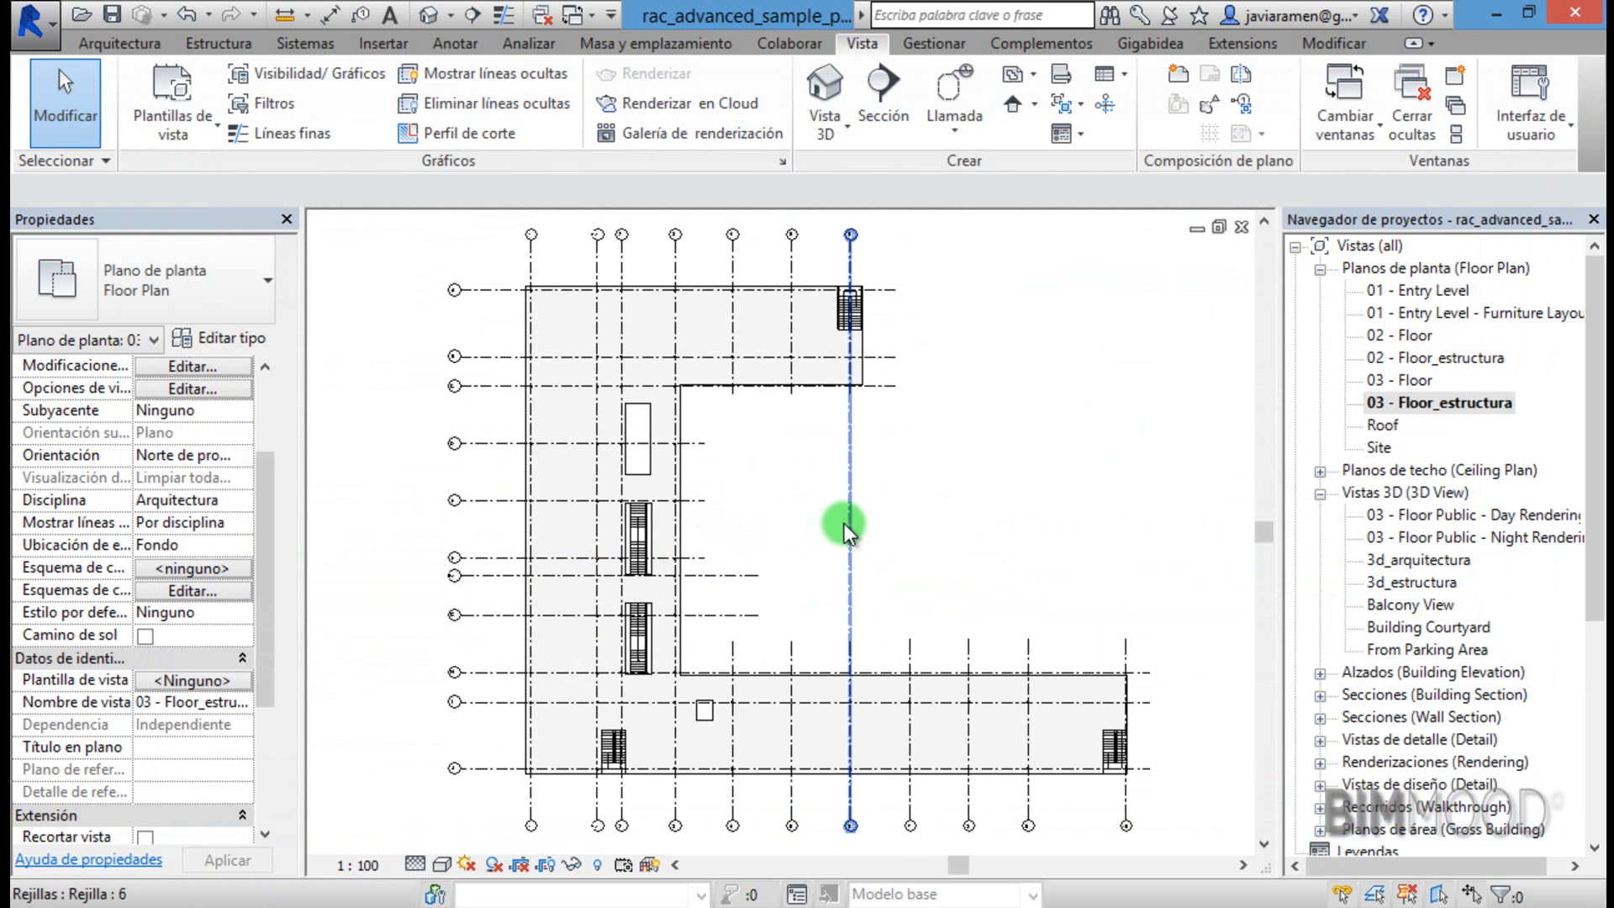
Assign plantilla estructural_plantas_1.100 as the view template in the properties of the 03 - Floor_estructura plan.
{"action": "left_click", "coordinate": [213, 685]}
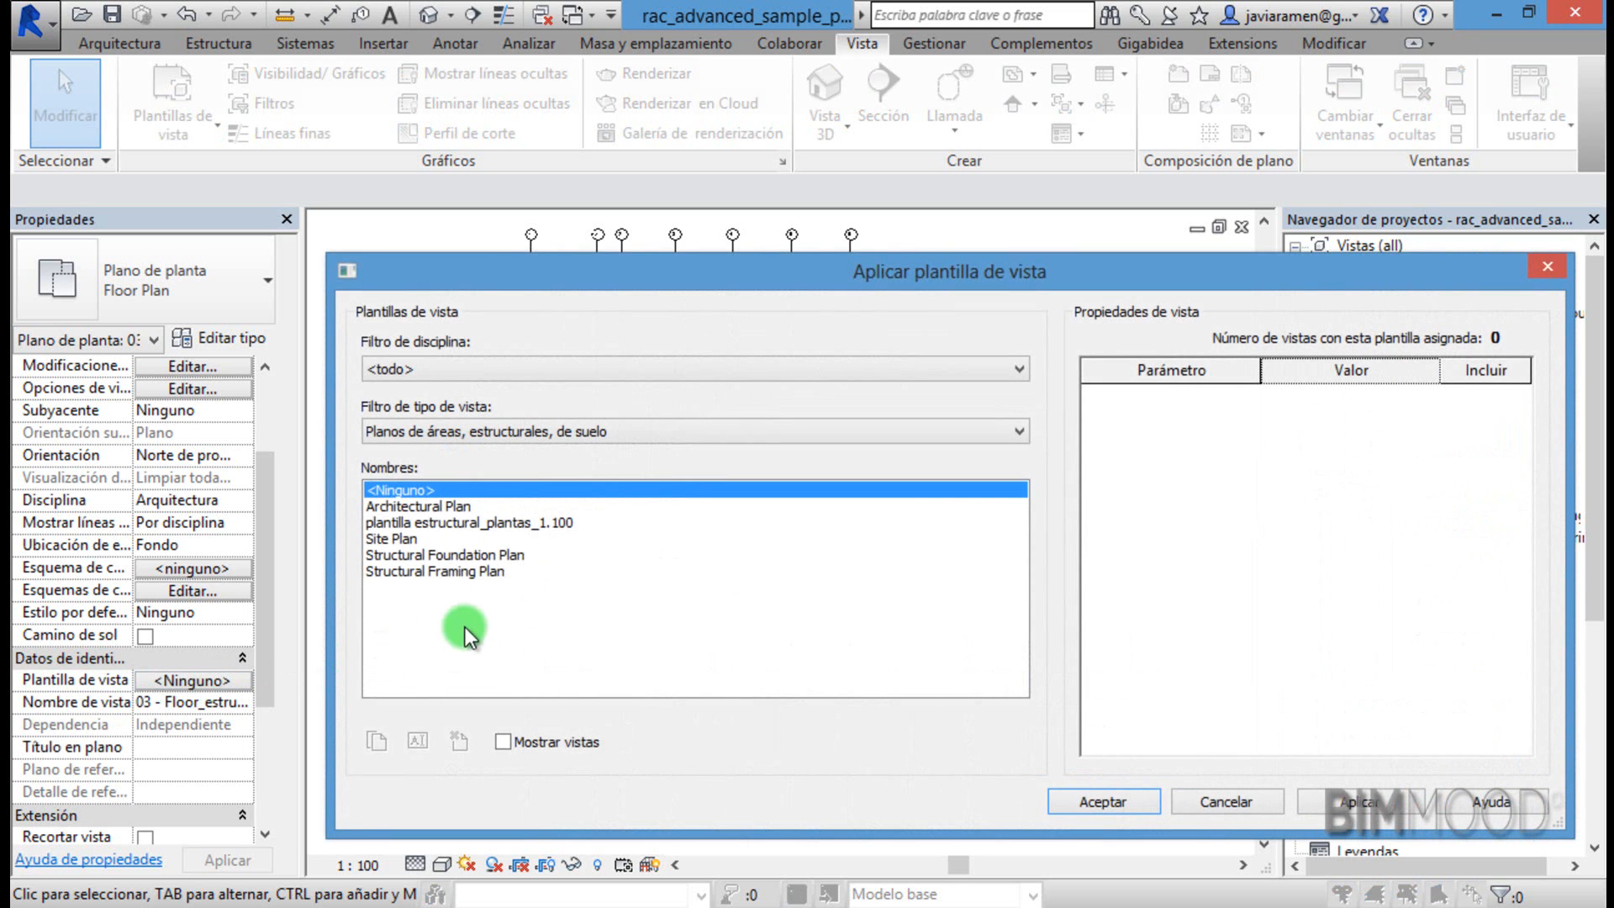
{"action": "left_click", "coordinate": [498, 523]}
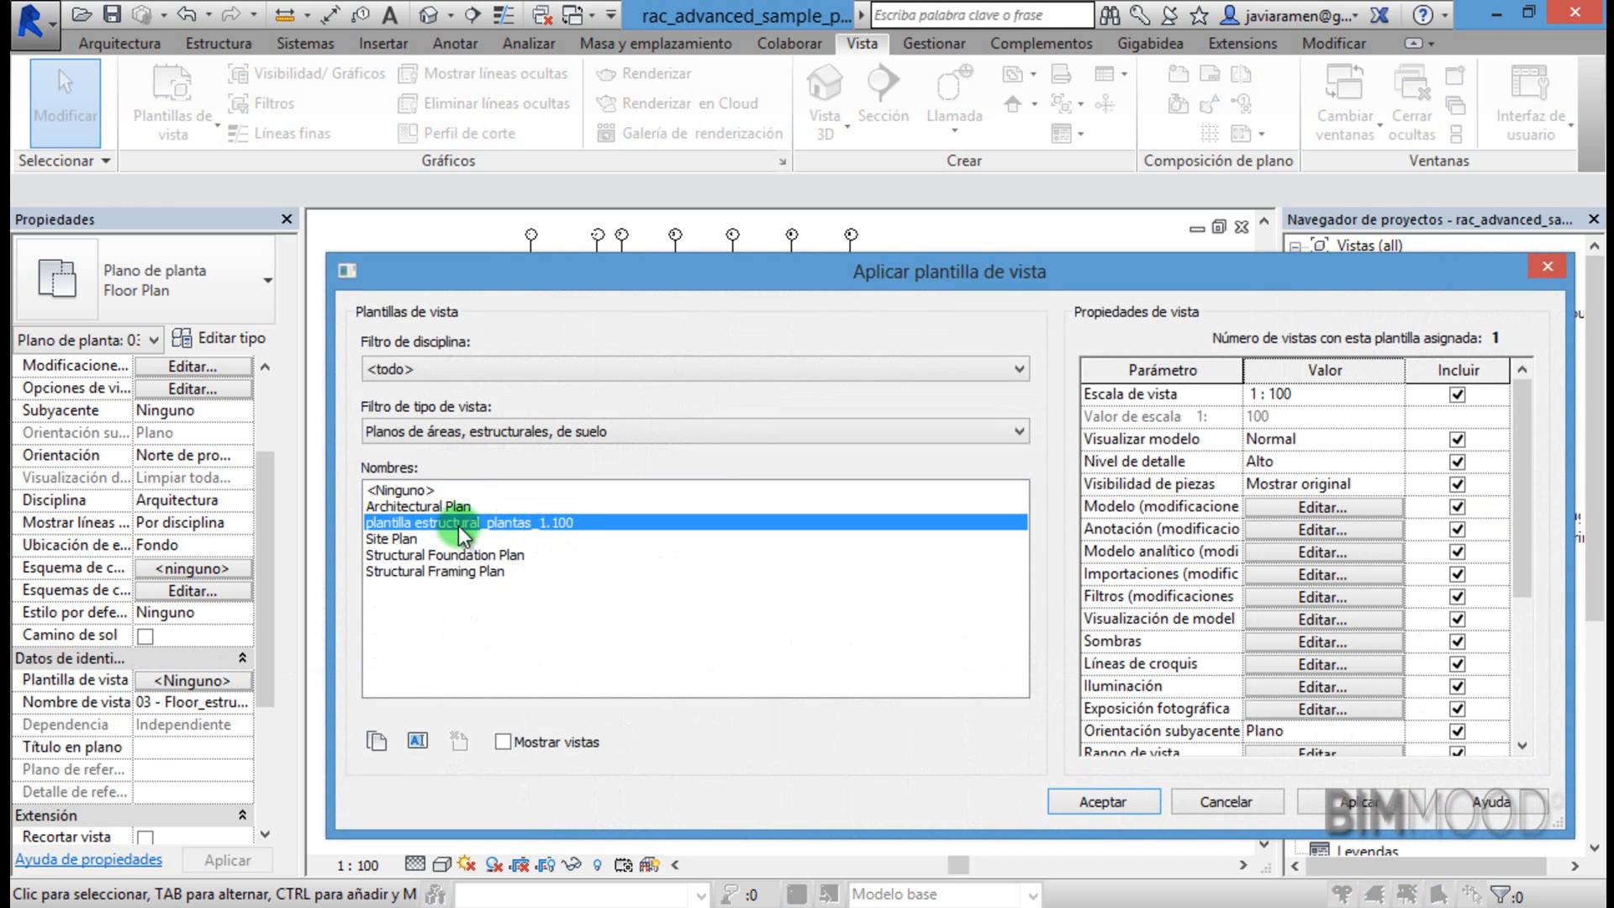
{"action": "left_click", "coordinate": [1121, 800]}
{"action": "left_click", "coordinate": [879, 580]}
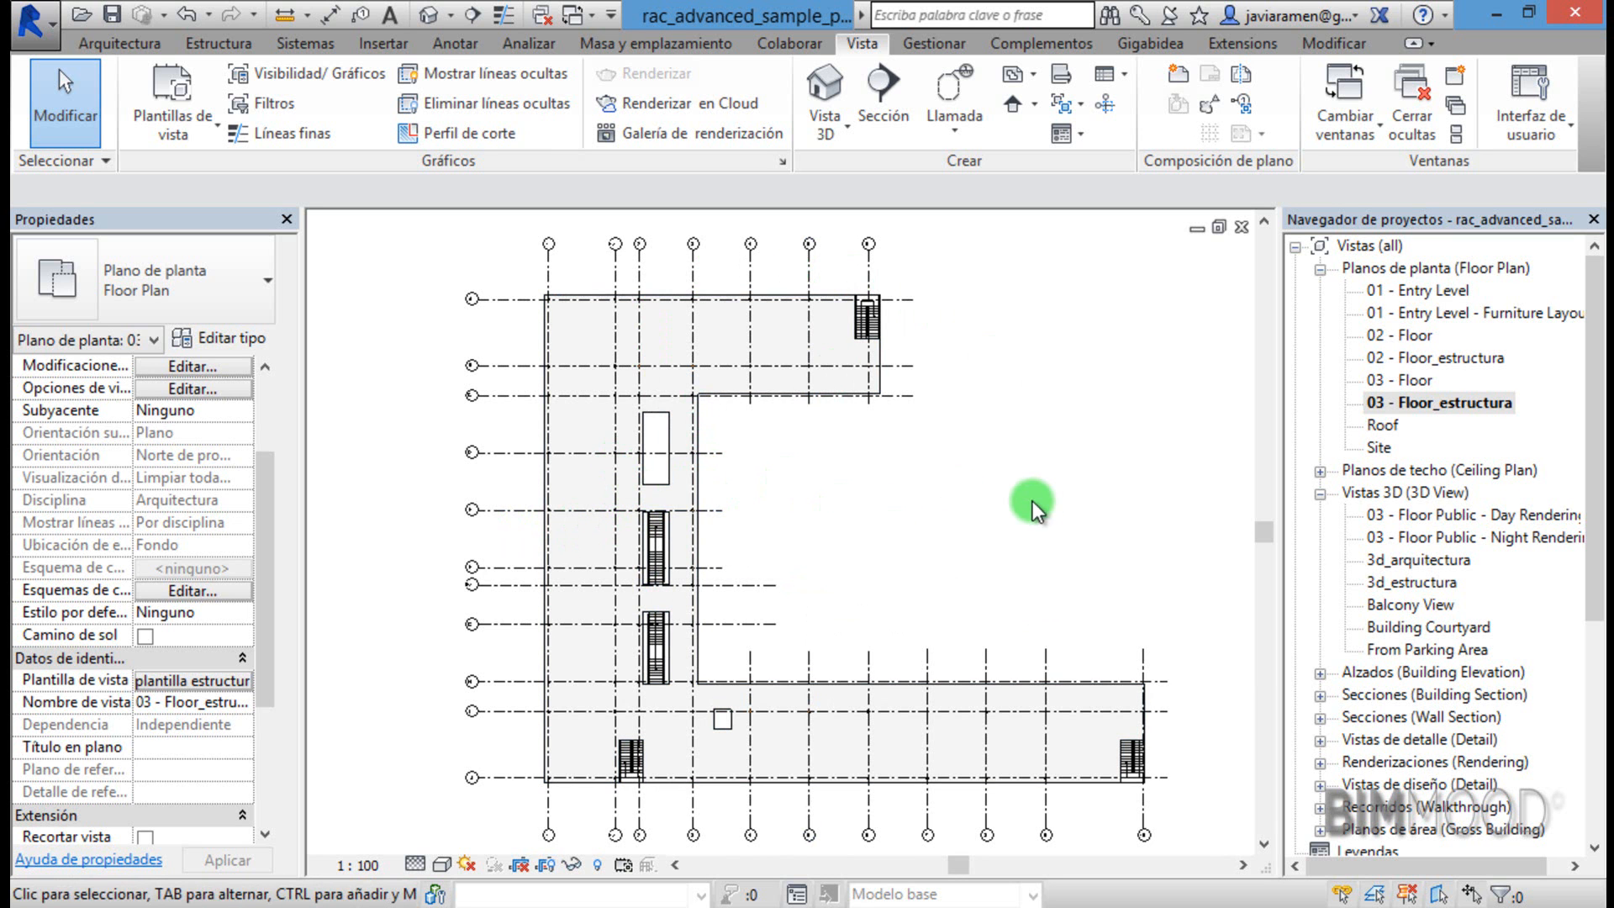
Open the 3d_estructura view and assign plantilla_estructura_3d as its view template.
{"action": "mouse_move", "coordinate": [1602, 421]}
{"action": "left_mouse_down"}
{"action": "mouse_move", "coordinate": [1602, 649]}
{"action": "mouse_move", "coordinate": [1597, 449]}
{"action": "left_mouse_up"}
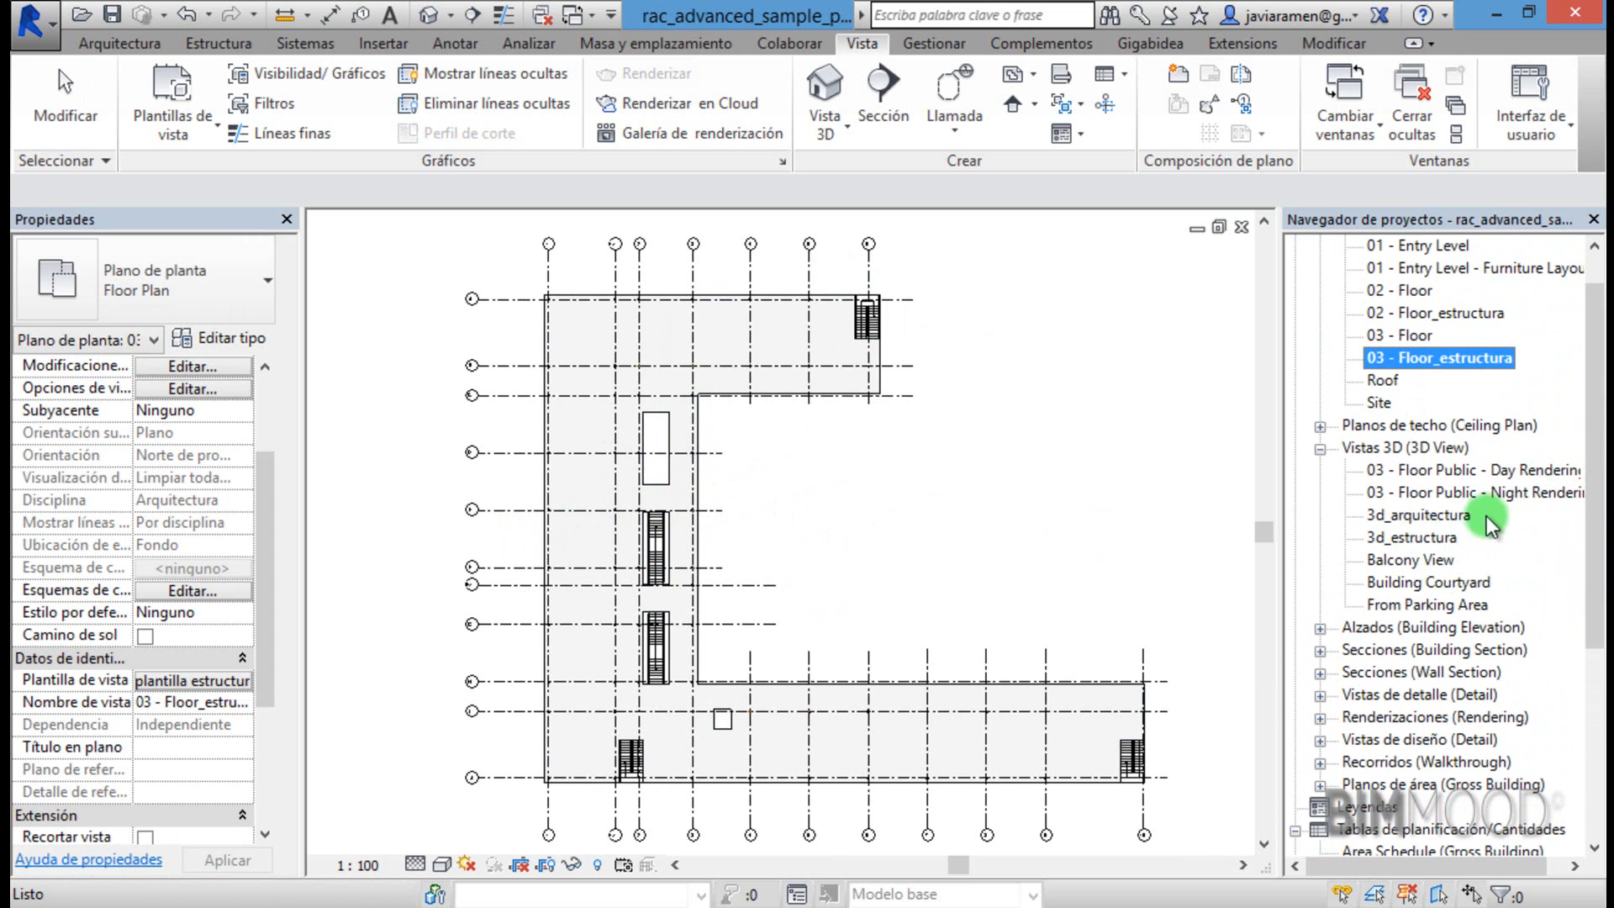
{"action": "double_click", "coordinate": [1389, 541]}
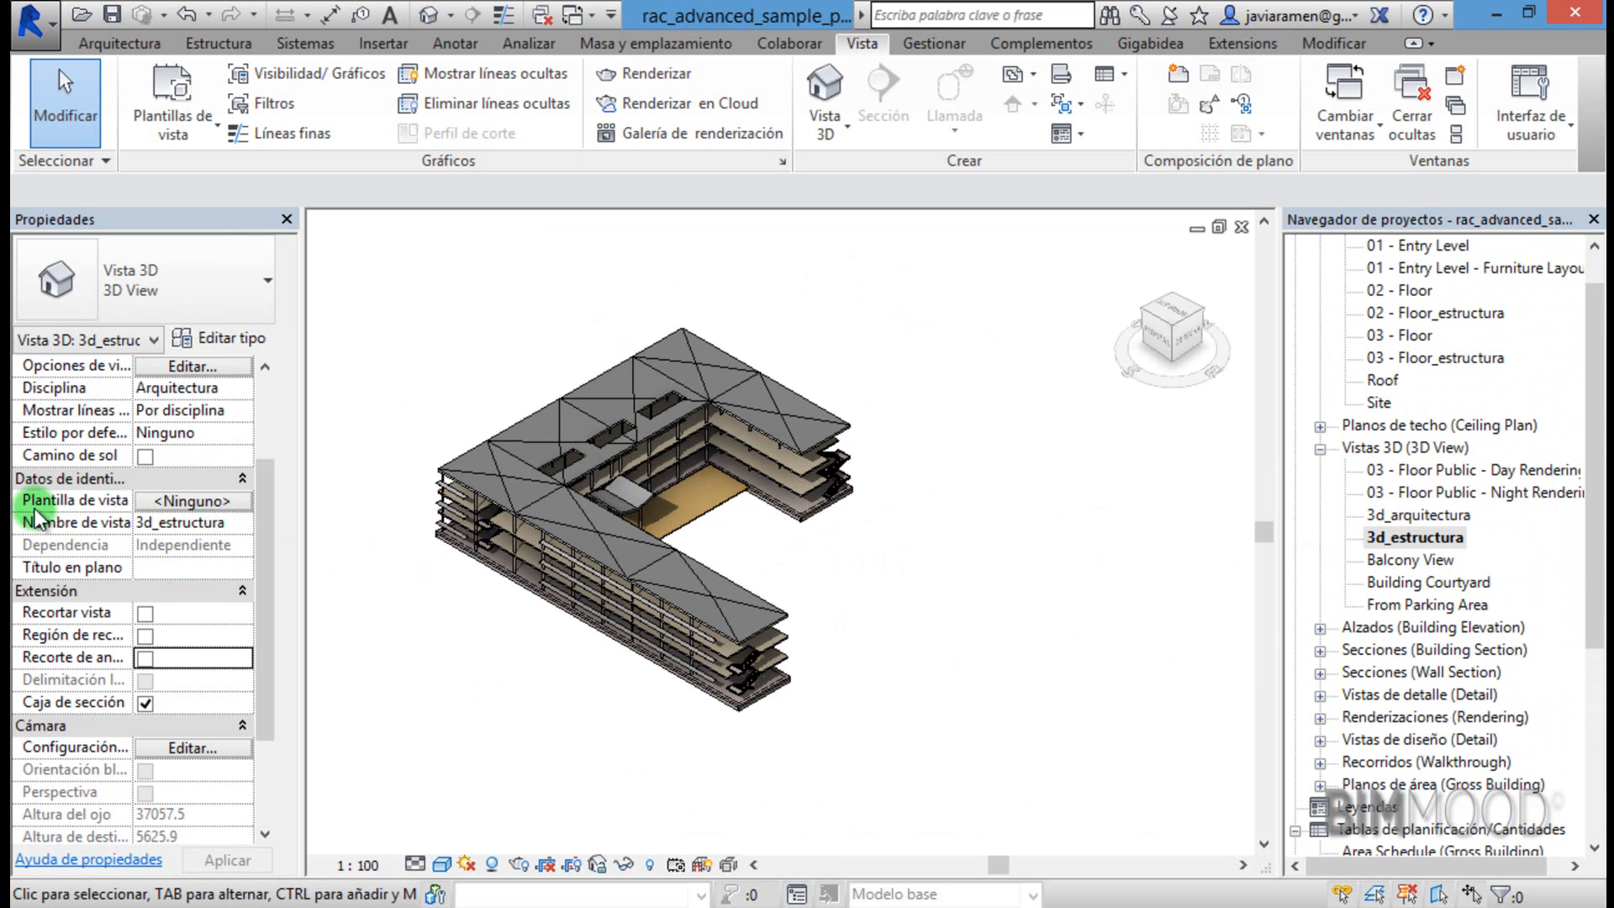
{"action": "left_click", "coordinate": [229, 503]}
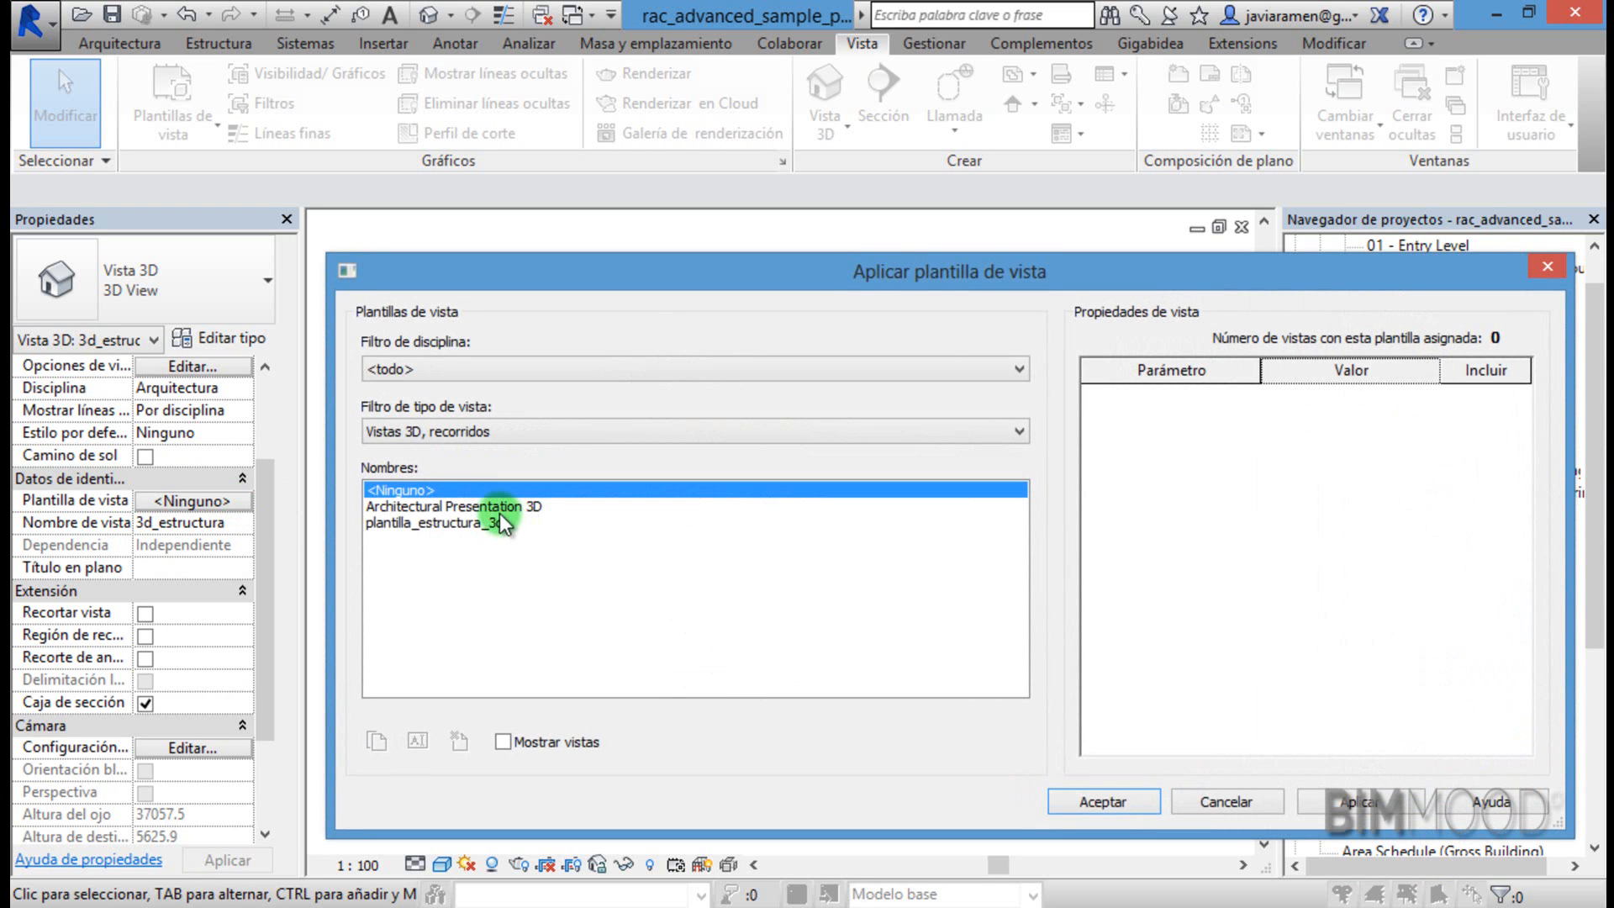
{"action": "left_click", "coordinate": [484, 524]}
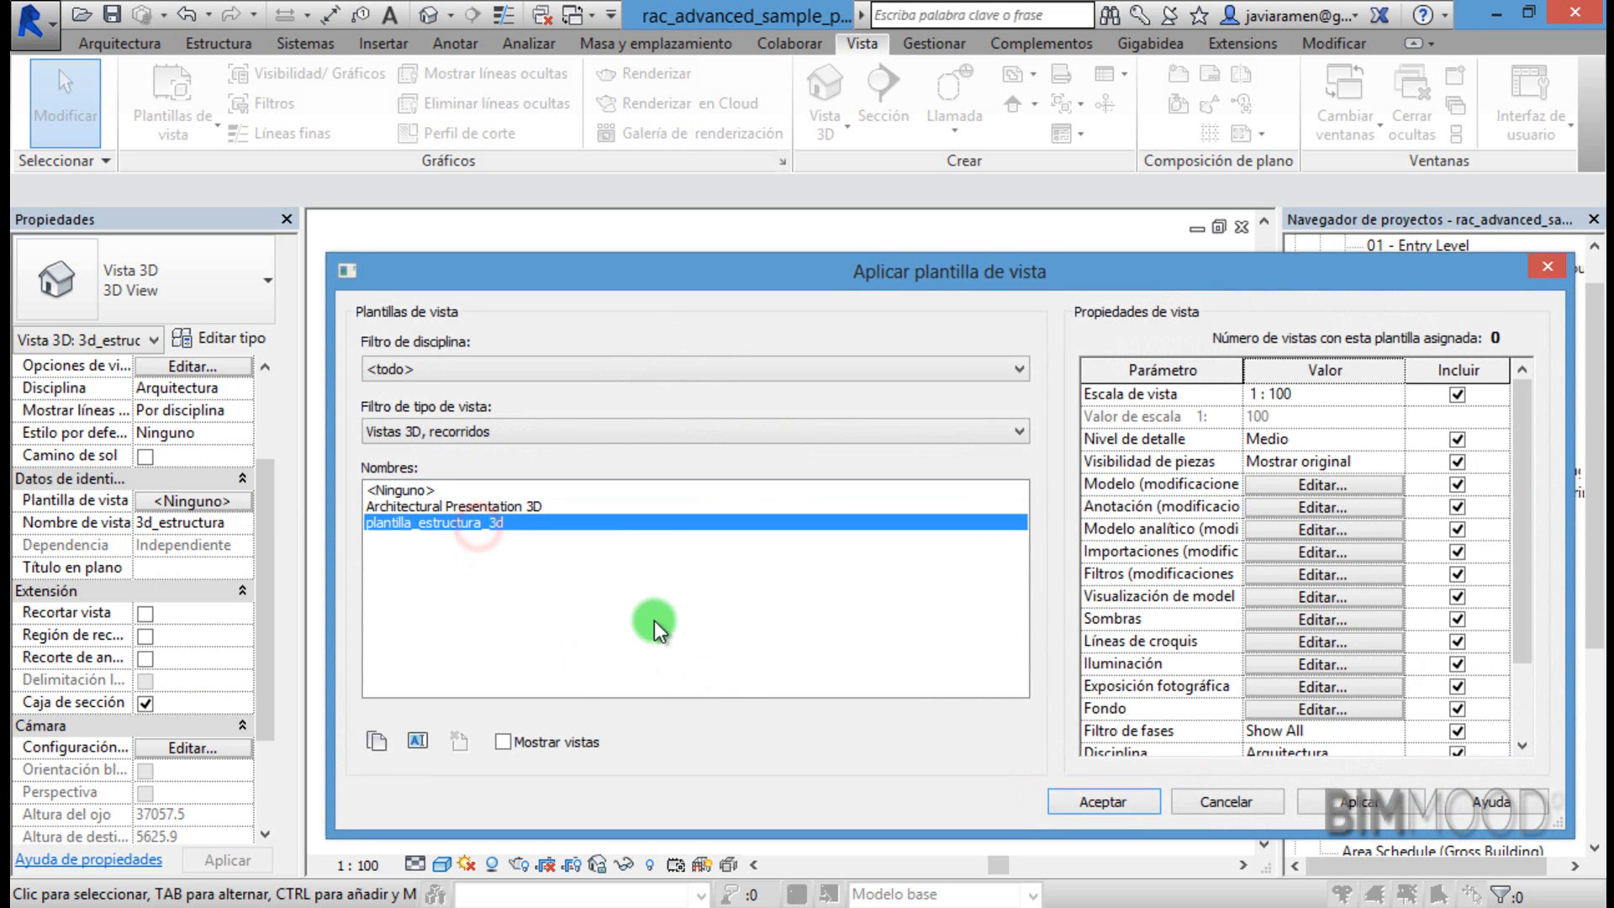
{"action": "left_click", "coordinate": [1369, 801]}
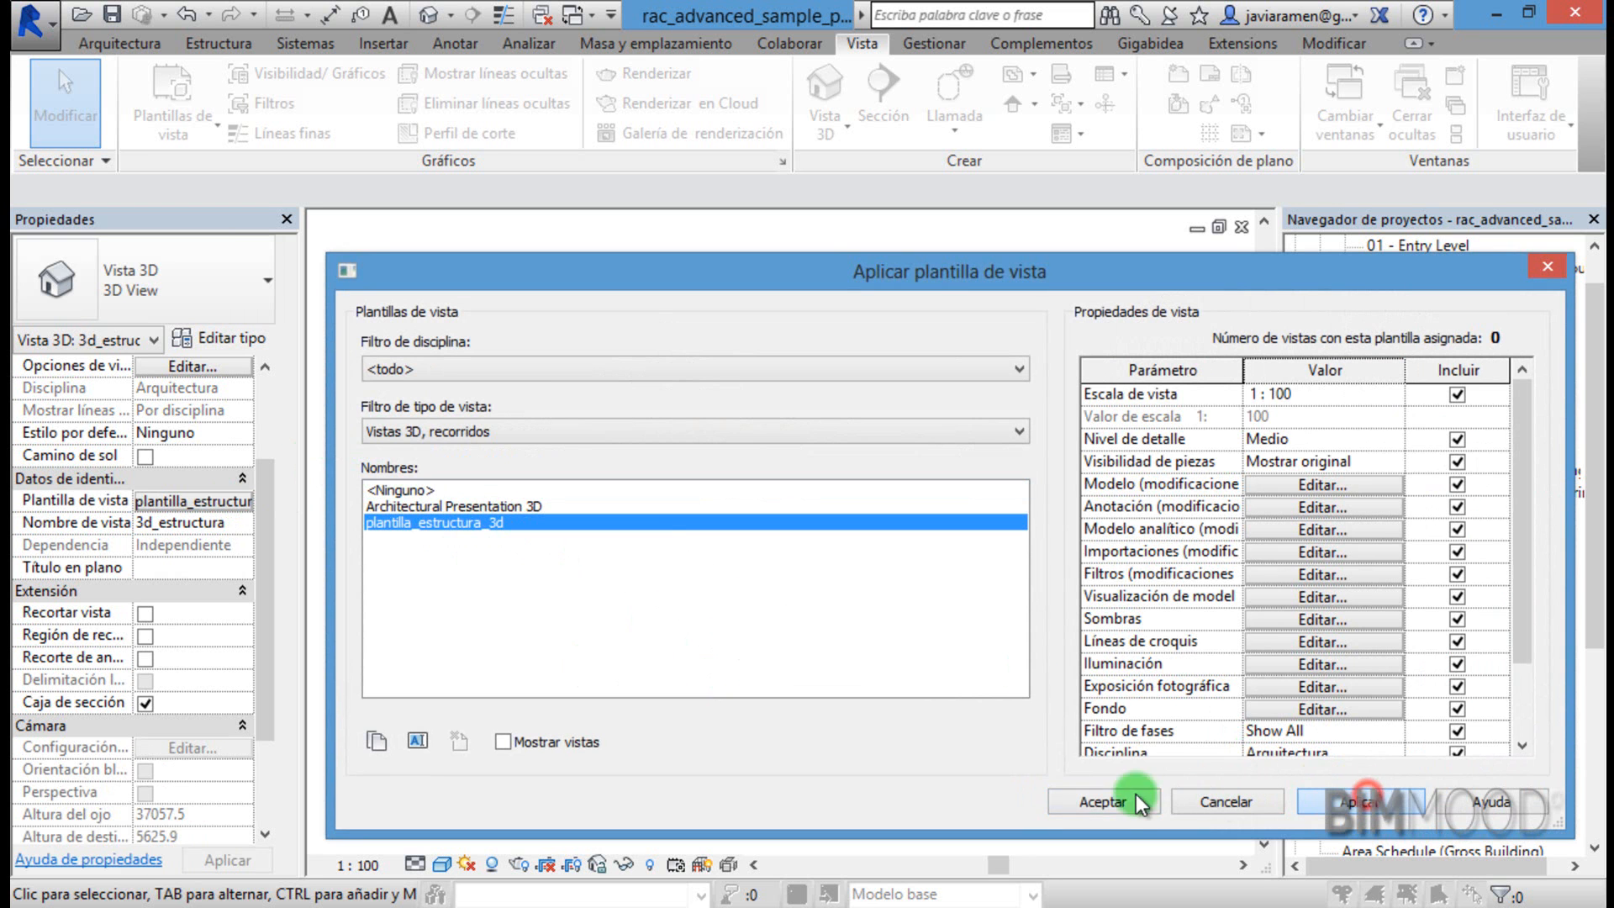
{"action": "left_click", "coordinate": [1097, 801]}
{"action": "left_click", "coordinate": [874, 662]}
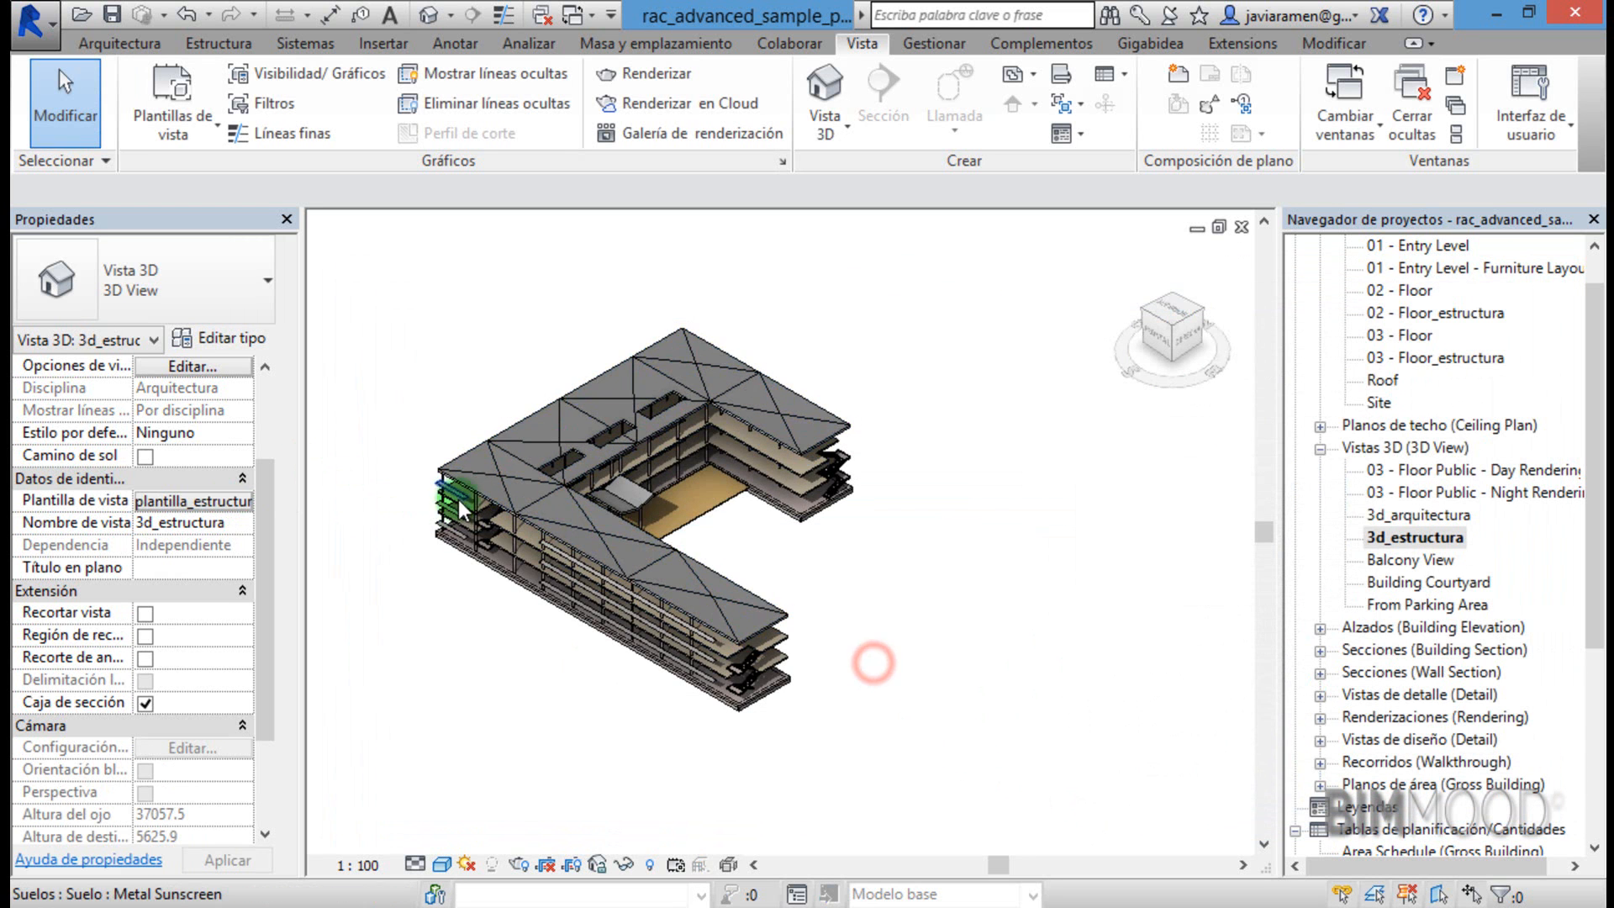
Examine the roof, slabs, columns and stairs of the building in the 3d_estructura view.
{"action": "scroll", "coordinate": [452, 500], "scroll_direction": "up", "scroll_amount": 6}
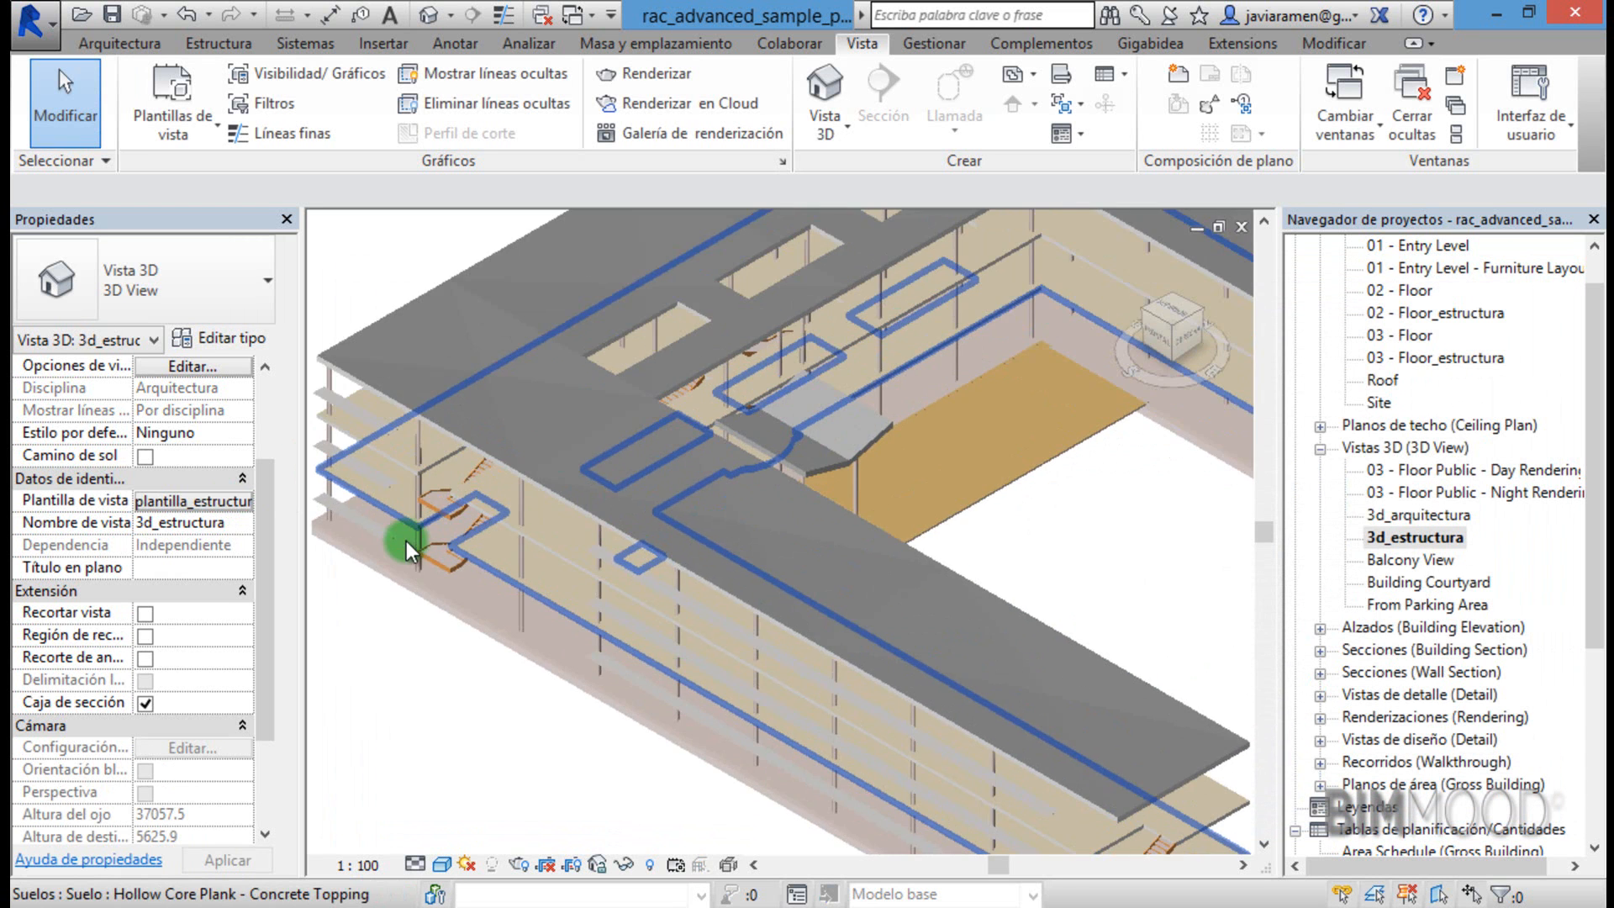
{"action": "scroll", "coordinate": [406, 541], "scroll_direction": "down", "scroll_amount": 6}
{"action": "middle_click_drag", "start_coordinate": [1163, 432], "coordinate": [1055, 549], "text": "shift"}
{"action": "left_click", "coordinate": [706, 538]}
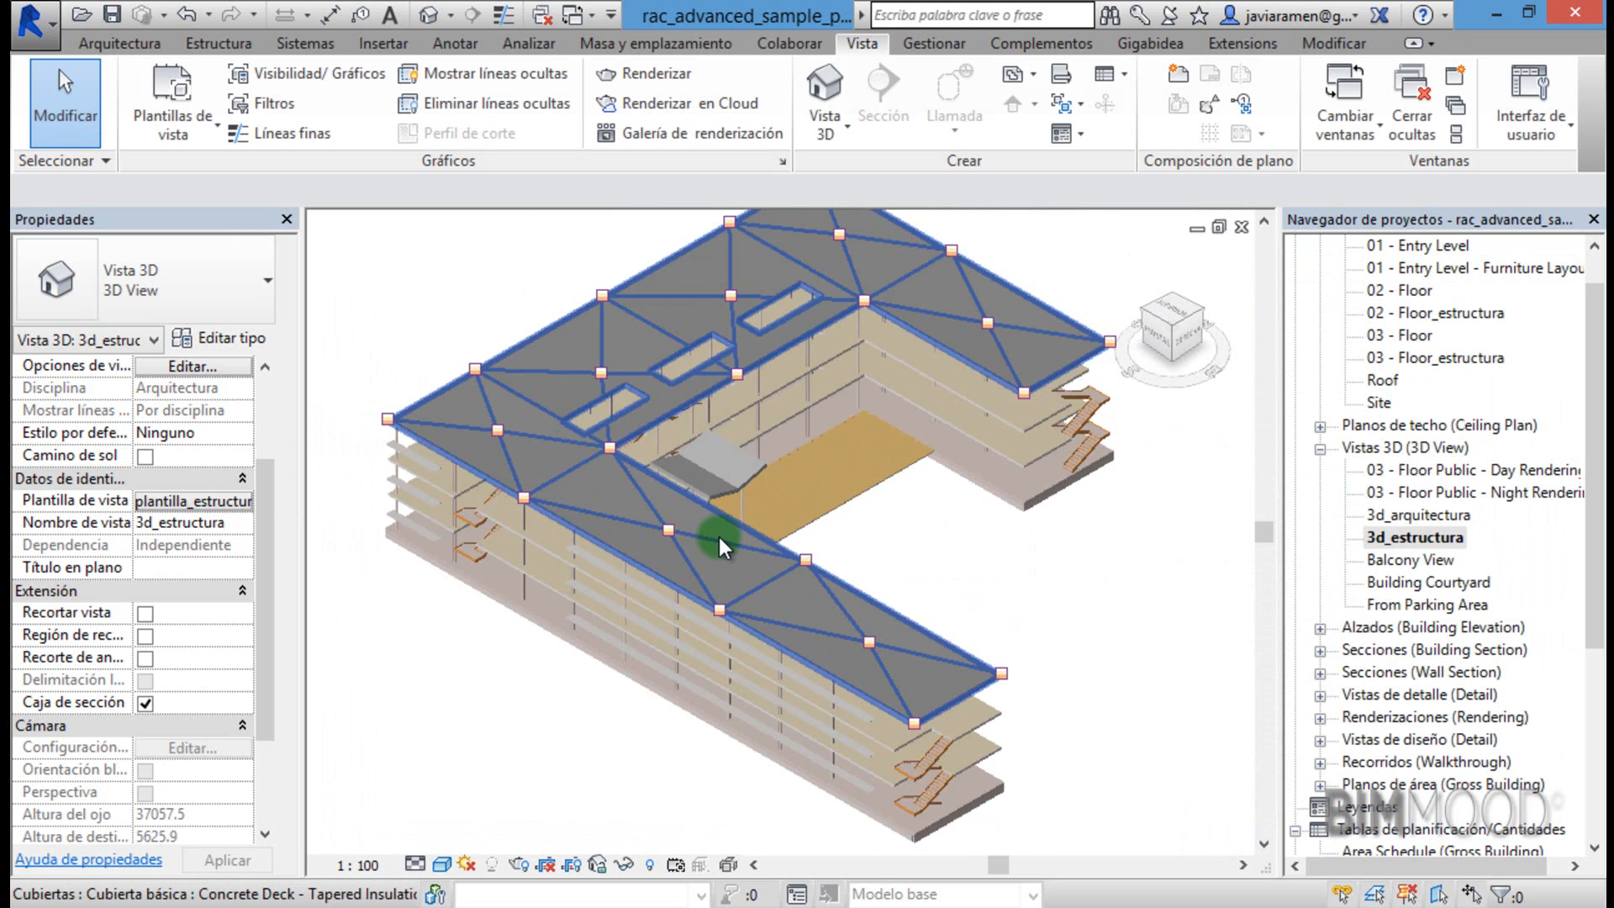
{"action": "left_click", "coordinate": [866, 546]}
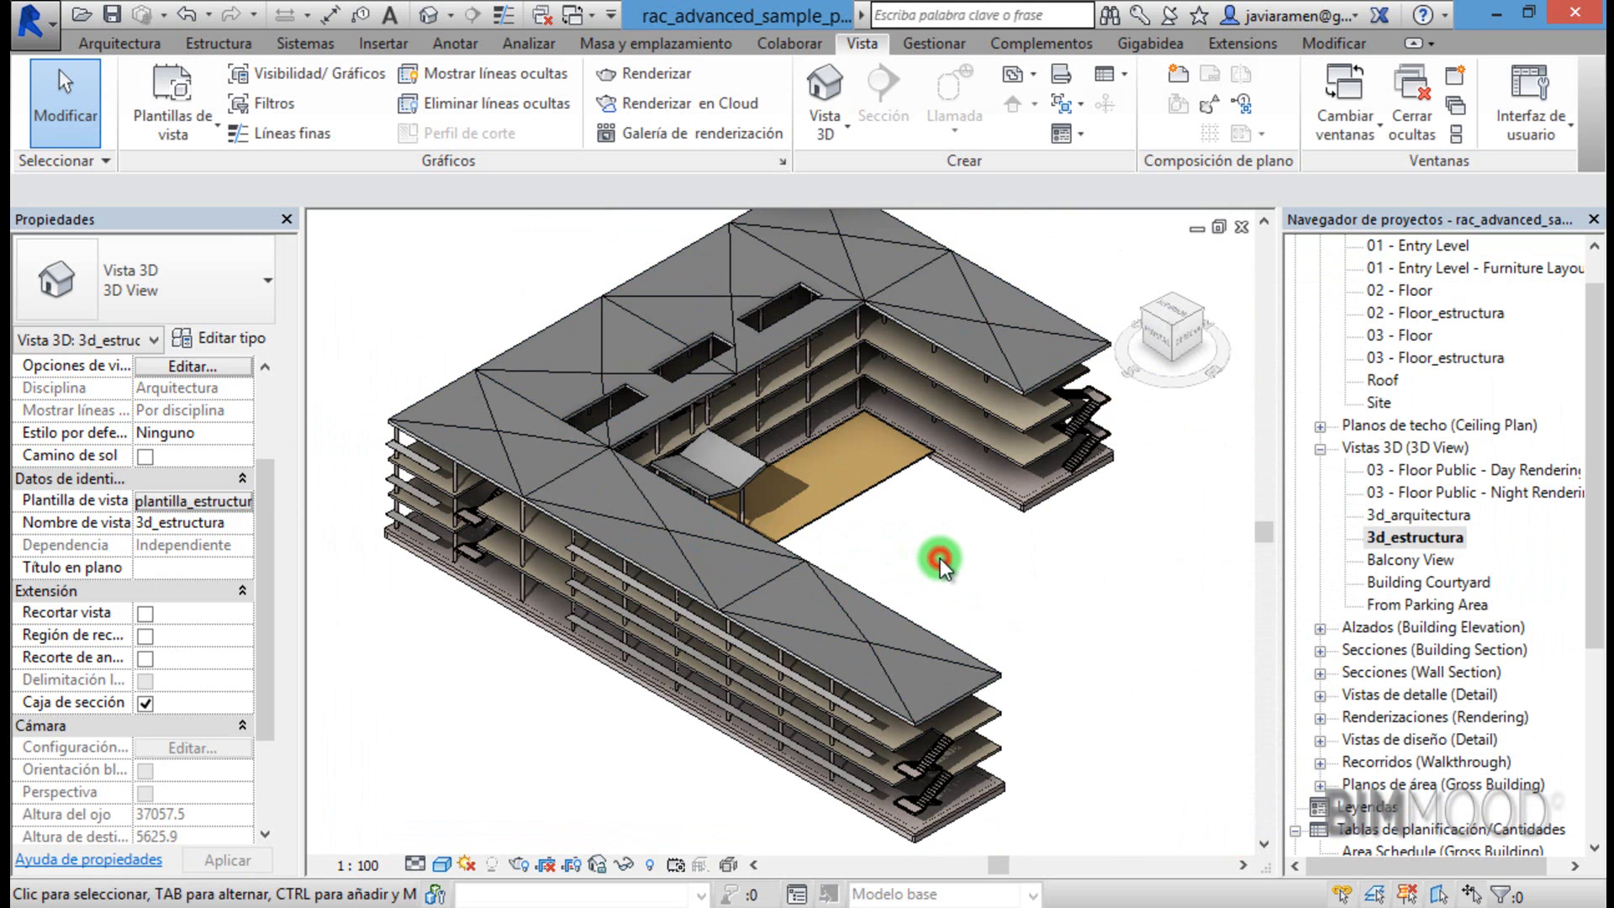
{"action": "scroll", "coordinate": [754, 658], "scroll_direction": "down", "scroll_amount": 2}
{"action": "left_click", "coordinate": [672, 572]}
{"action": "scroll", "coordinate": [673, 572], "scroll_direction": "up", "scroll_amount": 2}
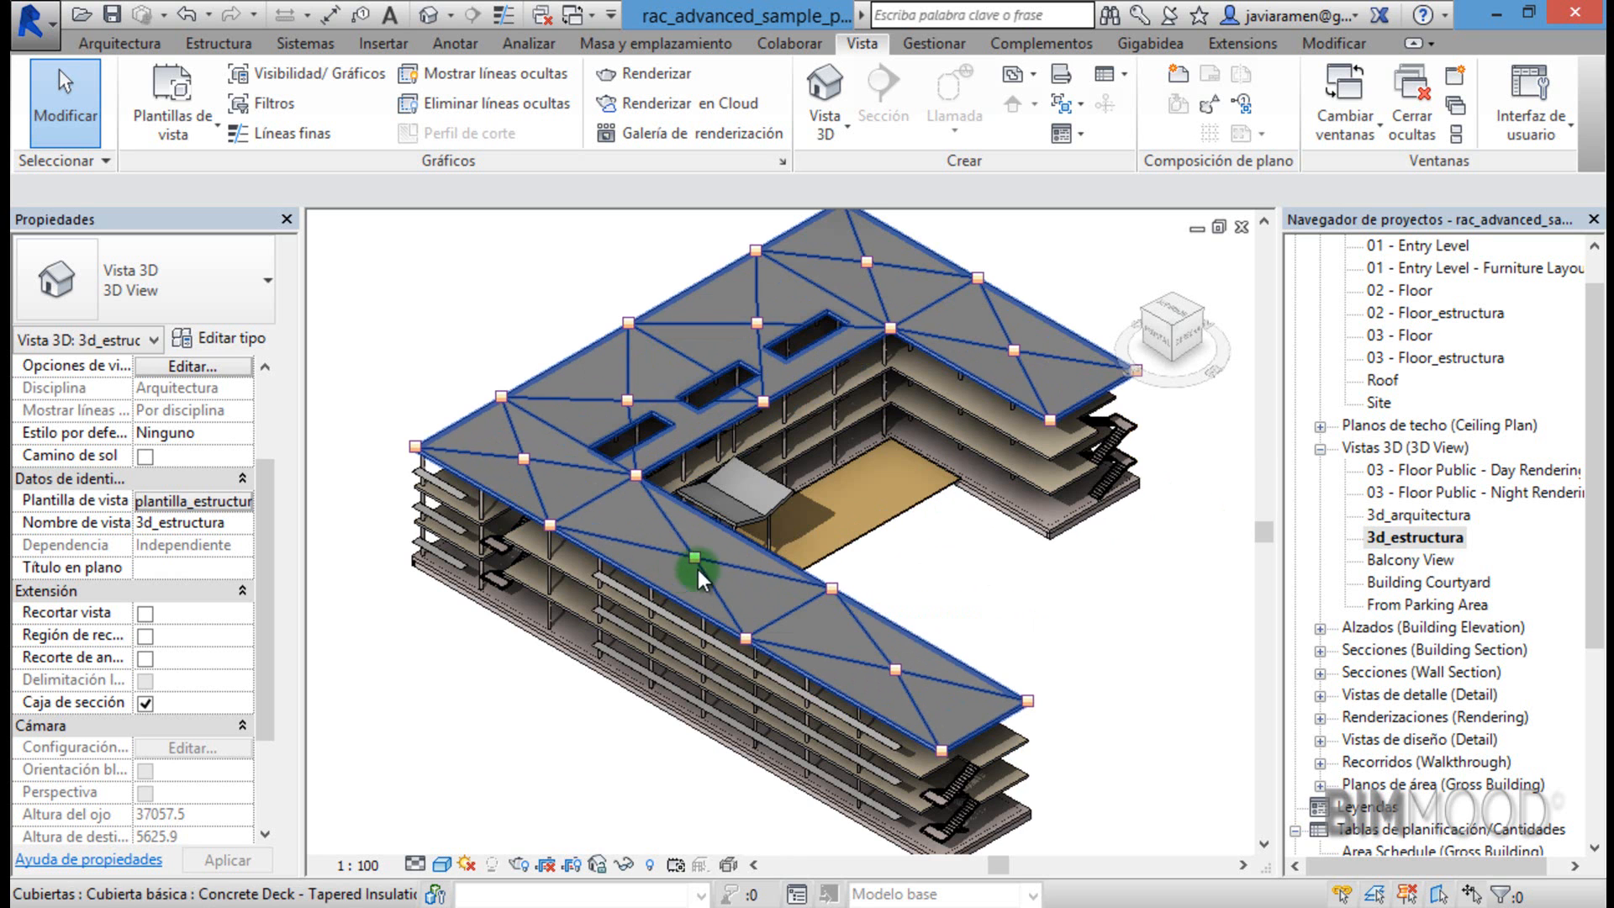
{"action": "left_click", "coordinate": [834, 572]}
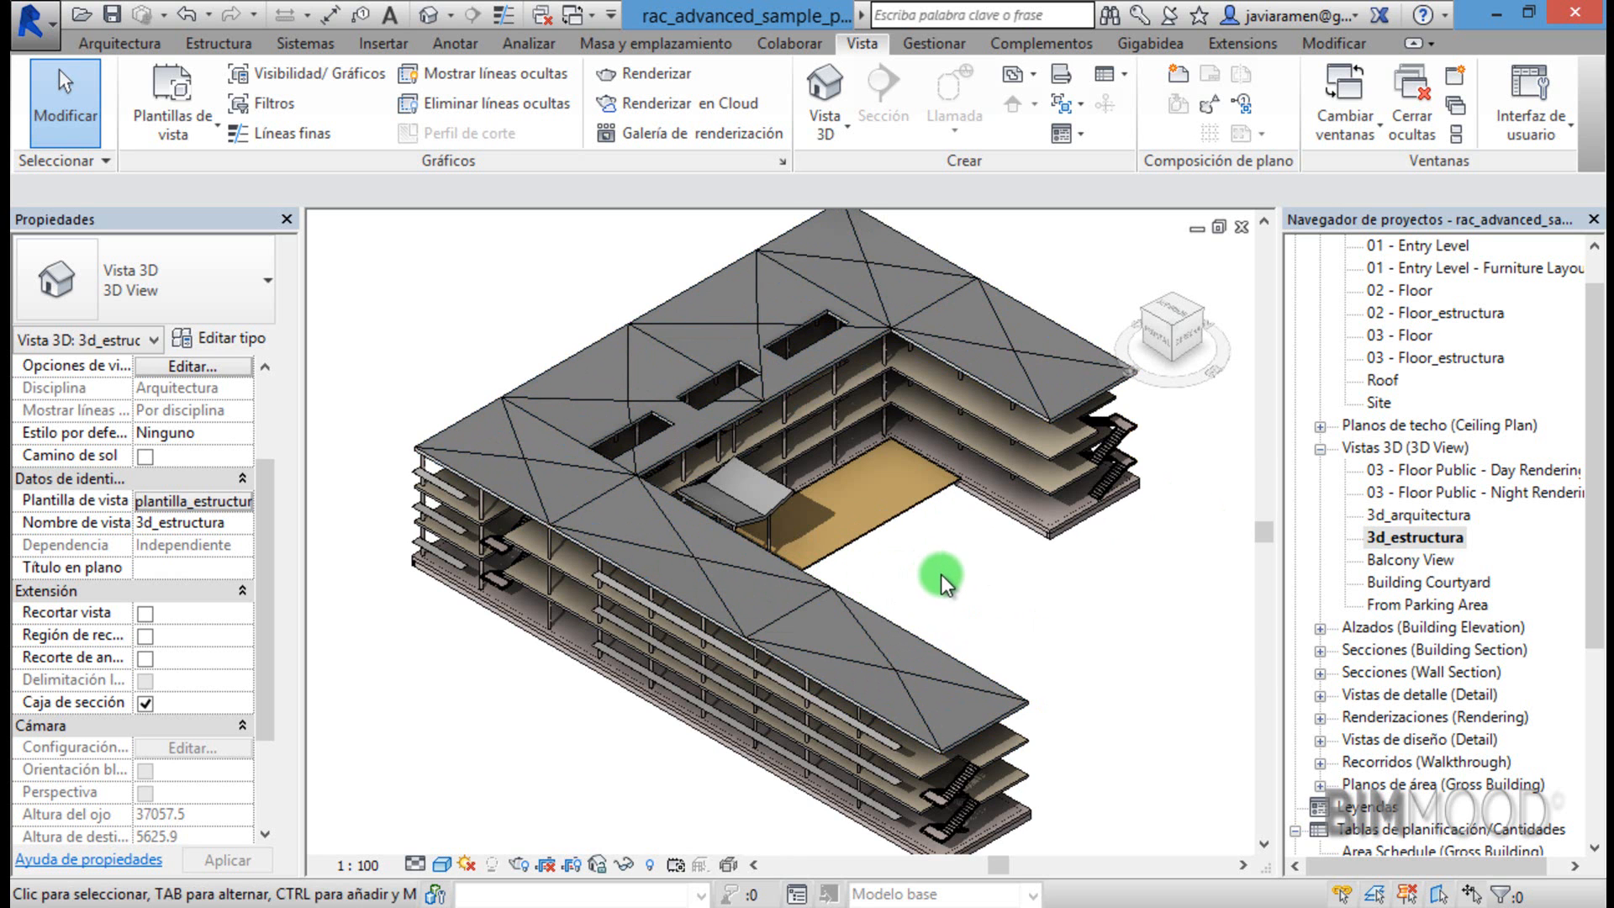
Check which model categories are locked by the template in the visibility settings of the 3d_estructura view.
{"action": "key", "text": "v"}
{"action": "key", "text": "v"}
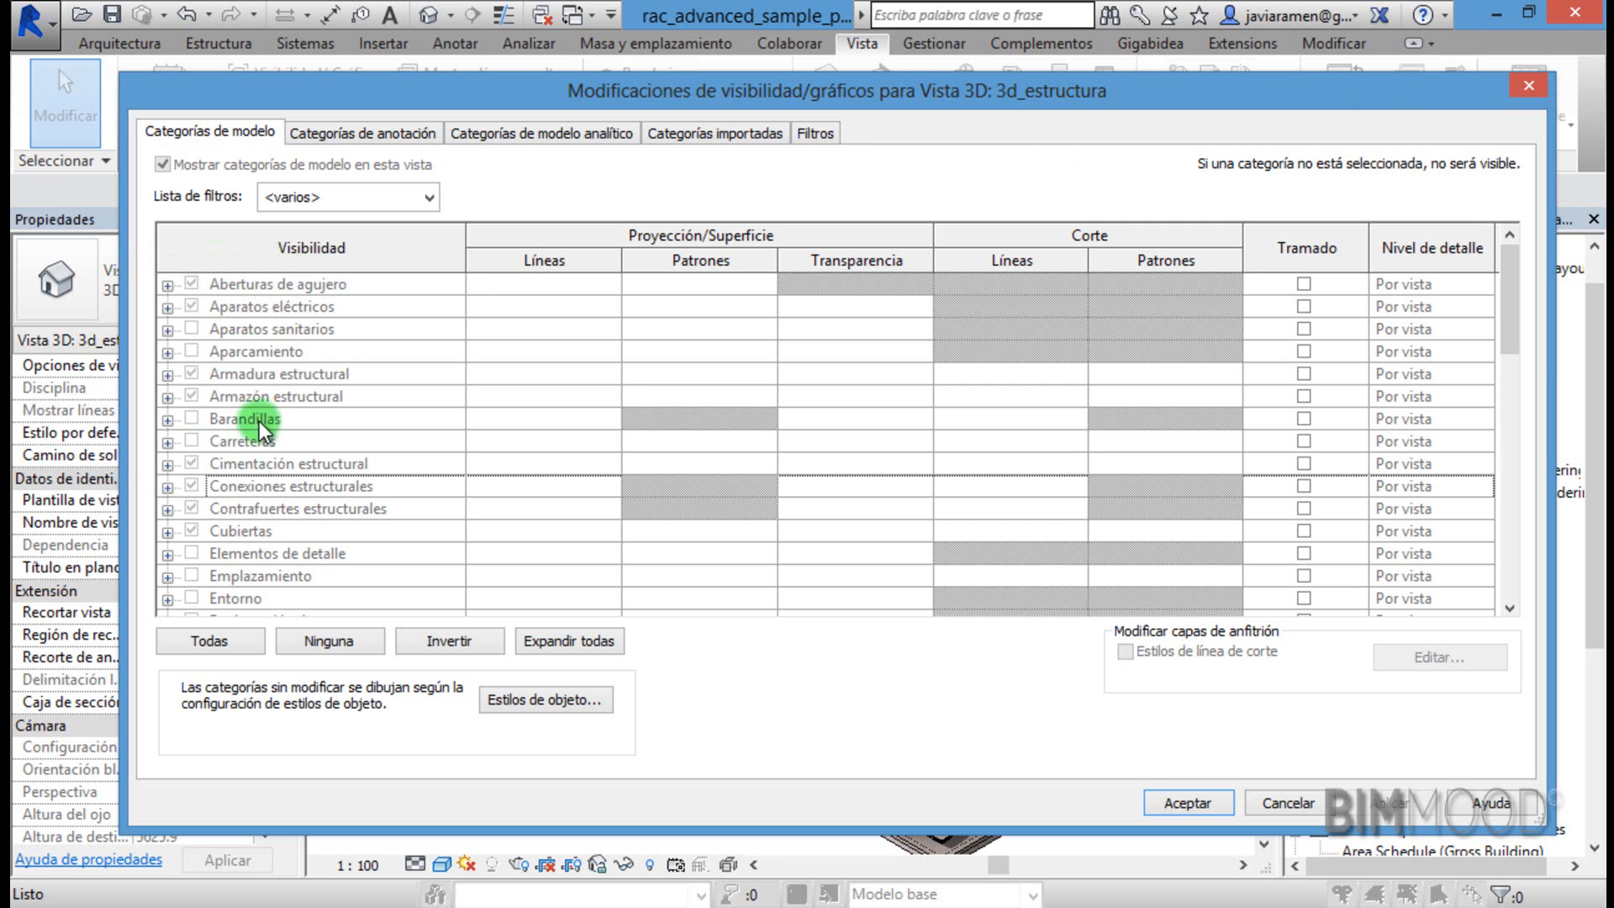
{"action": "left_click", "coordinate": [1527, 86]}
{"action": "left_click", "coordinate": [431, 748]}
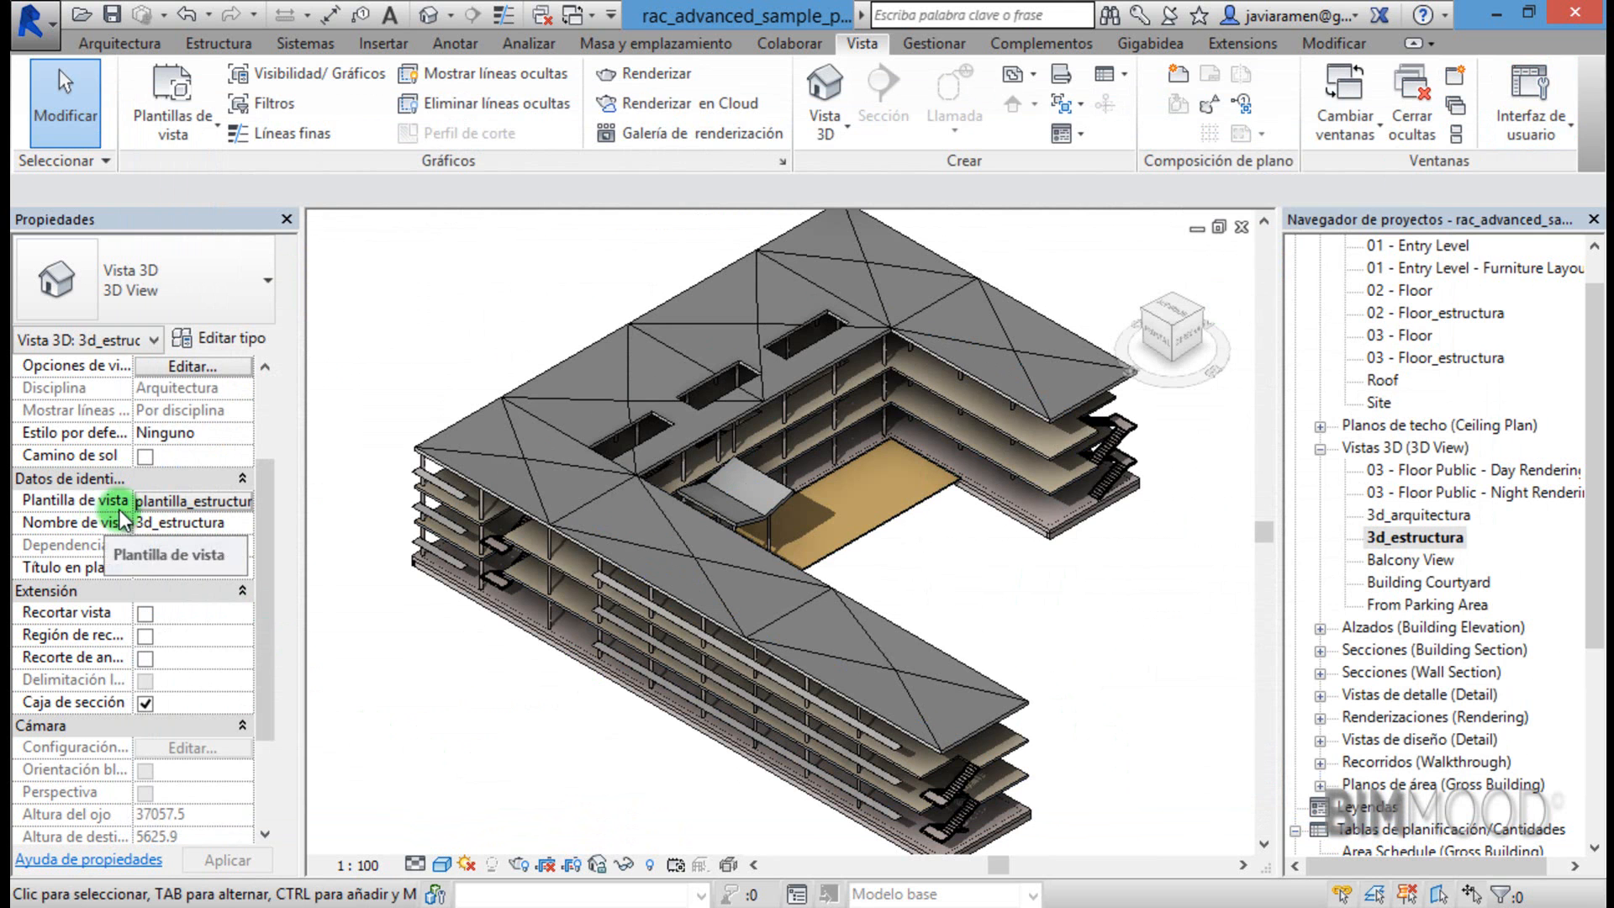
Review which model categories are visible in the plantilla_estructura_3d template assigned to the 3d_estructura view.
{"action": "left_click", "coordinate": [195, 503]}
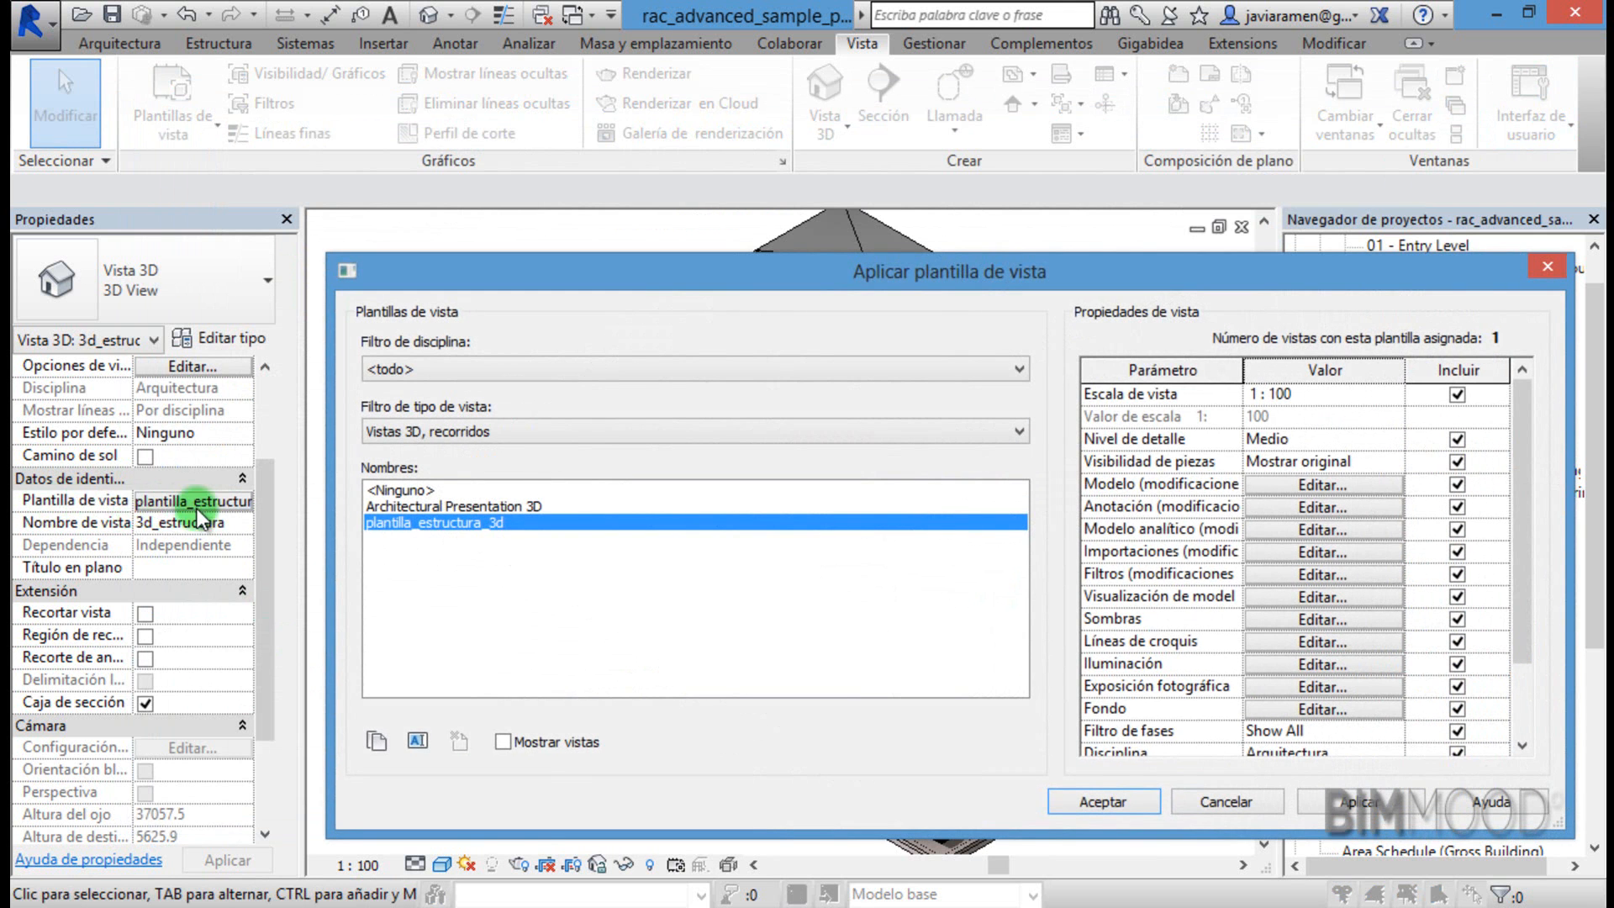
{"action": "left_click", "coordinate": [1346, 487]}
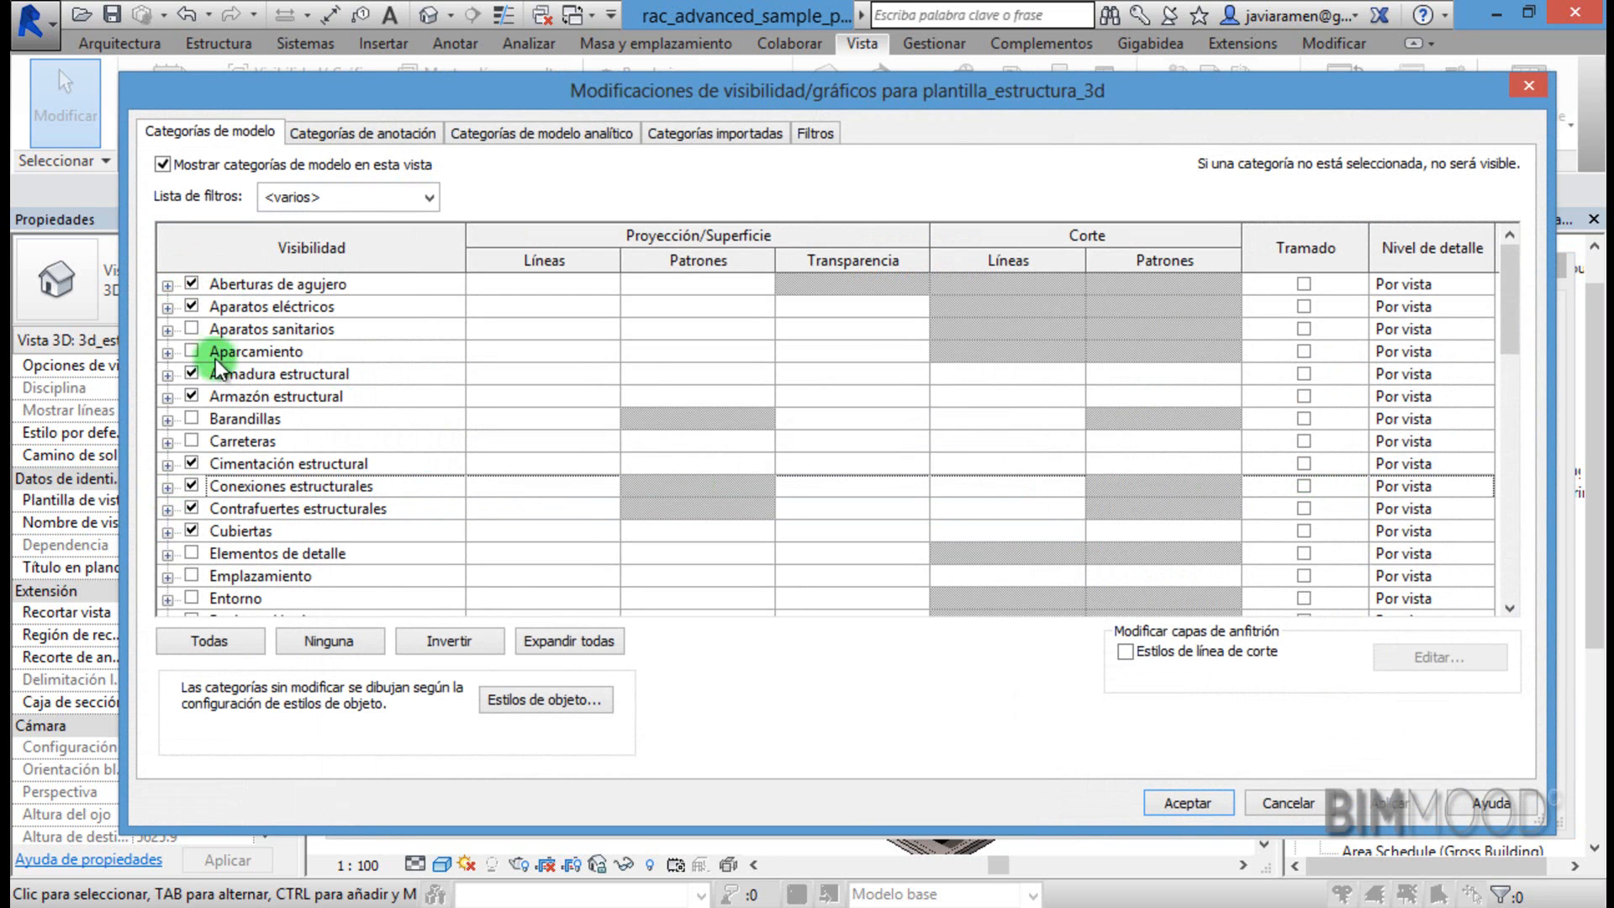
{"action": "left_click_drag", "start_coordinate": [1517, 315], "coordinate": [1495, 416]}
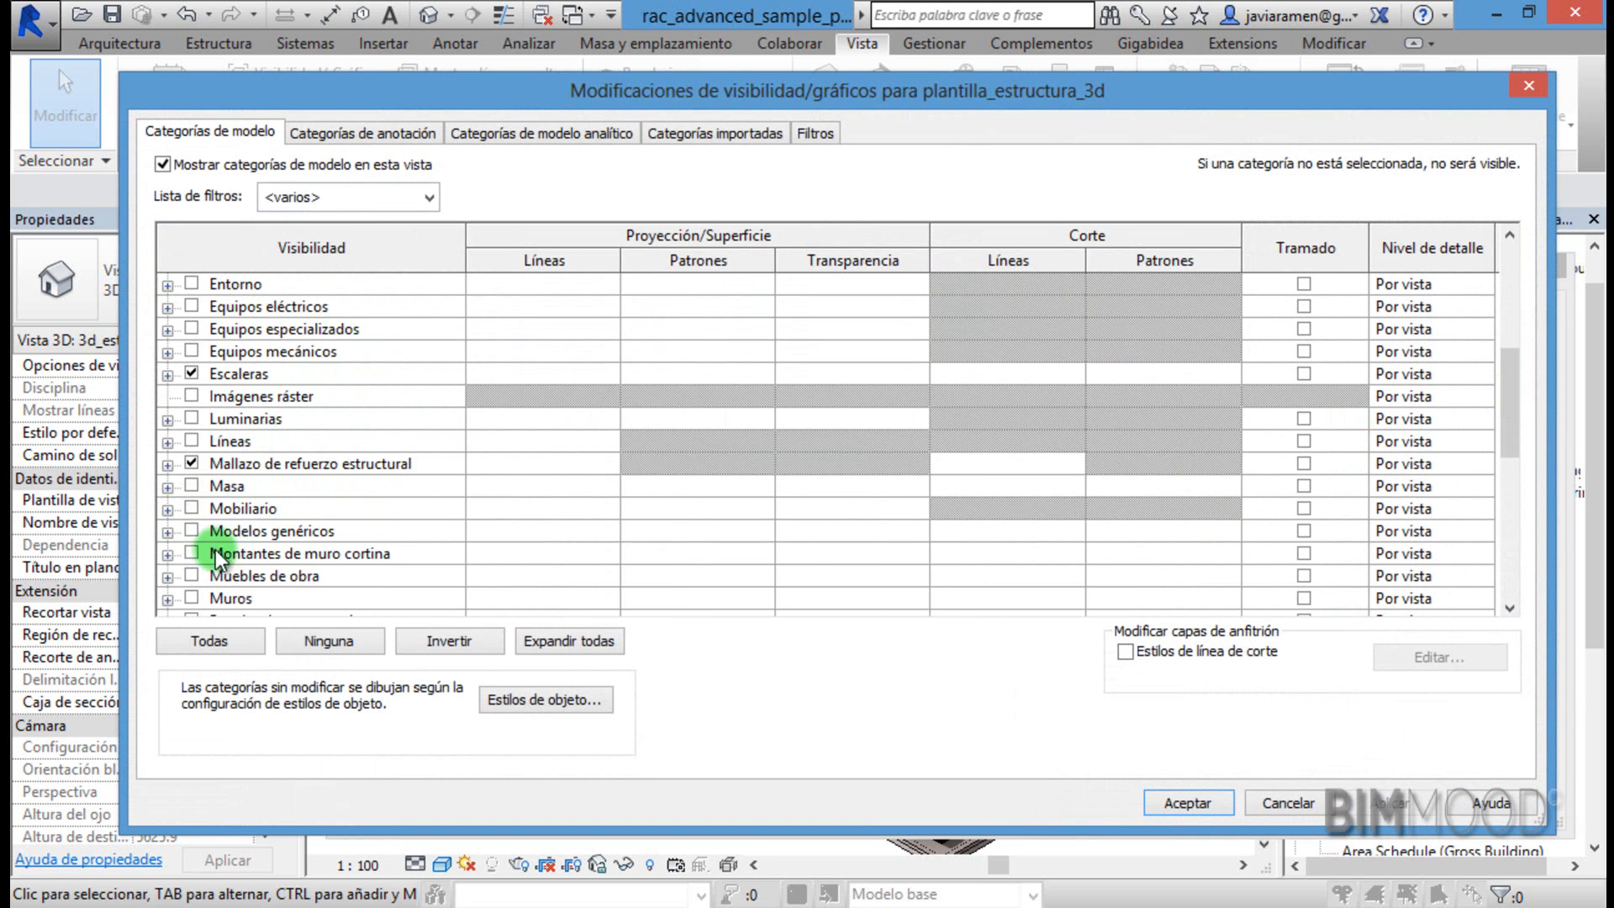
{"action": "left_click", "coordinate": [1216, 806]}
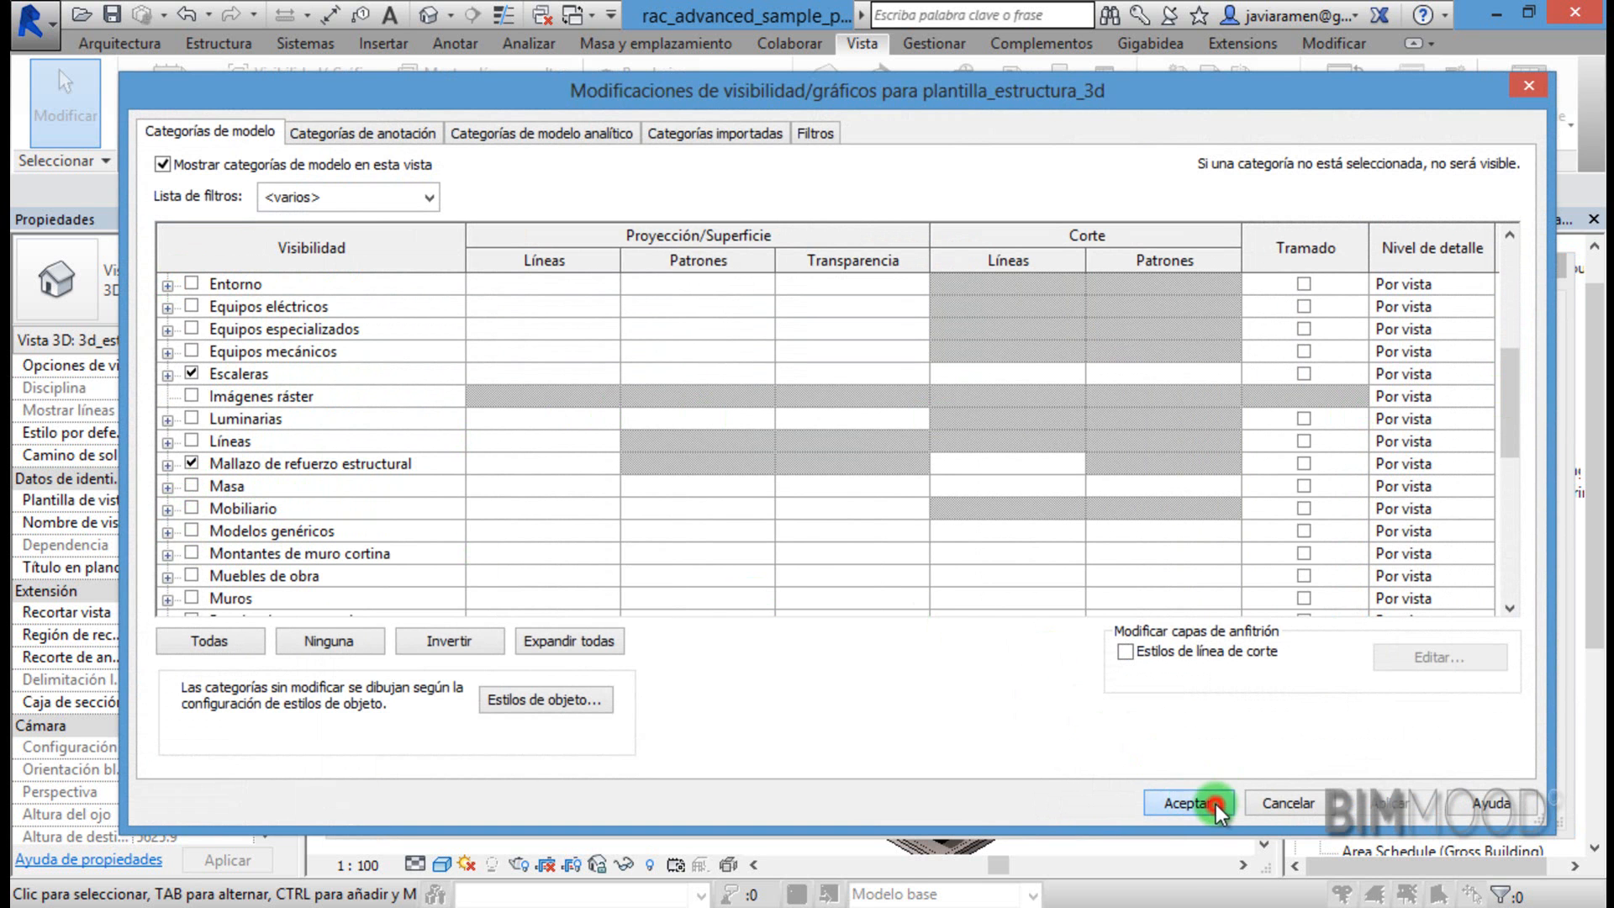
{"action": "left_click", "coordinate": [1118, 802]}
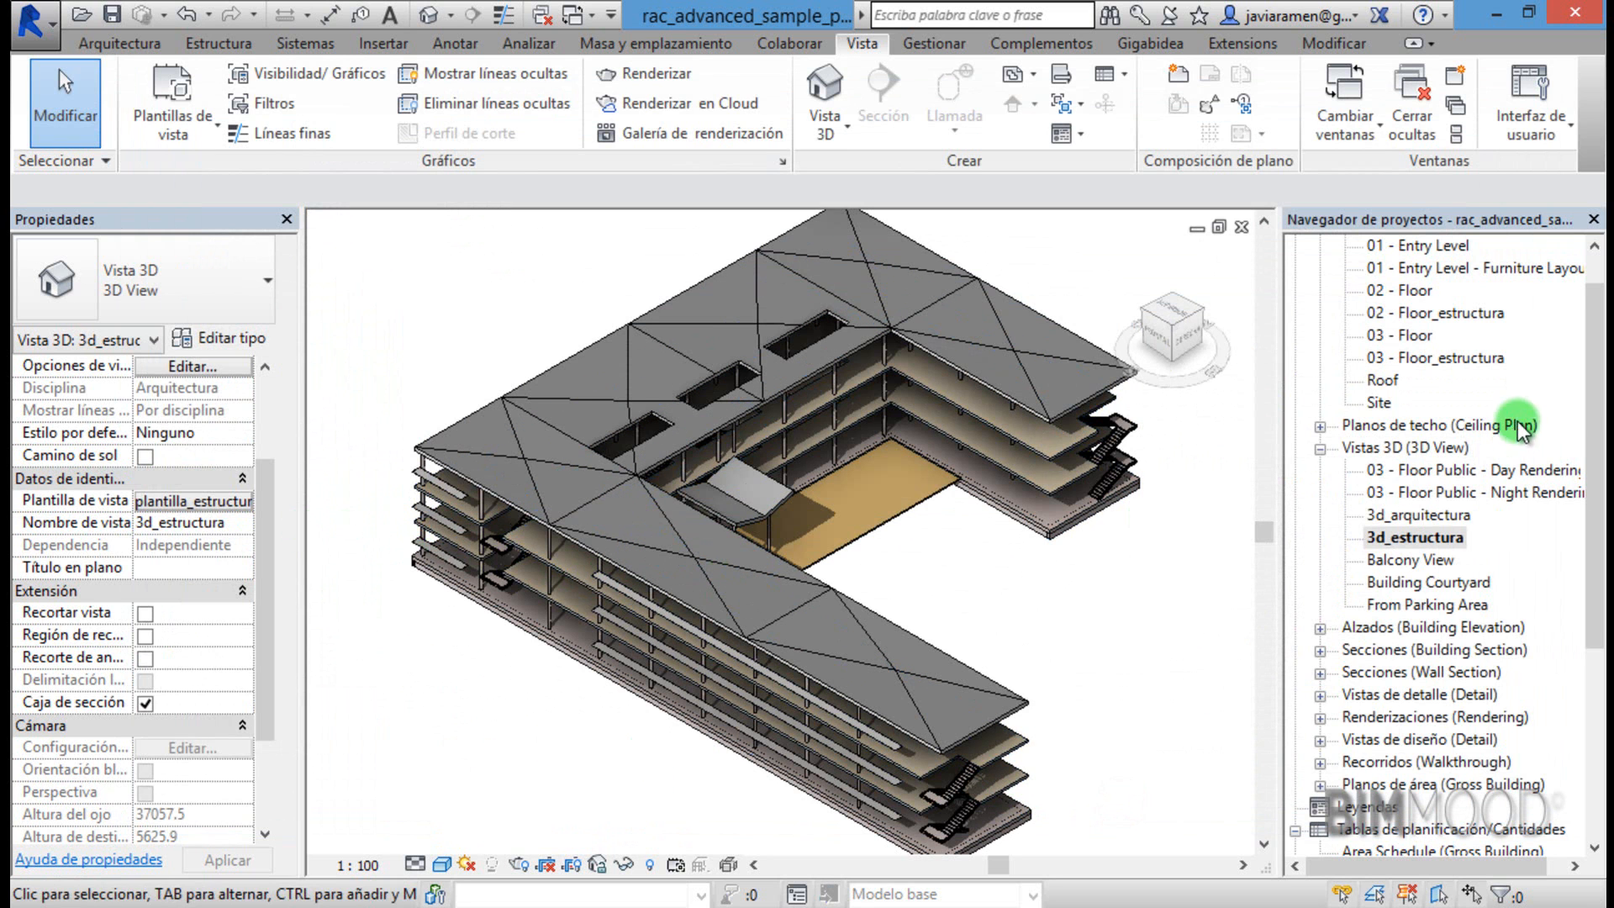
Look at the 03 - Floor plan for comparison and open the 03 - Floor_estructura plan.
{"action": "left_click", "coordinate": [1598, 385]}
{"action": "left_click_drag", "start_coordinate": [1598, 385], "coordinate": [1597, 354]}
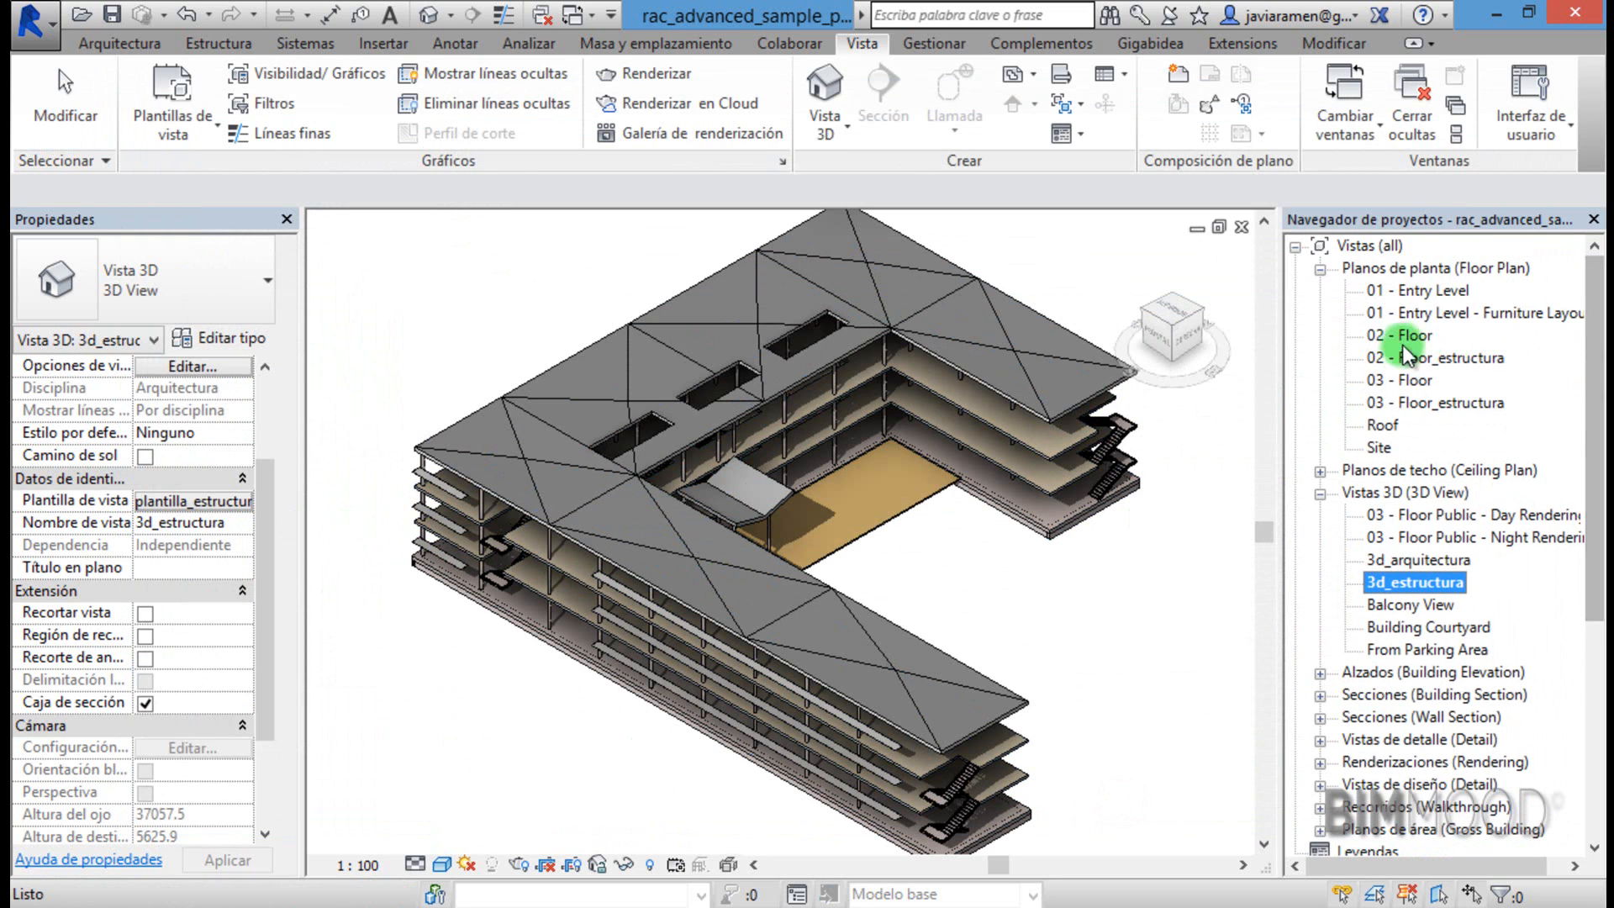
{"action": "double_click", "coordinate": [1418, 381]}
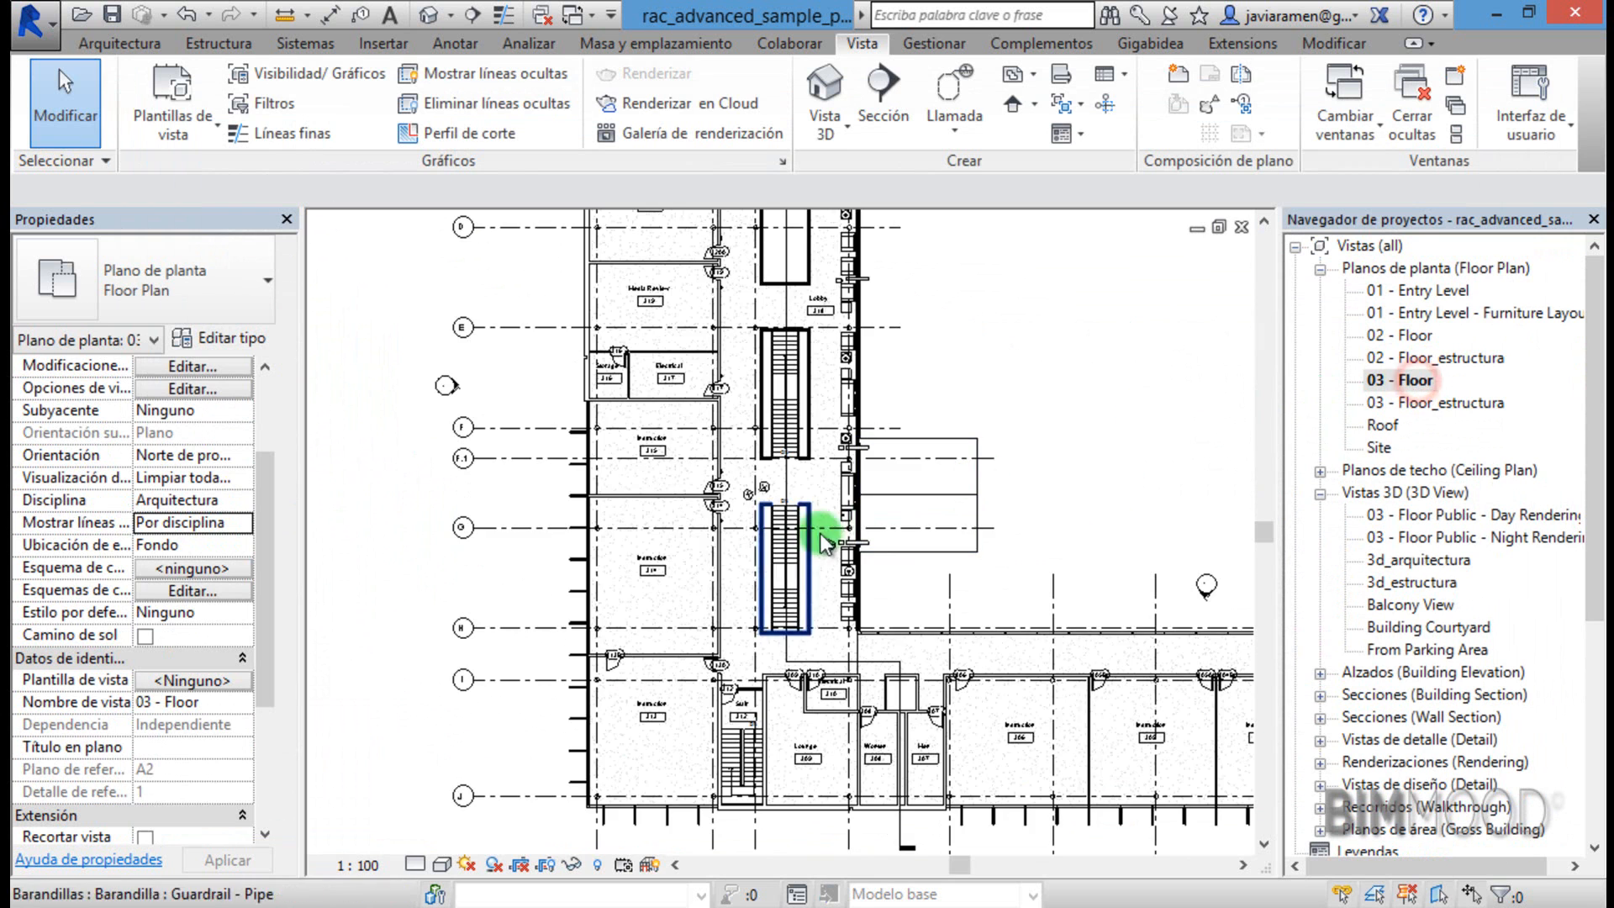
{"action": "scroll", "coordinate": [690, 599], "scroll_direction": "down", "scroll_amount": 2}
{"action": "double_click", "coordinate": [1435, 402]}
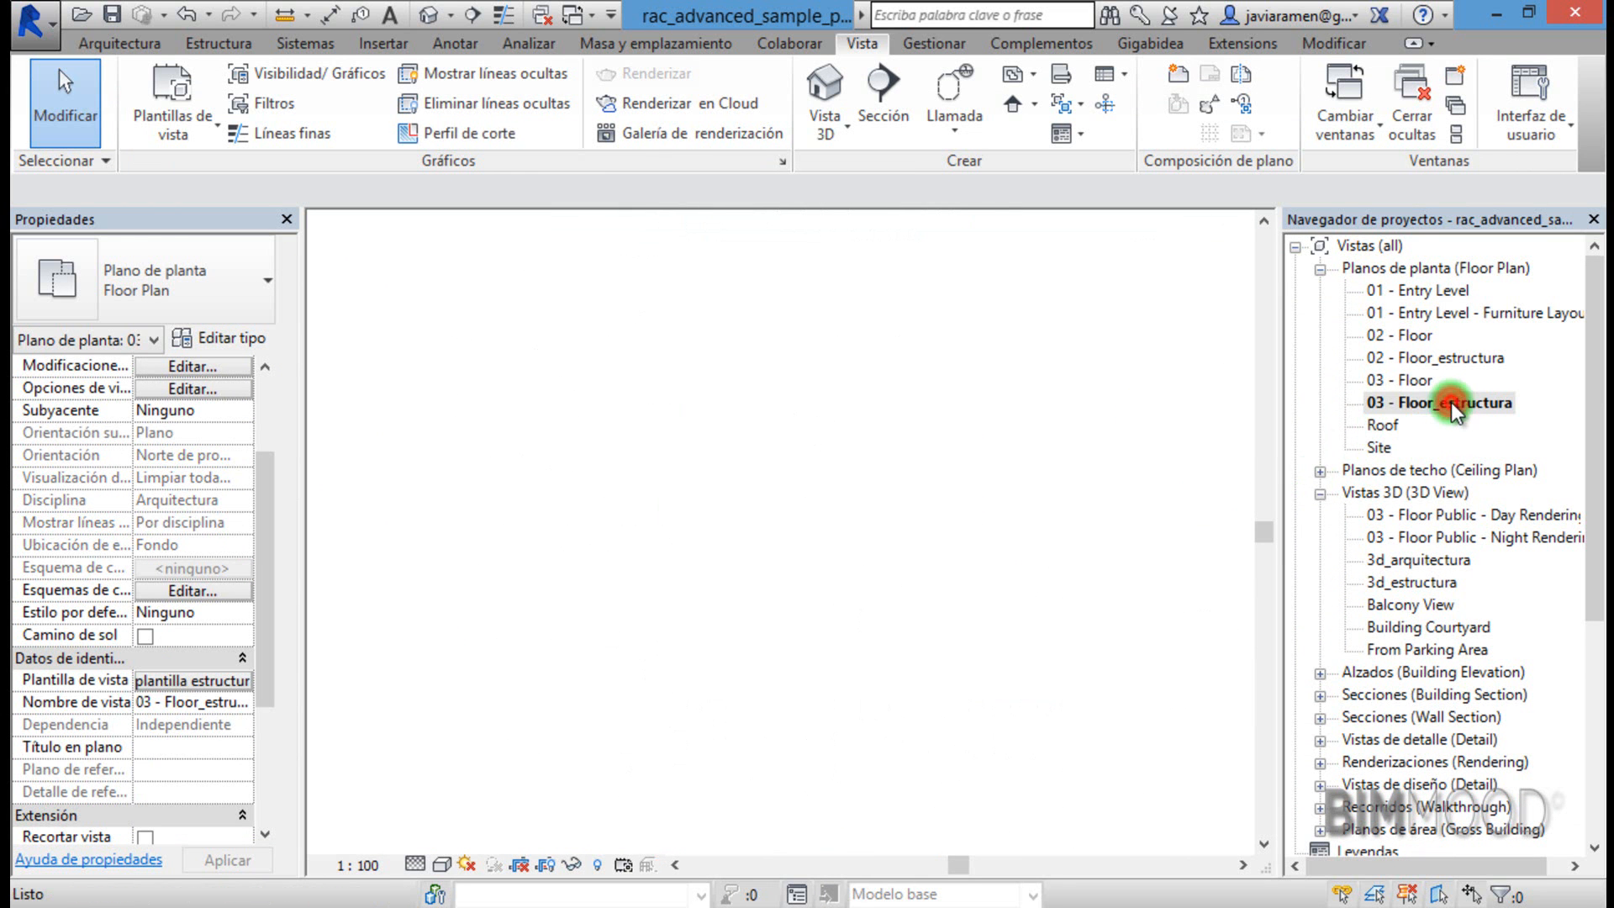
{"action": "left_click_drag", "start_coordinate": [656, 729], "coordinate": [668, 750]}
{"action": "scroll", "coordinate": [684, 785], "scroll_direction": "up", "scroll_amount": 2}
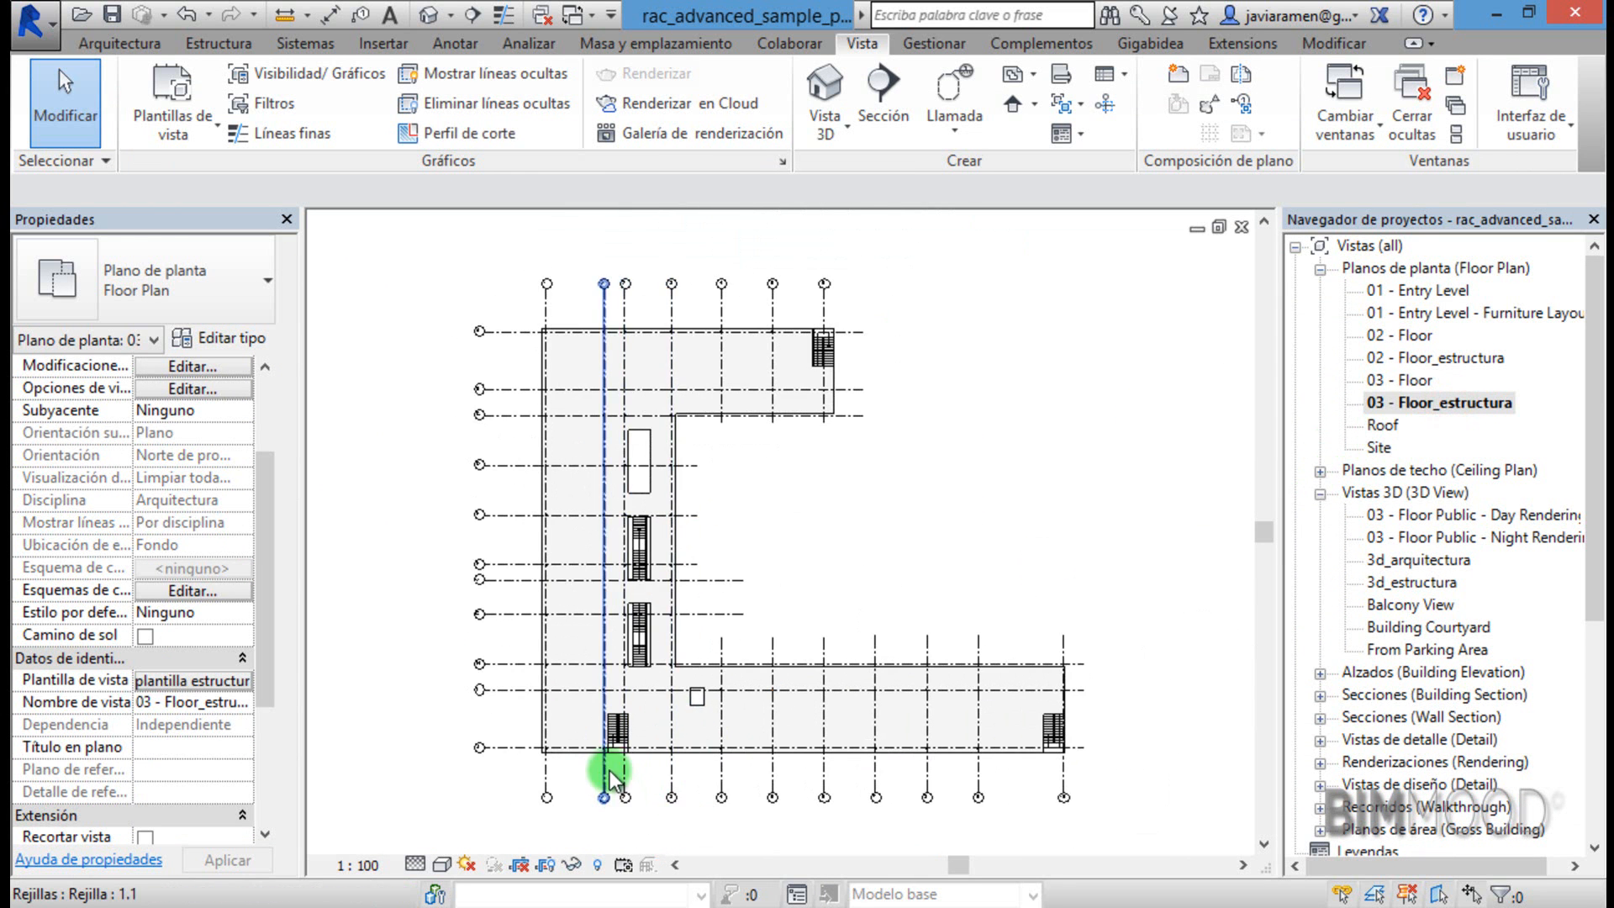
{"action": "scroll", "coordinate": [622, 761], "scroll_direction": "up", "scroll_amount": 1}
{"action": "scroll", "coordinate": [646, 756], "scroll_direction": "down", "scroll_amount": 1}
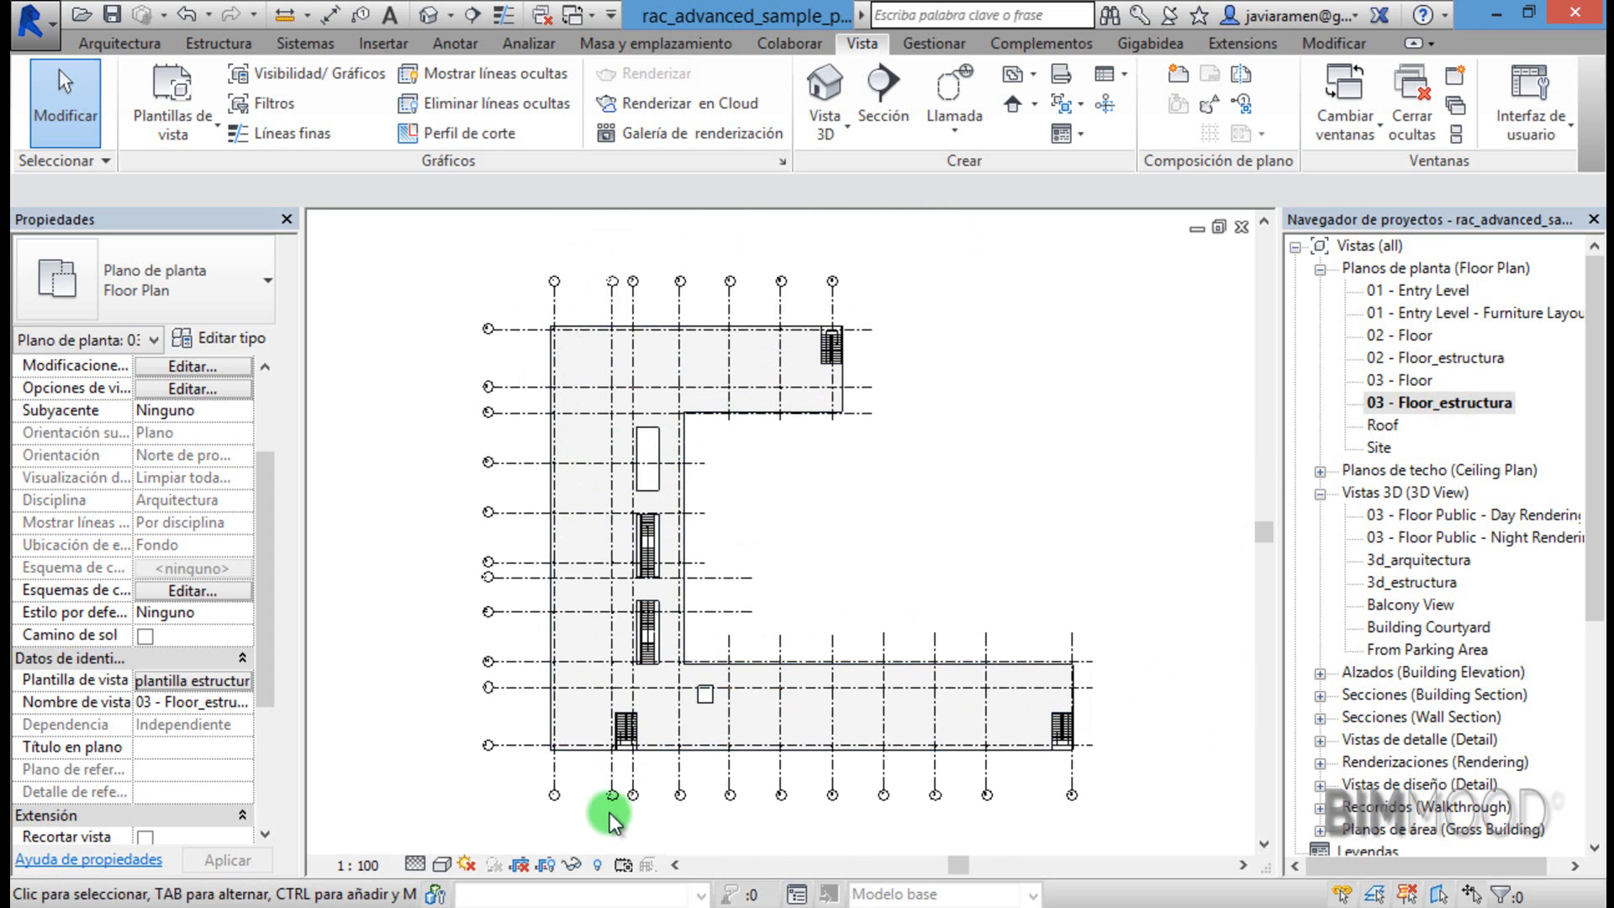
{"action": "scroll", "coordinate": [562, 744], "scroll_direction": "up", "scroll_amount": 1}
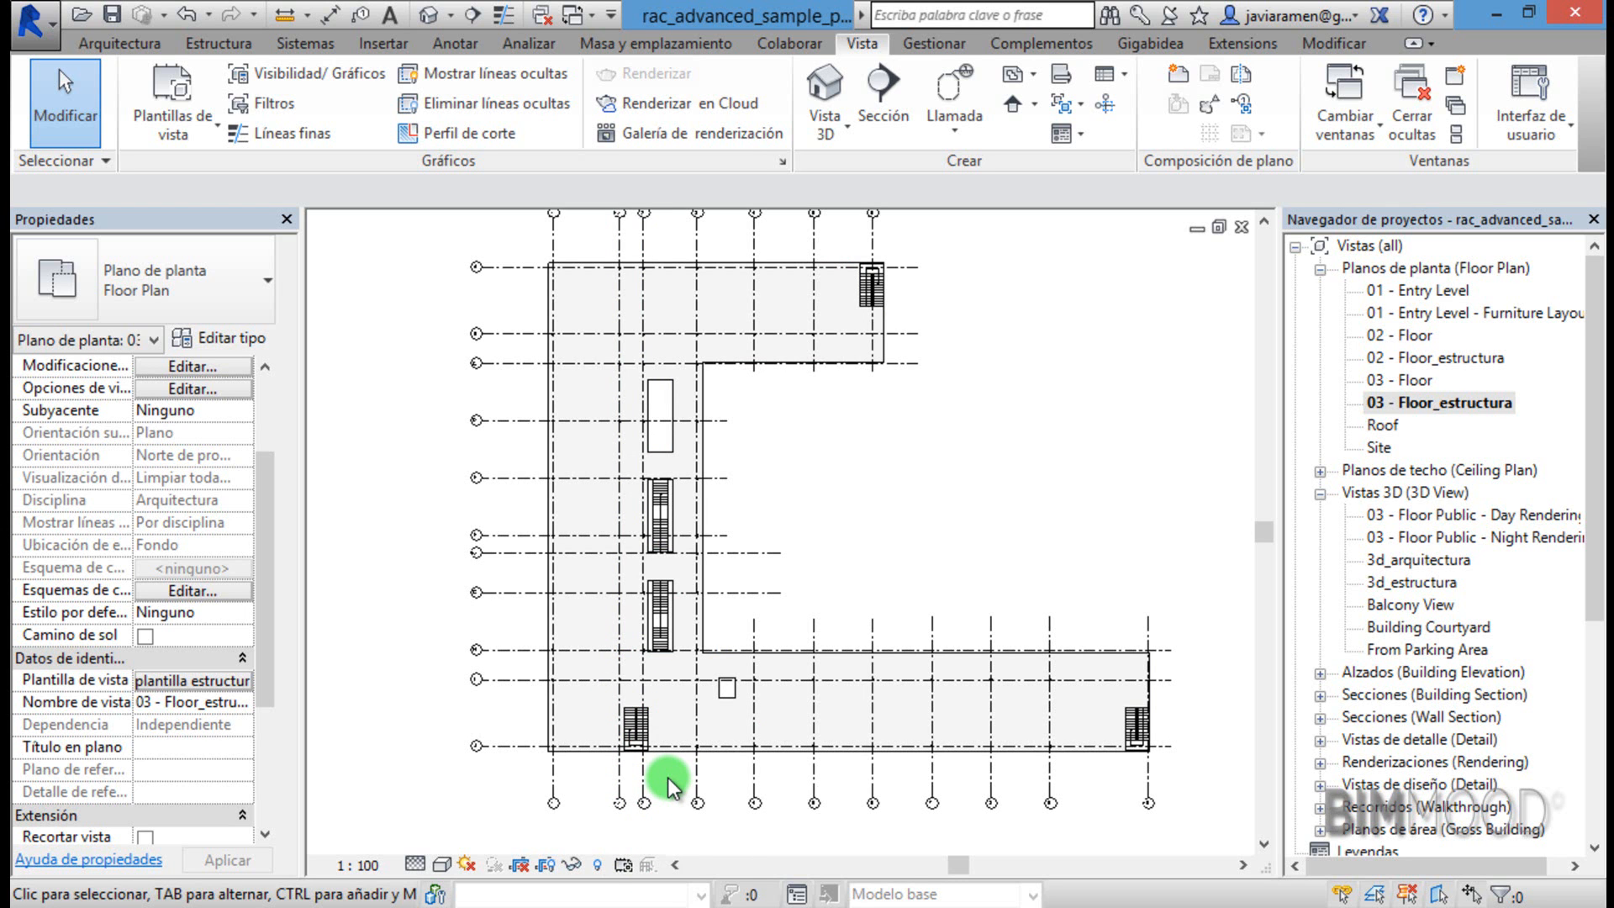
Enable temporary view properties in the 03 - Floor_estructura plan and turn on the Secciones annotation category.
{"action": "left_click", "coordinate": [624, 864]}
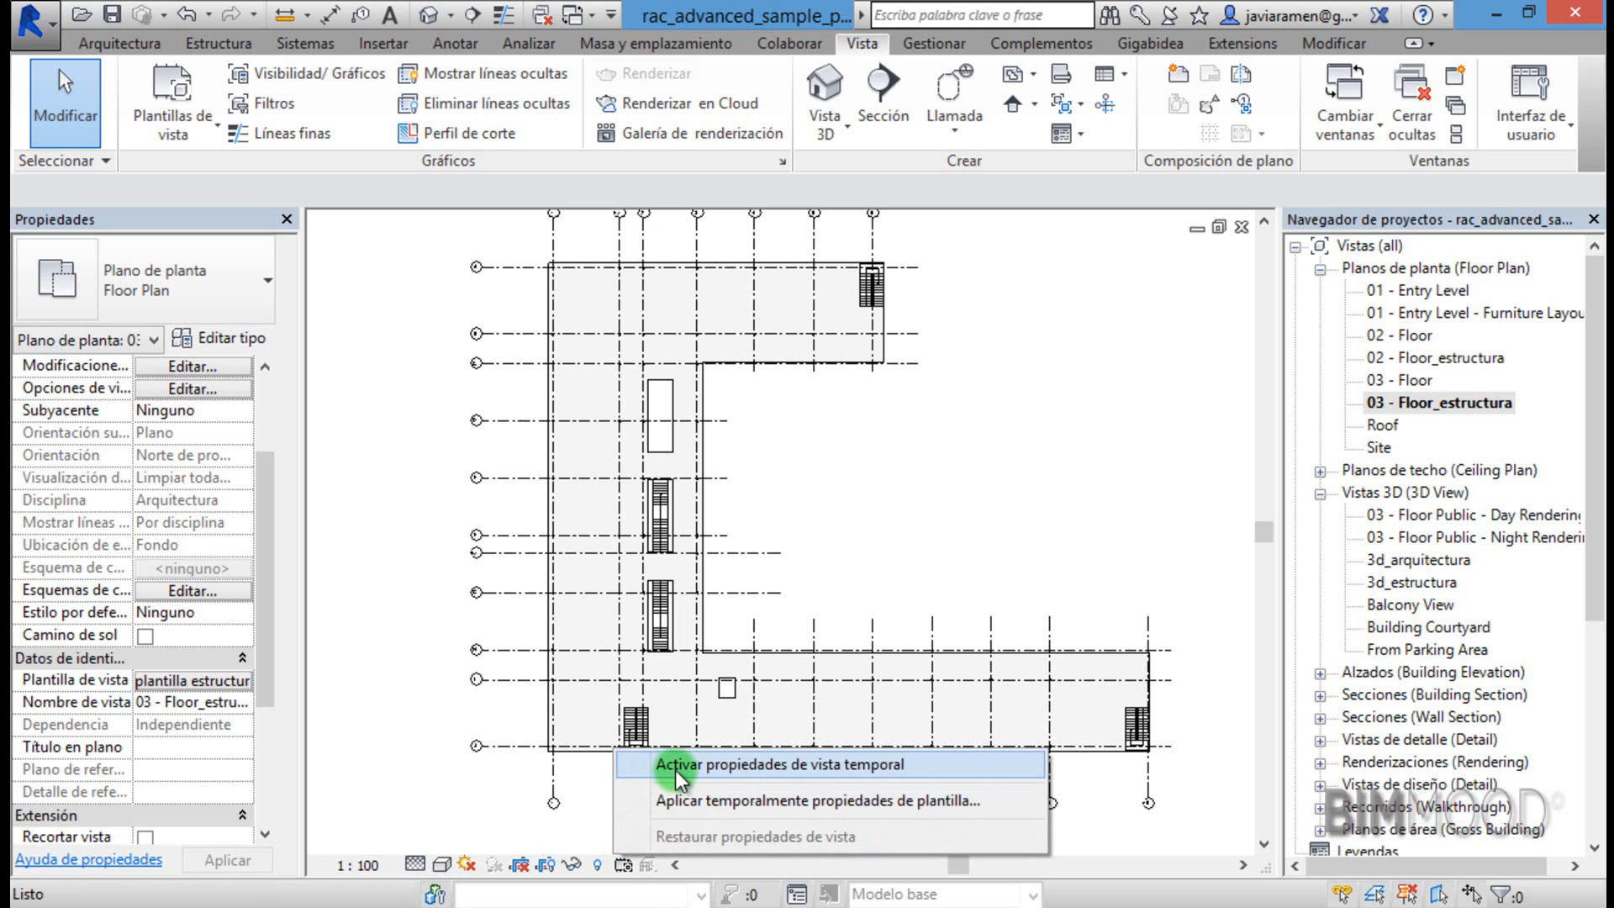
{"action": "left_click", "coordinate": [718, 765]}
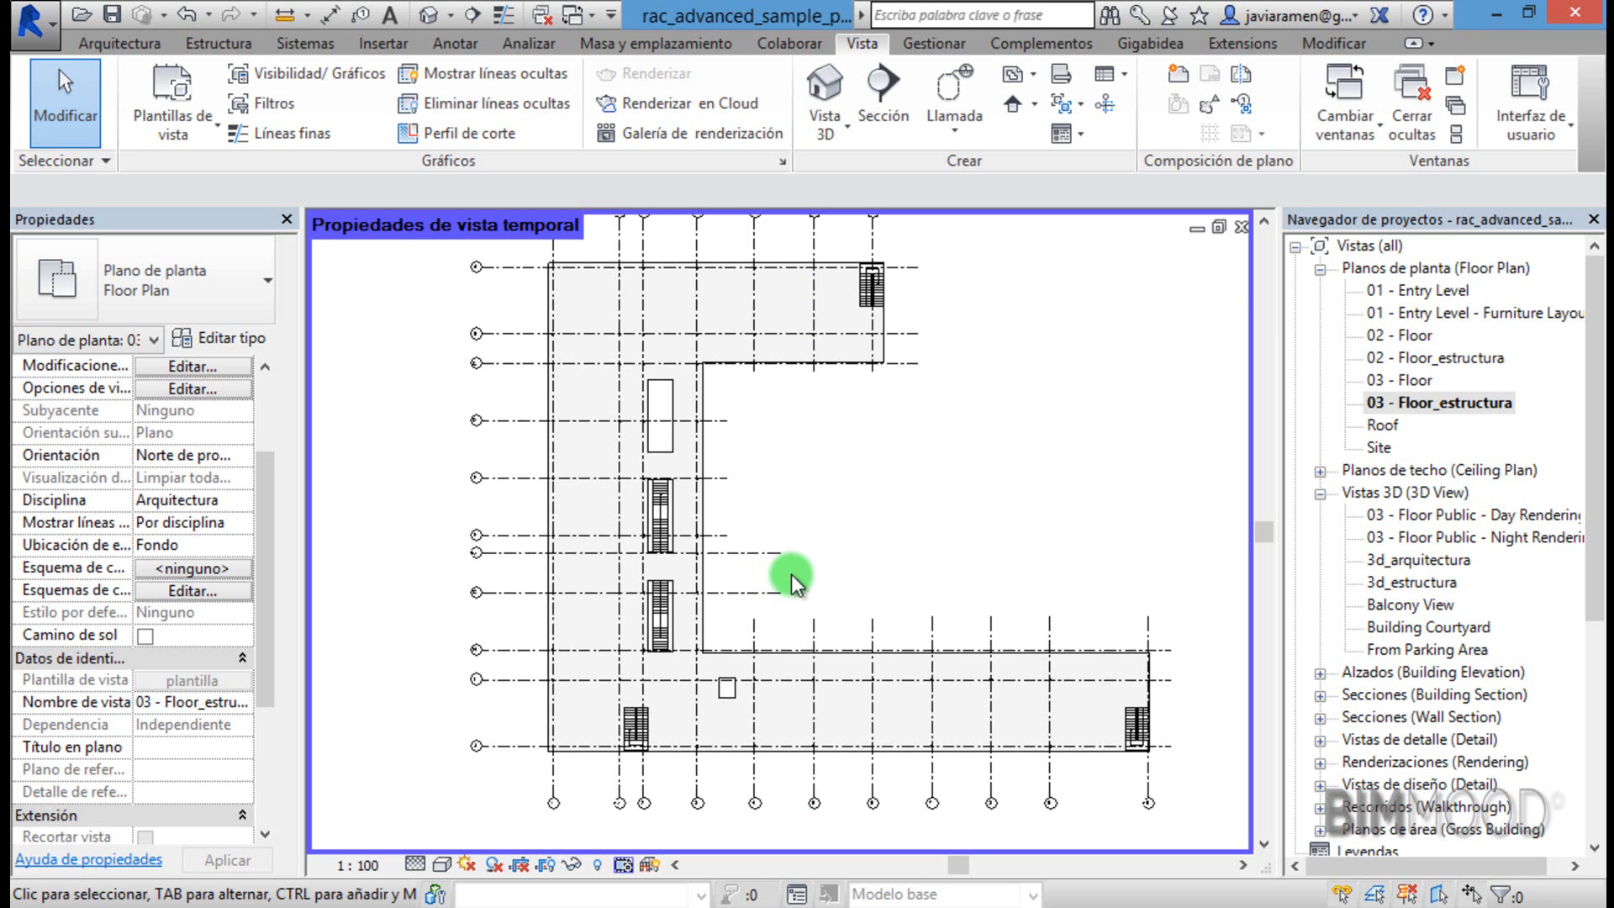
{"action": "key", "text": "v"}
{"action": "key", "text": "g"}
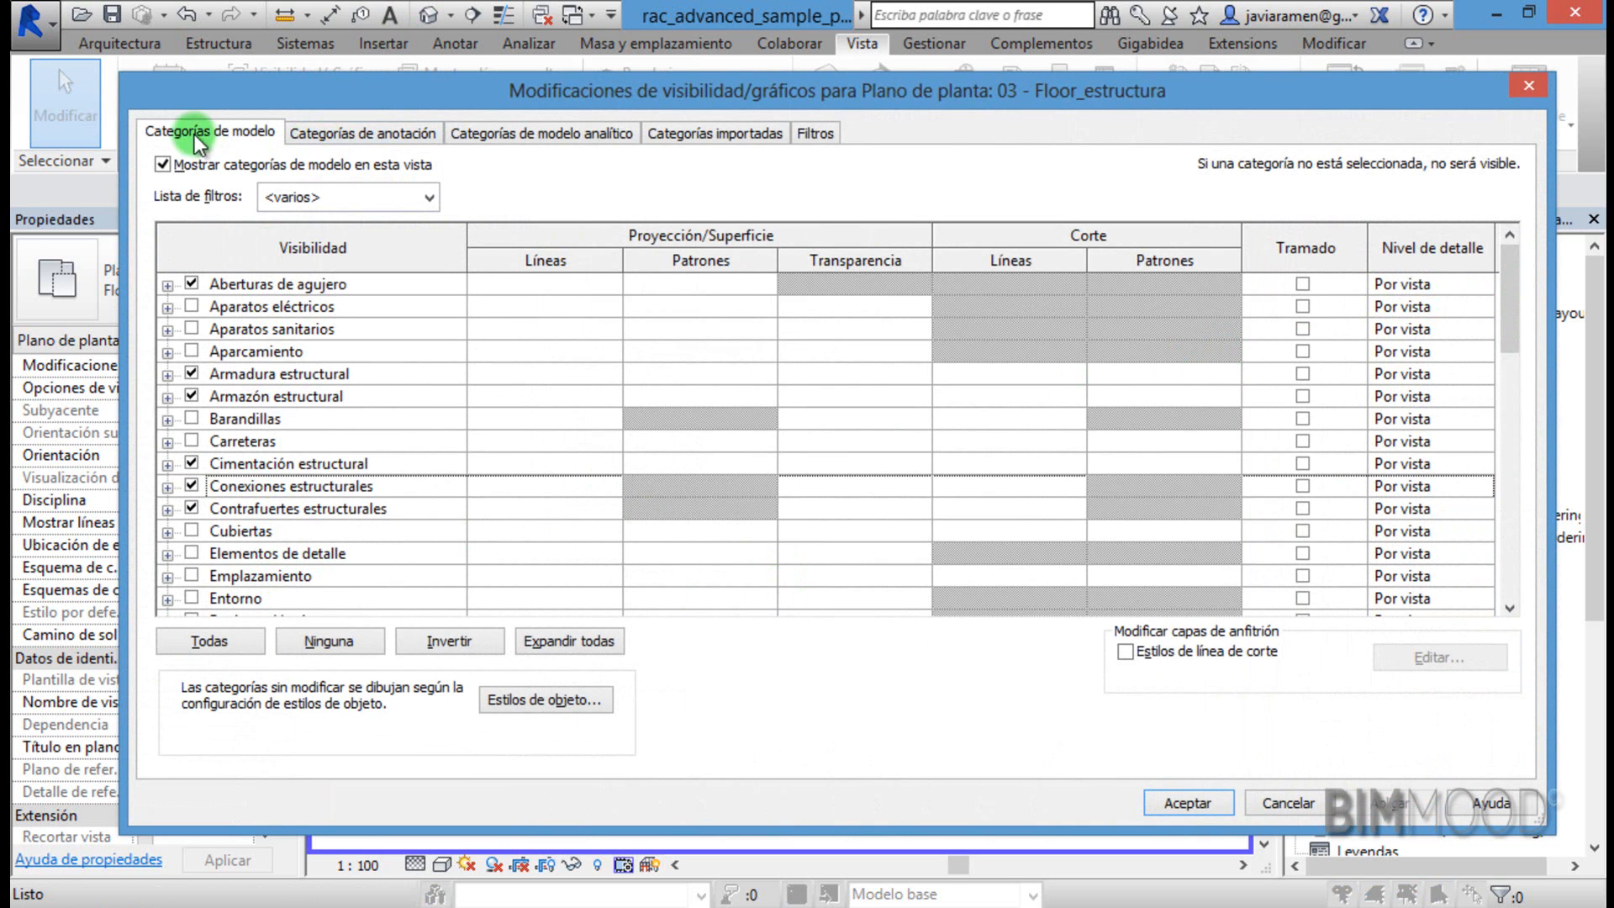
{"action": "left_click", "coordinate": [374, 135]}
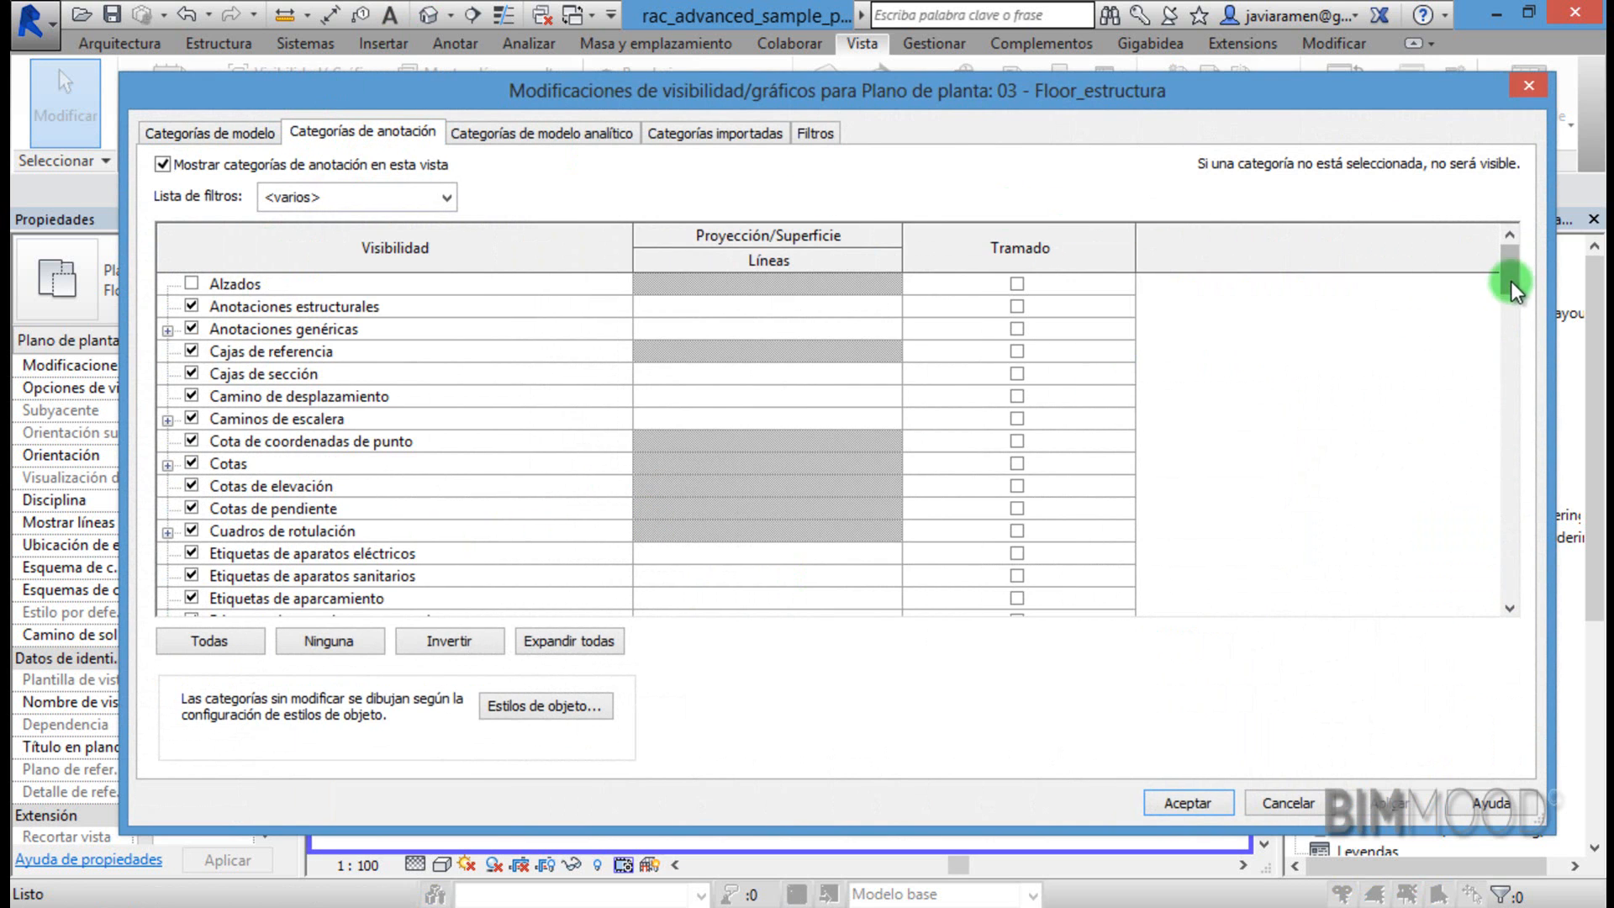
{"action": "left_click_drag", "start_coordinate": [1512, 276], "coordinate": [1495, 567]}
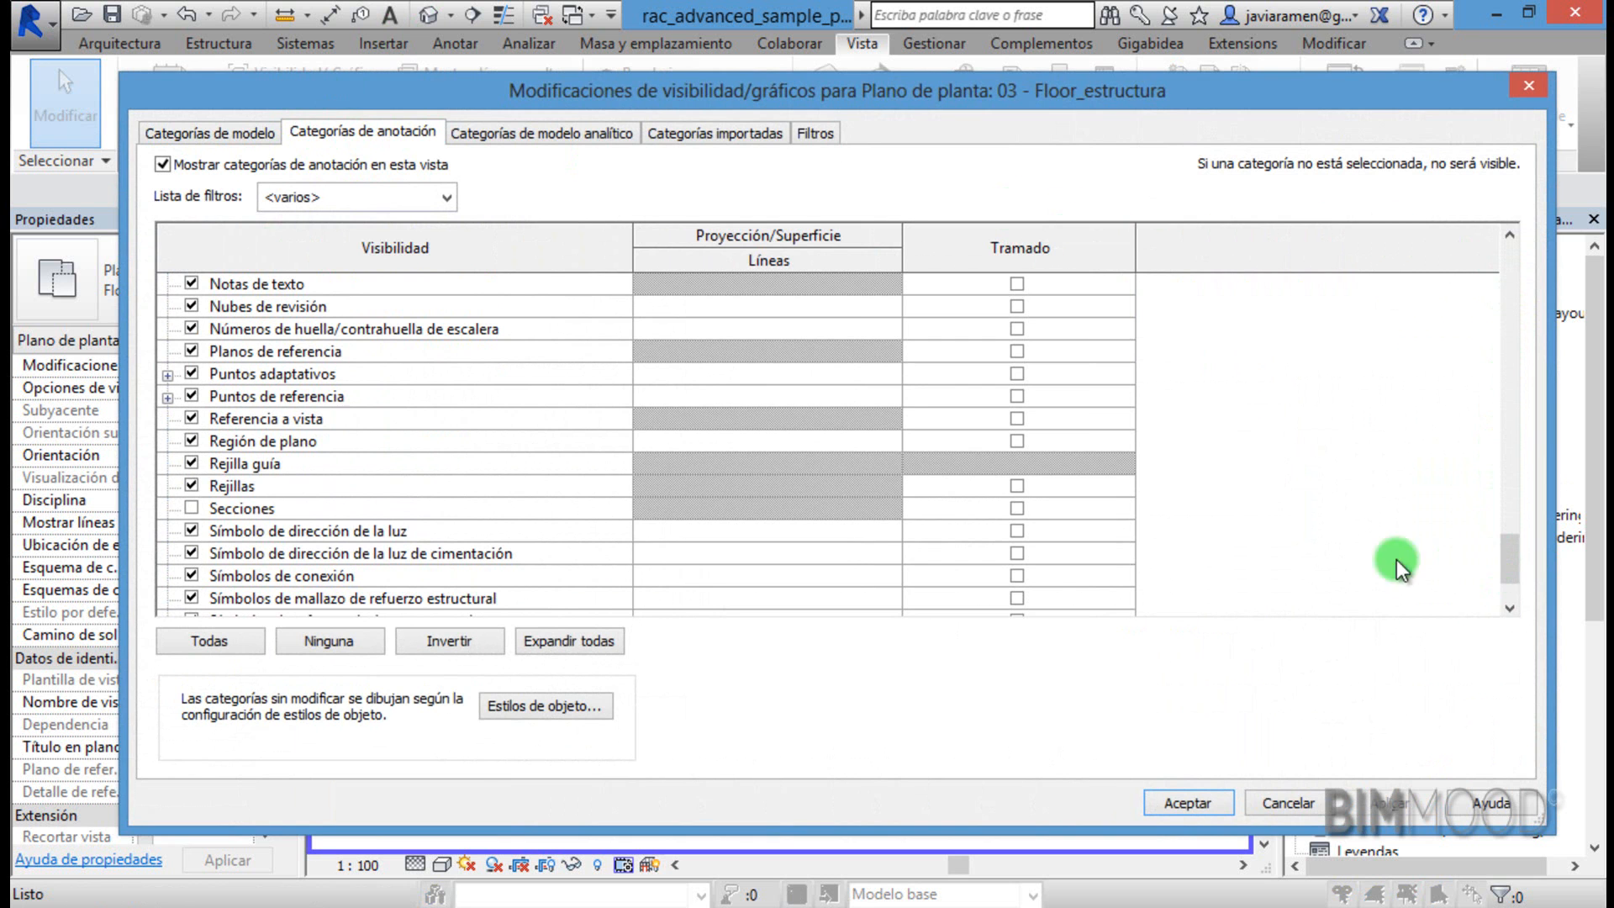
{"action": "left_click", "coordinate": [192, 508]}
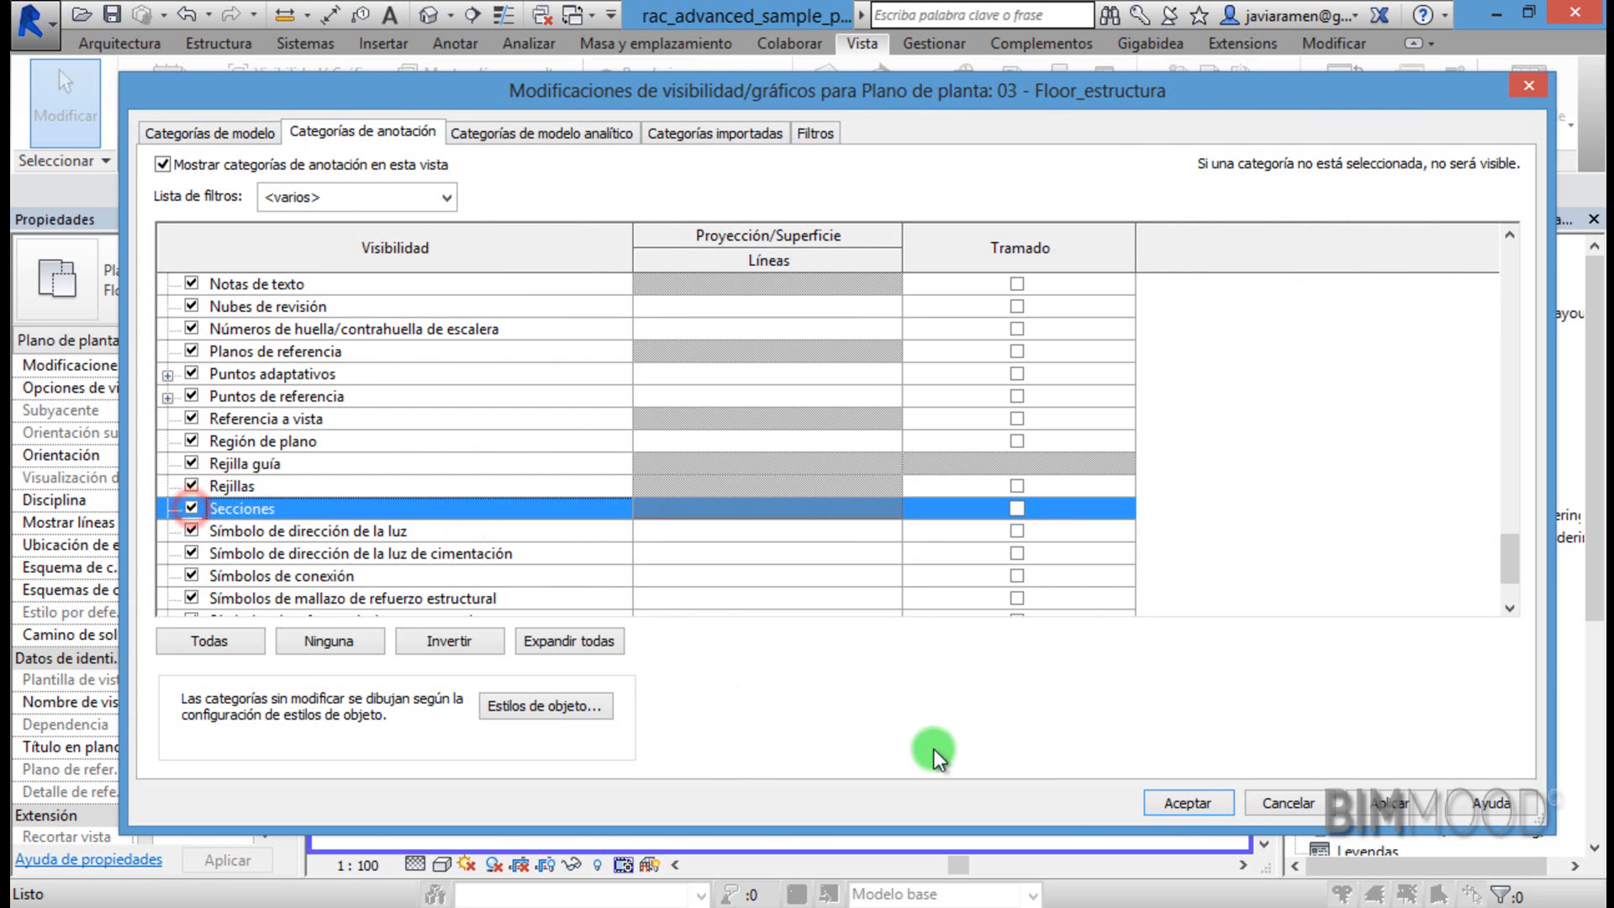
{"action": "left_click", "coordinate": [1216, 804]}
{"action": "left_click", "coordinate": [844, 605]}
Inspect the section line between grids 2 and 3, view its section, and return to the 03 - Floor_estructura plan.
{"action": "scroll", "coordinate": [706, 723], "scroll_direction": "down", "scroll_amount": 2}
{"action": "scroll", "coordinate": [673, 380], "scroll_direction": "up", "scroll_amount": 3}
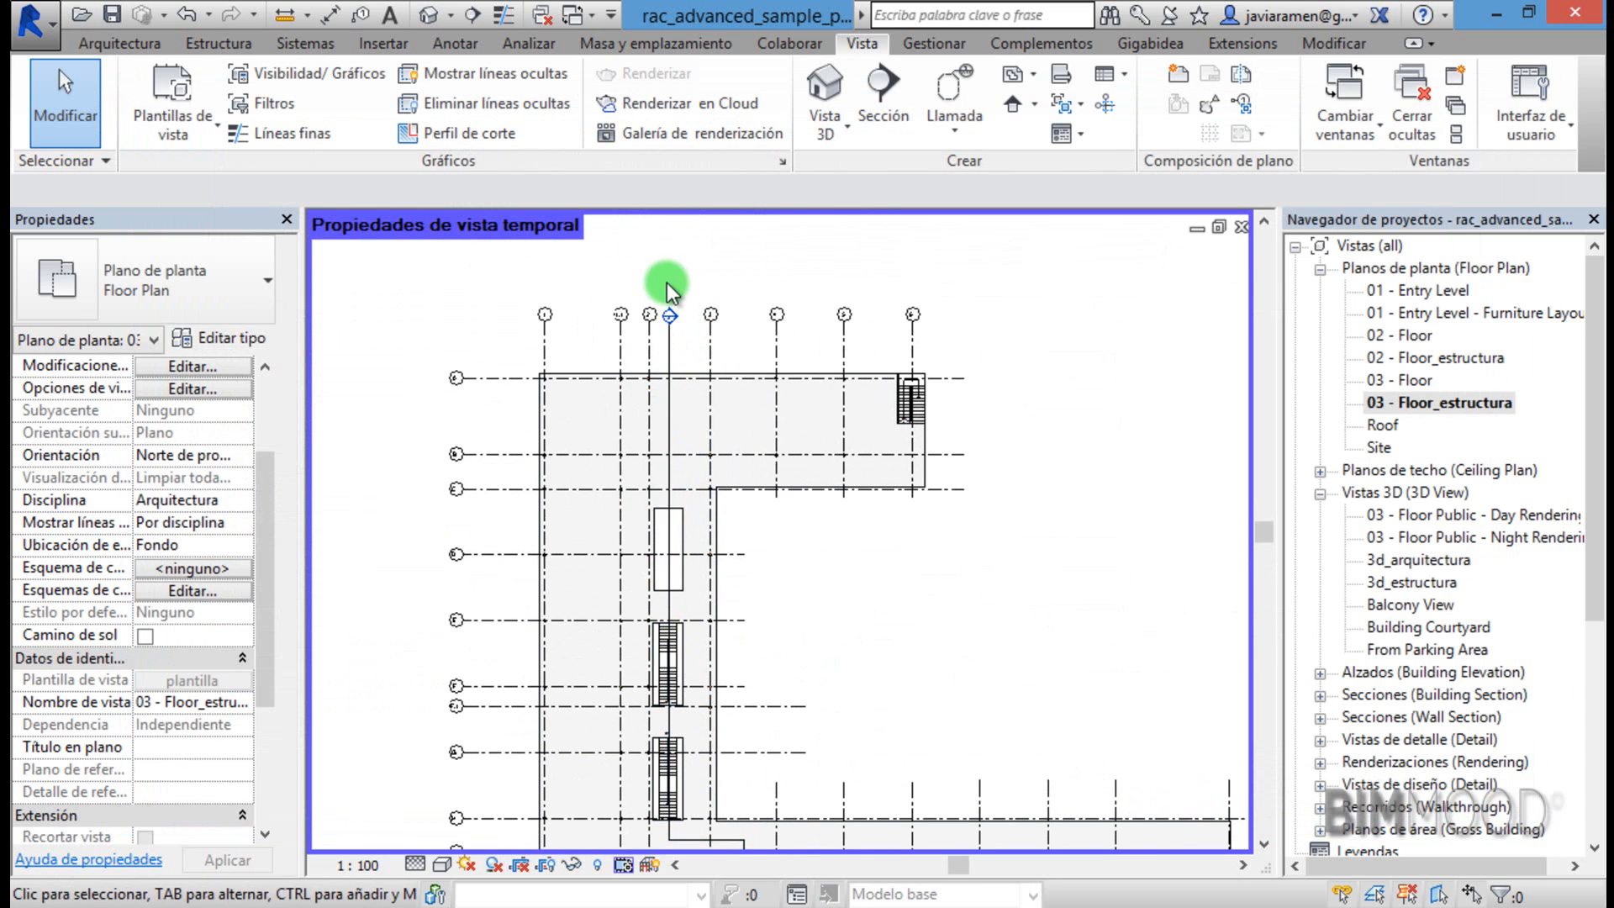
{"action": "scroll", "coordinate": [668, 283], "scroll_direction": "down", "scroll_amount": 2}
{"action": "scroll", "coordinate": [658, 325], "scroll_direction": "up", "scroll_amount": 3}
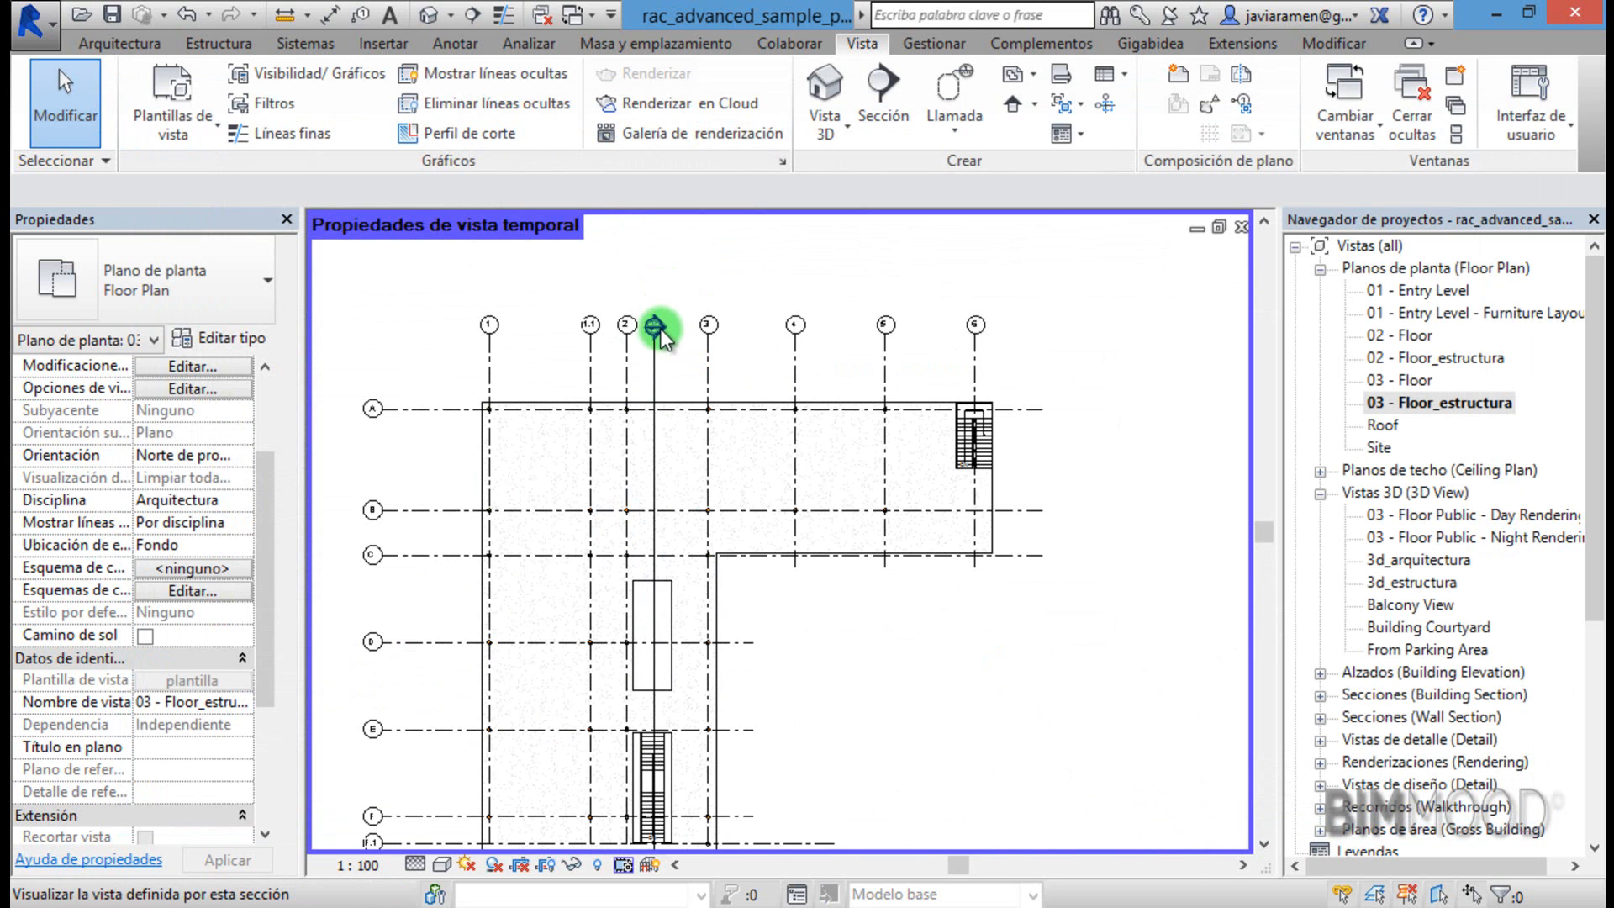
{"action": "double_click", "coordinate": [657, 327]}
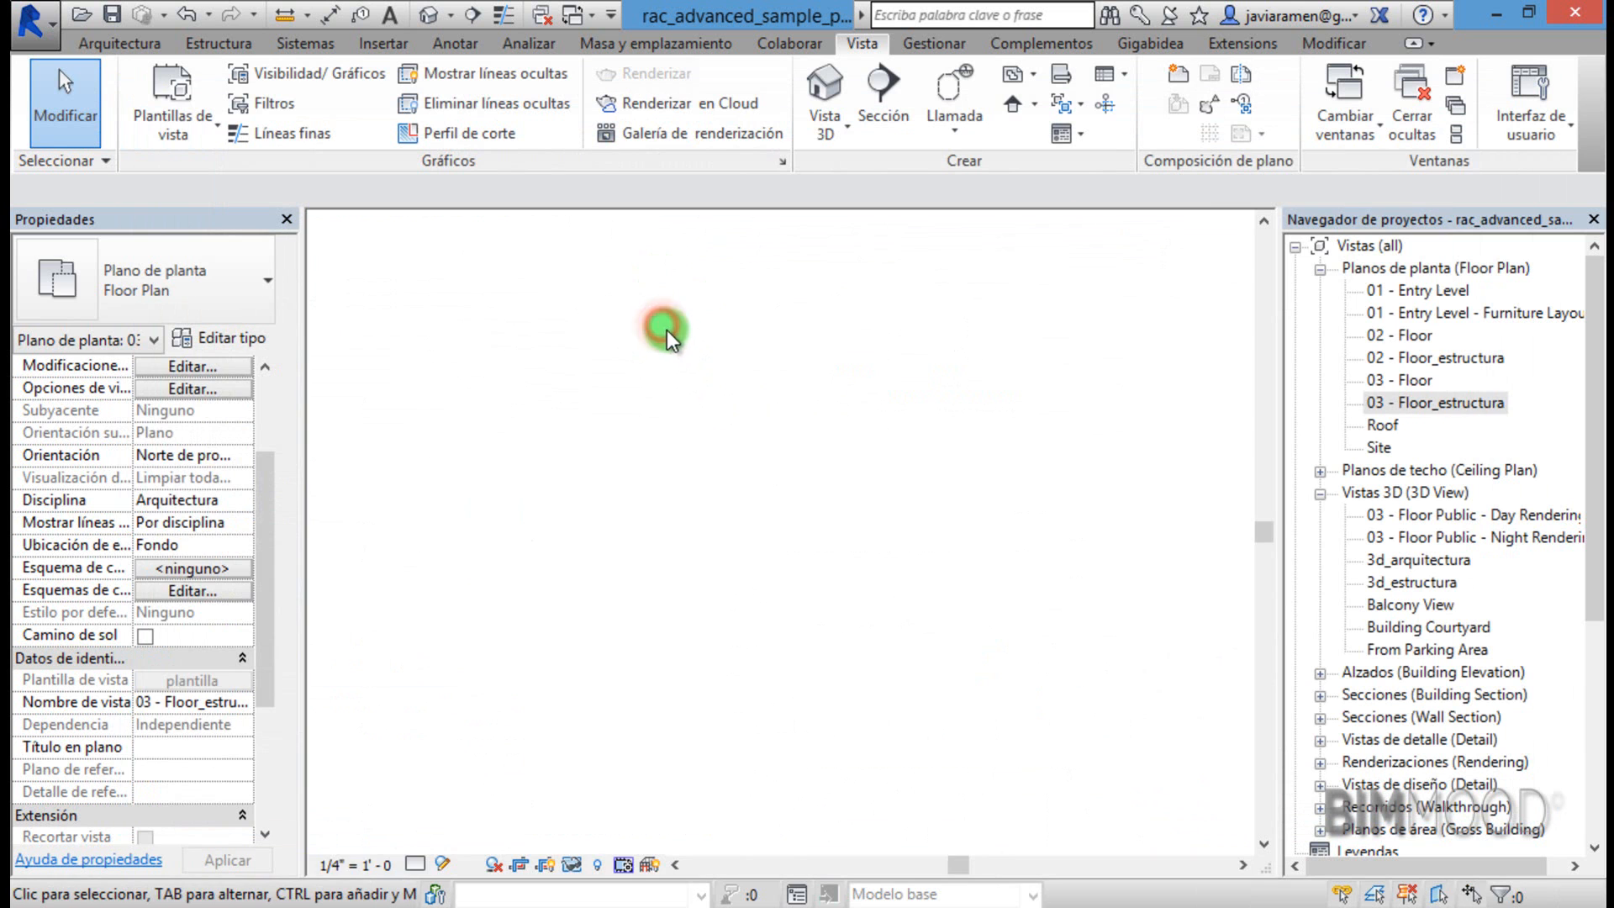
{"action": "key", "text": "ctrl+Tab"}
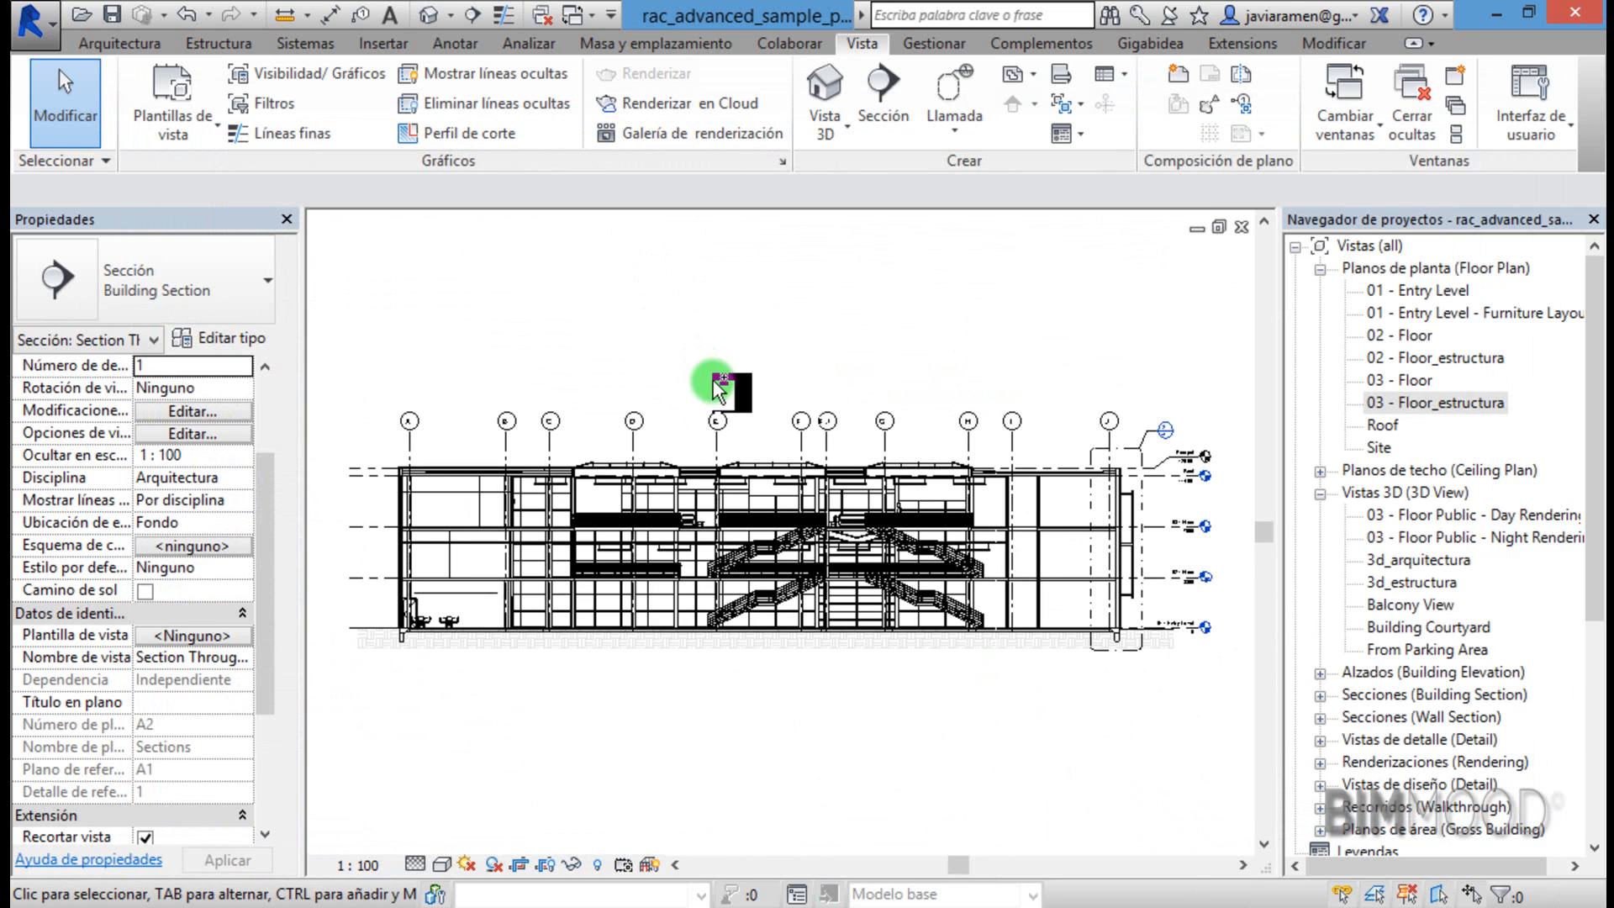
{"action": "scroll", "coordinate": [571, 428], "scroll_direction": "down", "scroll_amount": 1}
{"action": "scroll", "coordinate": [576, 384], "scroll_direction": "down", "scroll_amount": 2}
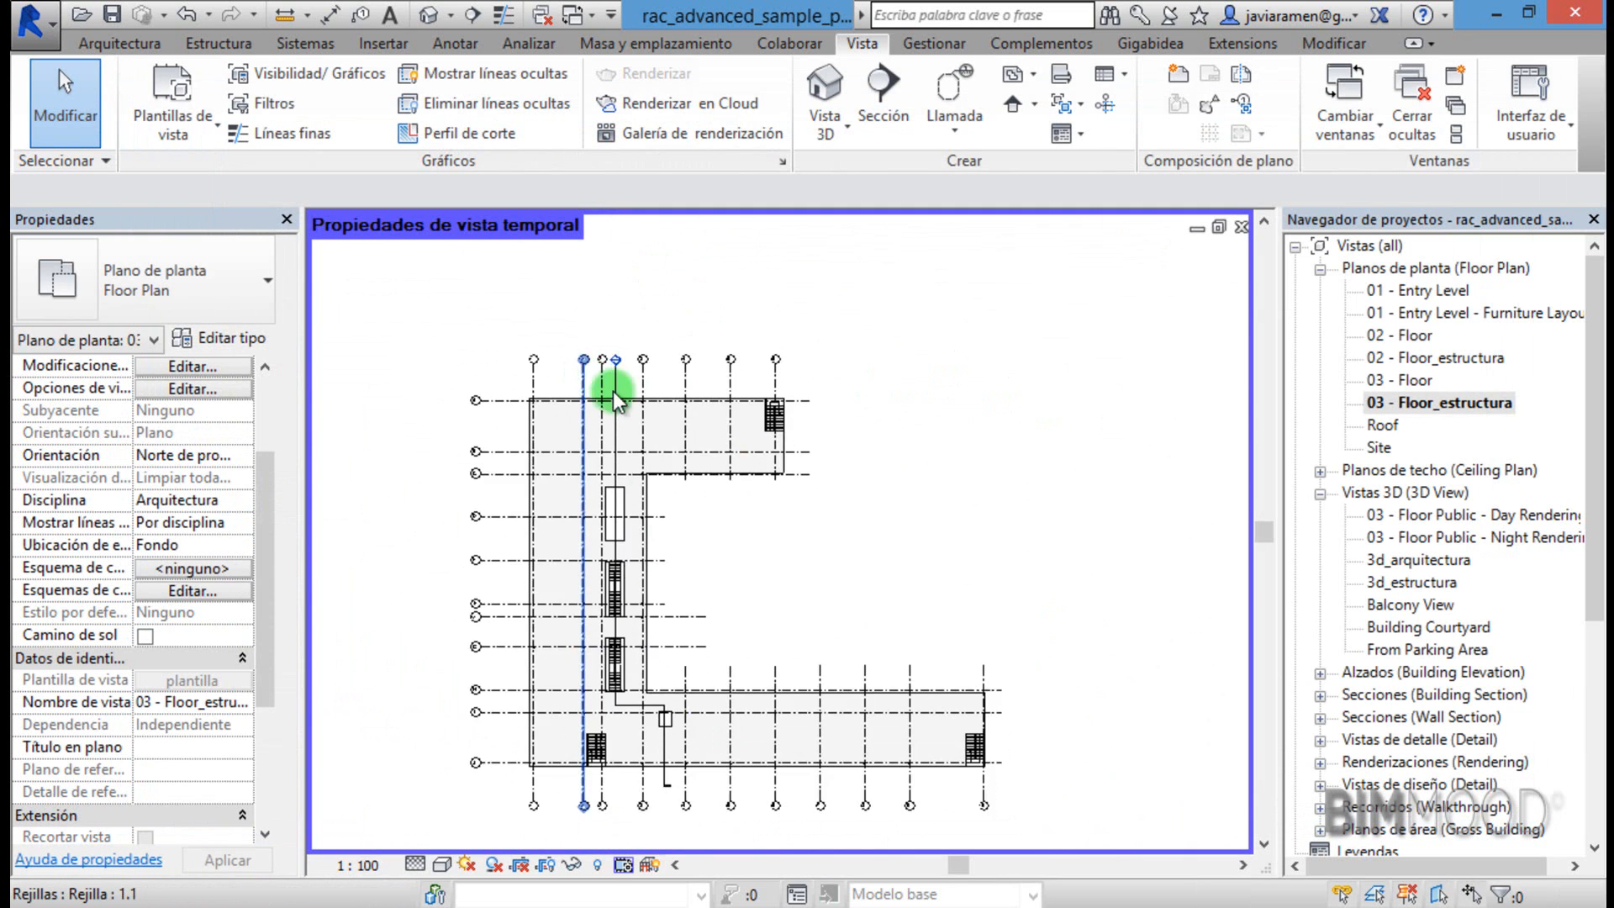
{"action": "left_click", "coordinate": [608, 690]}
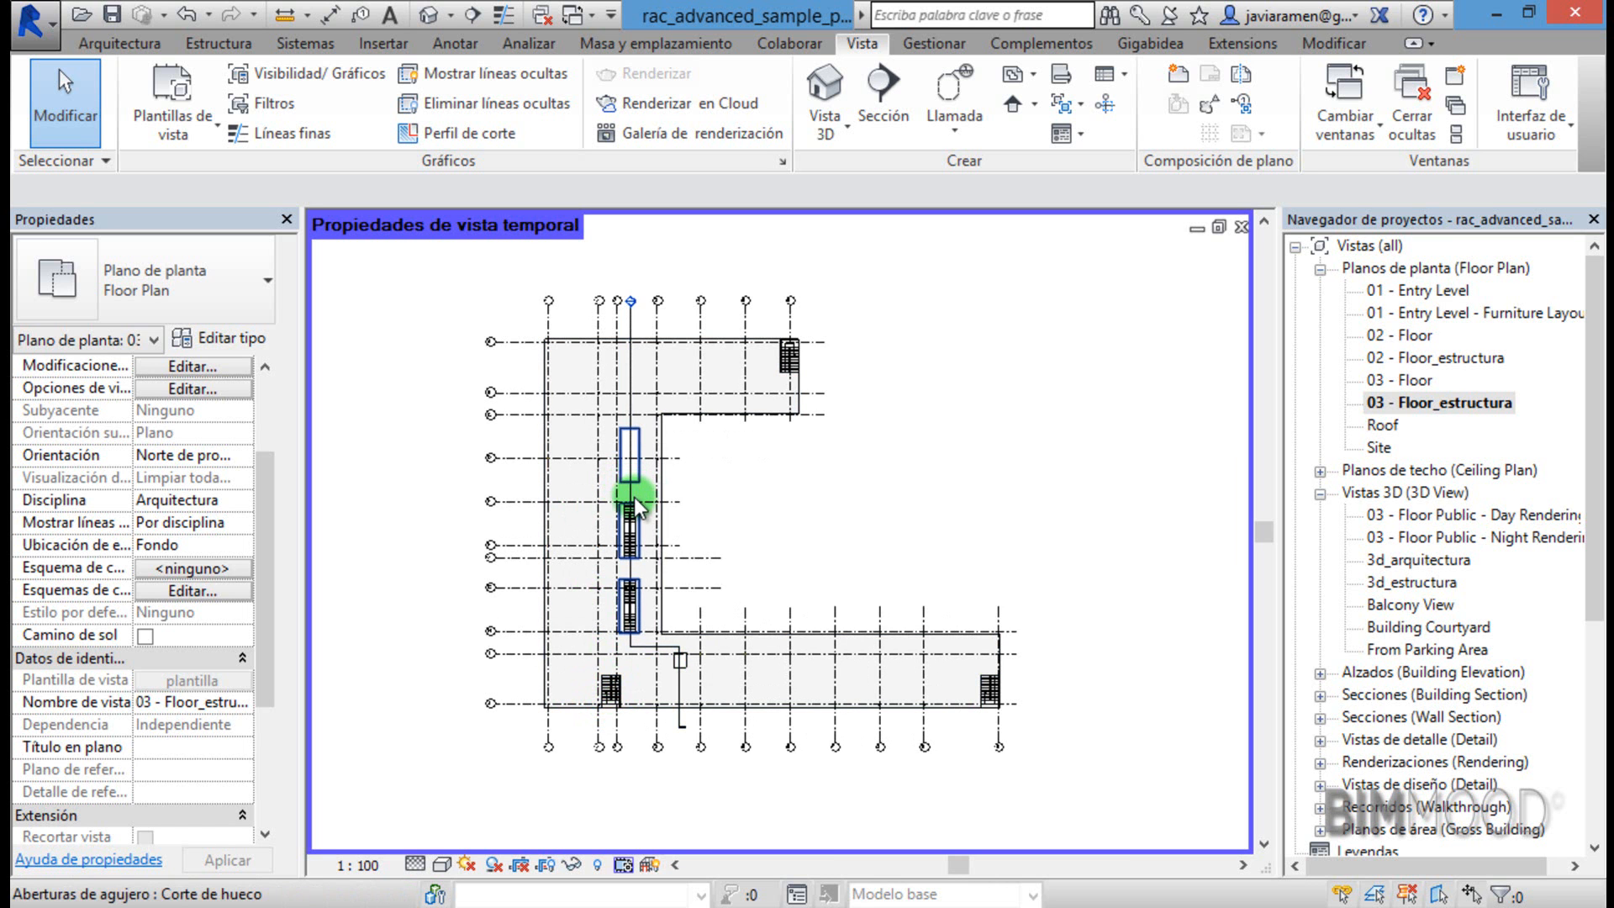
{"action": "scroll", "coordinate": [614, 685], "scroll_direction": "up", "scroll_amount": 1}
{"action": "scroll", "coordinate": [613, 660], "scroll_direction": "up", "scroll_amount": 1}
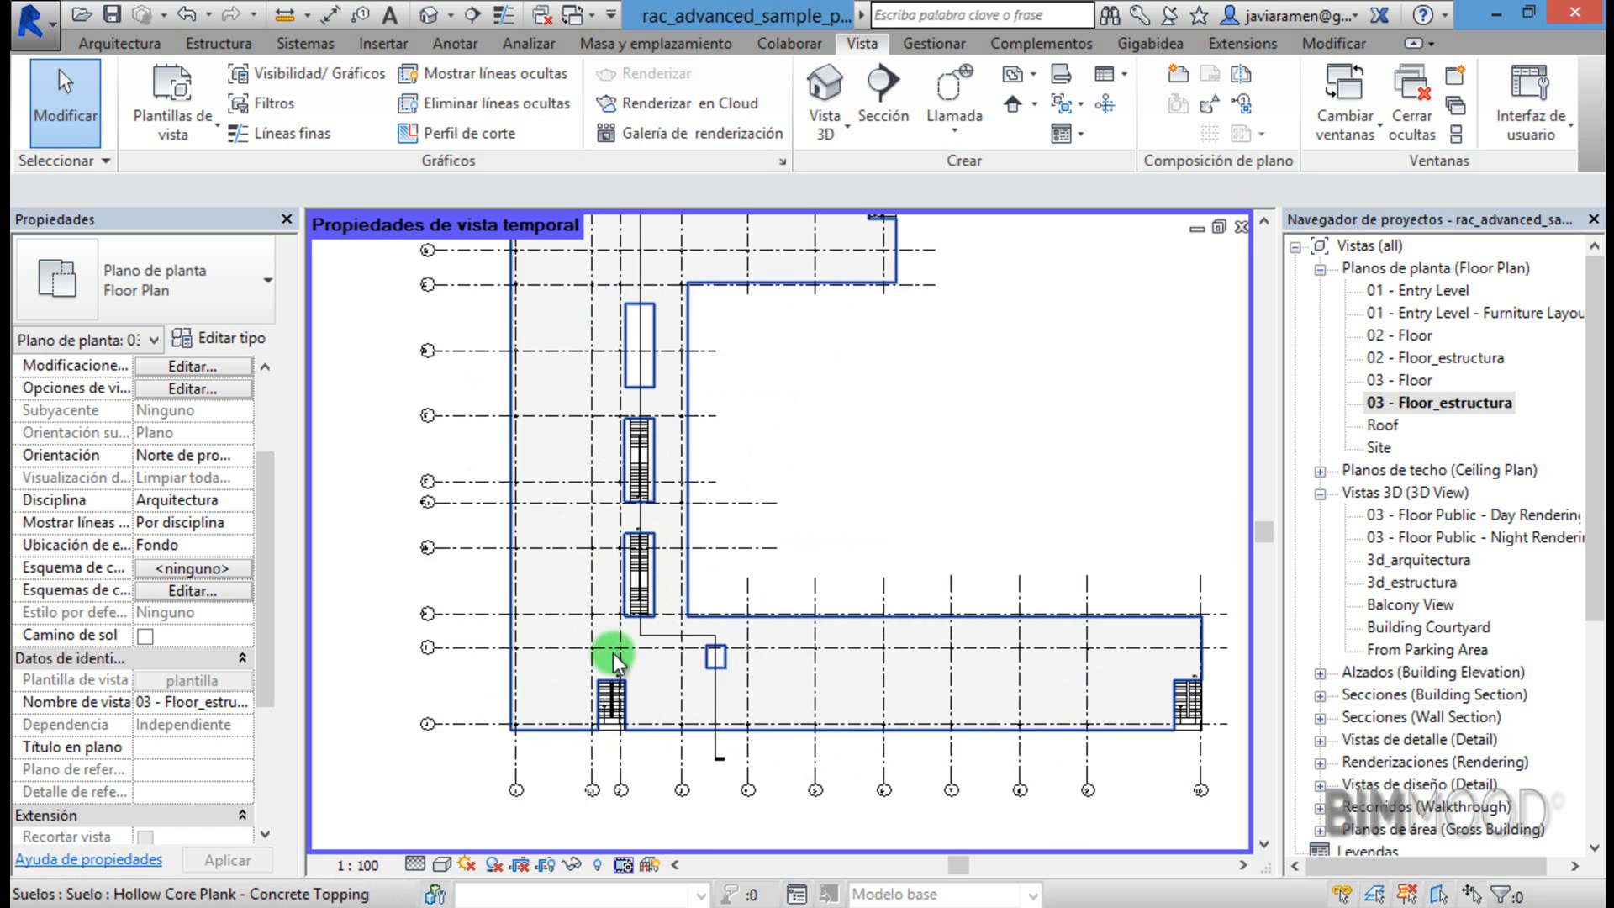
Restore the view properties of the 03 - Floor_estructura plan to those of its assigned template.
{"action": "left_click", "coordinate": [629, 863]}
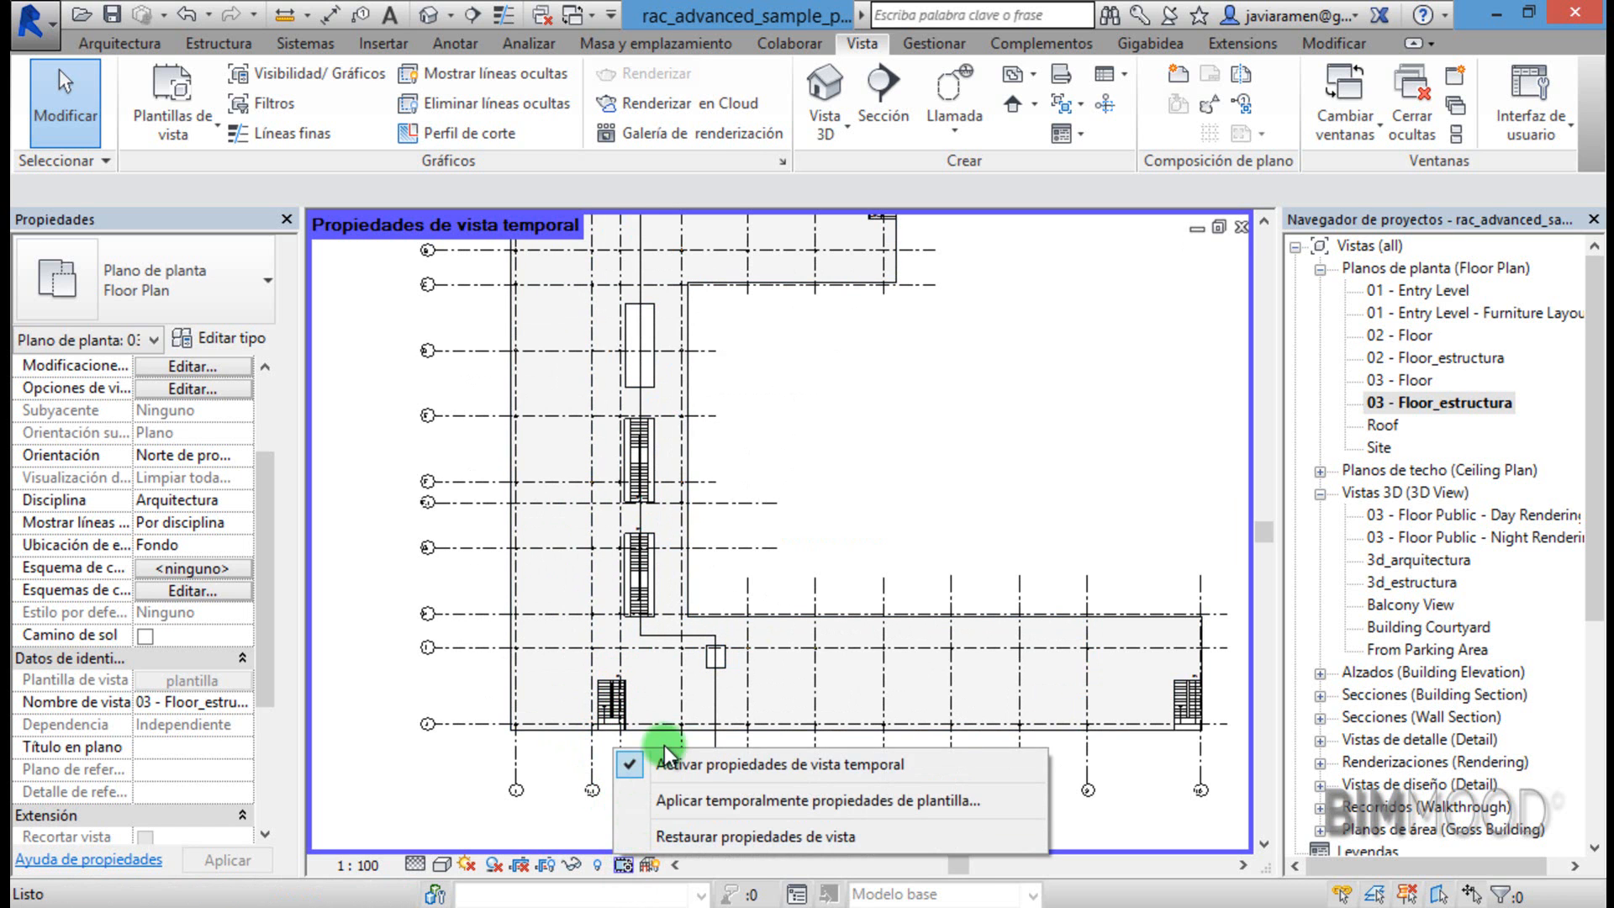
{"action": "left_click", "coordinate": [694, 836]}
{"action": "left_click", "coordinate": [837, 528]}
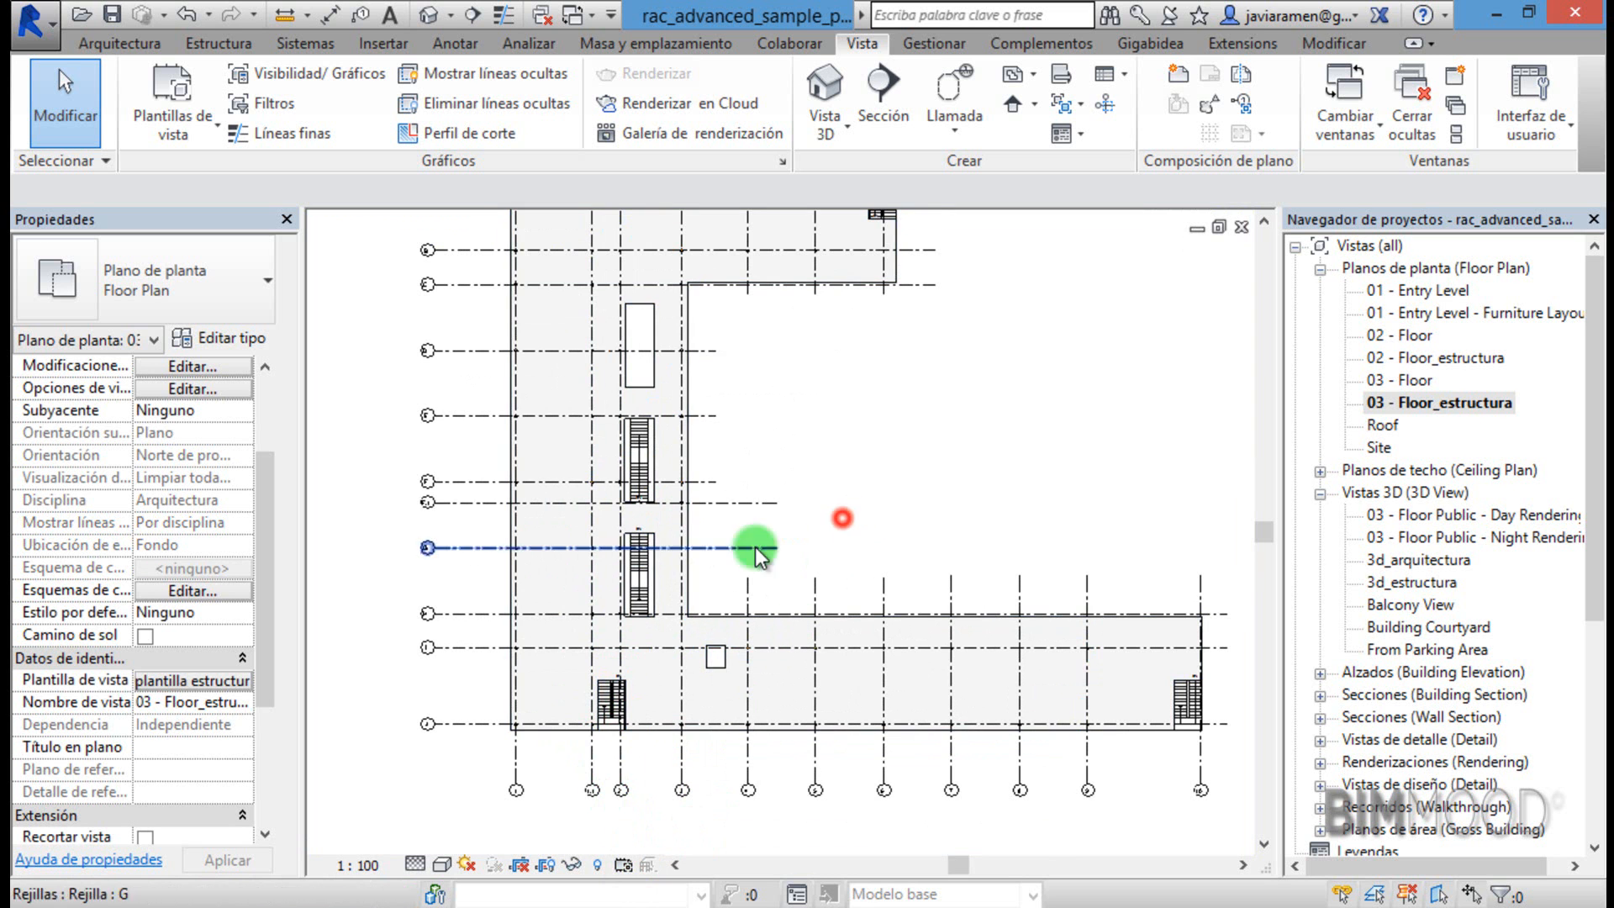
{"action": "scroll", "coordinate": [673, 653], "scroll_direction": "down", "scroll_amount": 1}
{"action": "scroll", "coordinate": [672, 653], "scroll_direction": "down", "scroll_amount": 1}
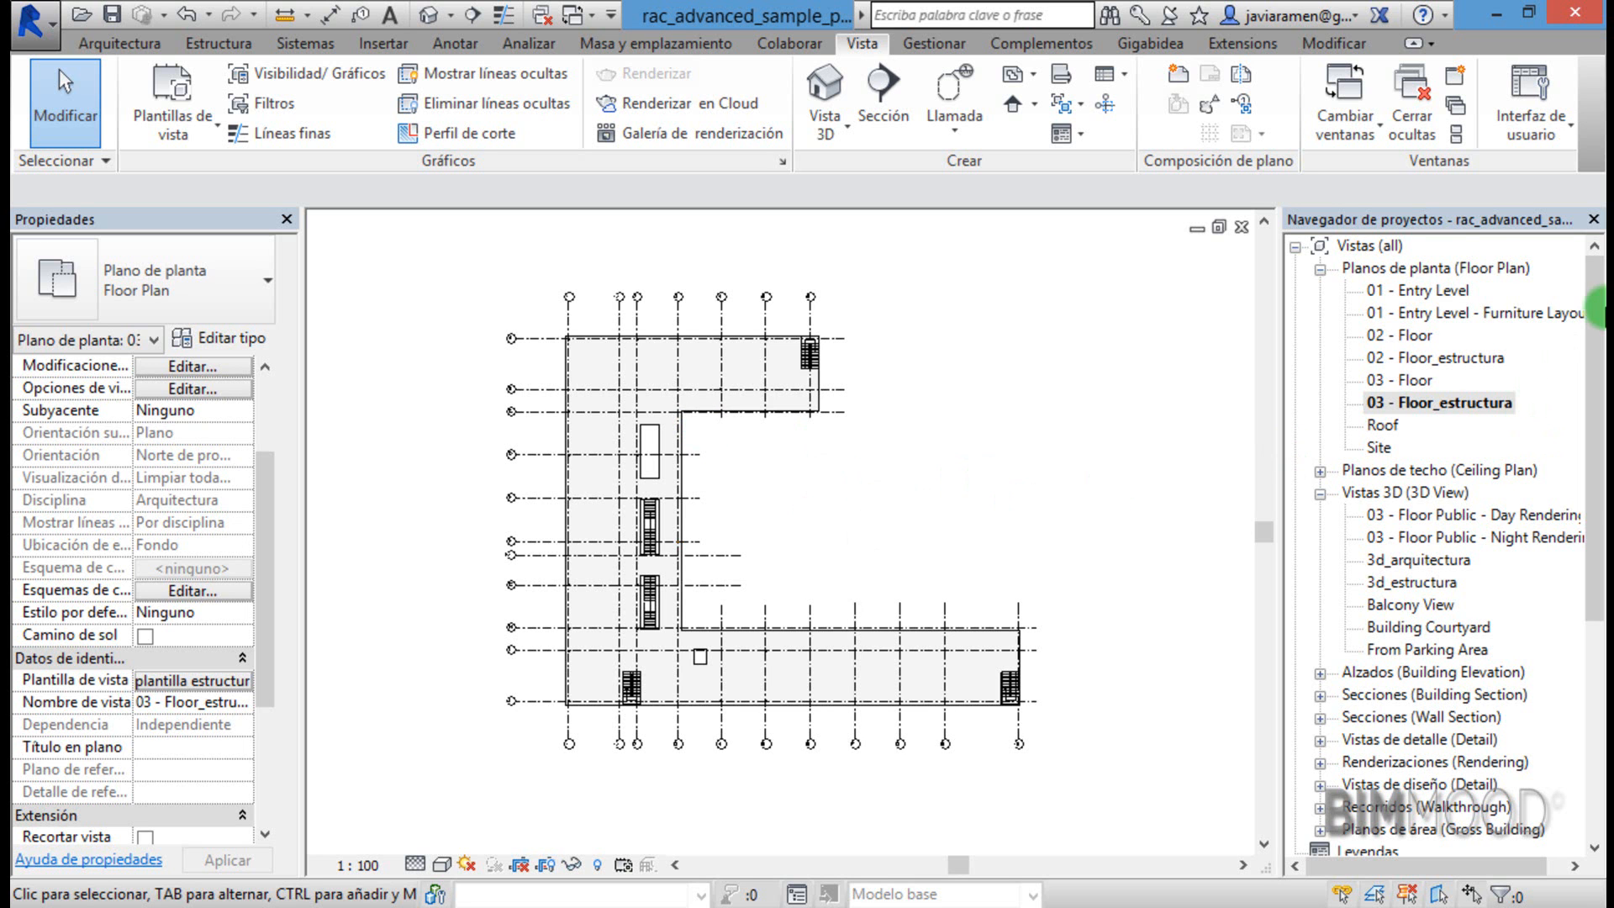
Open the view template manager and review the parameters included in plantilla estructural_plantas_1.100.
{"action": "mouse_move", "coordinate": [1595, 319]}
{"action": "left_mouse_down"}
{"action": "mouse_move", "coordinate": [1598, 548]}
{"action": "mouse_move", "coordinate": [1600, 332]}
{"action": "left_mouse_up"}
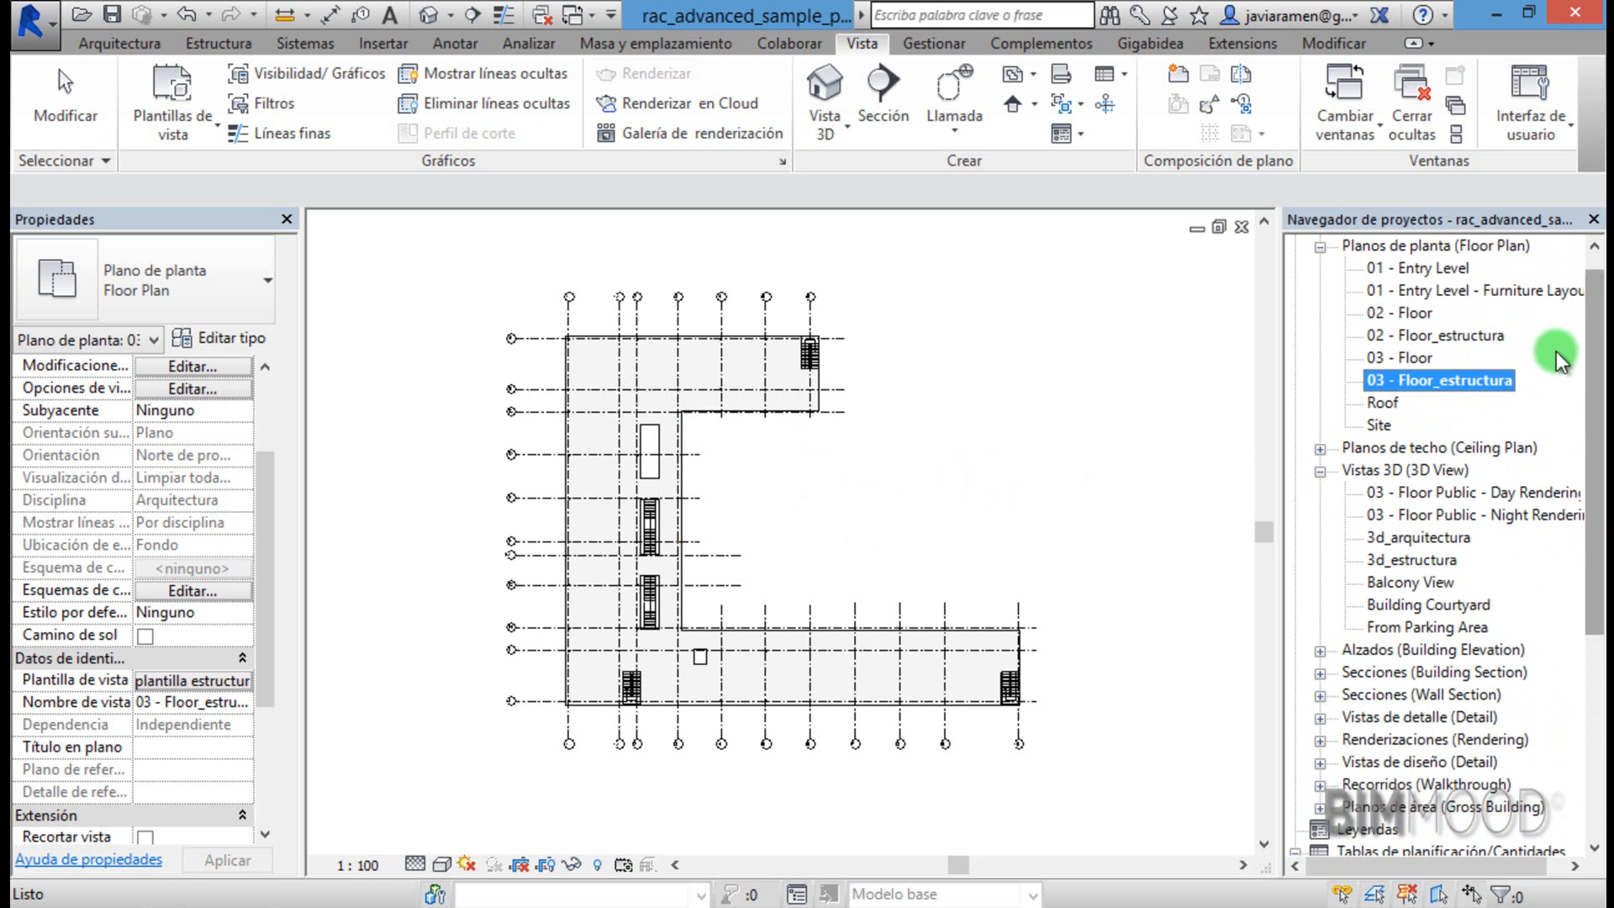
{"action": "left_click", "coordinate": [1458, 377]}
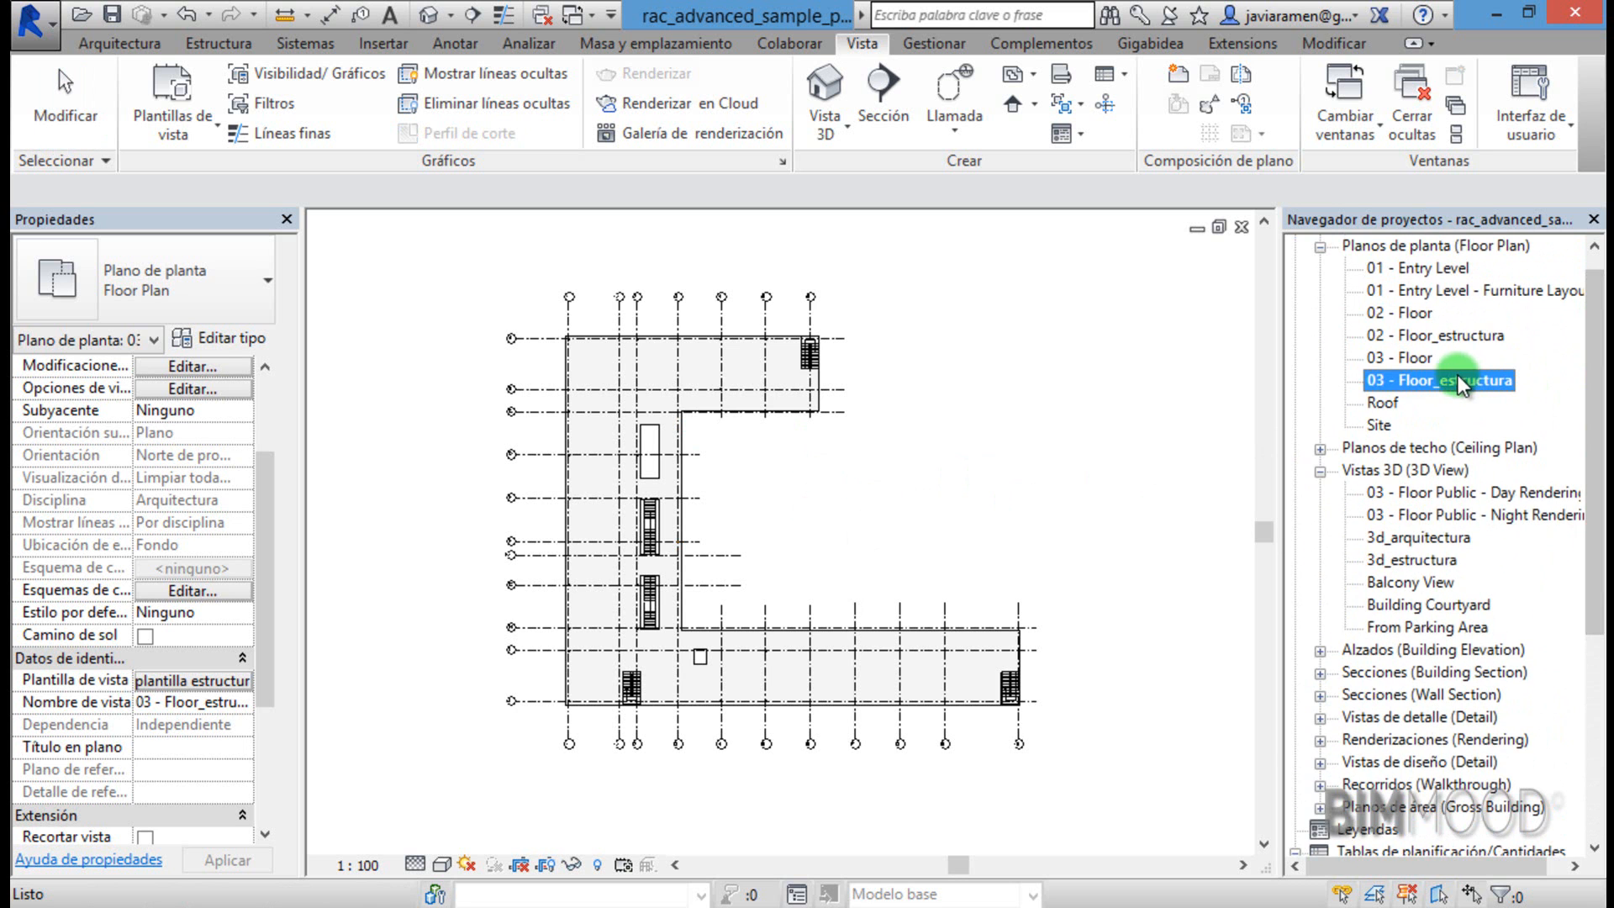
{"action": "left_click", "coordinate": [181, 119]}
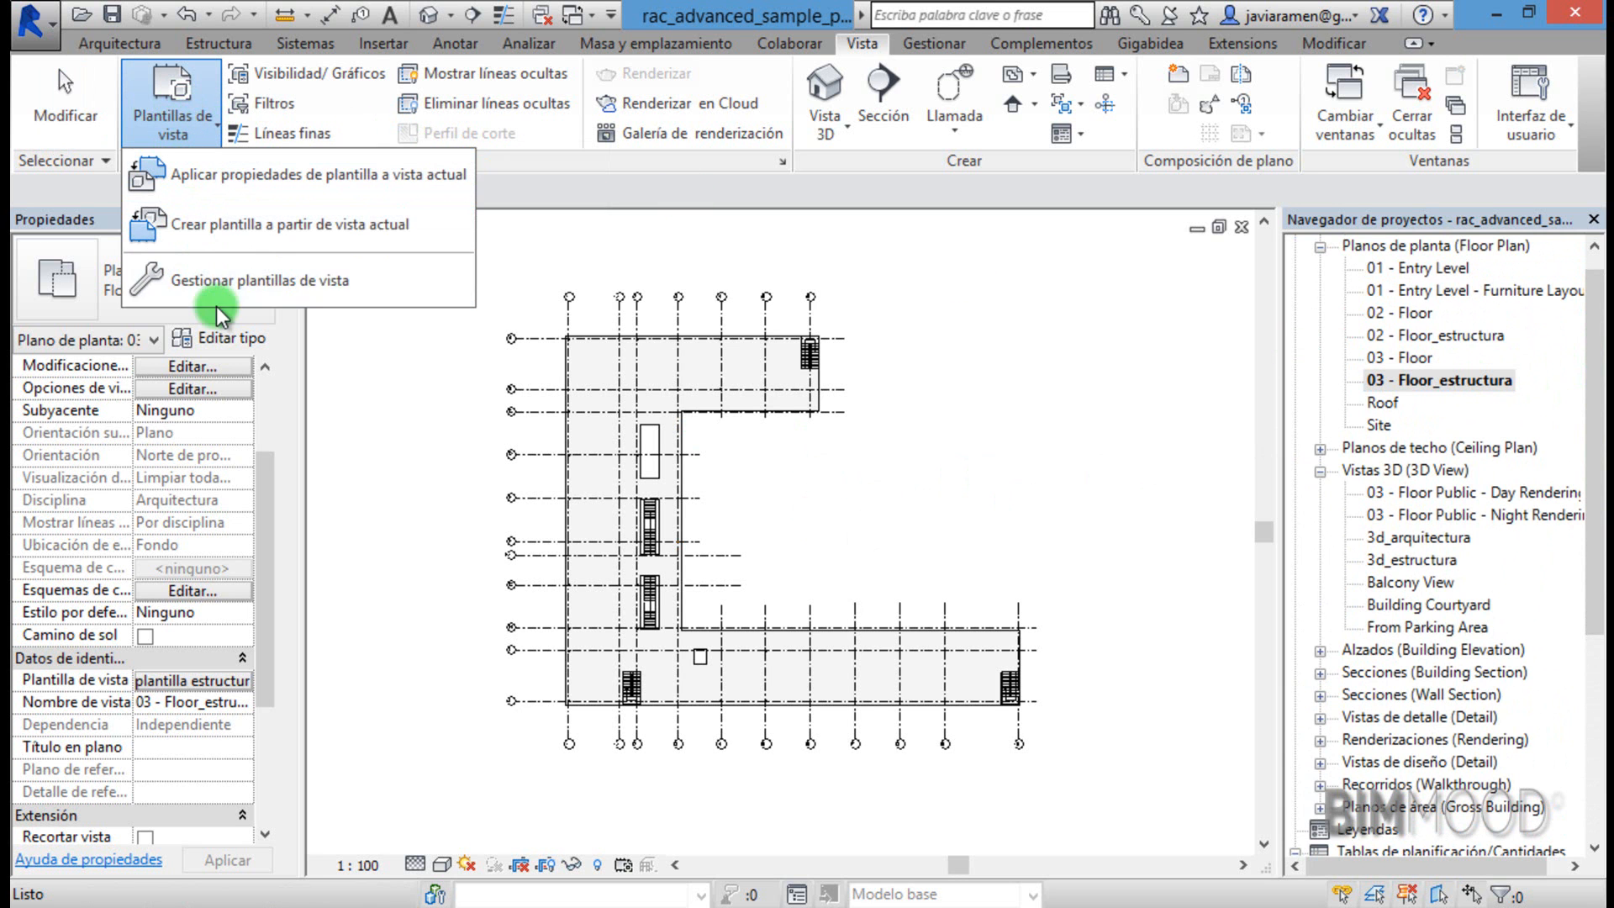
{"action": "left_click", "coordinate": [214, 283]}
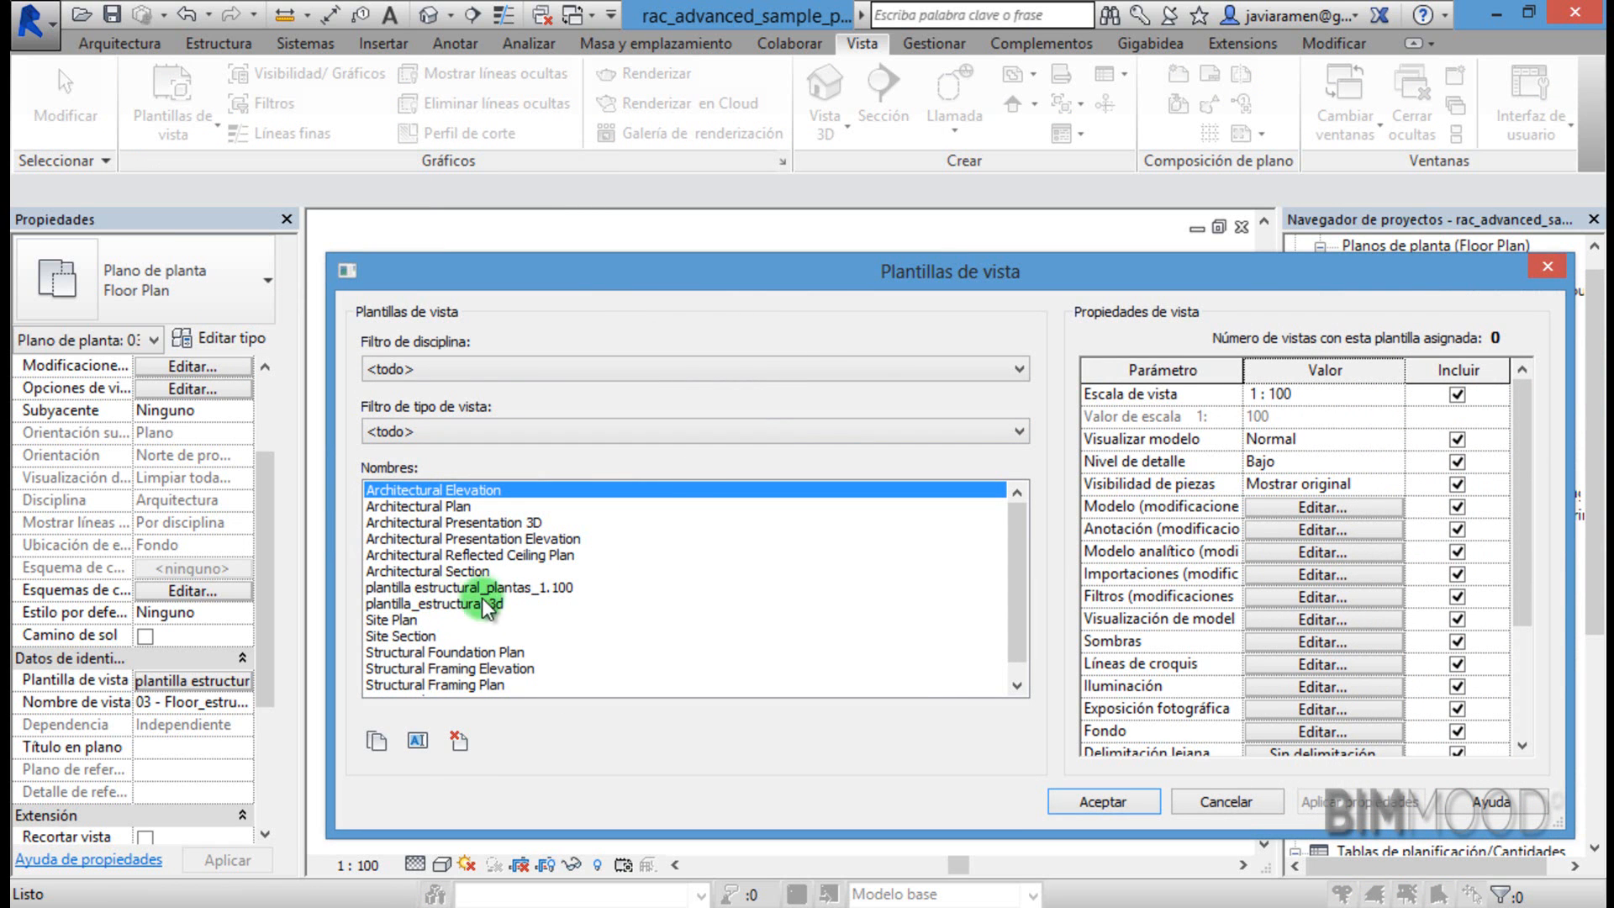
{"action": "left_click", "coordinate": [515, 589]}
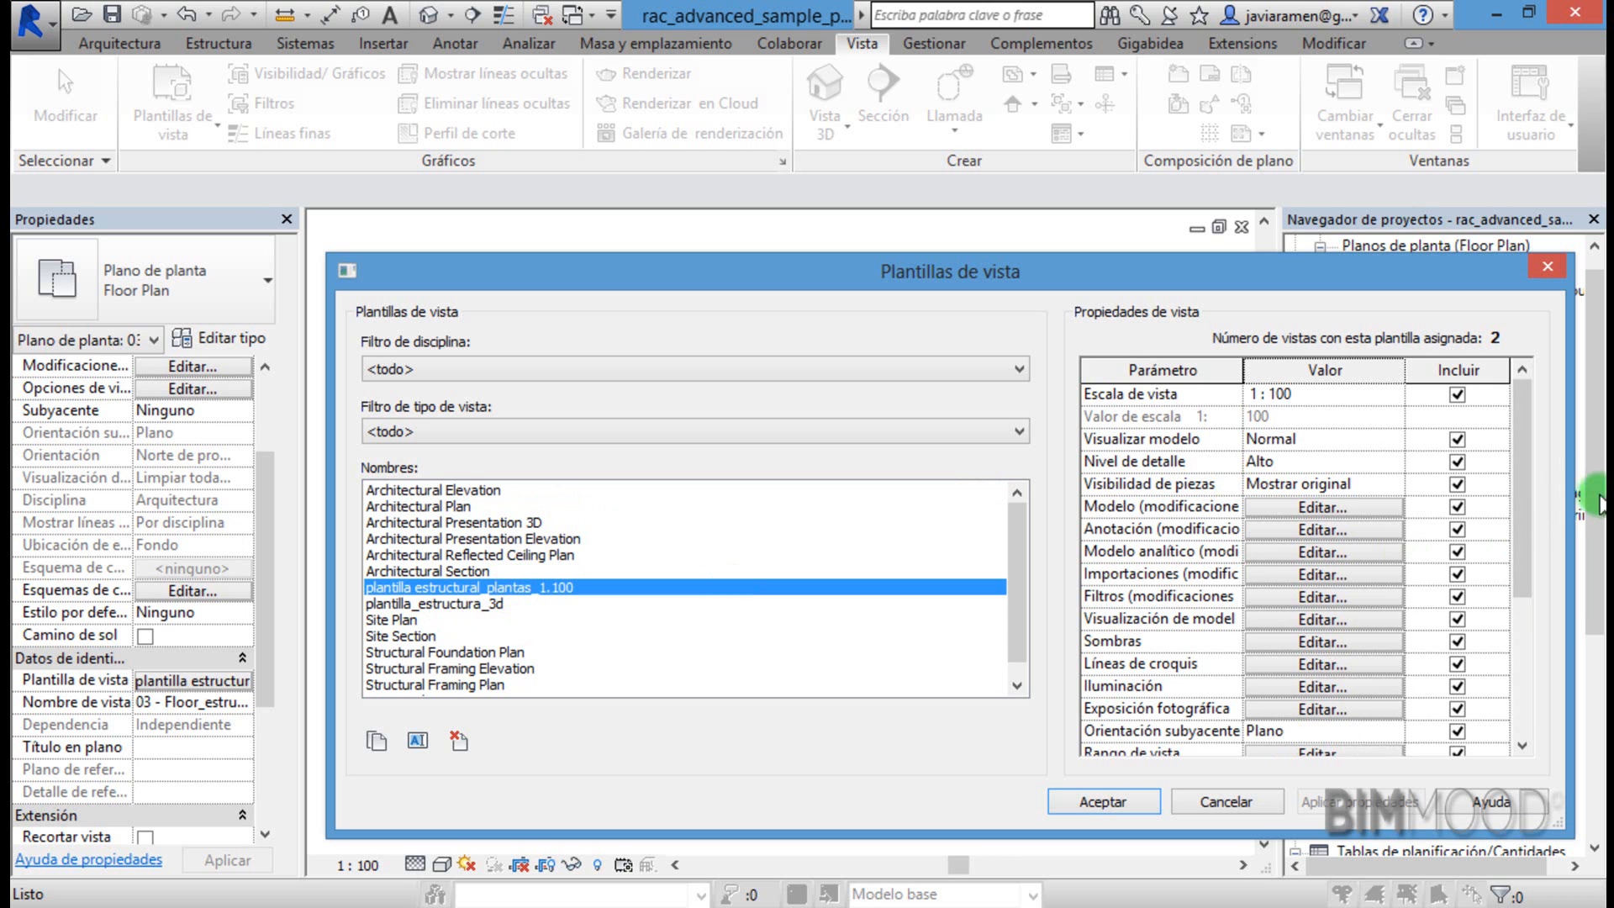
{"action": "left_click_drag", "start_coordinate": [1525, 461], "coordinate": [1524, 527]}
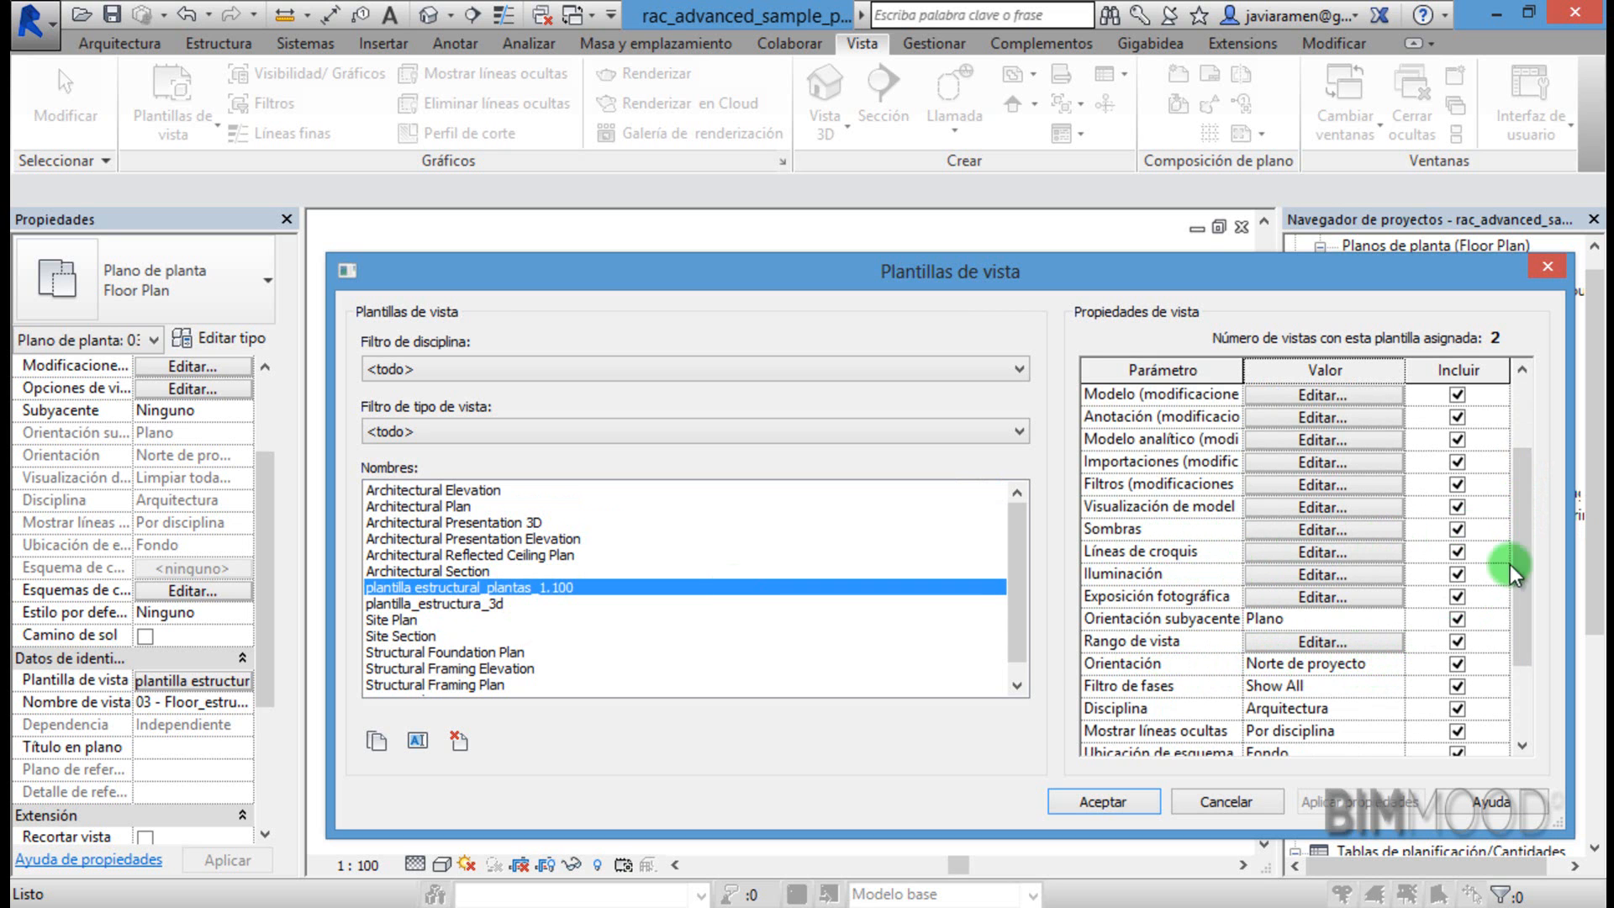
{"action": "left_click_drag", "start_coordinate": [1524, 533], "coordinate": [1529, 445]}
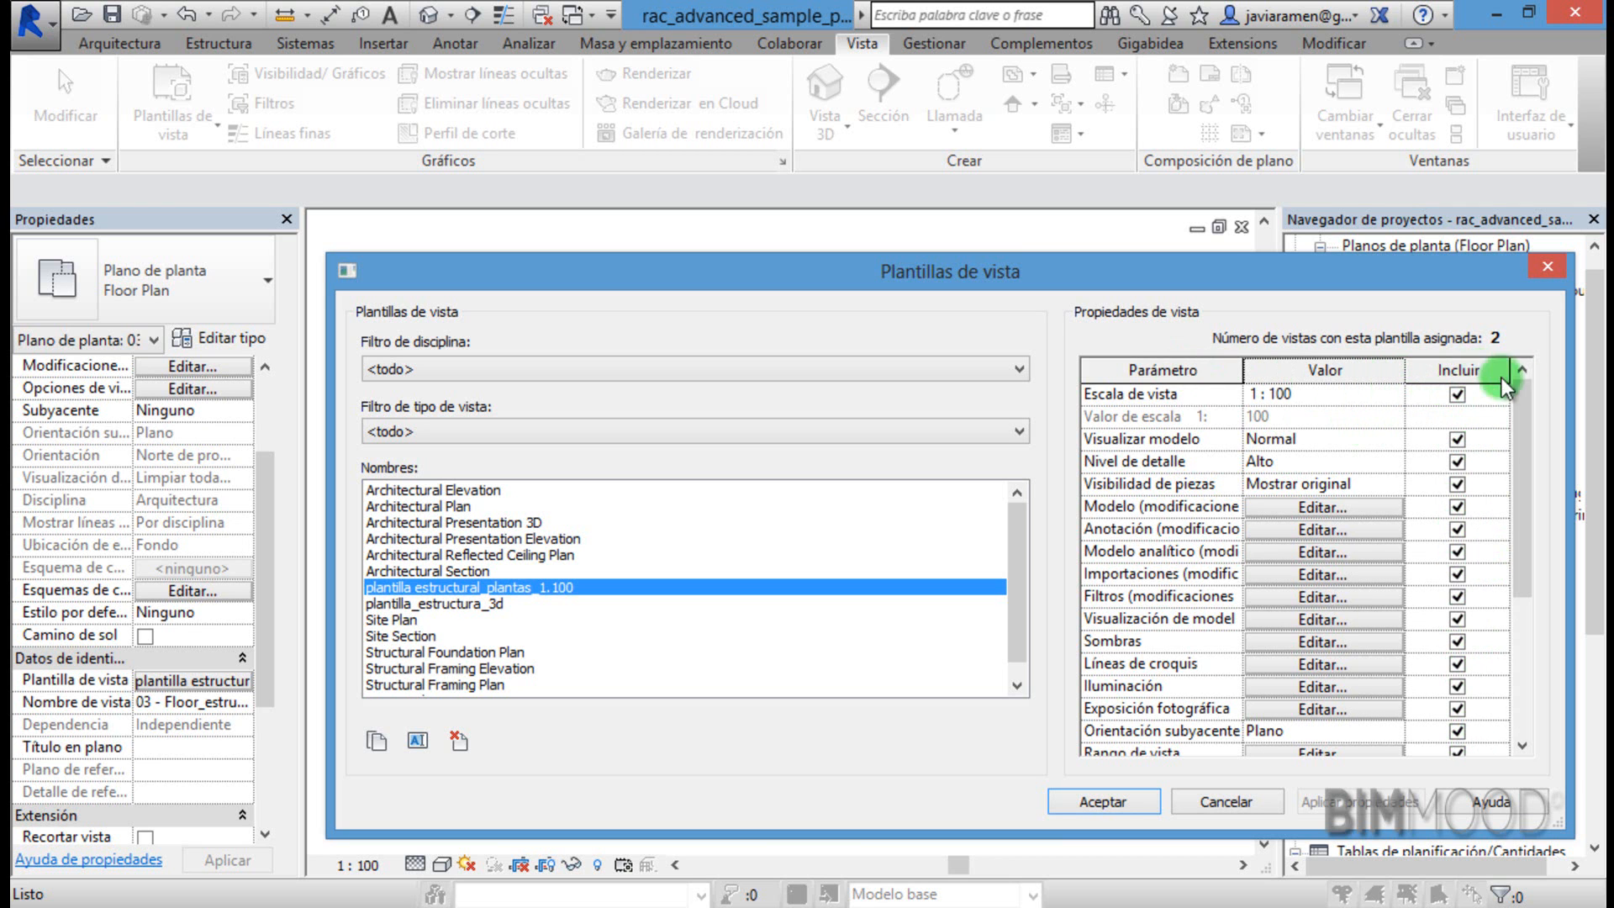
{"action": "left_click_drag", "start_coordinate": [1523, 395], "coordinate": [1518, 476]}
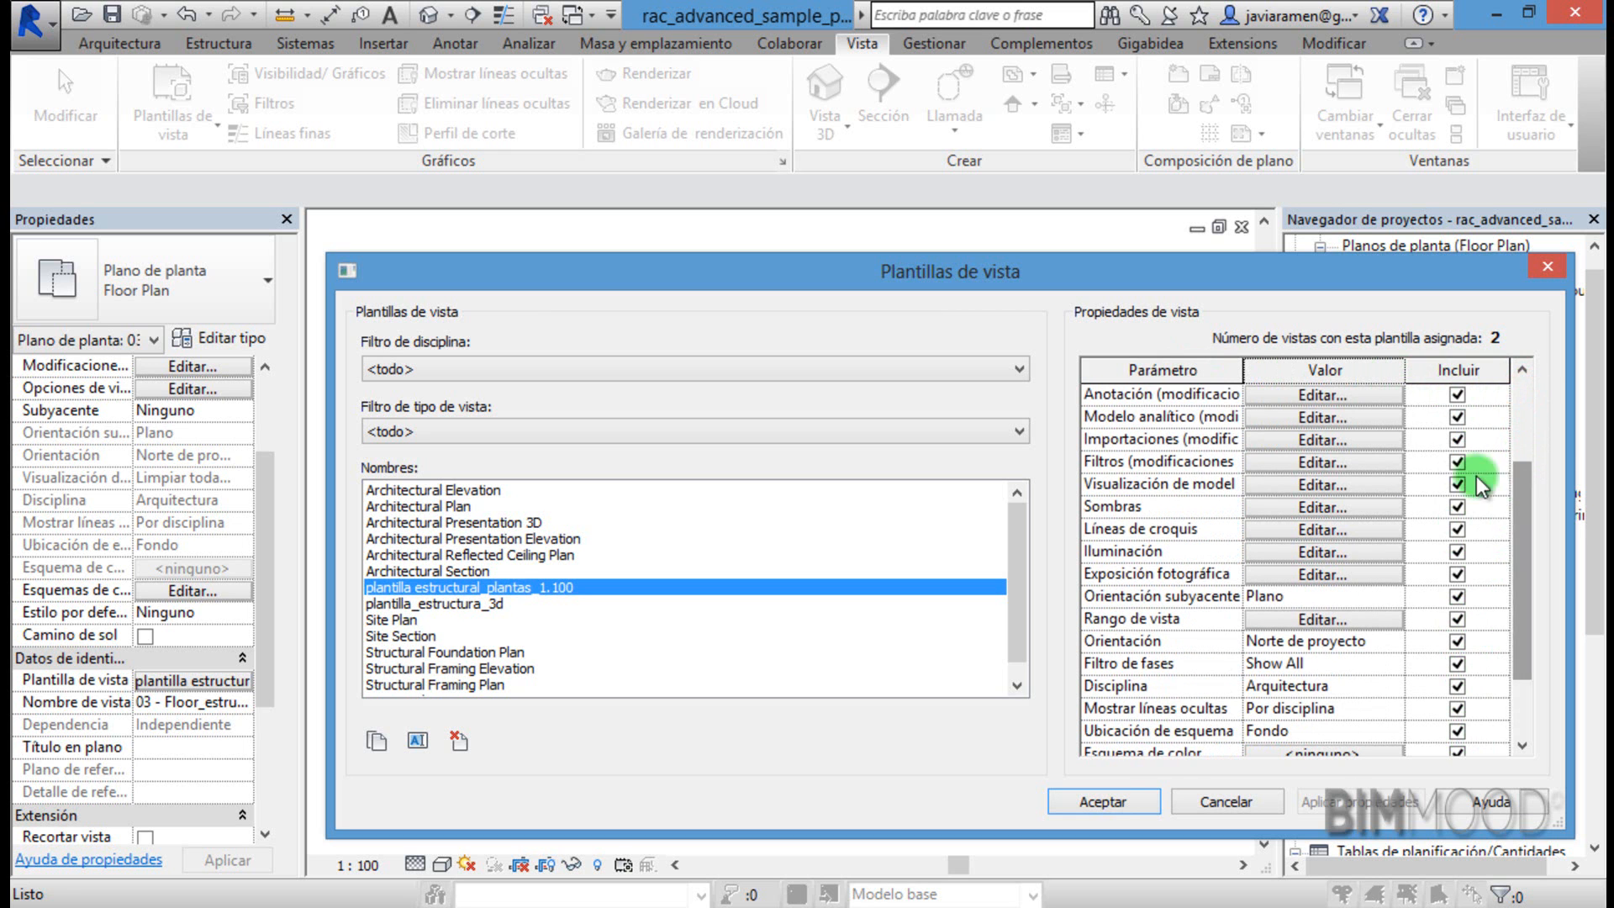
Review the remaining parameters included in plantilla estructural_plantas_1.100 and close the view template manager.
{"action": "left_click_drag", "start_coordinate": [1518, 508], "coordinate": [1487, 470]}
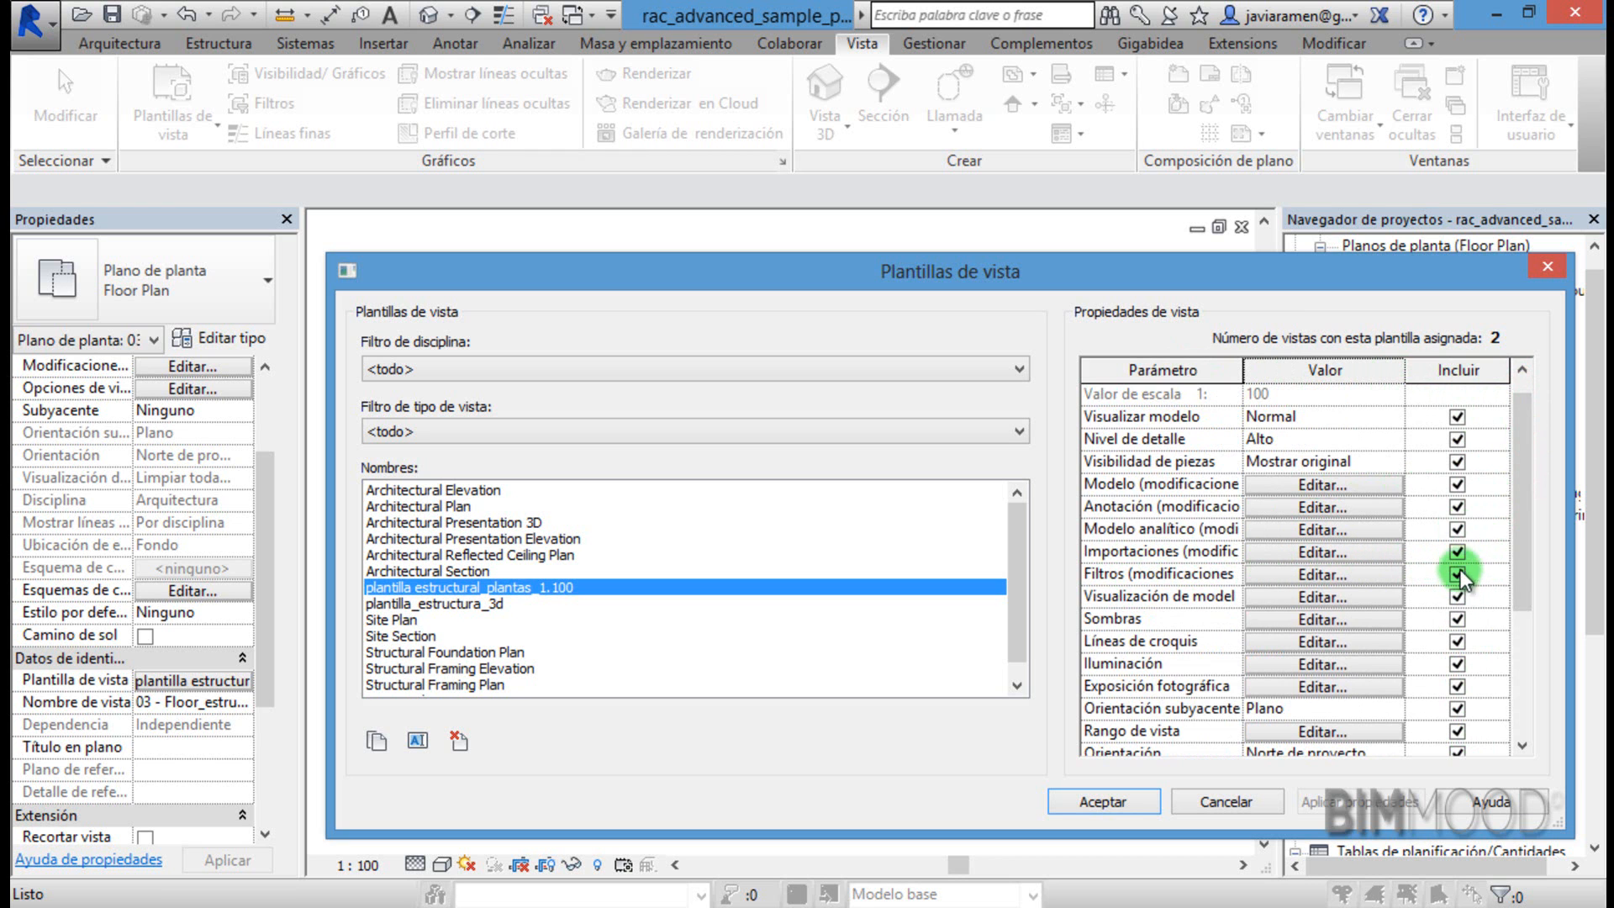
{"action": "left_click_drag", "start_coordinate": [1529, 403], "coordinate": [1526, 619]}
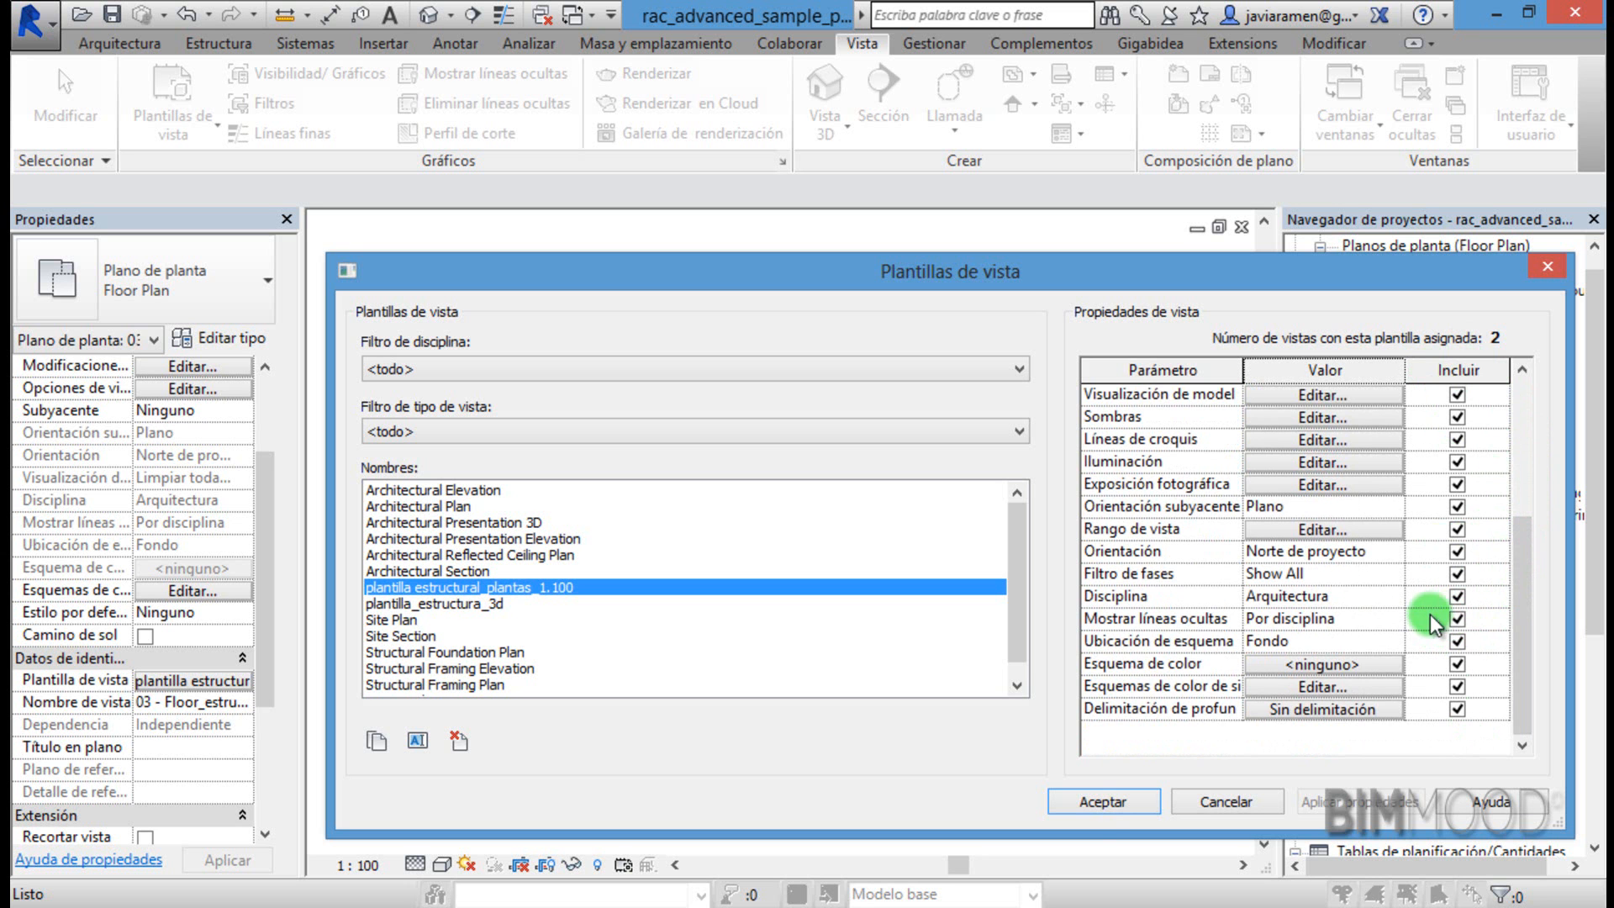
{"action": "left_click", "coordinate": [1112, 800]}
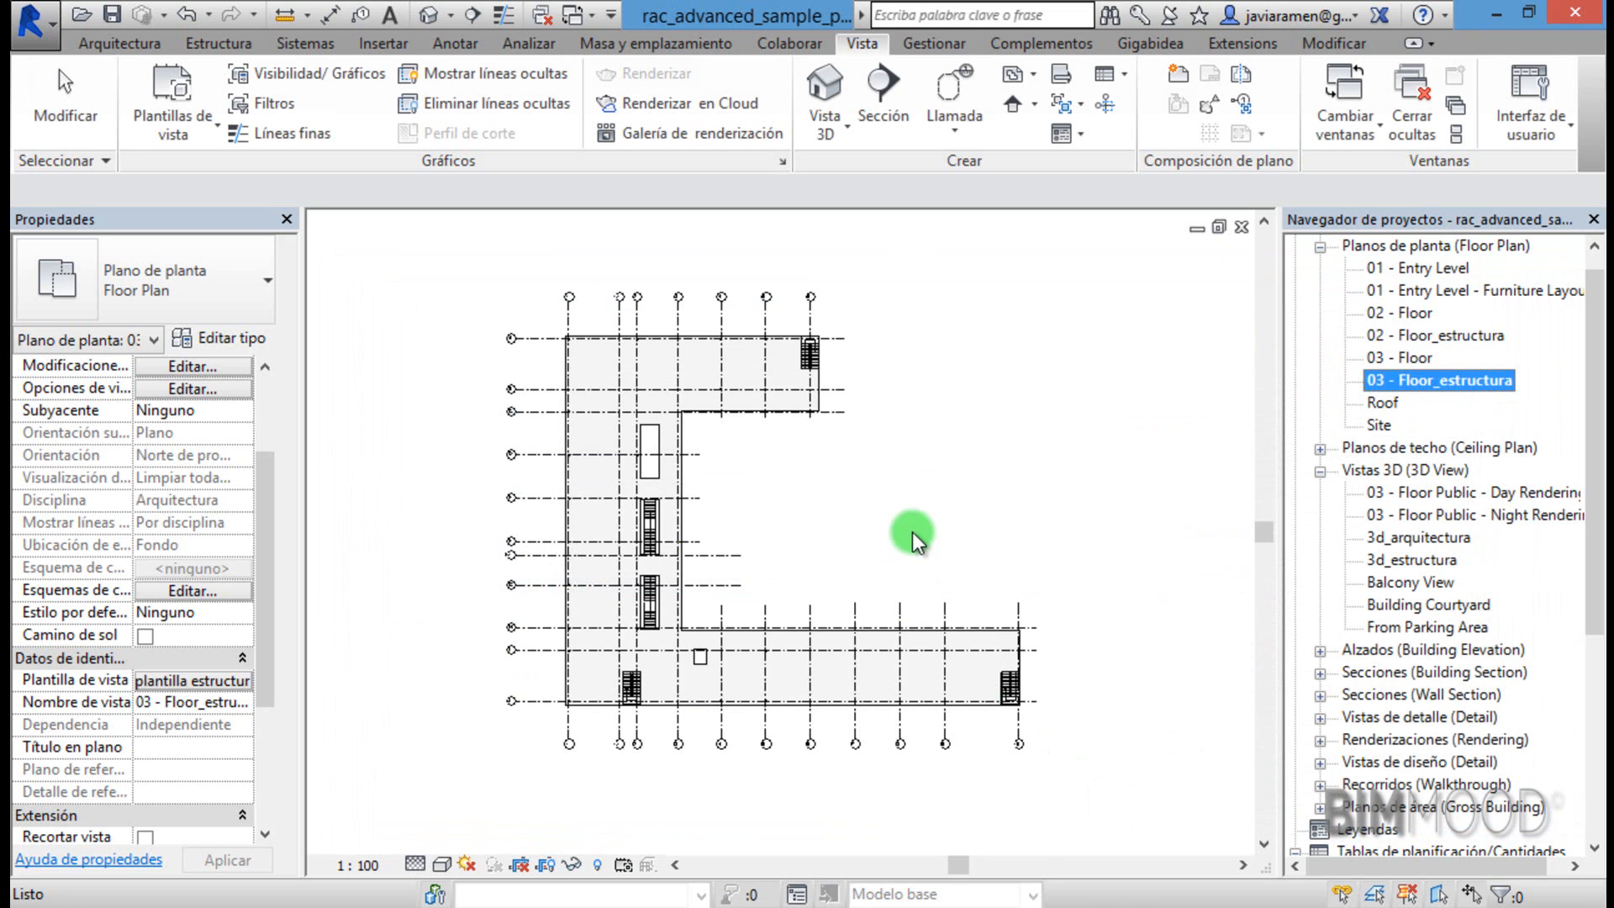
{"action": "left_click", "coordinate": [911, 533]}
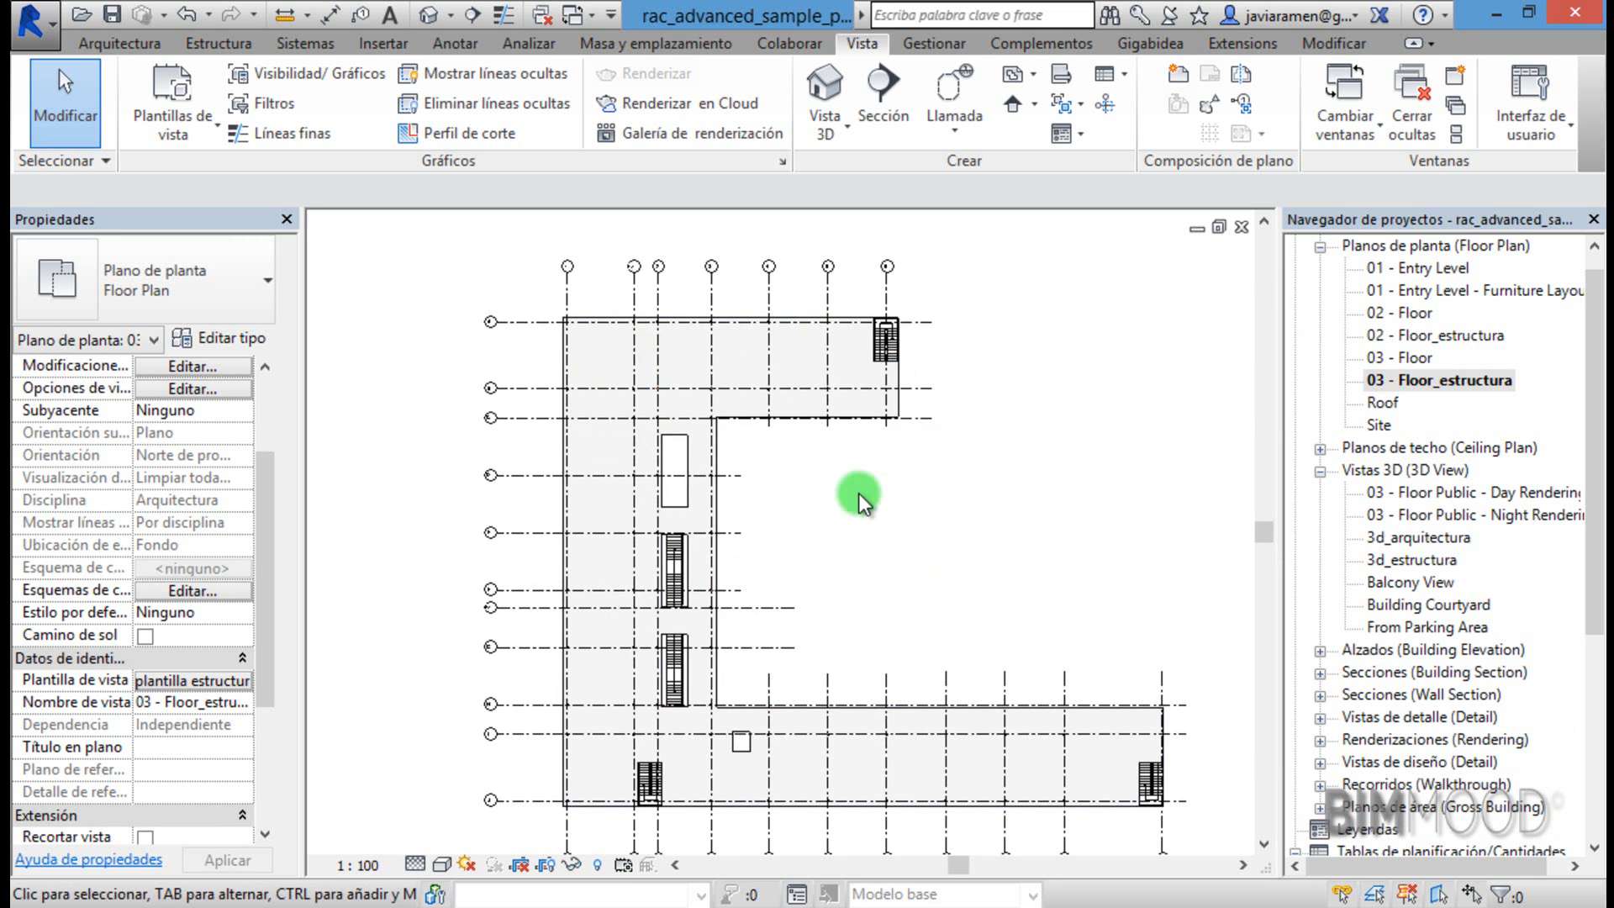
{"action": "scroll", "coordinate": [681, 538], "scroll_direction": "down", "scroll_amount": 1}
{"action": "scroll", "coordinate": [724, 713], "scroll_direction": "up", "scroll_amount": 2}
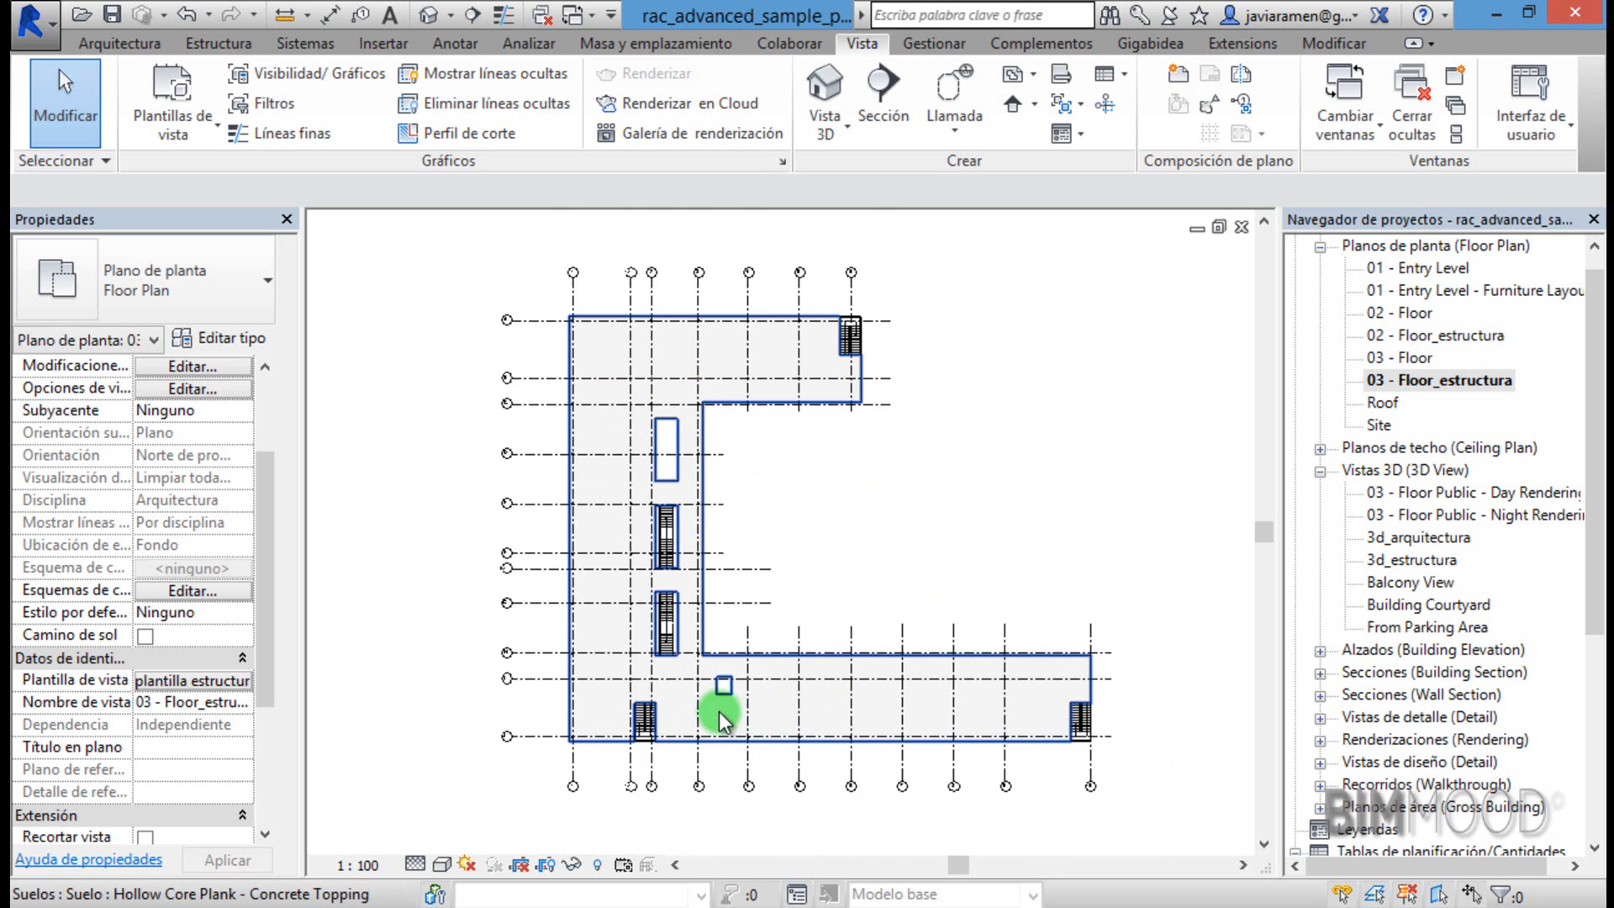
{"action": "left_click", "coordinate": [959, 502]}
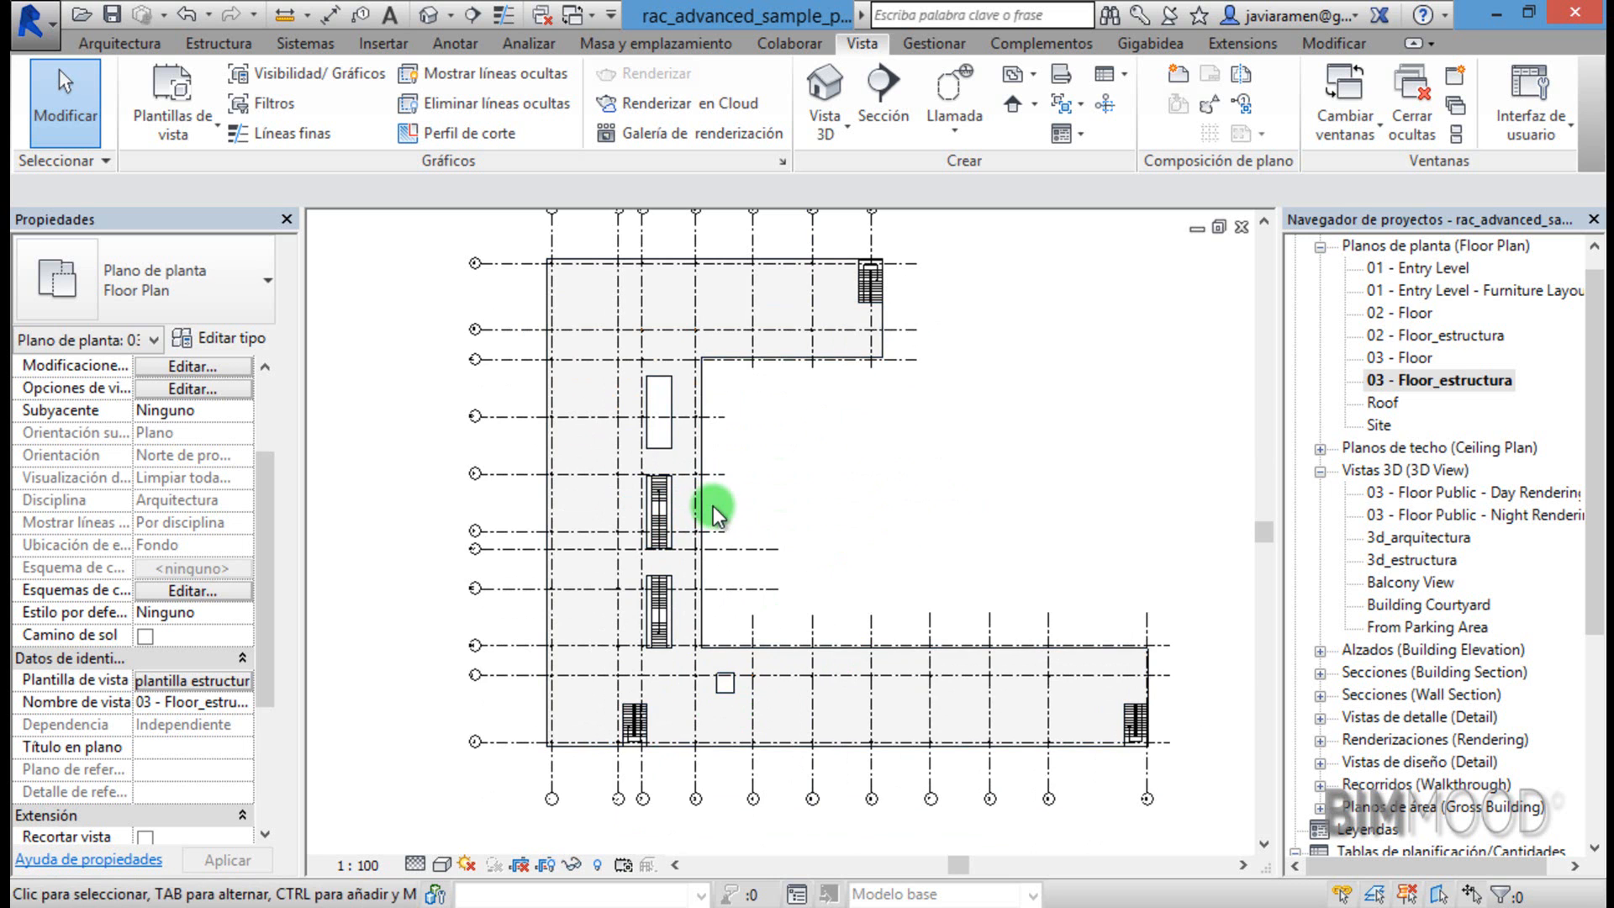
{"action": "scroll", "coordinate": [775, 528], "scroll_direction": "down", "scroll_amount": 2}
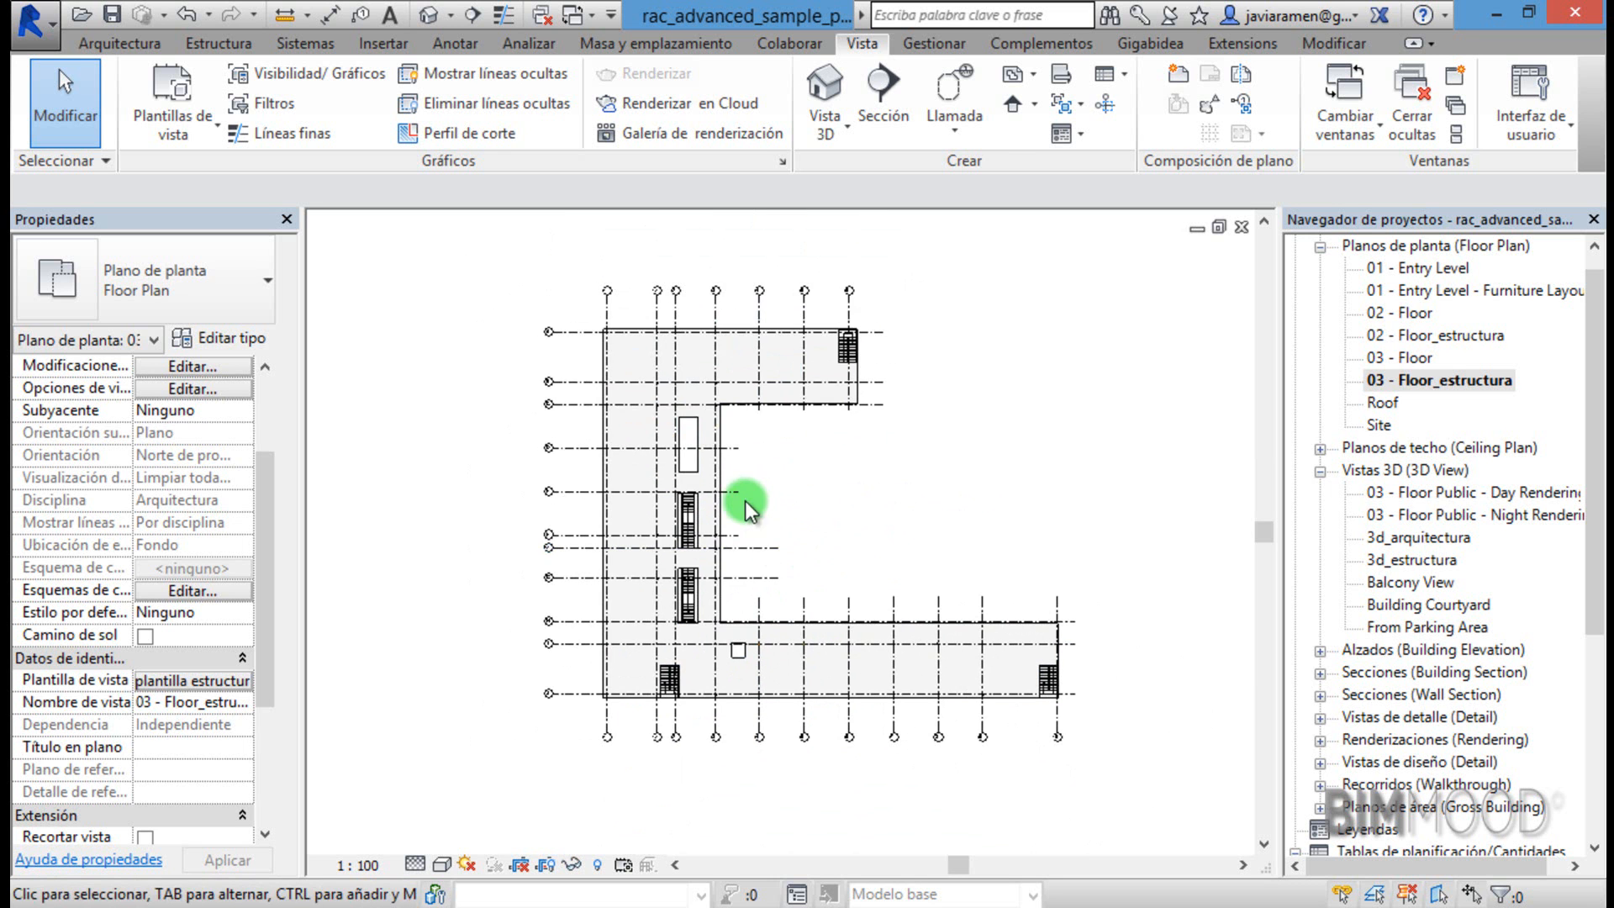
{"action": "scroll", "coordinate": [736, 497], "scroll_direction": "up", "scroll_amount": 2}
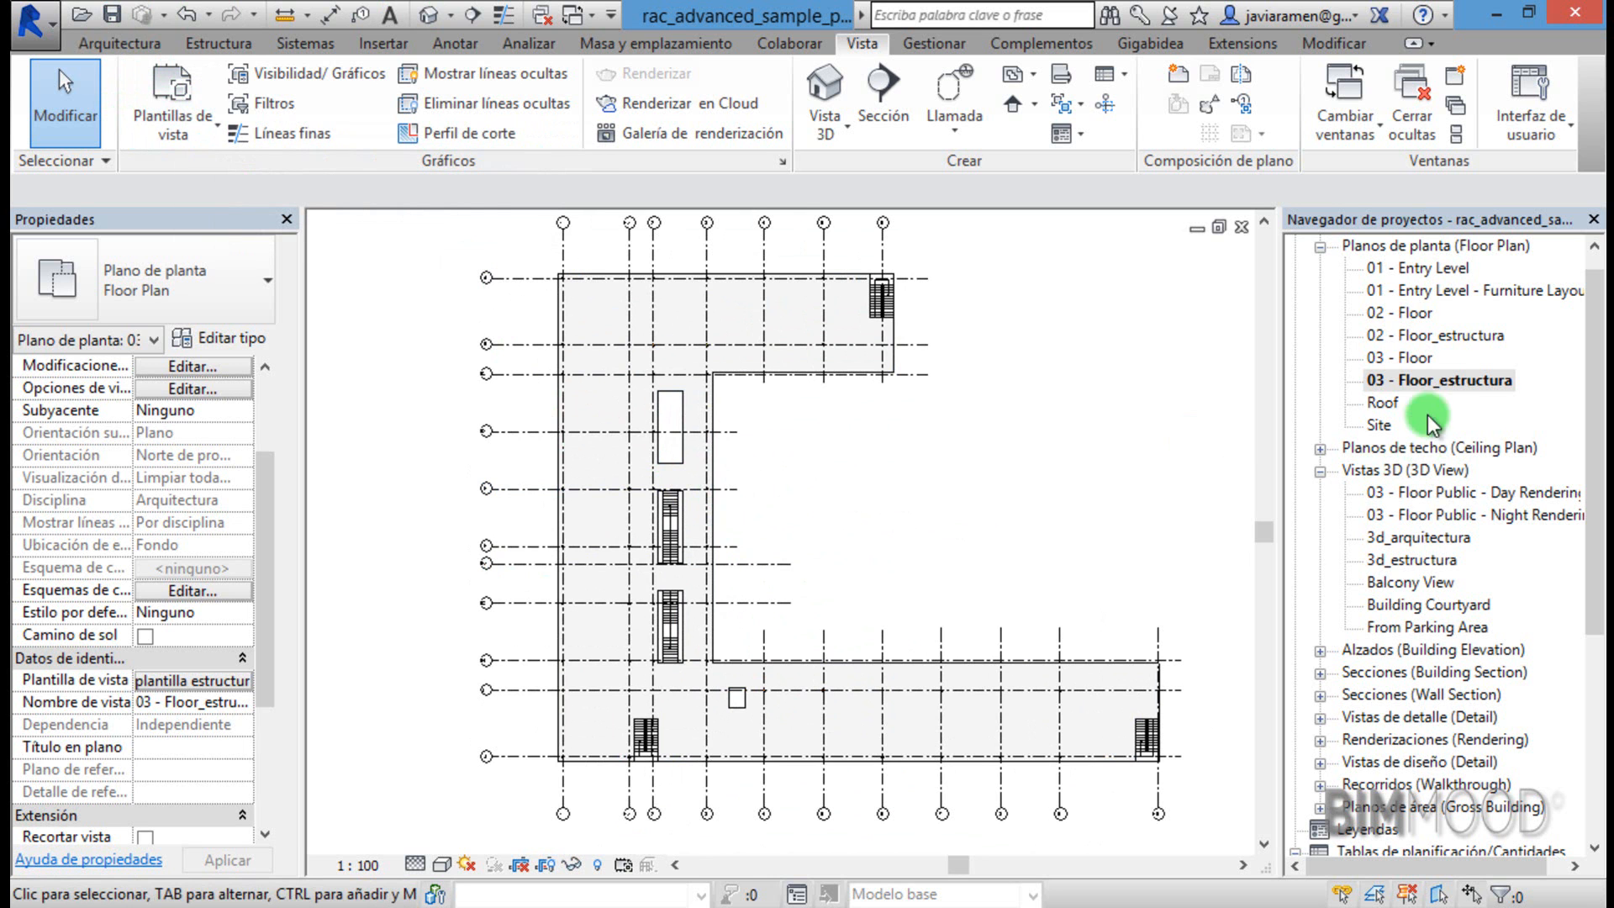
Open the 03 - Floor plan and duplicate the view with its detailing.
{"action": "double_click", "coordinate": [1417, 356]}
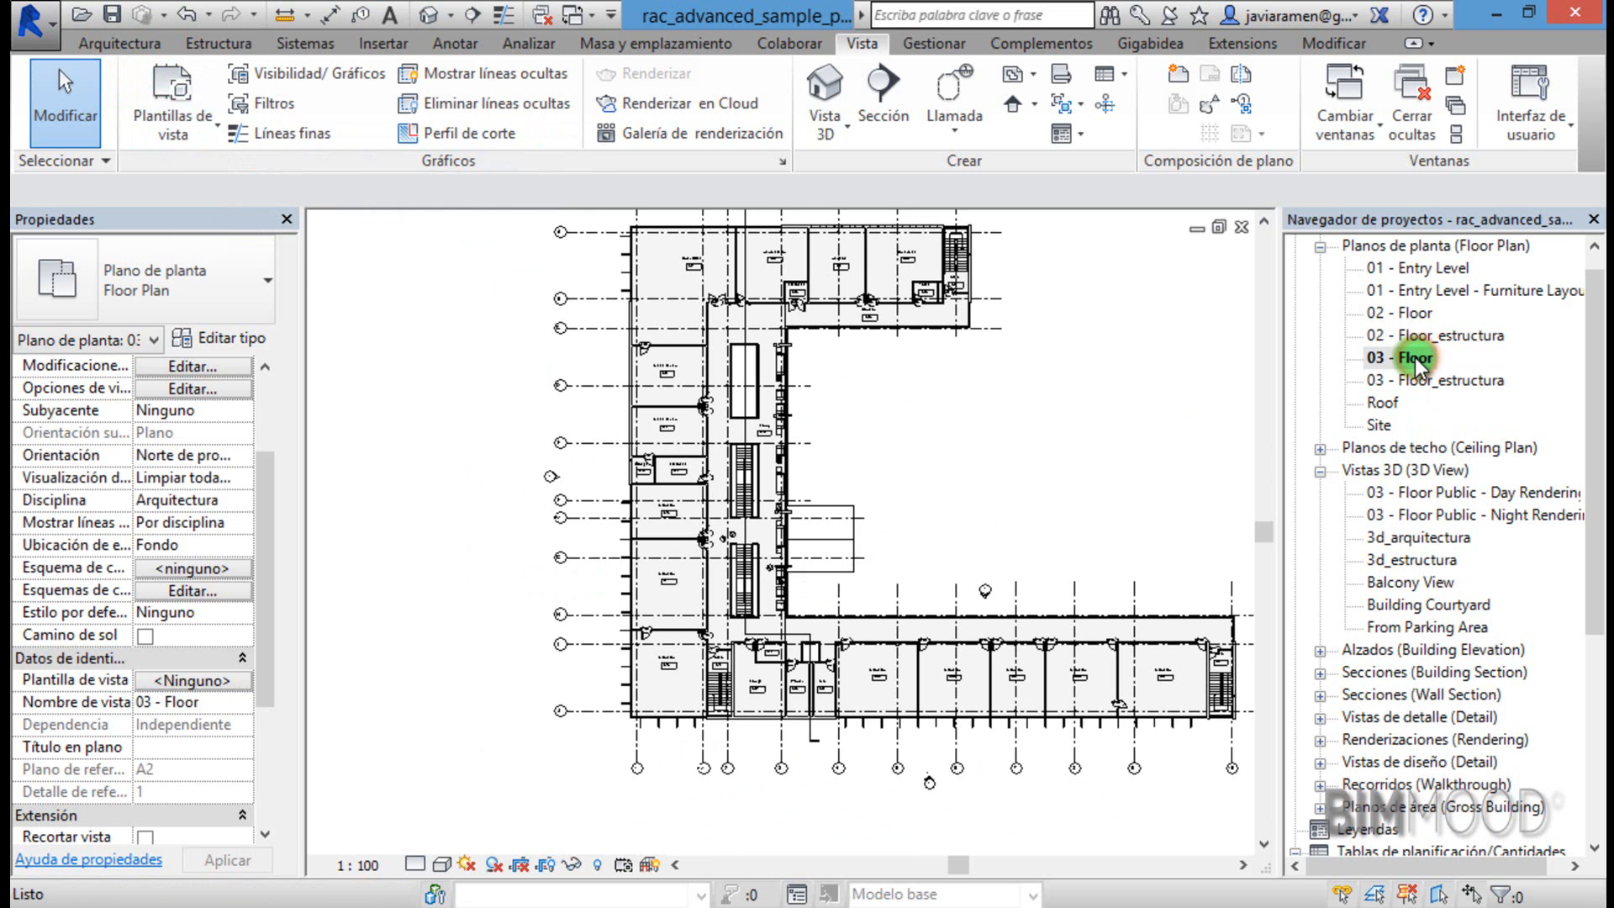
{"action": "right_click", "coordinate": [1416, 358]}
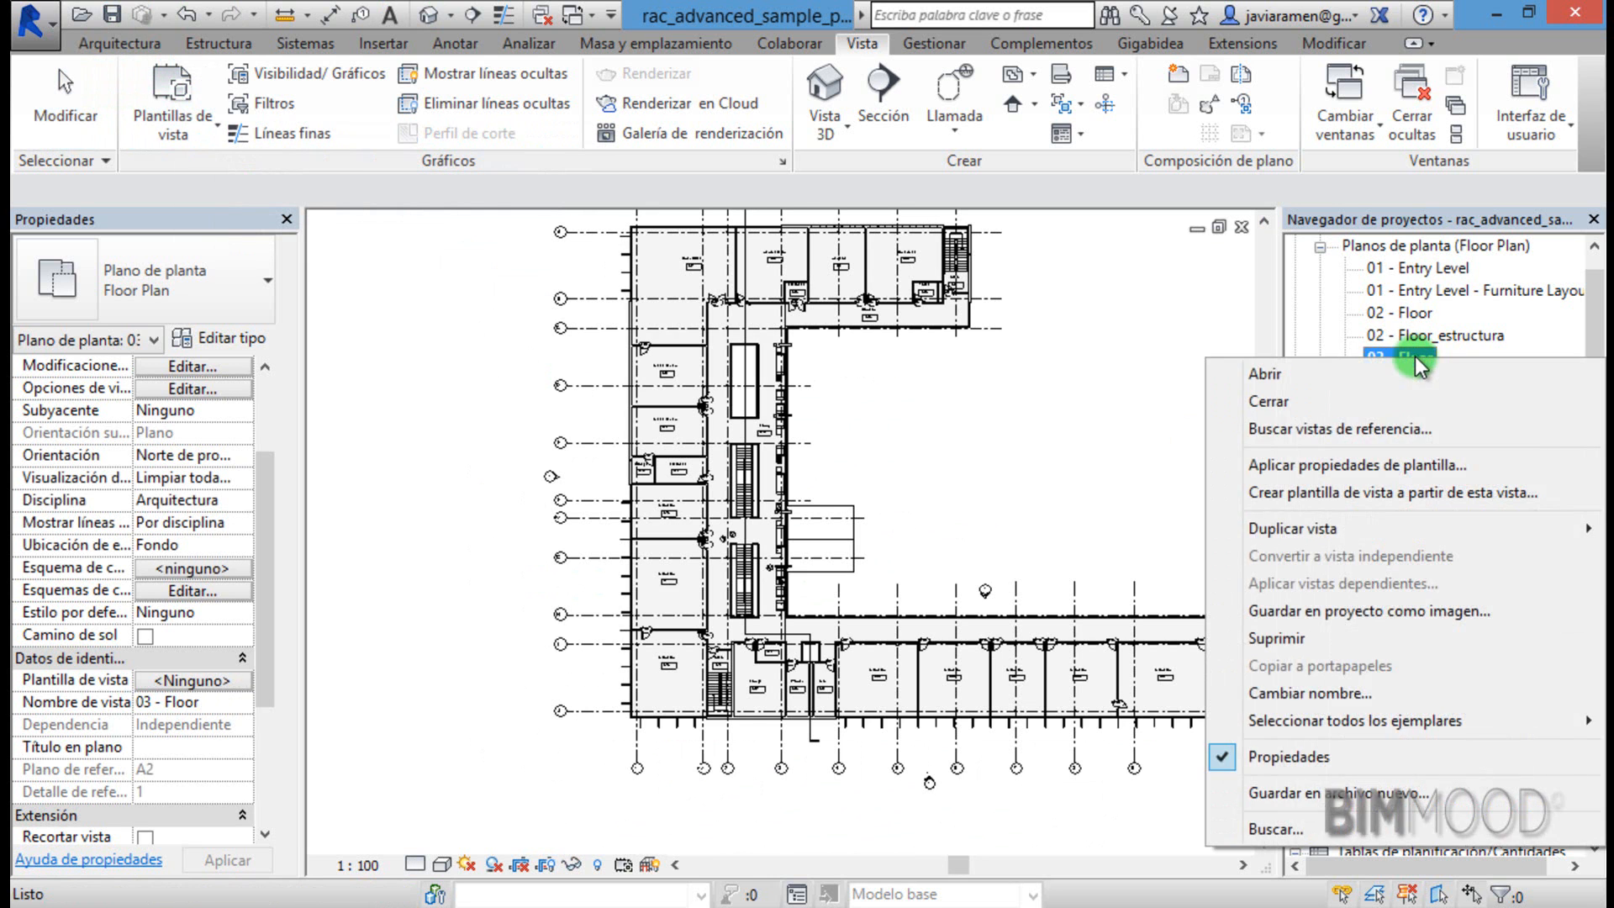
{"action": "mouse_move", "coordinate": [1320, 528]}
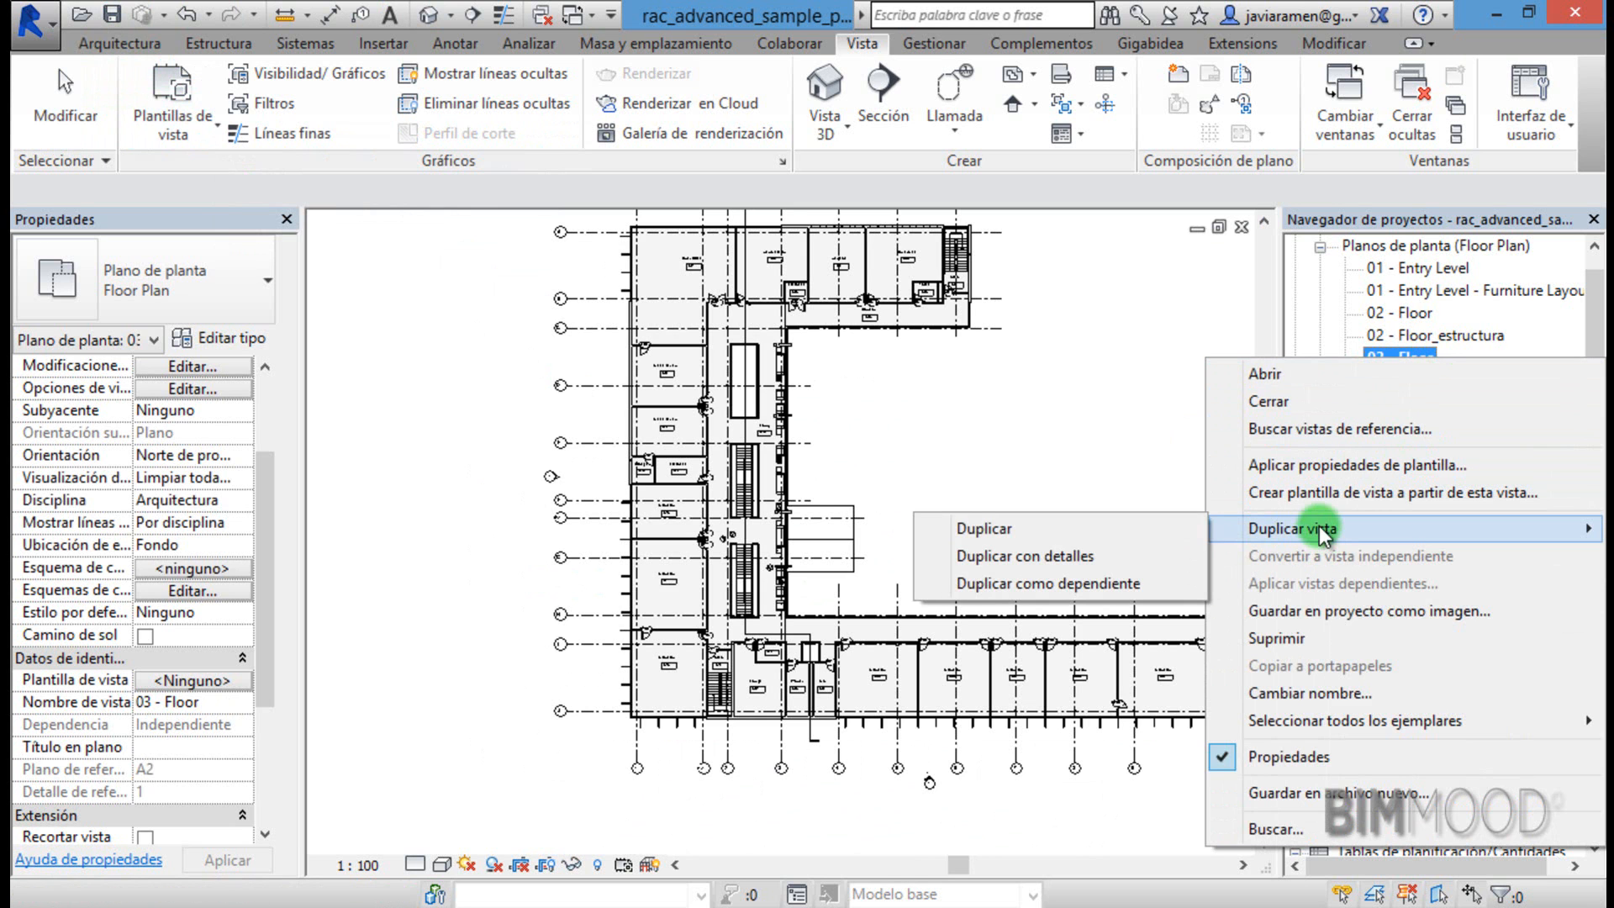
{"action": "left_click", "coordinate": [1061, 556]}
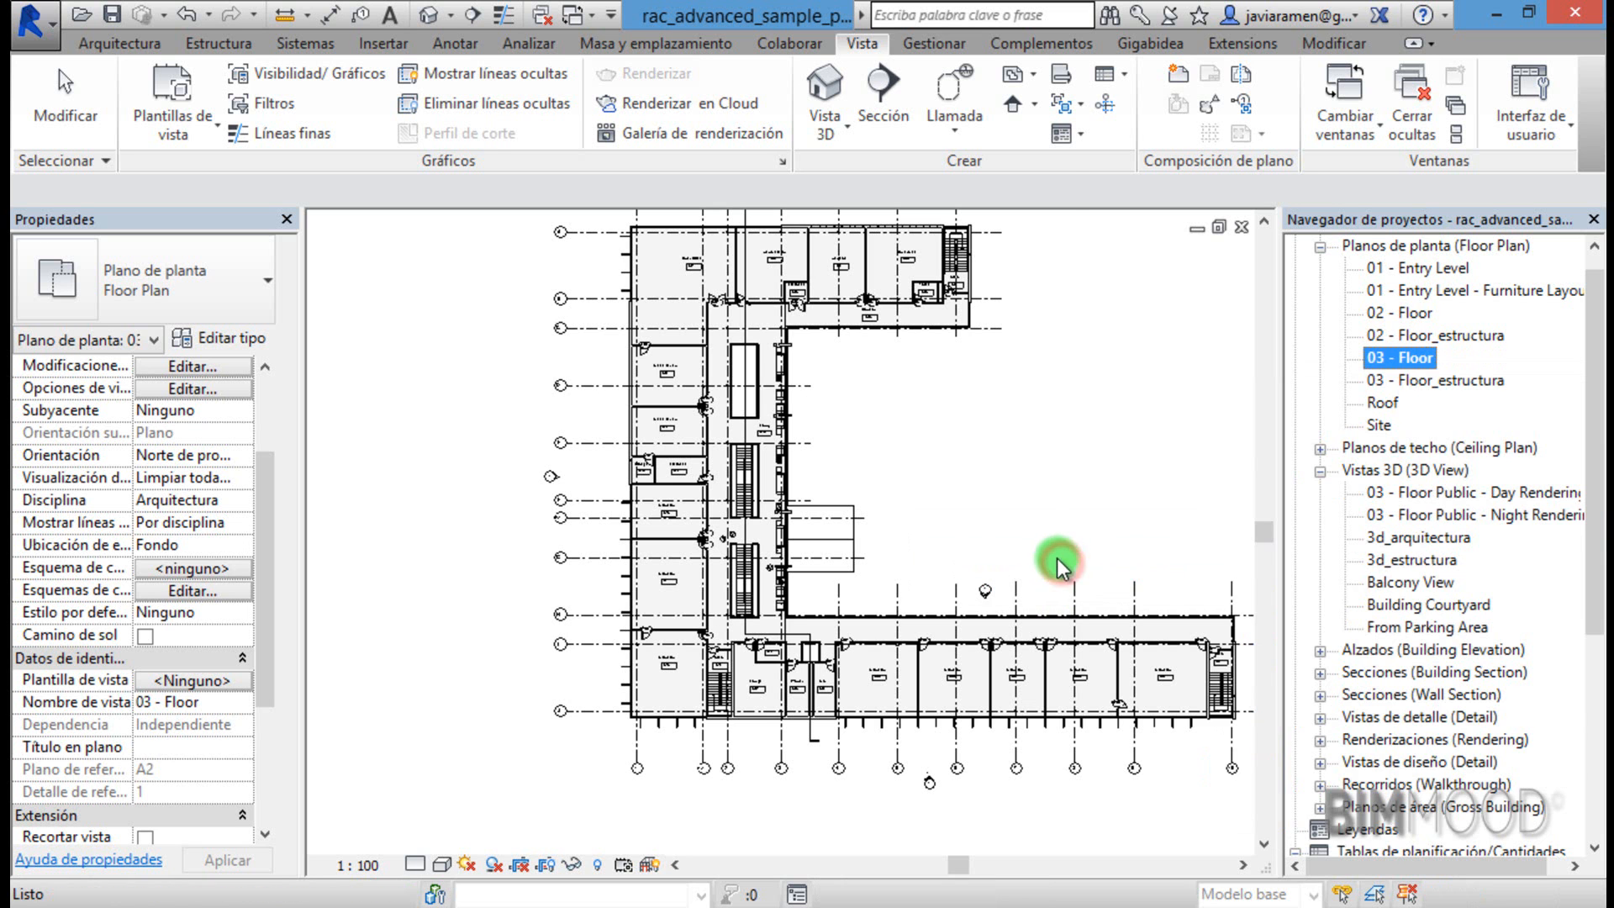
Rename the duplicated floor plan as 03 - Floor_estructura_2.
{"action": "right_click", "coordinate": [1428, 376]}
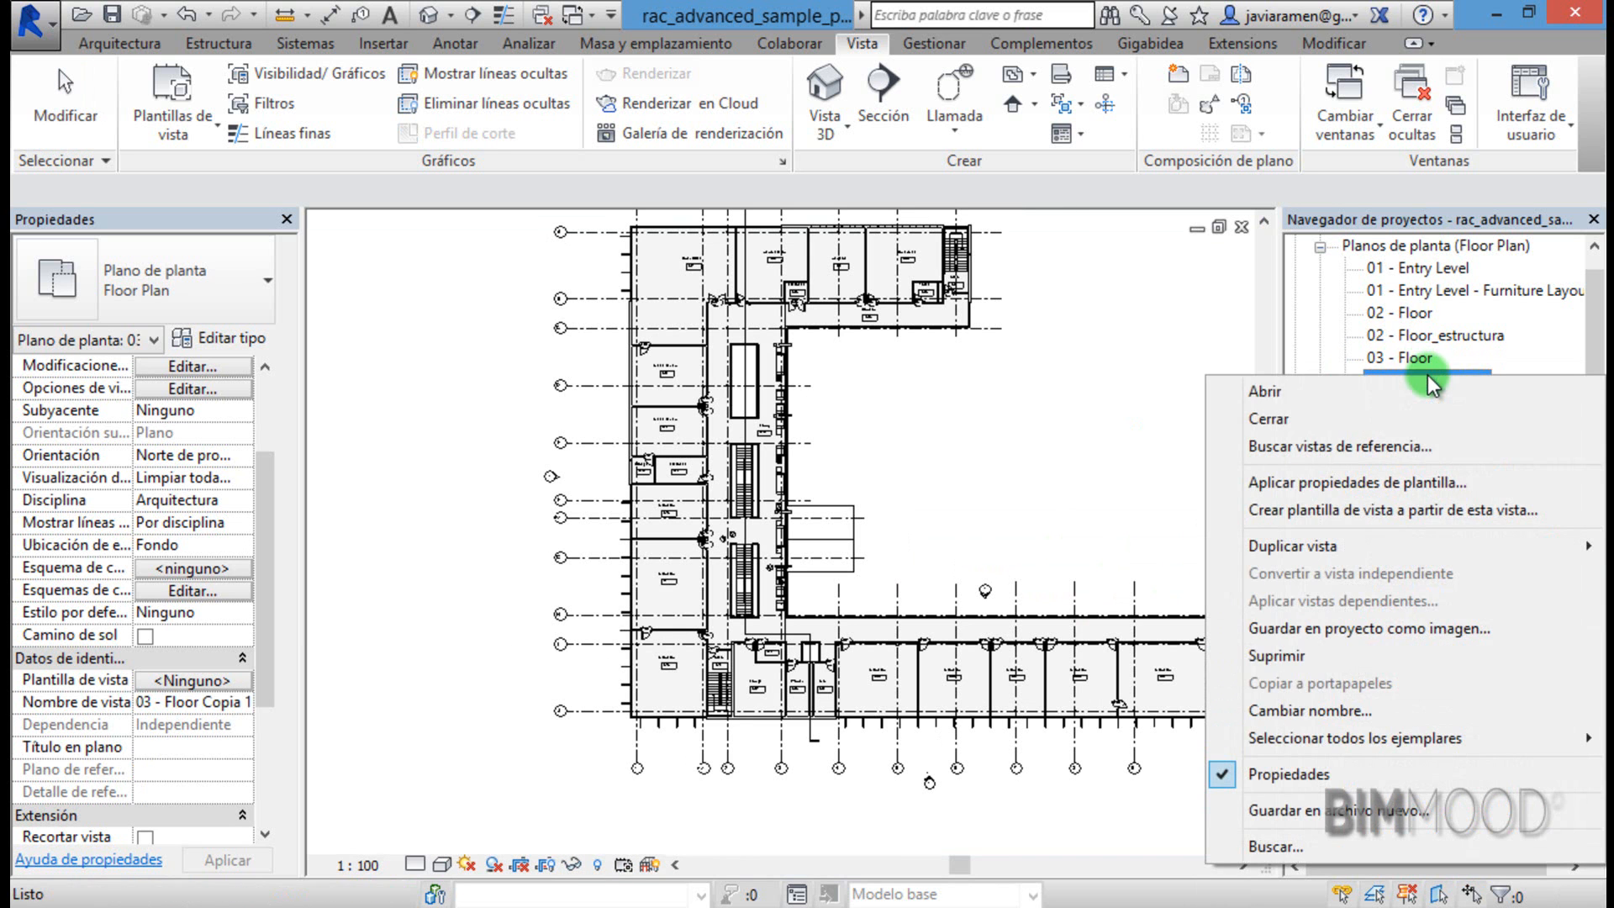
{"action": "left_click", "coordinate": [1345, 710]}
{"action": "left_click", "coordinate": [486, 479]}
{"action": "left_click_drag", "start_coordinate": [486, 479], "coordinate": [419, 479]}
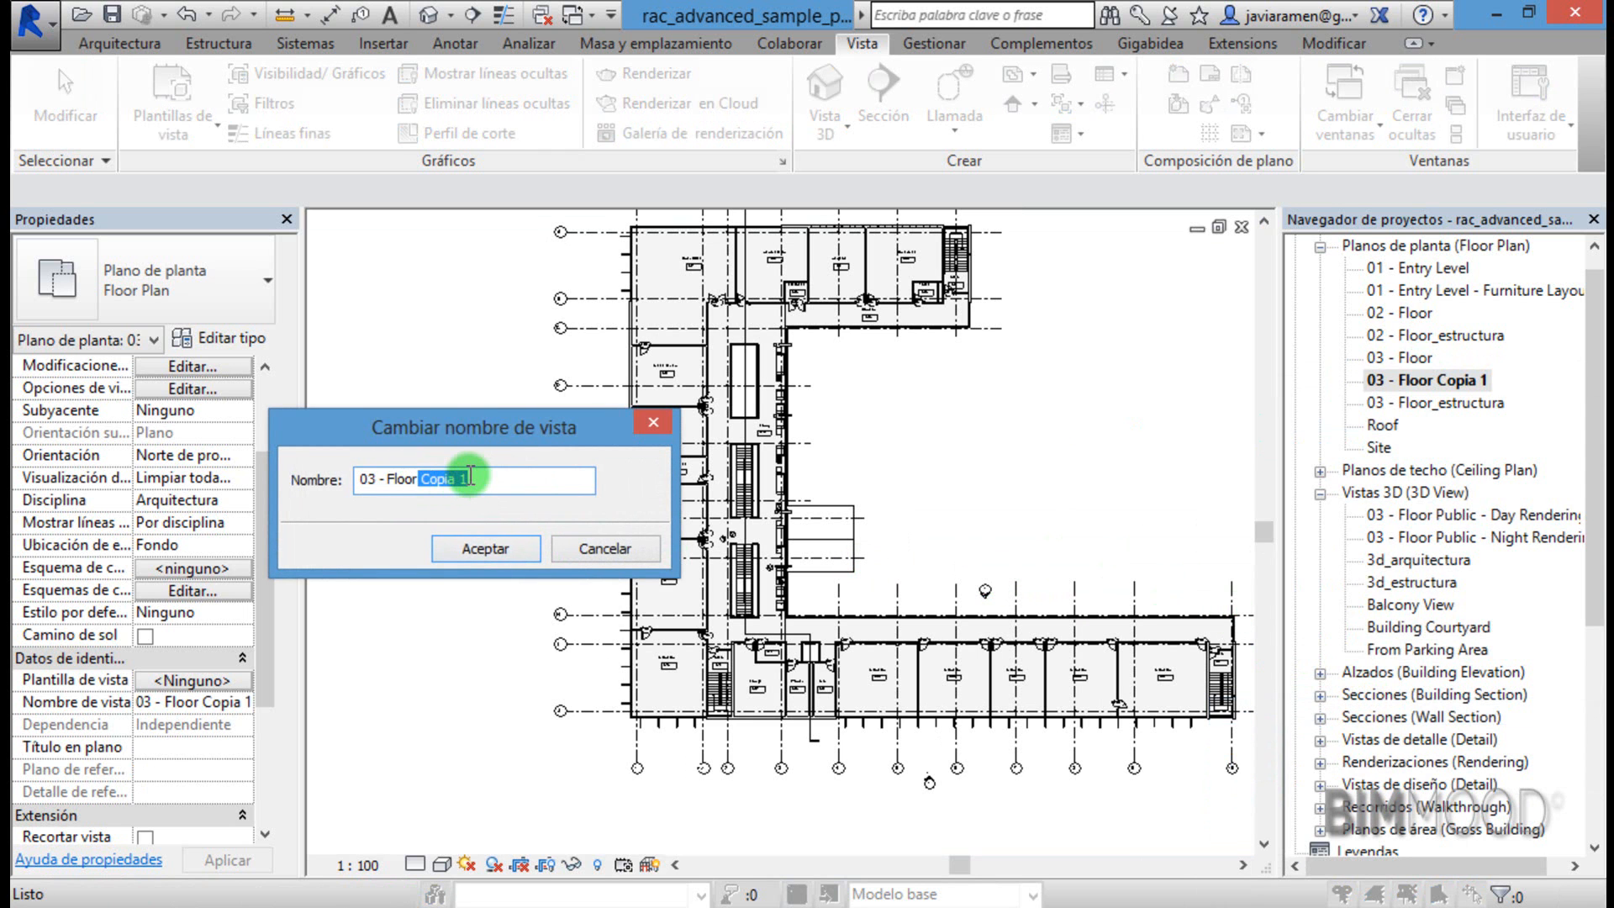
{"action": "key", "text": "BackSpace"}
{"action": "type", "text": "_estructura_2"}
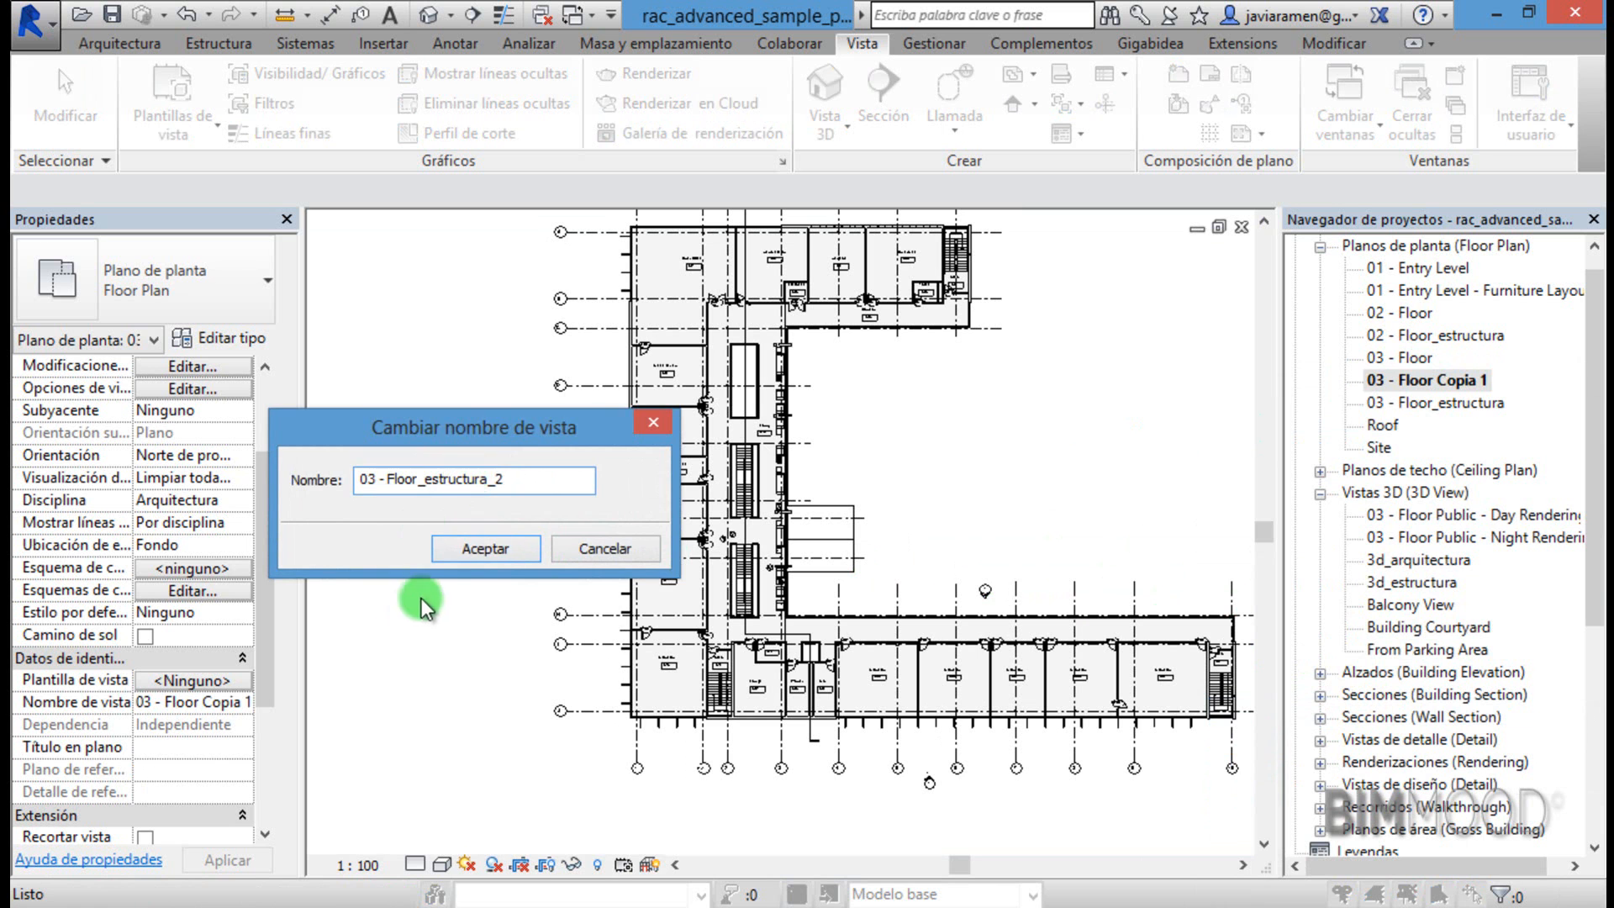
{"action": "left_click", "coordinate": [486, 556]}
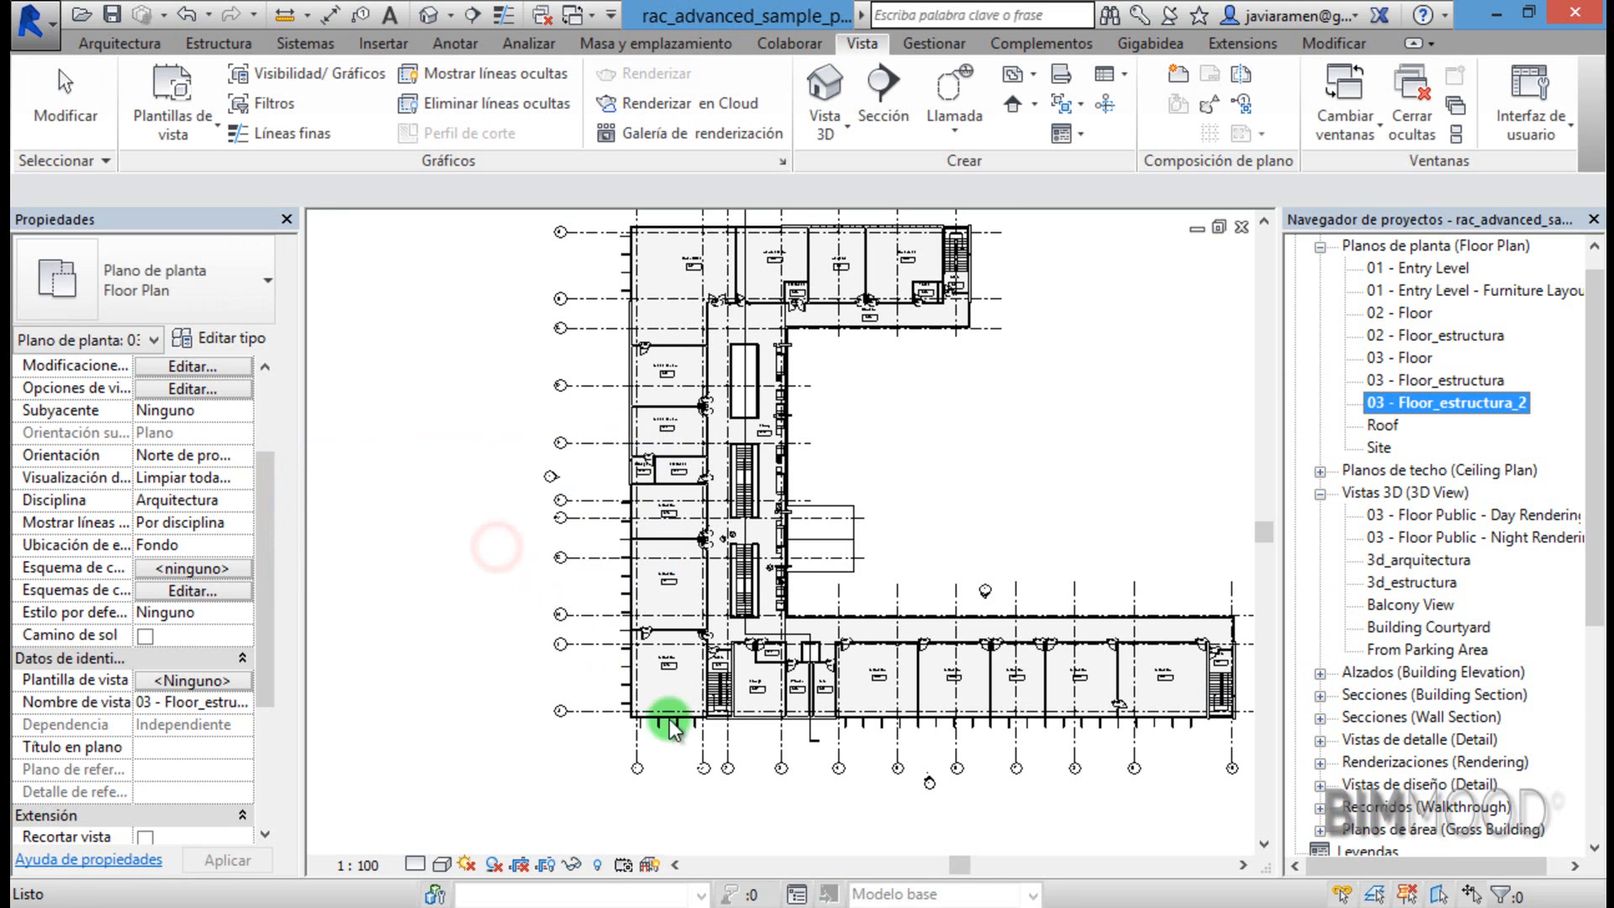
Open the visibility/graphics overrides of 03 - Floor_estructura_2 and turn off the Aparatos eléctricos, Aparatos sanitarios and Aparcamiento model categories.
{"action": "left_click", "coordinate": [520, 770]}
{"action": "scroll", "coordinate": [814, 607], "scroll_direction": "up", "scroll_amount": 1}
{"action": "scroll", "coordinate": [429, 694], "scroll_direction": "down", "scroll_amount": 1}
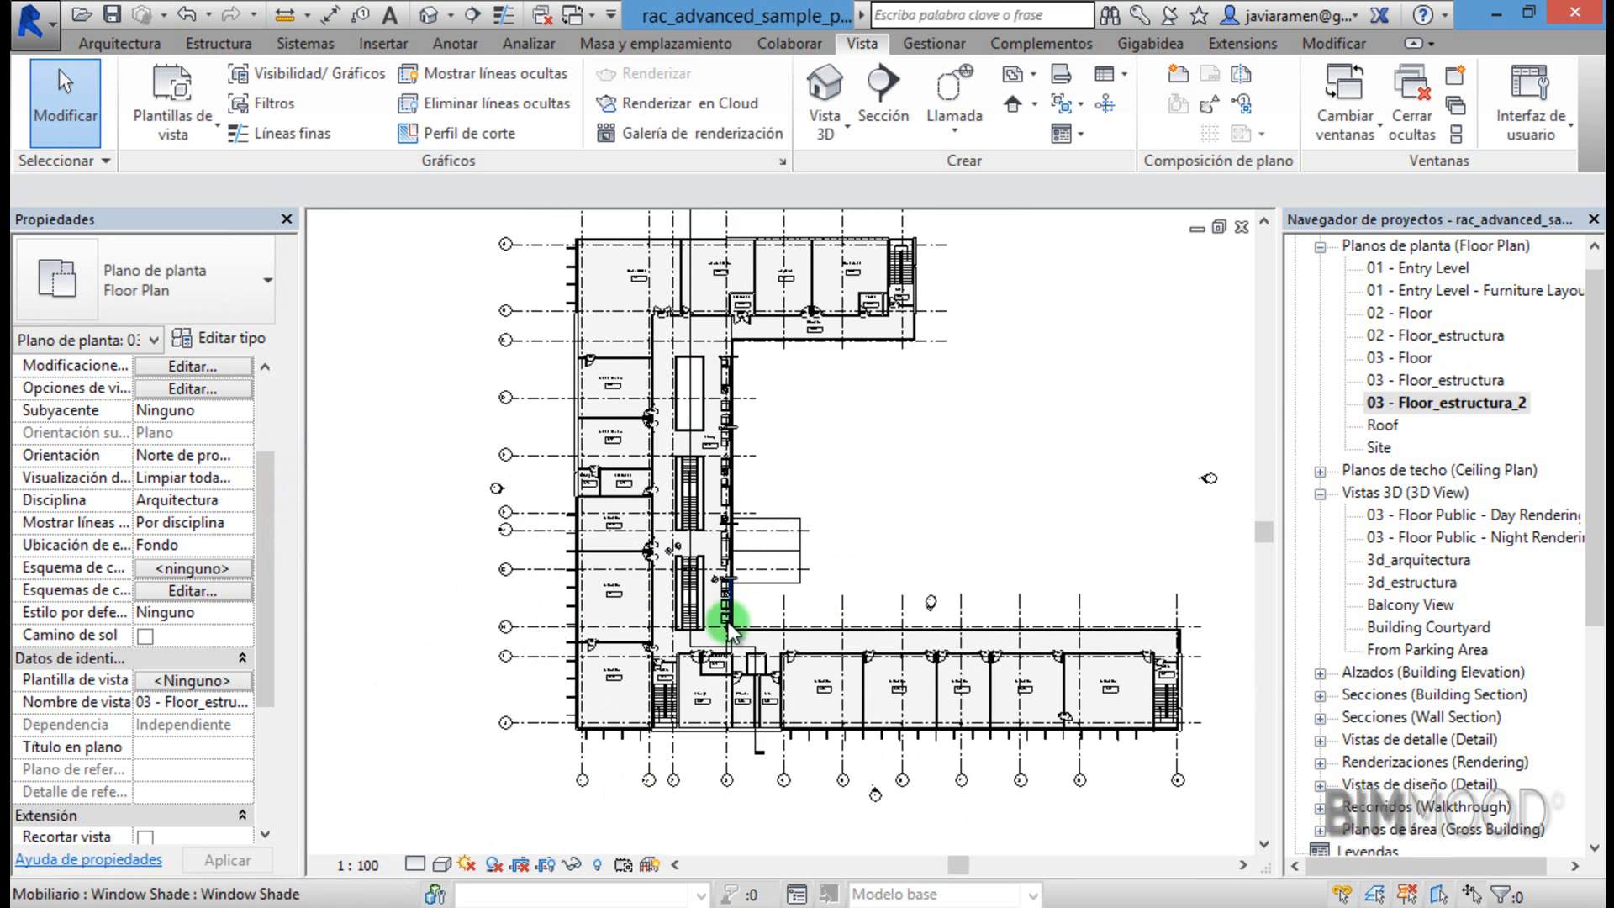
{"action": "scroll", "coordinate": [721, 622], "scroll_direction": "up", "scroll_amount": 1}
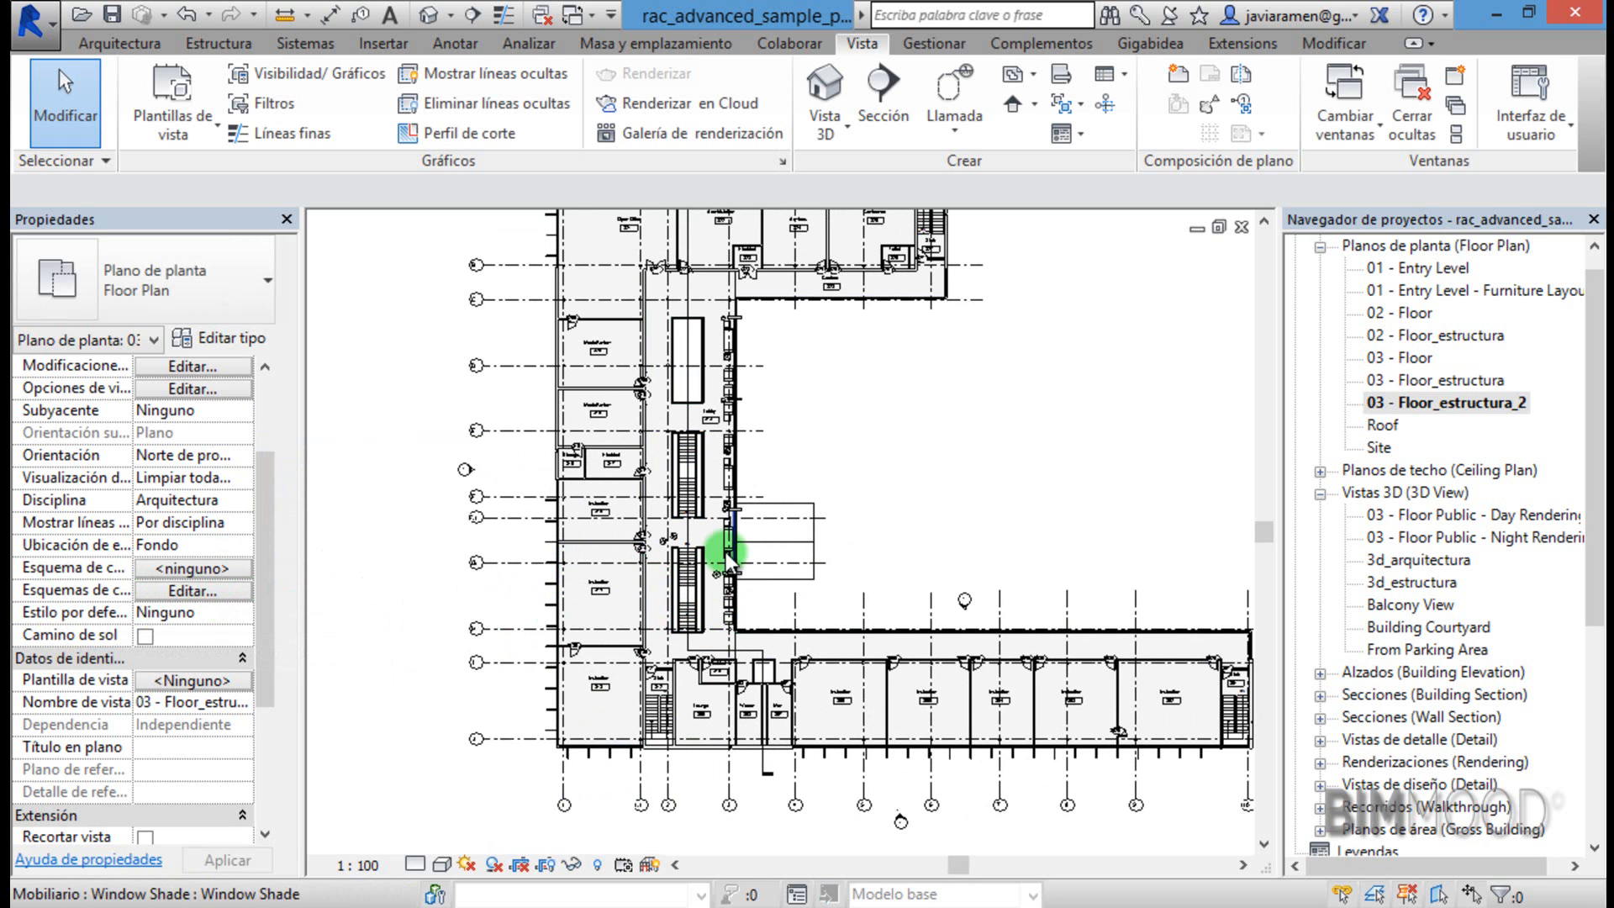
{"action": "key", "text": "v"}
{"action": "key", "text": "g"}
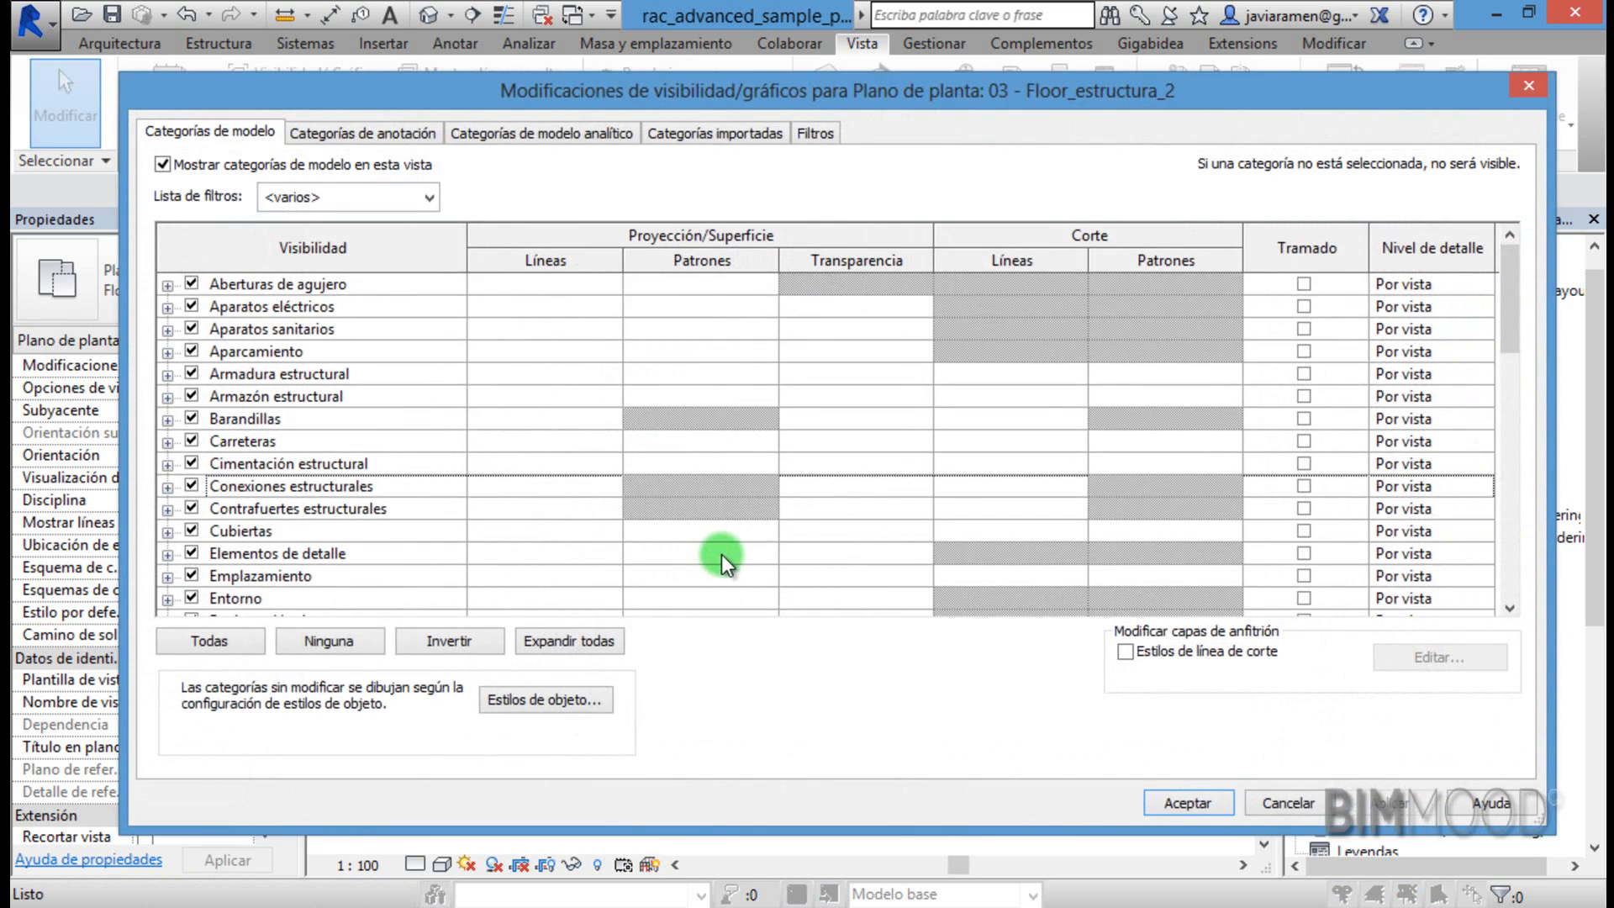
{"action": "mouse_move", "coordinate": [1405, 93]}
{"action": "left_mouse_down"}
{"action": "mouse_move", "coordinate": [547, 162]}
{"action": "mouse_move", "coordinate": [1407, 108]}
{"action": "left_mouse_up"}
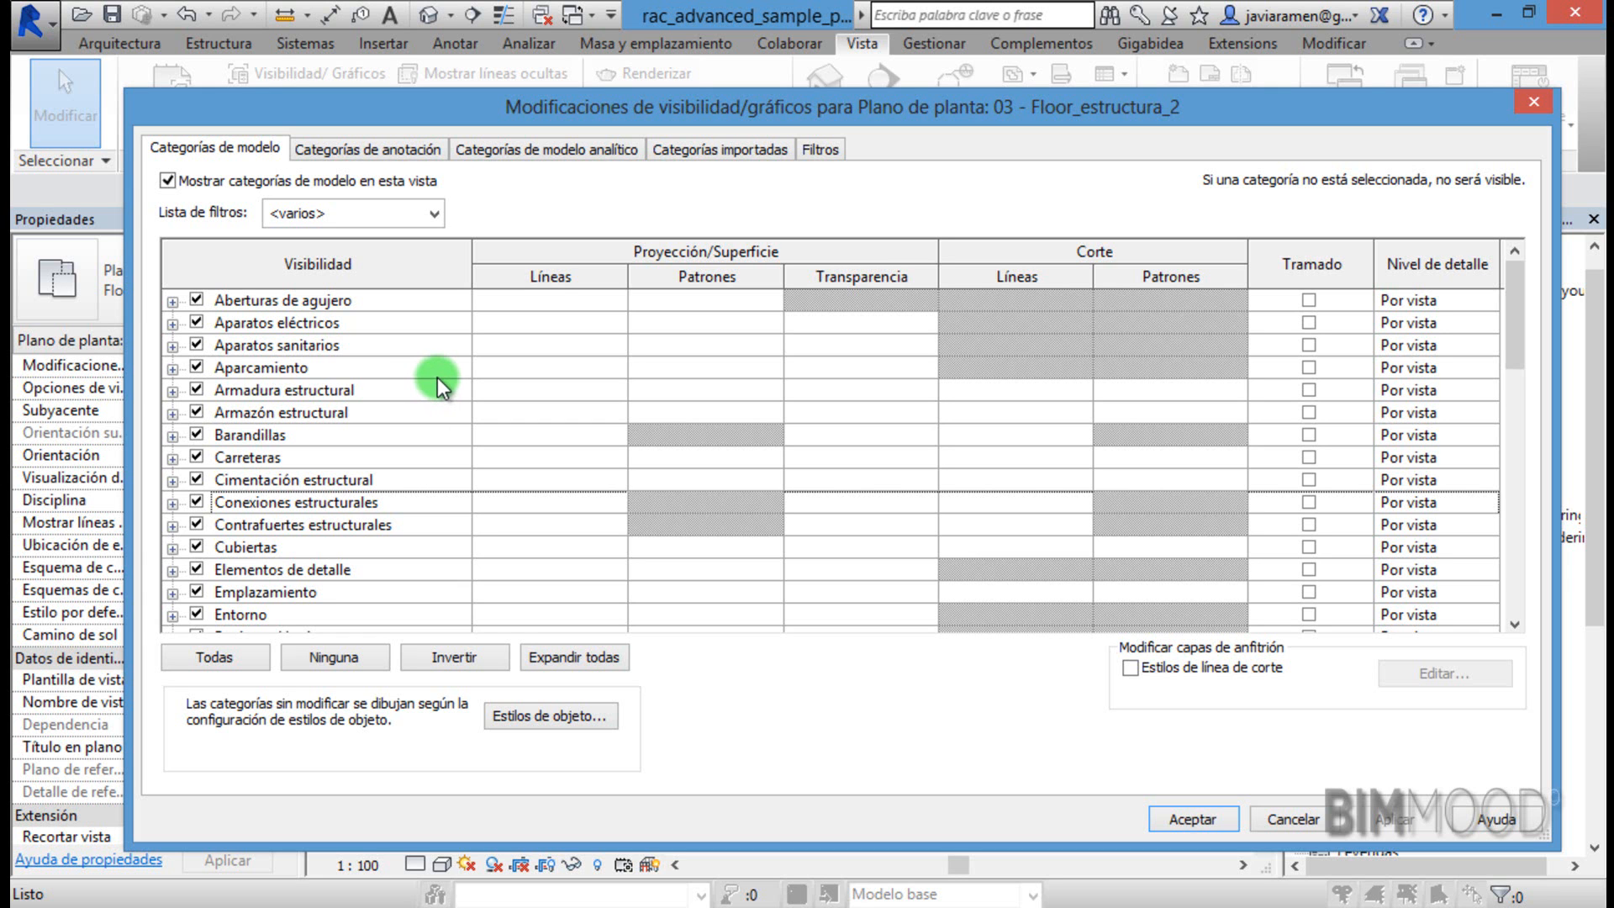
{"action": "left_click", "coordinate": [196, 323]}
{"action": "left_click", "coordinate": [197, 345]}
{"action": "left_click", "coordinate": [197, 367]}
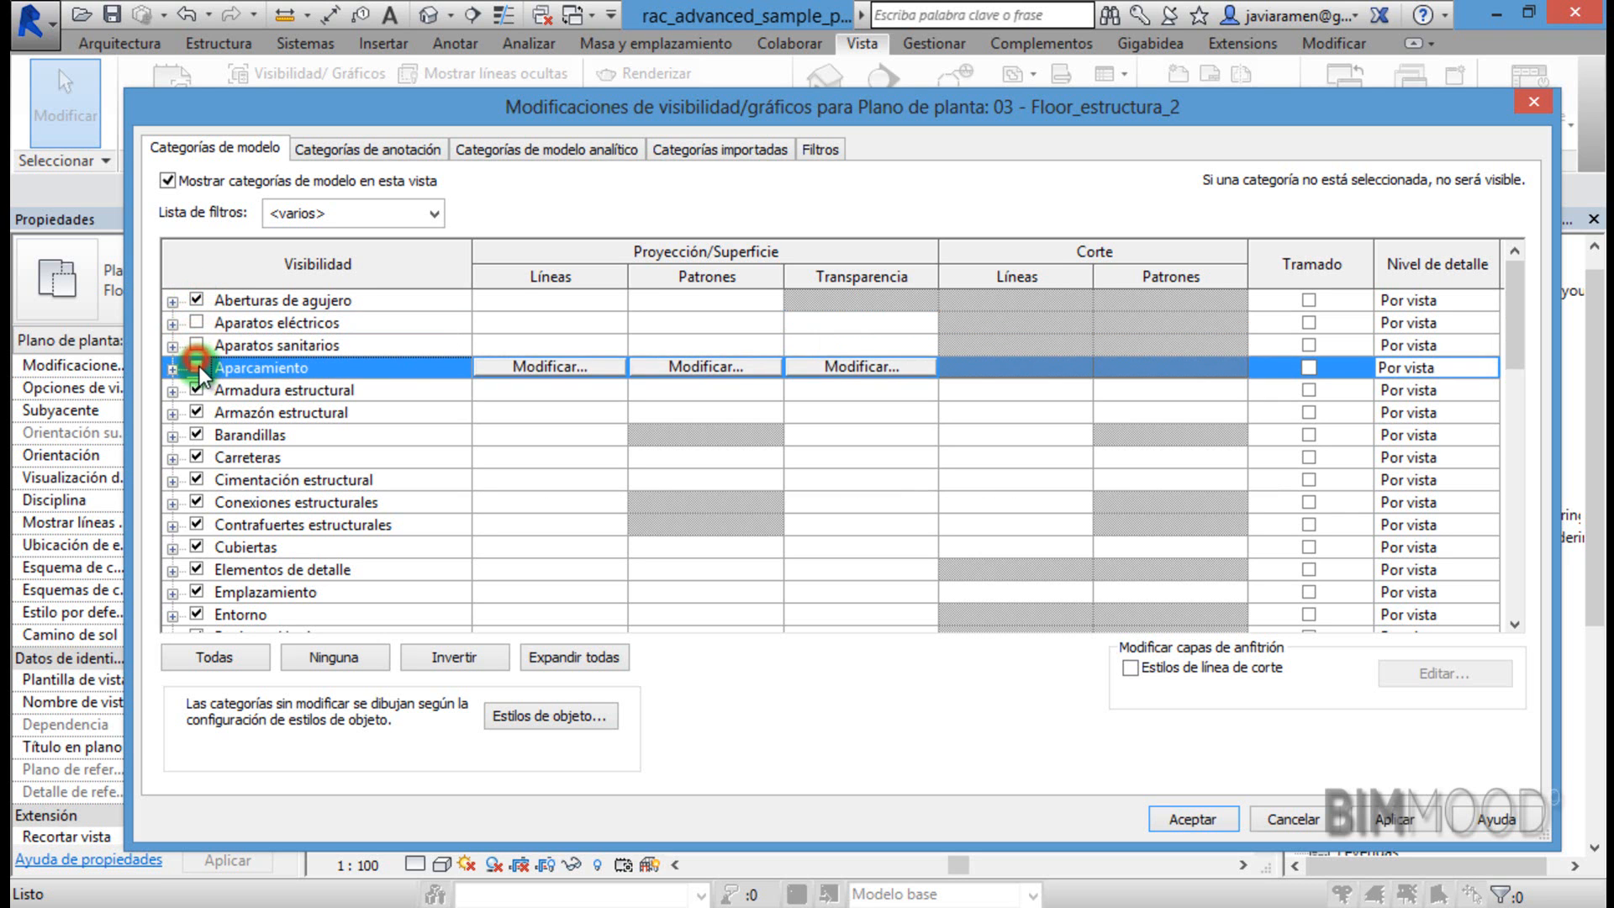
Turn off the Barandillas, Carreteras, Elementos de detalle, Emplazamiento and Entorno model categories.
{"action": "left_click", "coordinate": [196, 435]}
{"action": "left_click", "coordinate": [196, 458]}
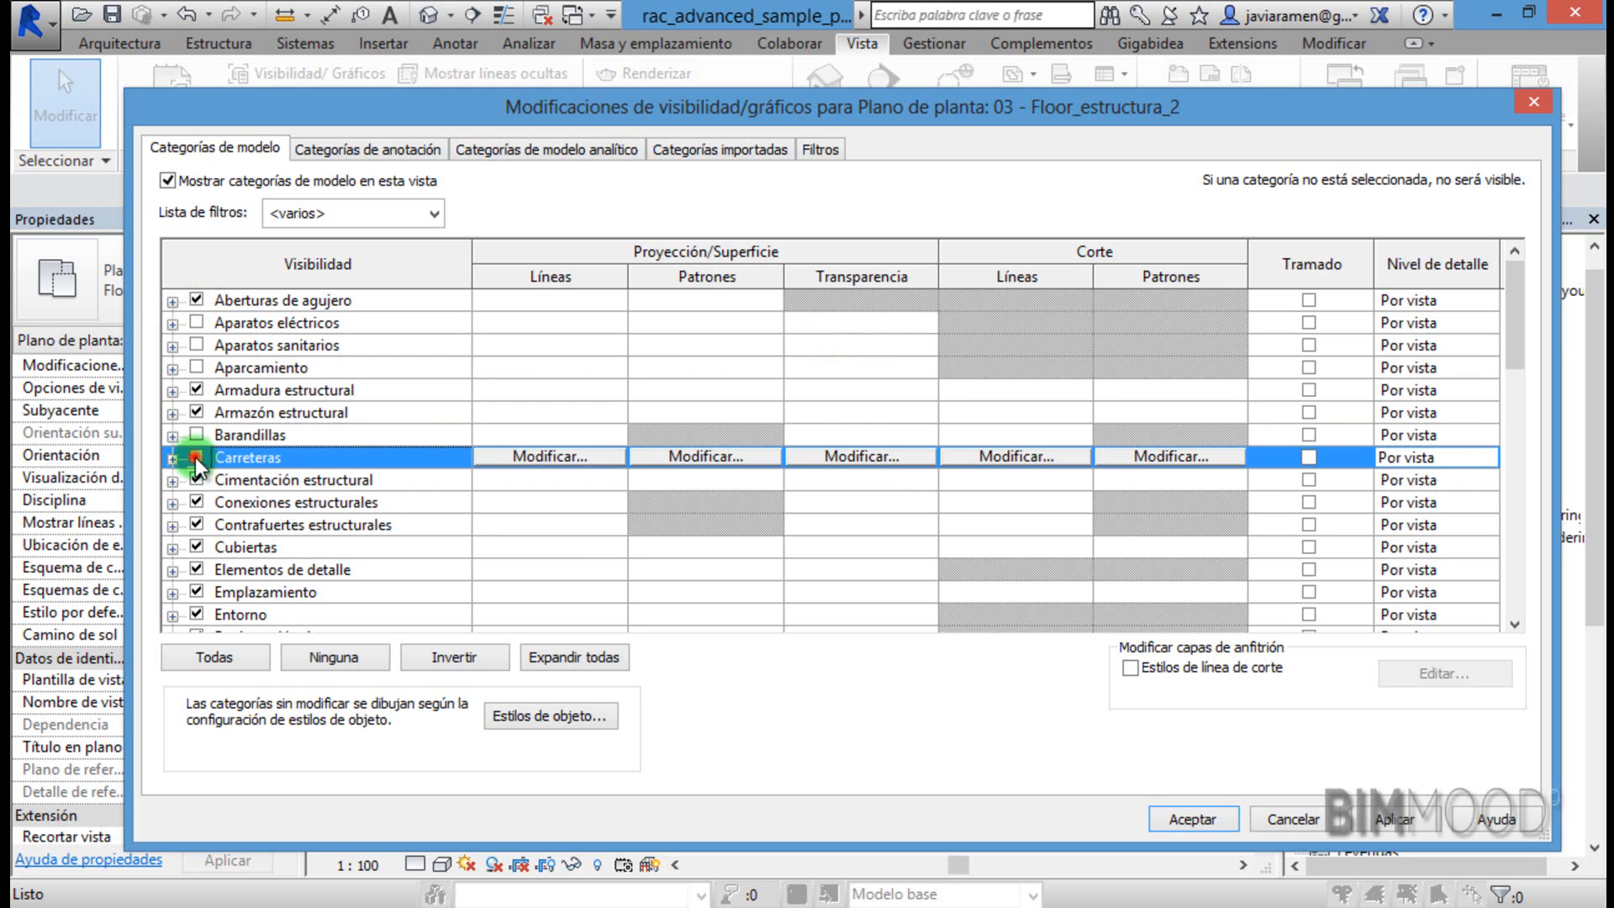
{"action": "left_click", "coordinate": [195, 478]}
{"action": "left_click", "coordinate": [196, 479]}
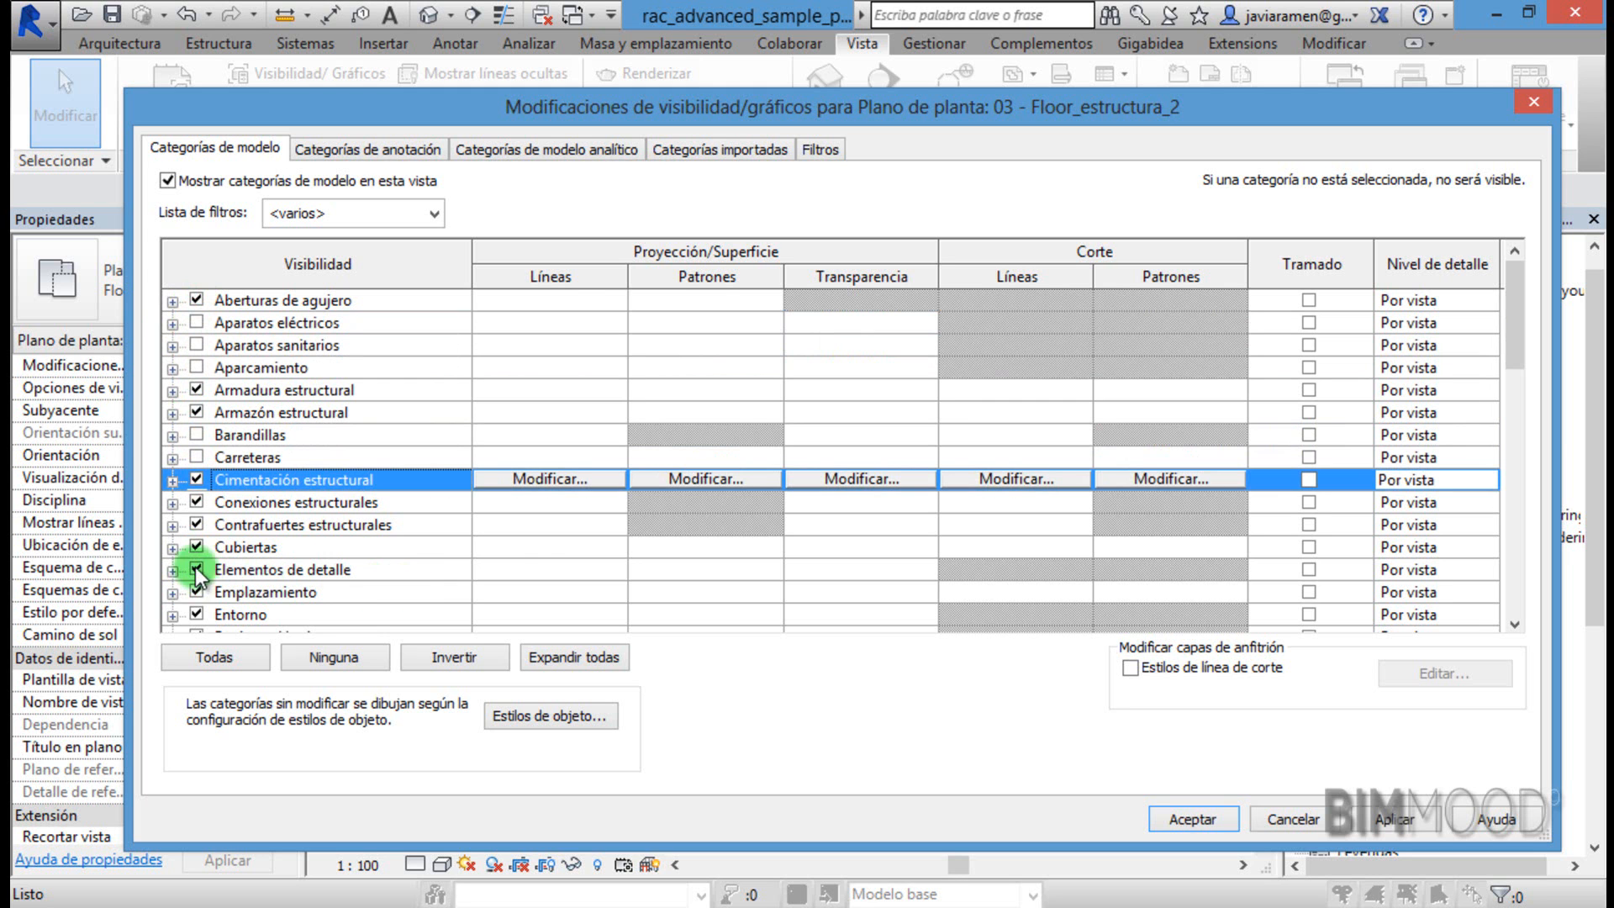
{"action": "left_click", "coordinate": [196, 569]}
{"action": "left_click", "coordinate": [195, 591]}
{"action": "left_click", "coordinate": [197, 614]}
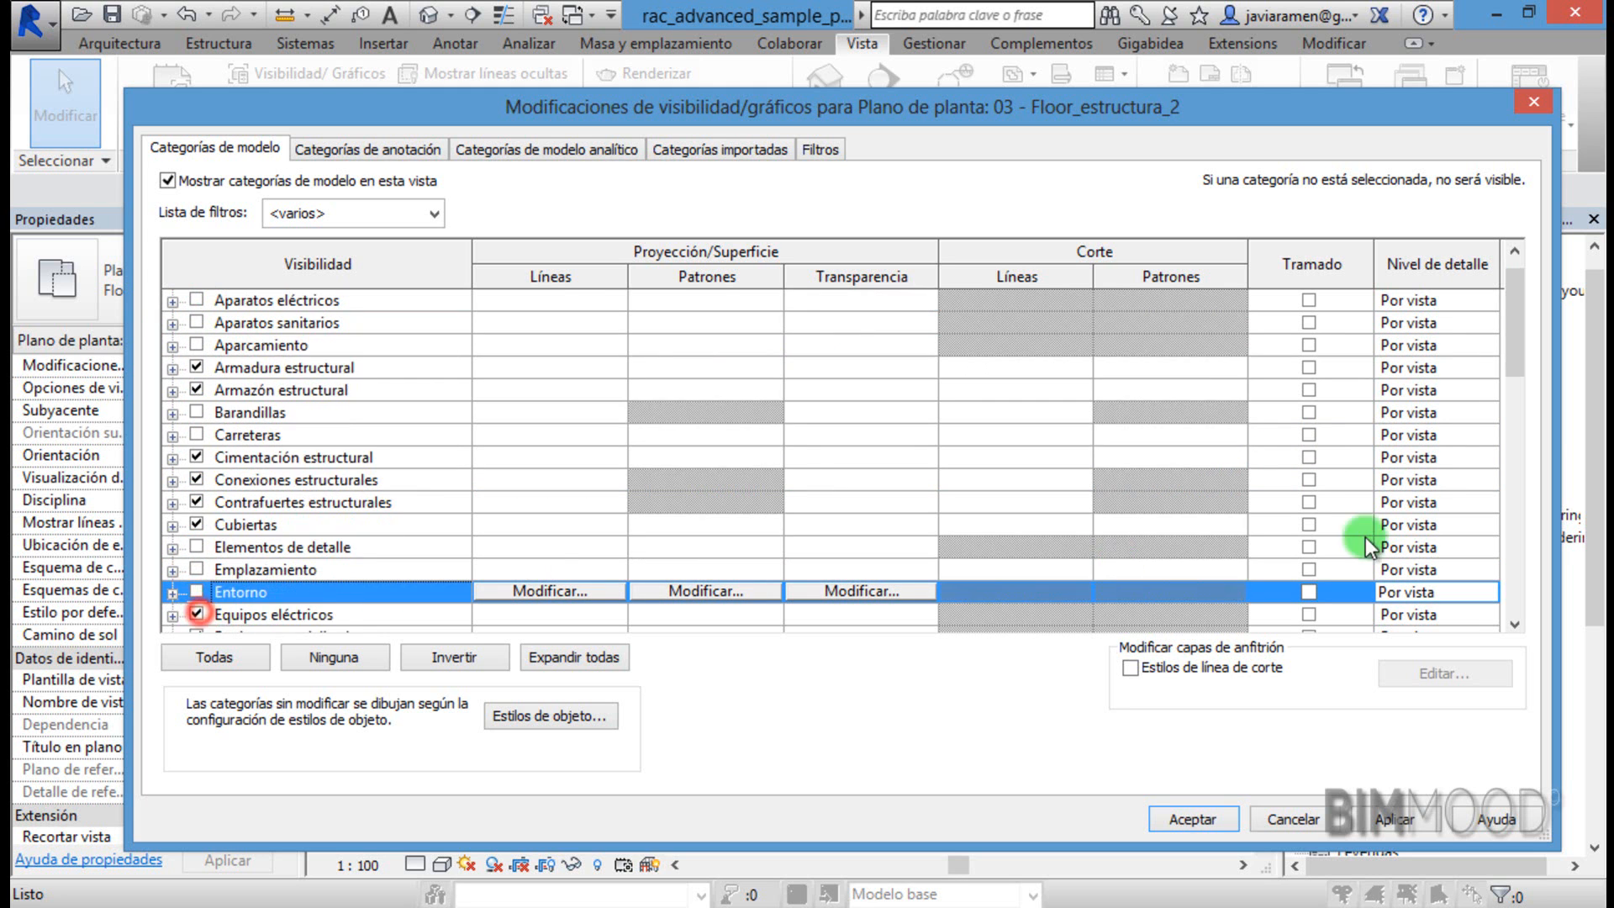
Turn off the Equipos eléctricos, Equipos especializados, Escaleras, Habitaciones, Luminarias, Líneas and Mallazo de refuerzo estructural model categories.
{"action": "left_click_drag", "start_coordinate": [1520, 343], "coordinate": [1508, 413]}
{"action": "left_click", "coordinate": [196, 412]}
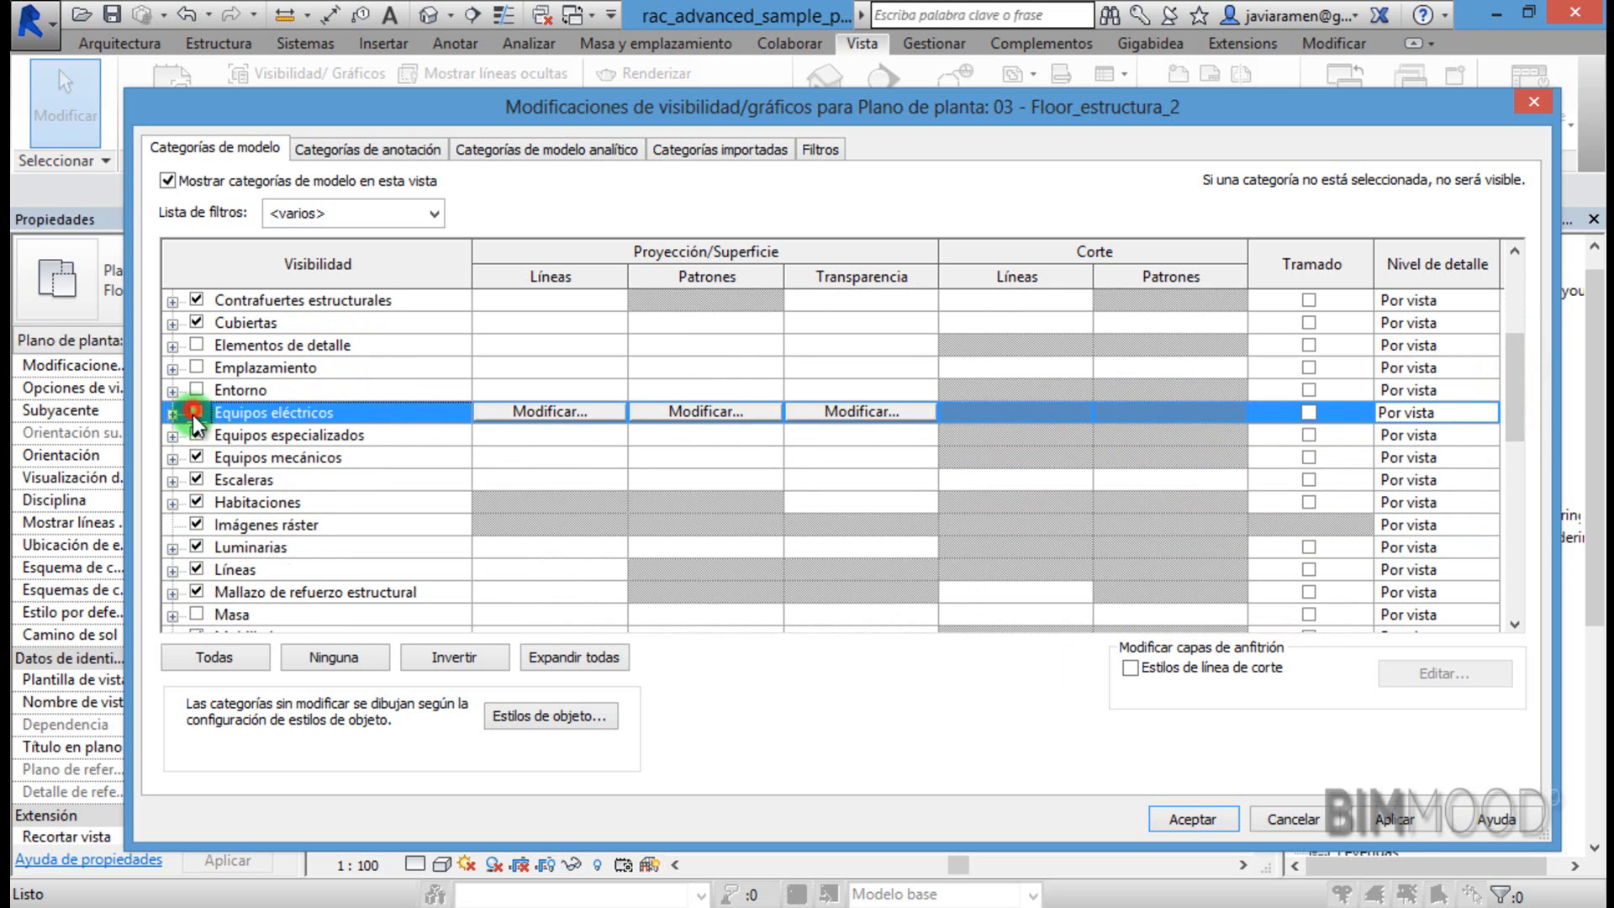
{"action": "left_click", "coordinate": [196, 434]}
{"action": "left_click", "coordinate": [178, 458]}
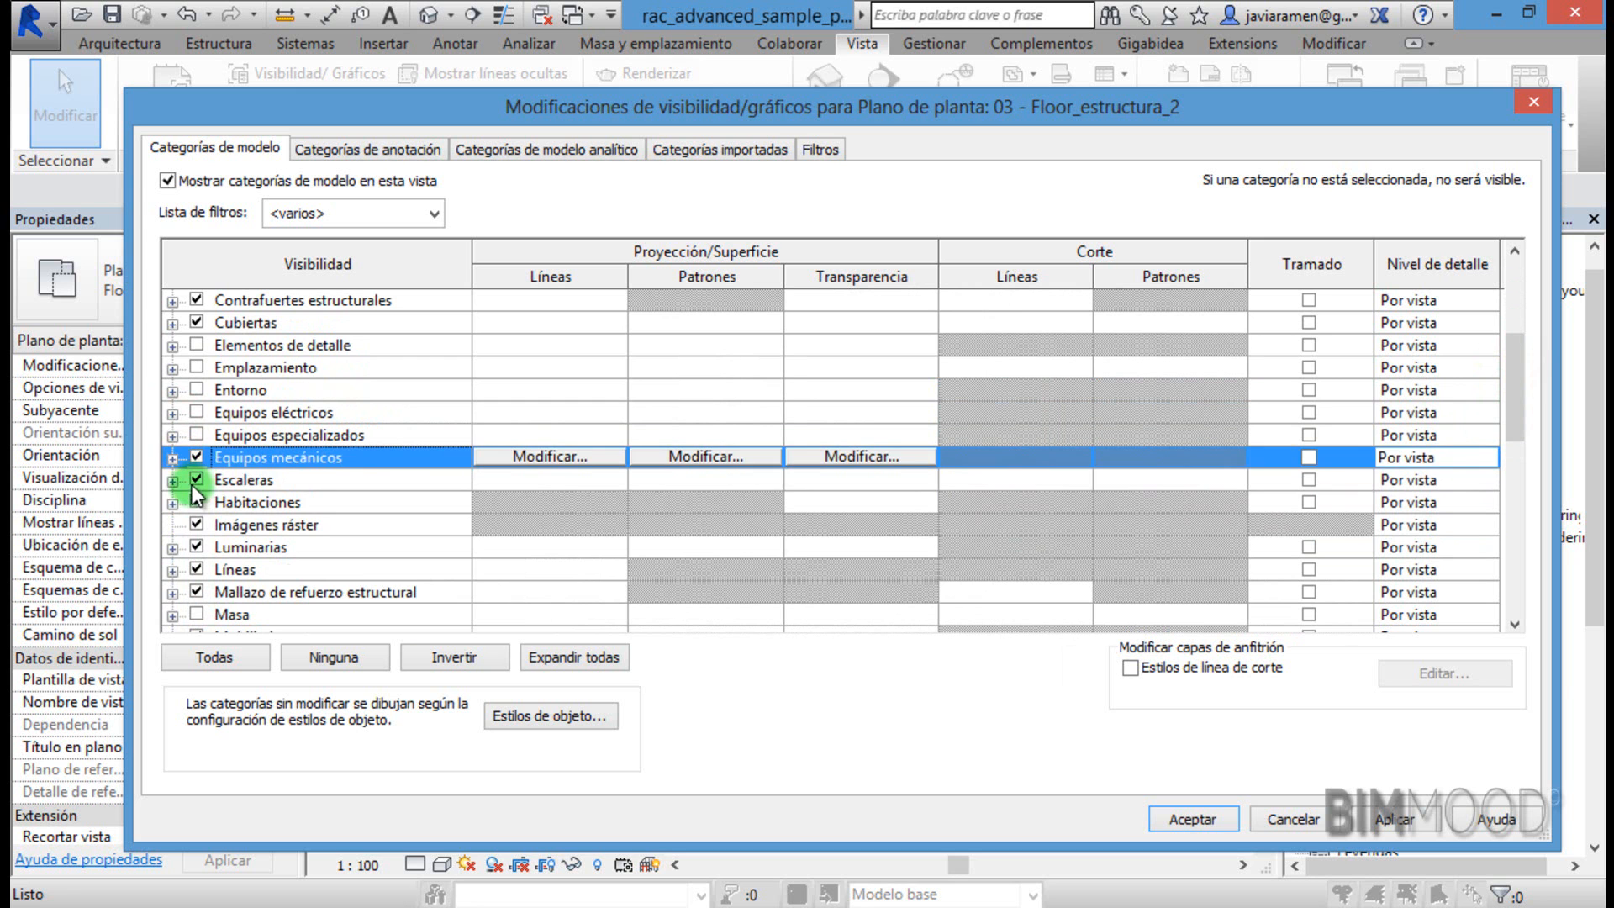
{"action": "left_click", "coordinate": [194, 482]}
{"action": "left_click", "coordinate": [195, 501]}
{"action": "left_click", "coordinate": [193, 528]}
{"action": "left_click", "coordinate": [194, 548]}
{"action": "left_click", "coordinate": [196, 570]}
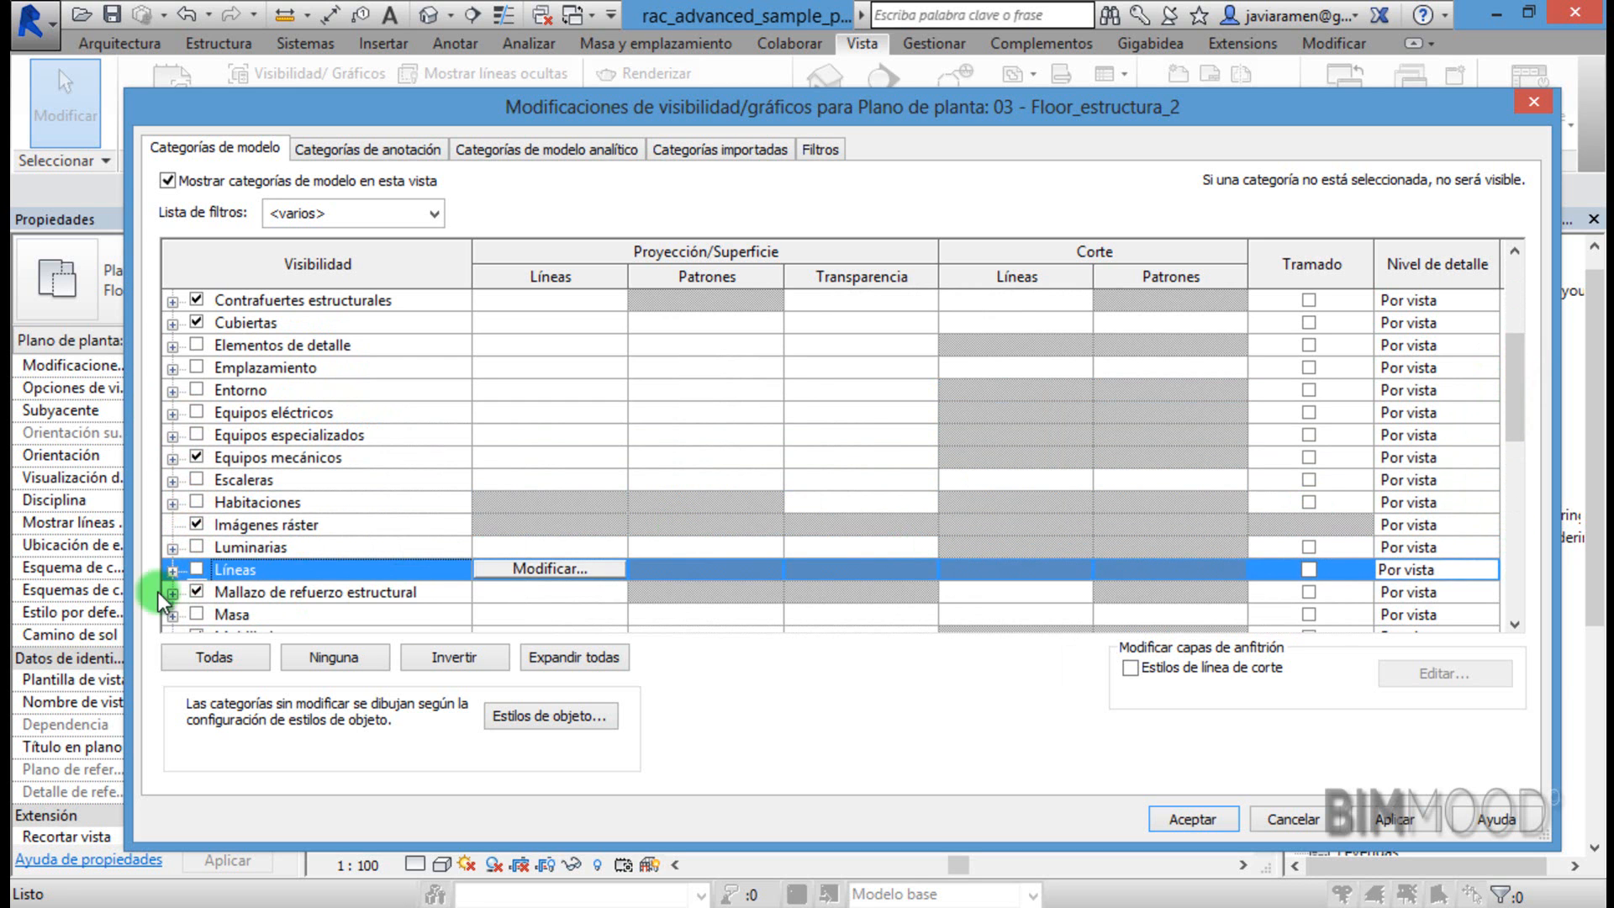
{"action": "left_click", "coordinate": [193, 592]}
Turn off the Mobiliario, Modelos genéricos, Montantes de muro cortina, Muebles de obra, Muros and Paneles de muro cortina model categories.
{"action": "left_click_drag", "start_coordinate": [1523, 394], "coordinate": [1512, 453]}
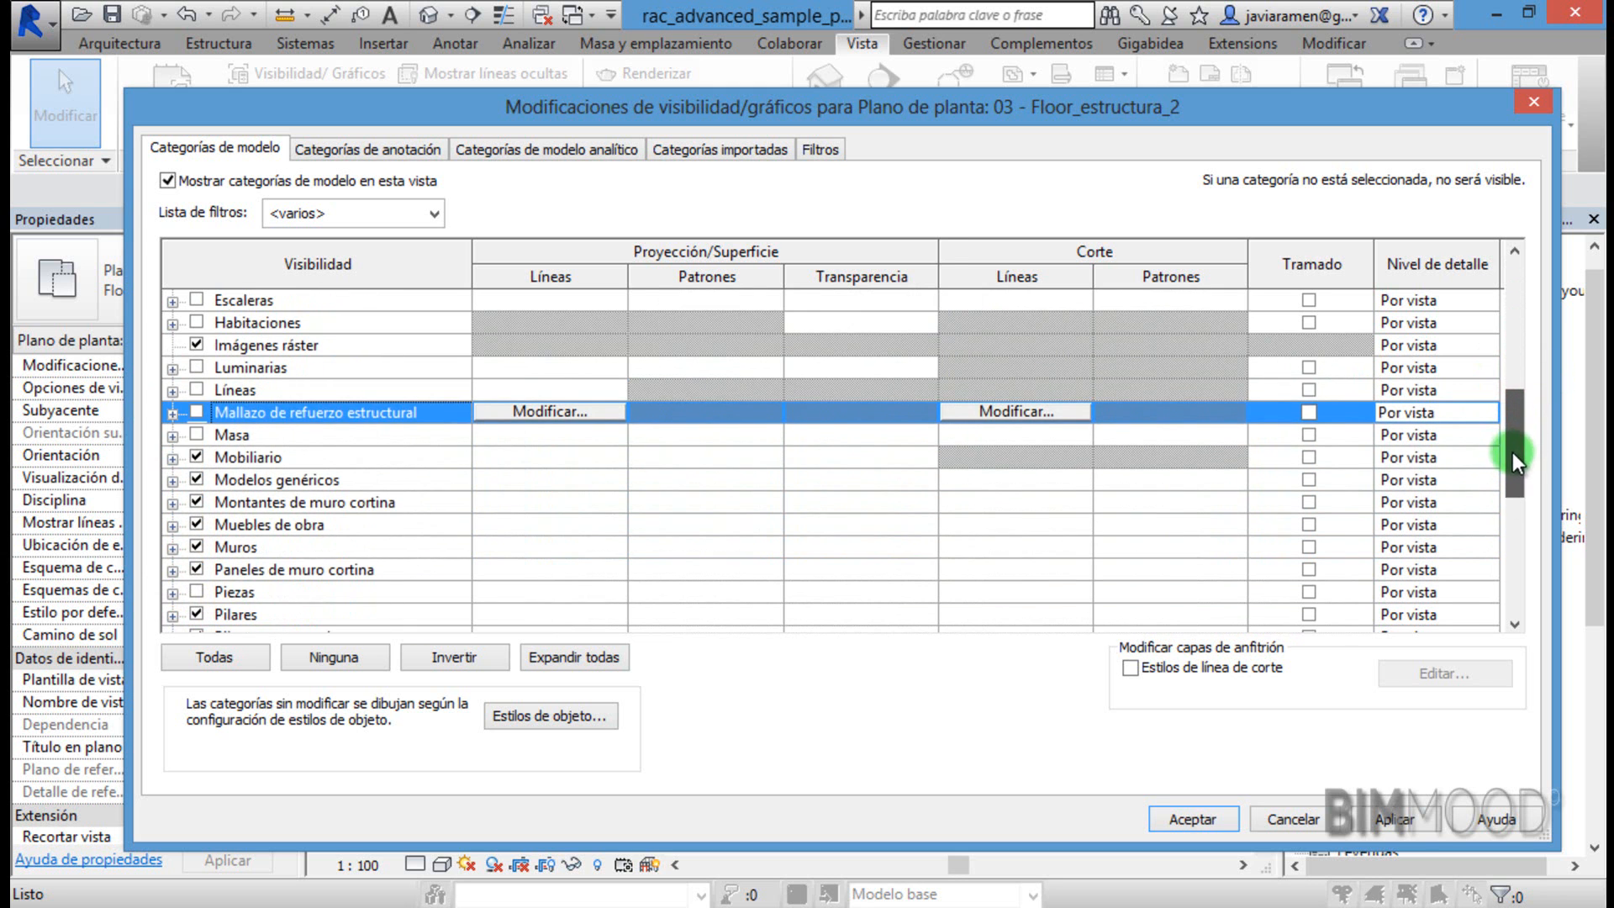
{"action": "left_click", "coordinate": [196, 457]}
{"action": "left_click", "coordinate": [196, 480]}
{"action": "left_click", "coordinate": [196, 502]}
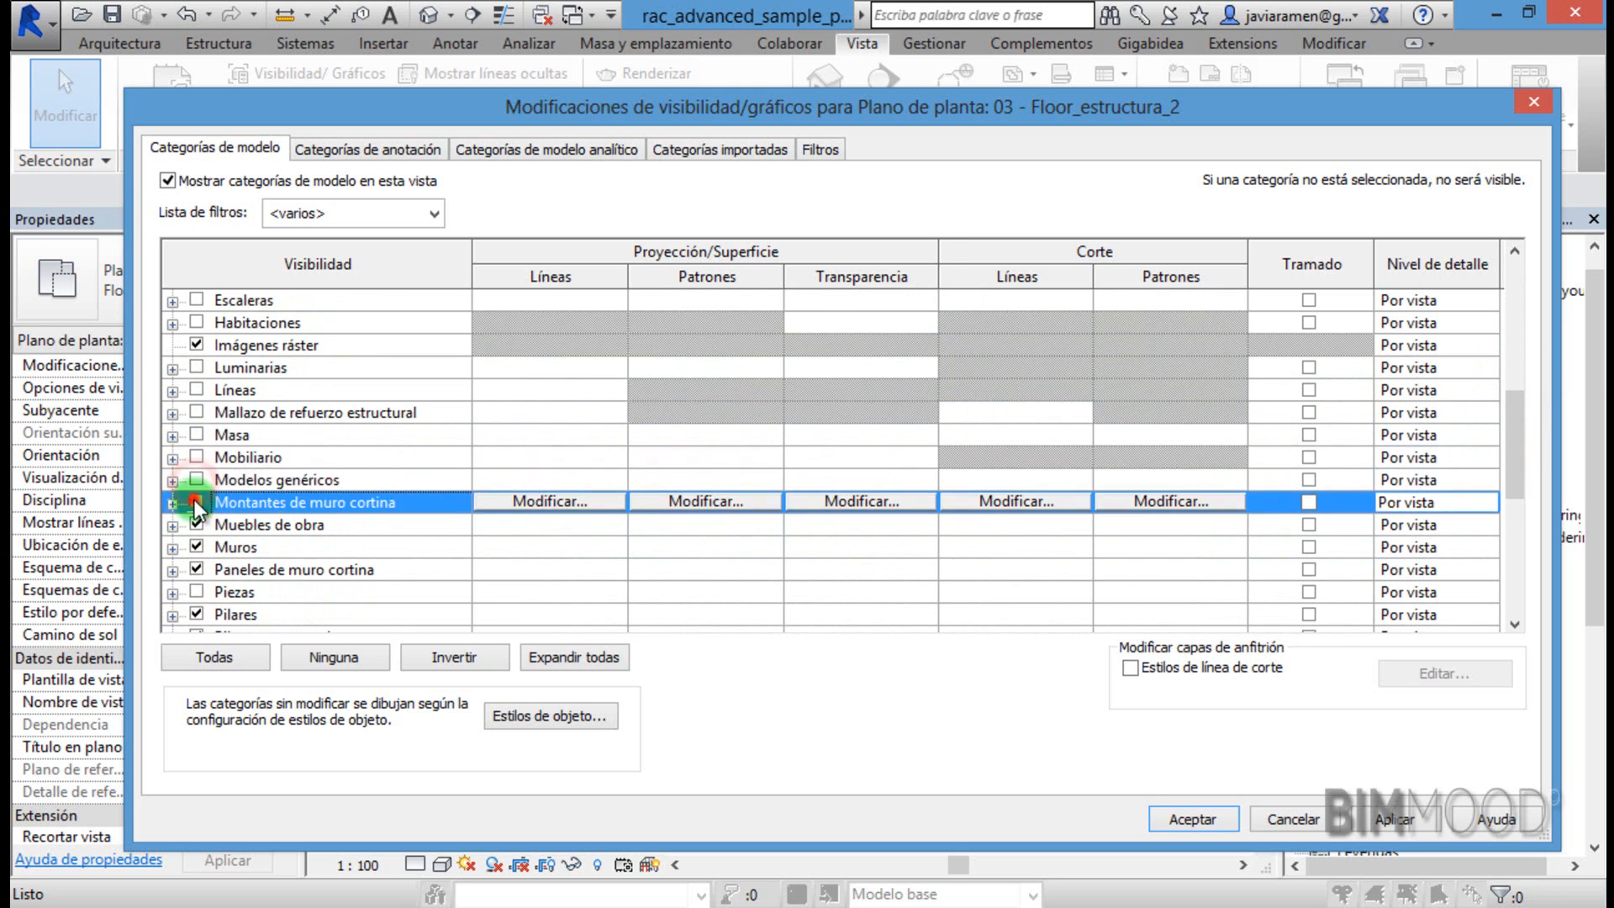
{"action": "left_click", "coordinate": [195, 525]}
{"action": "left_click", "coordinate": [195, 547]}
{"action": "left_click", "coordinate": [195, 570]}
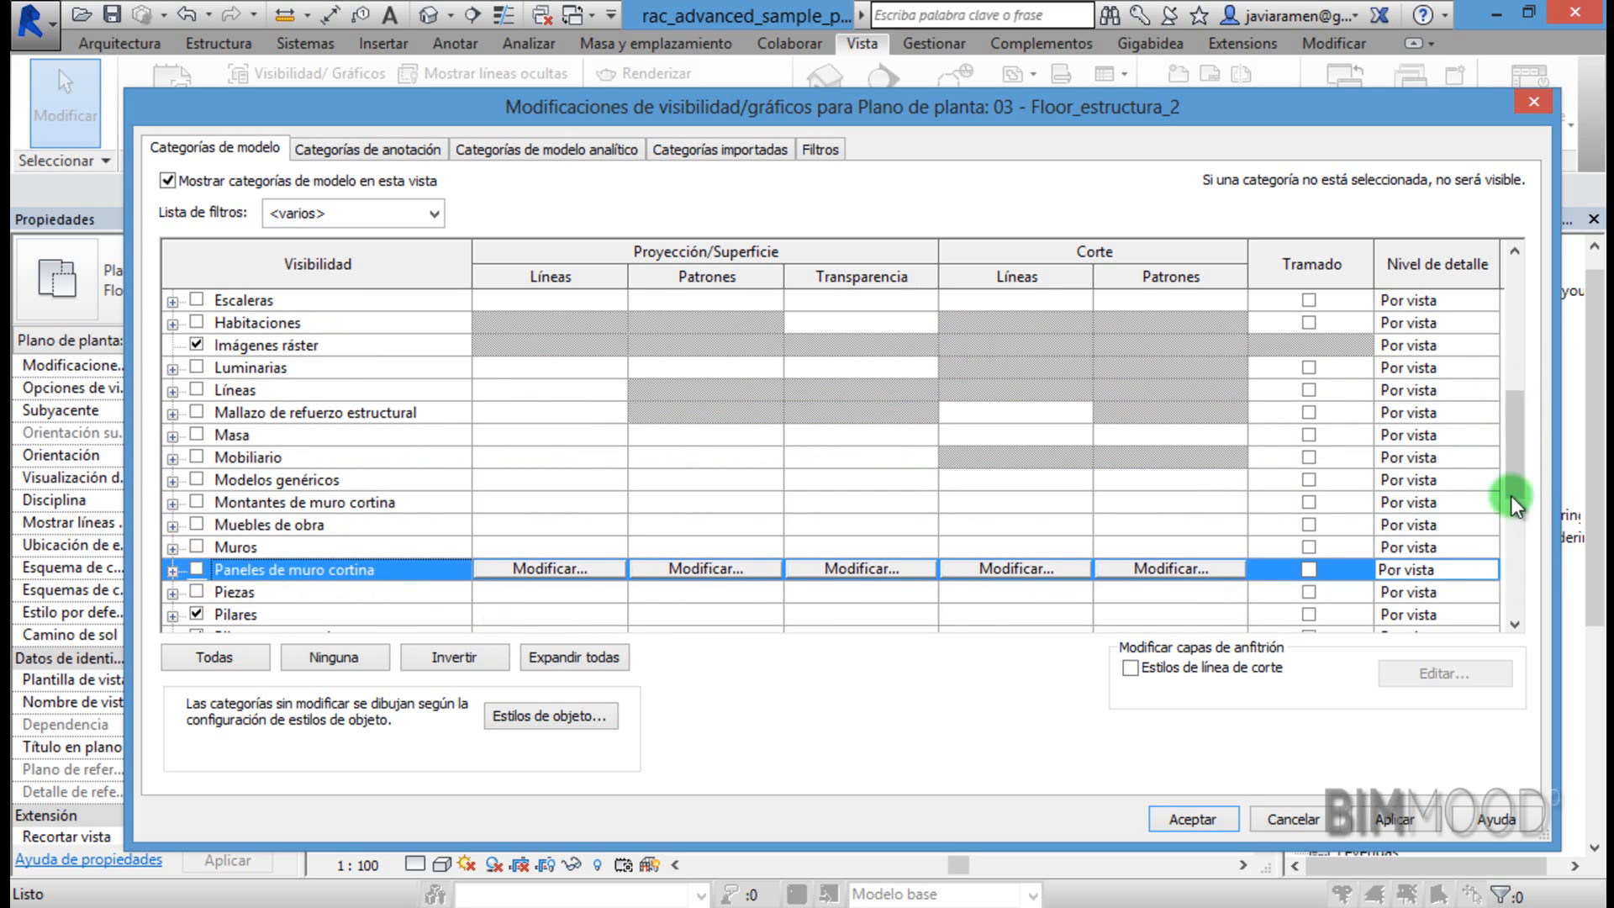
Turn off the Pilares, Puertas, Rampas, Techos, Áreas and Áreas de mallazo estructural model categories.
{"action": "left_click_drag", "start_coordinate": [1520, 467], "coordinate": [1509, 535]}
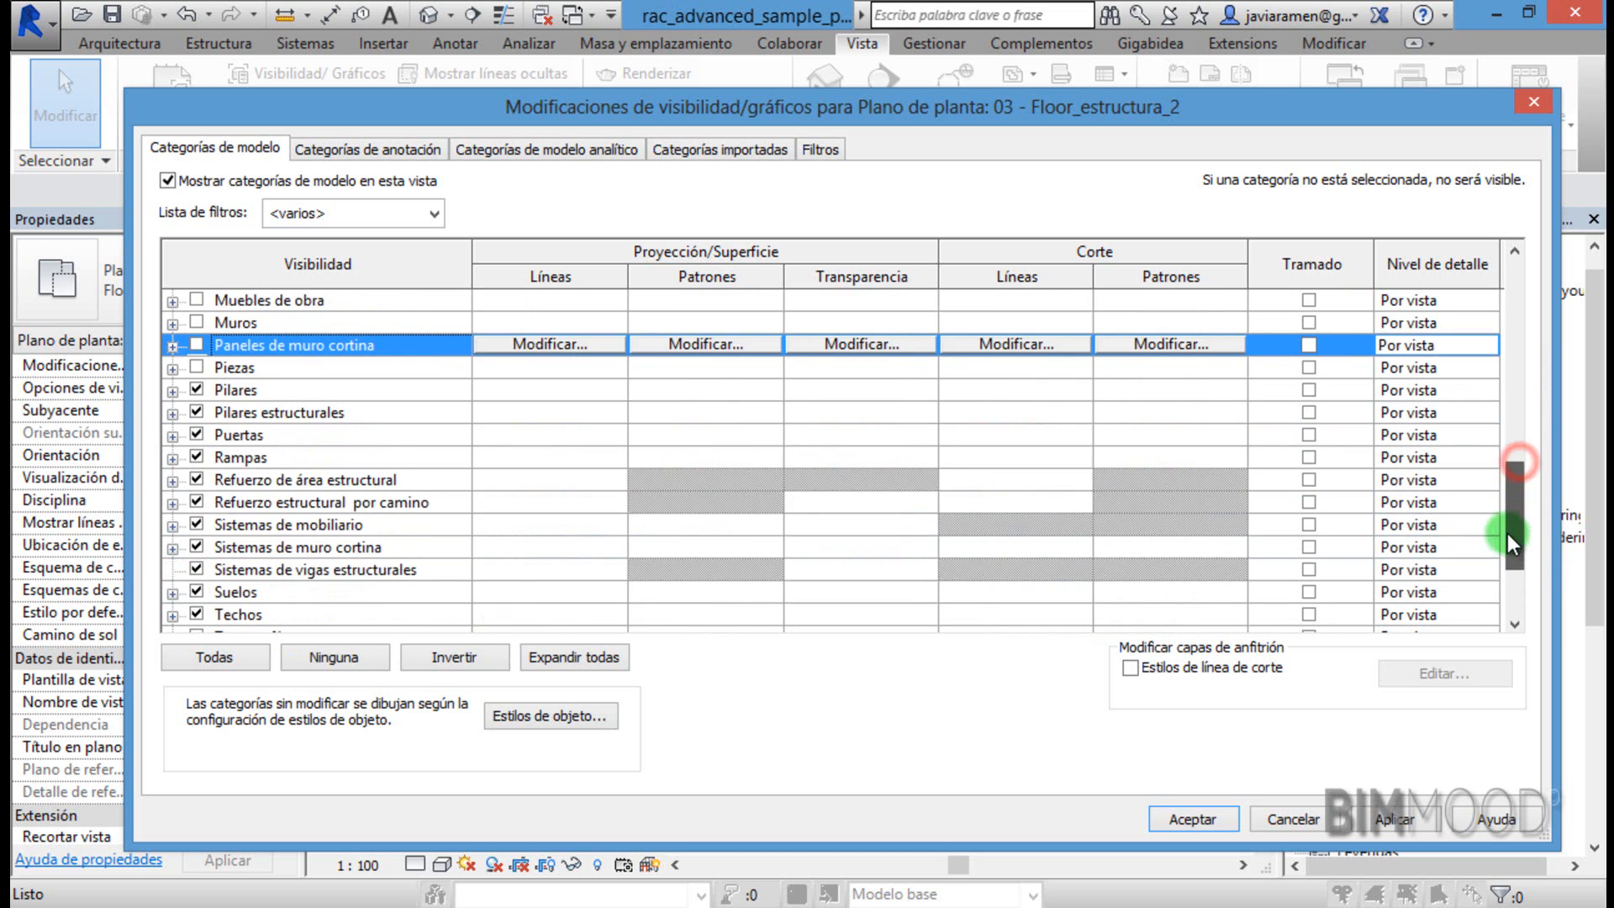
{"action": "left_click", "coordinate": [197, 389]}
{"action": "left_click", "coordinate": [197, 436]}
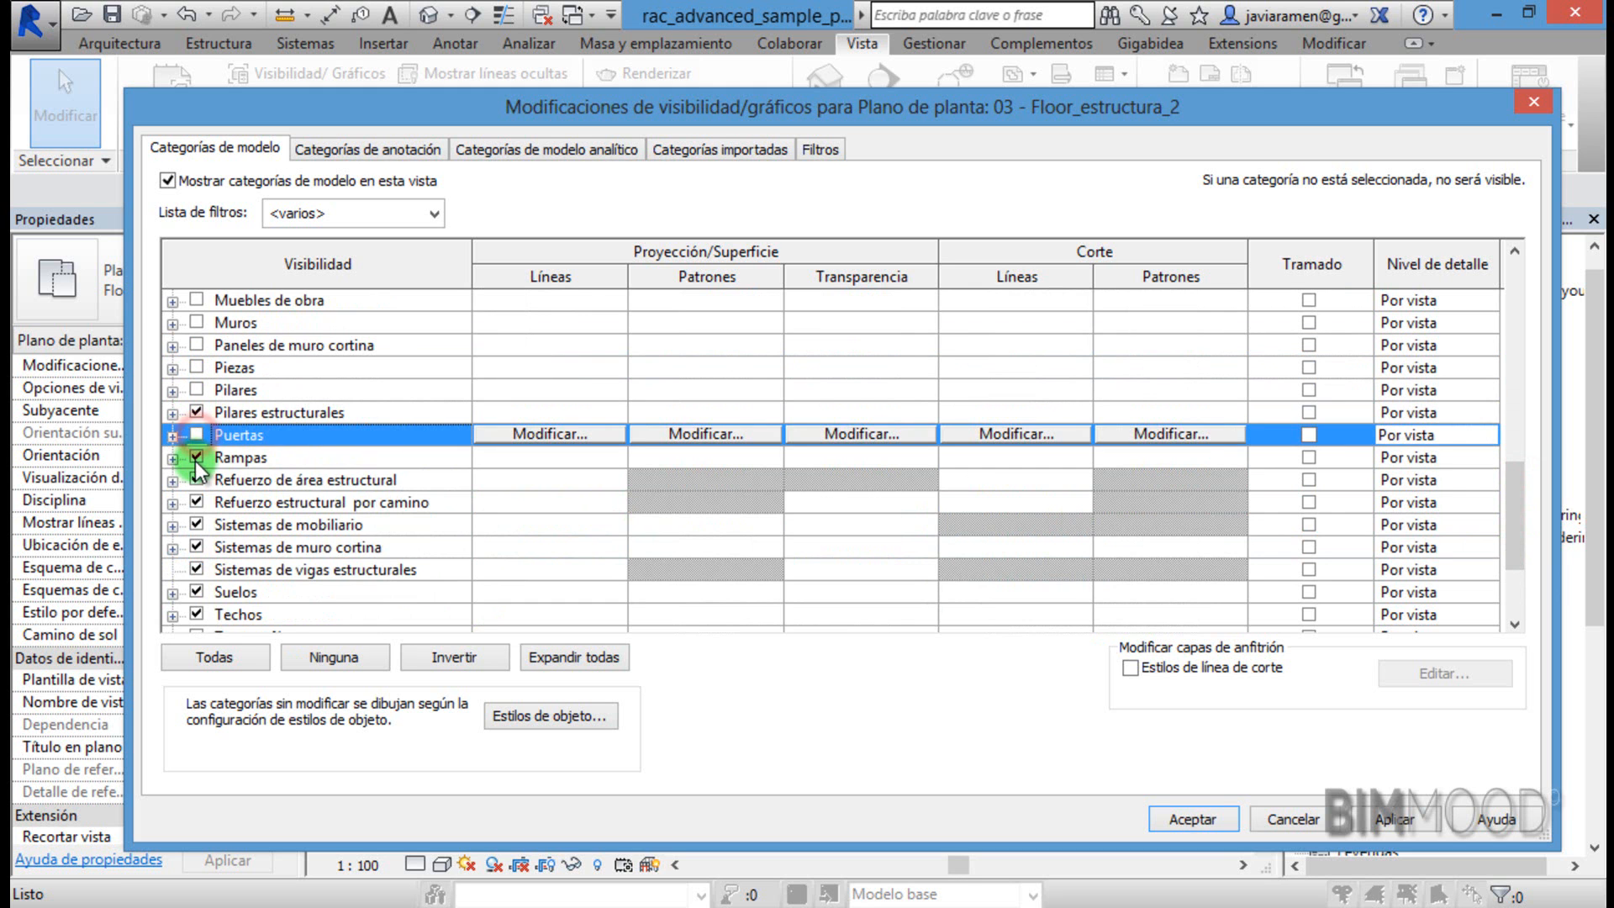
{"action": "left_click", "coordinate": [194, 459]}
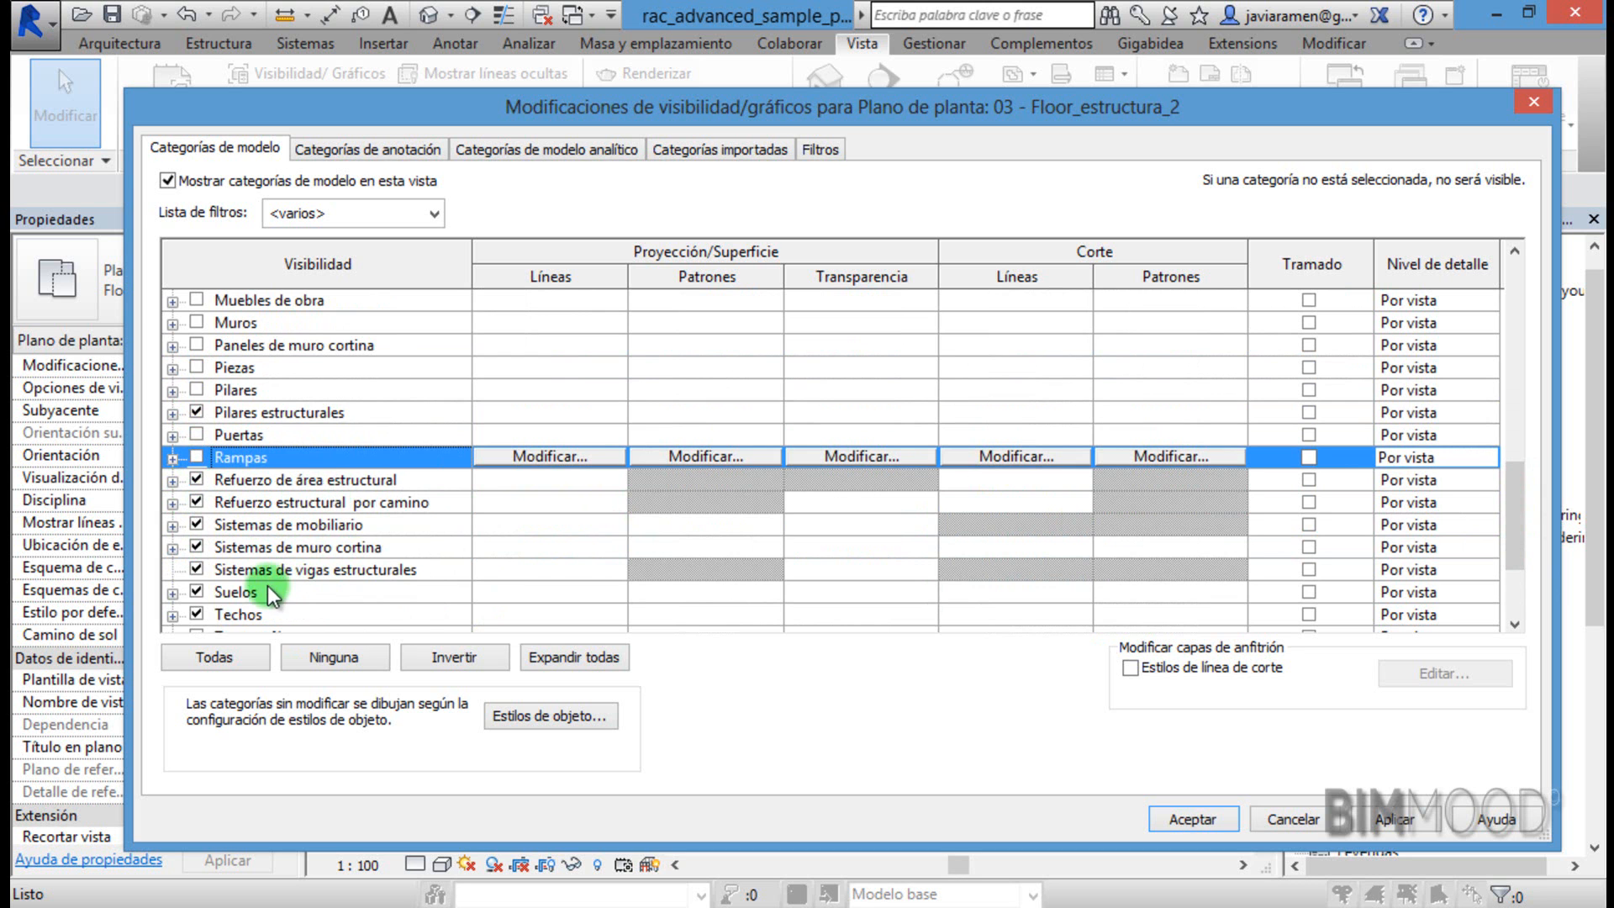
{"action": "left_click", "coordinate": [196, 614]}
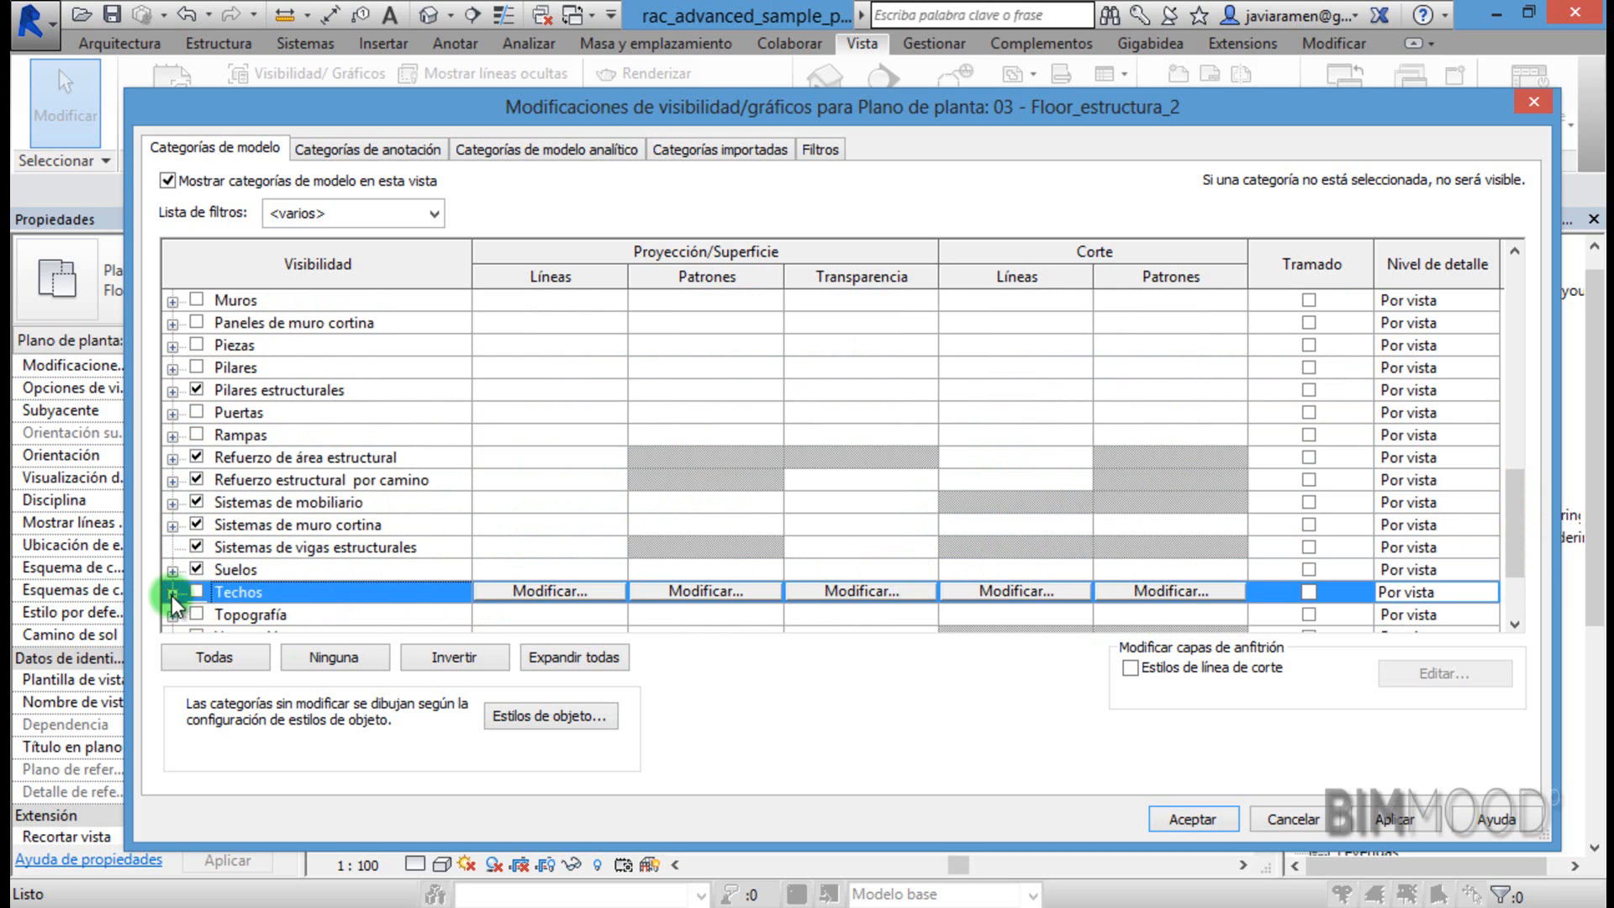
{"action": "left_click_drag", "start_coordinate": [1519, 526], "coordinate": [1510, 564]}
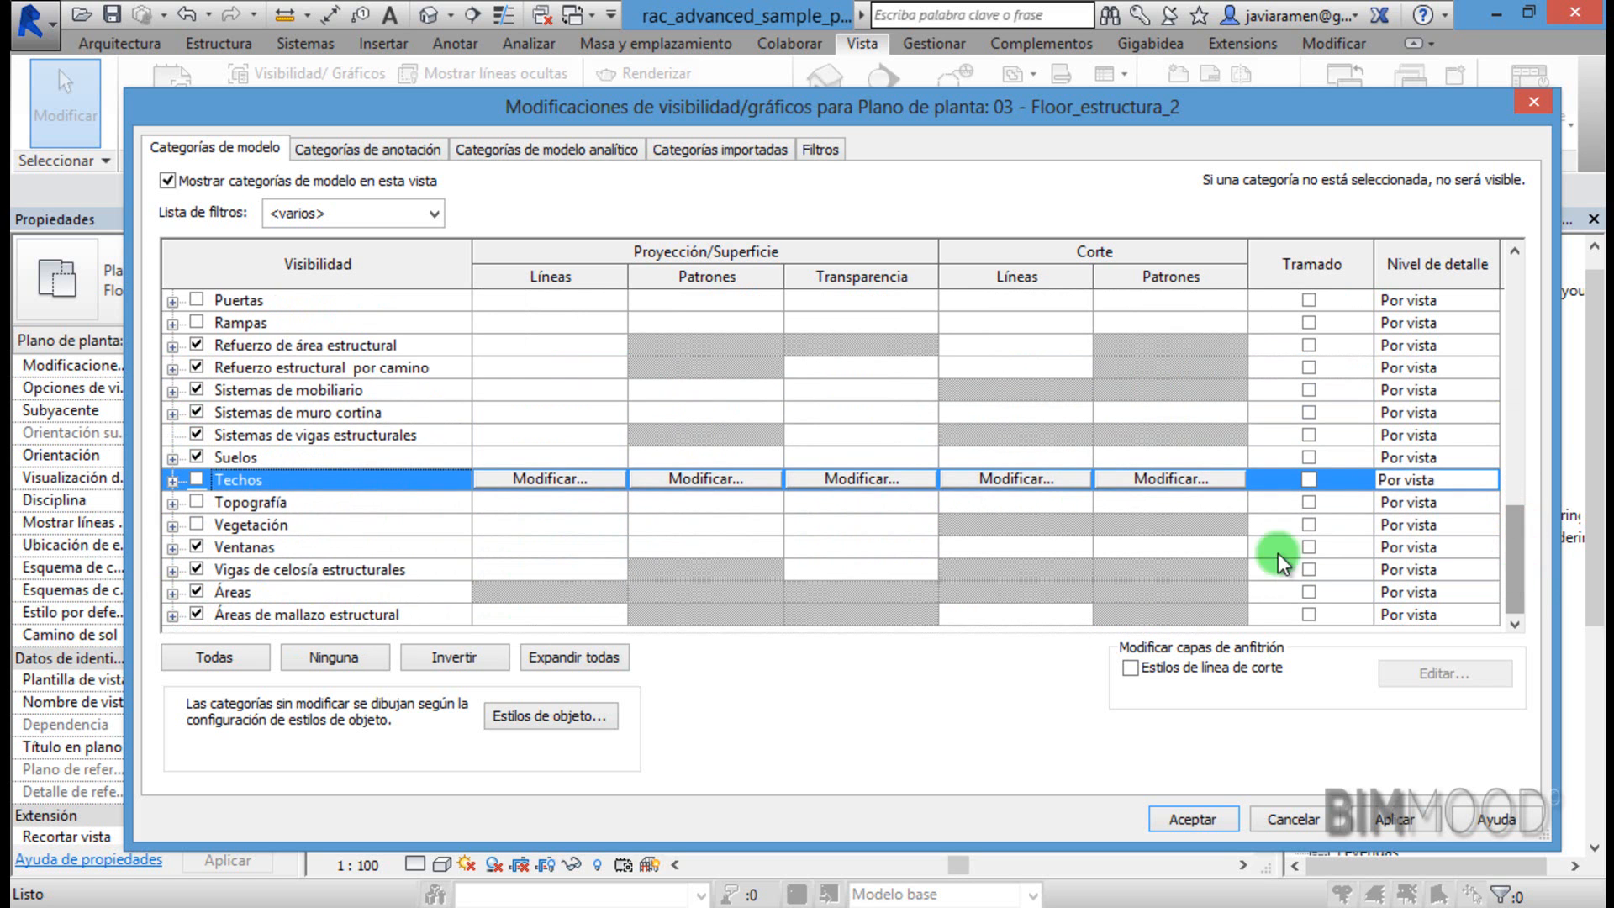
{"action": "left_click", "coordinate": [194, 593]}
{"action": "left_click", "coordinate": [196, 615]}
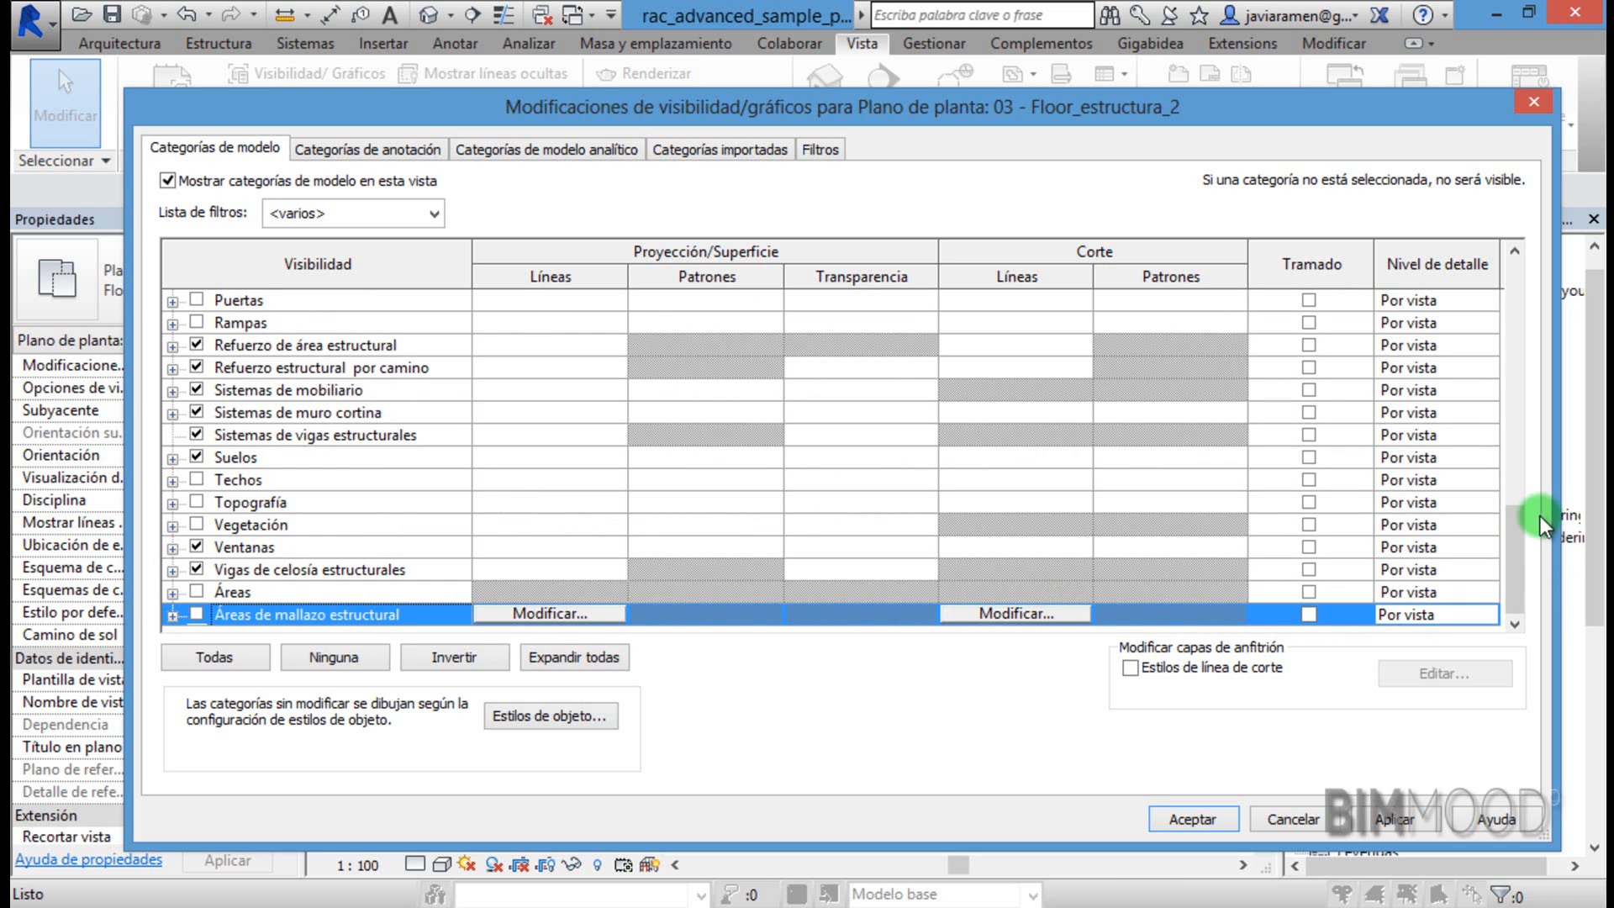
{"action": "left_click_drag", "start_coordinate": [1521, 553], "coordinate": [1541, 239]}
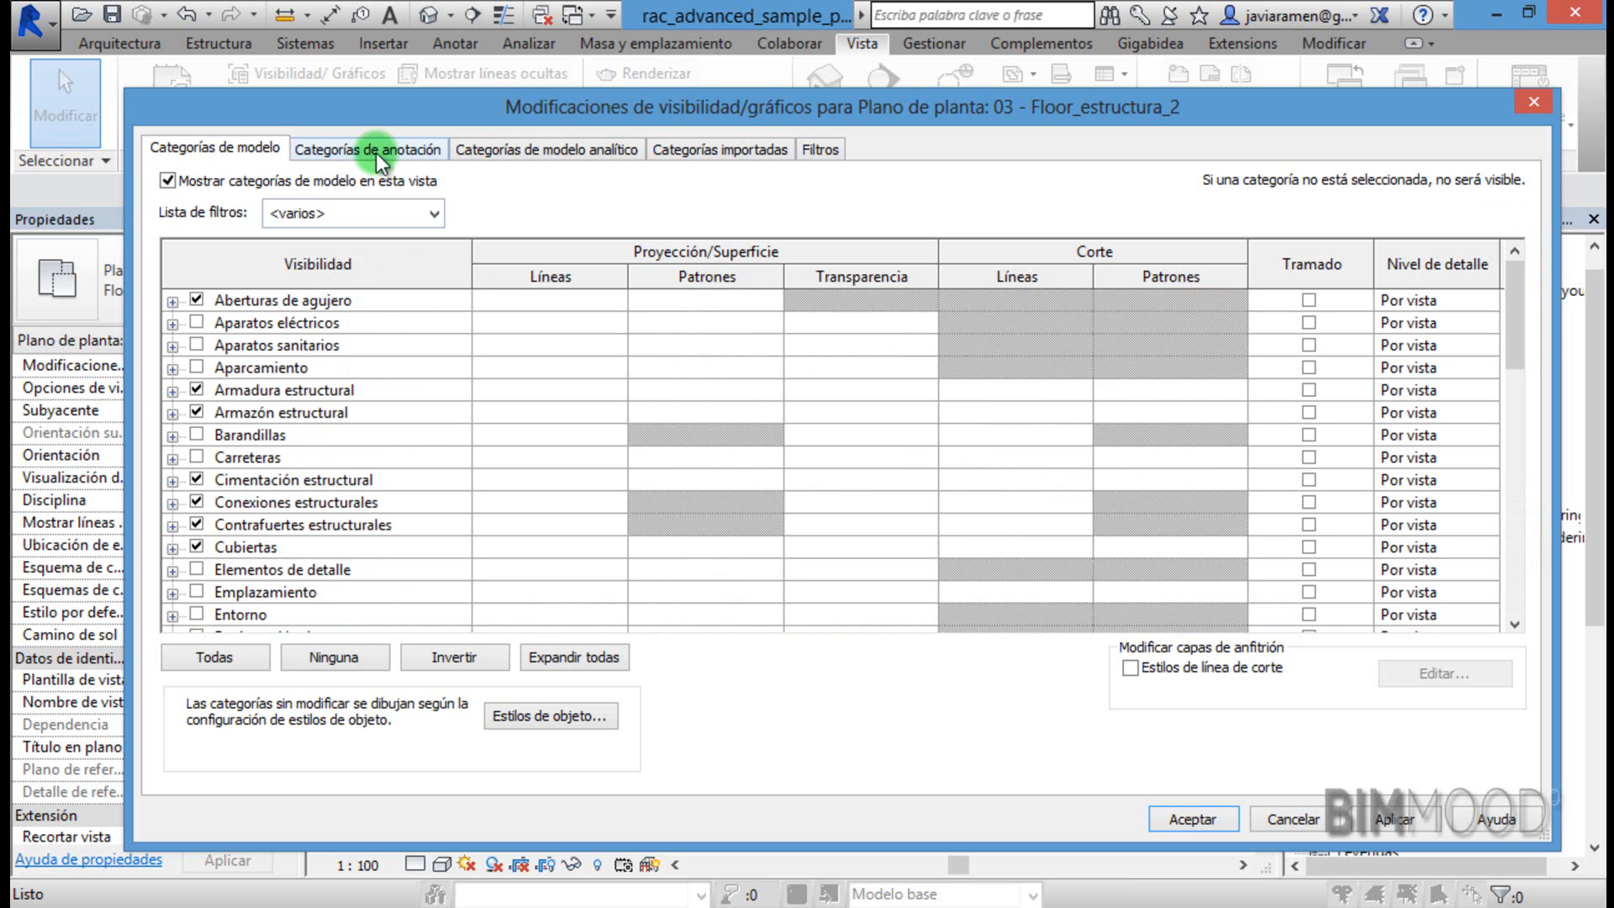
Turn off the Secciones and Alzados annotation categories and accept the visibility overrides.
{"action": "left_click", "coordinate": [325, 151]}
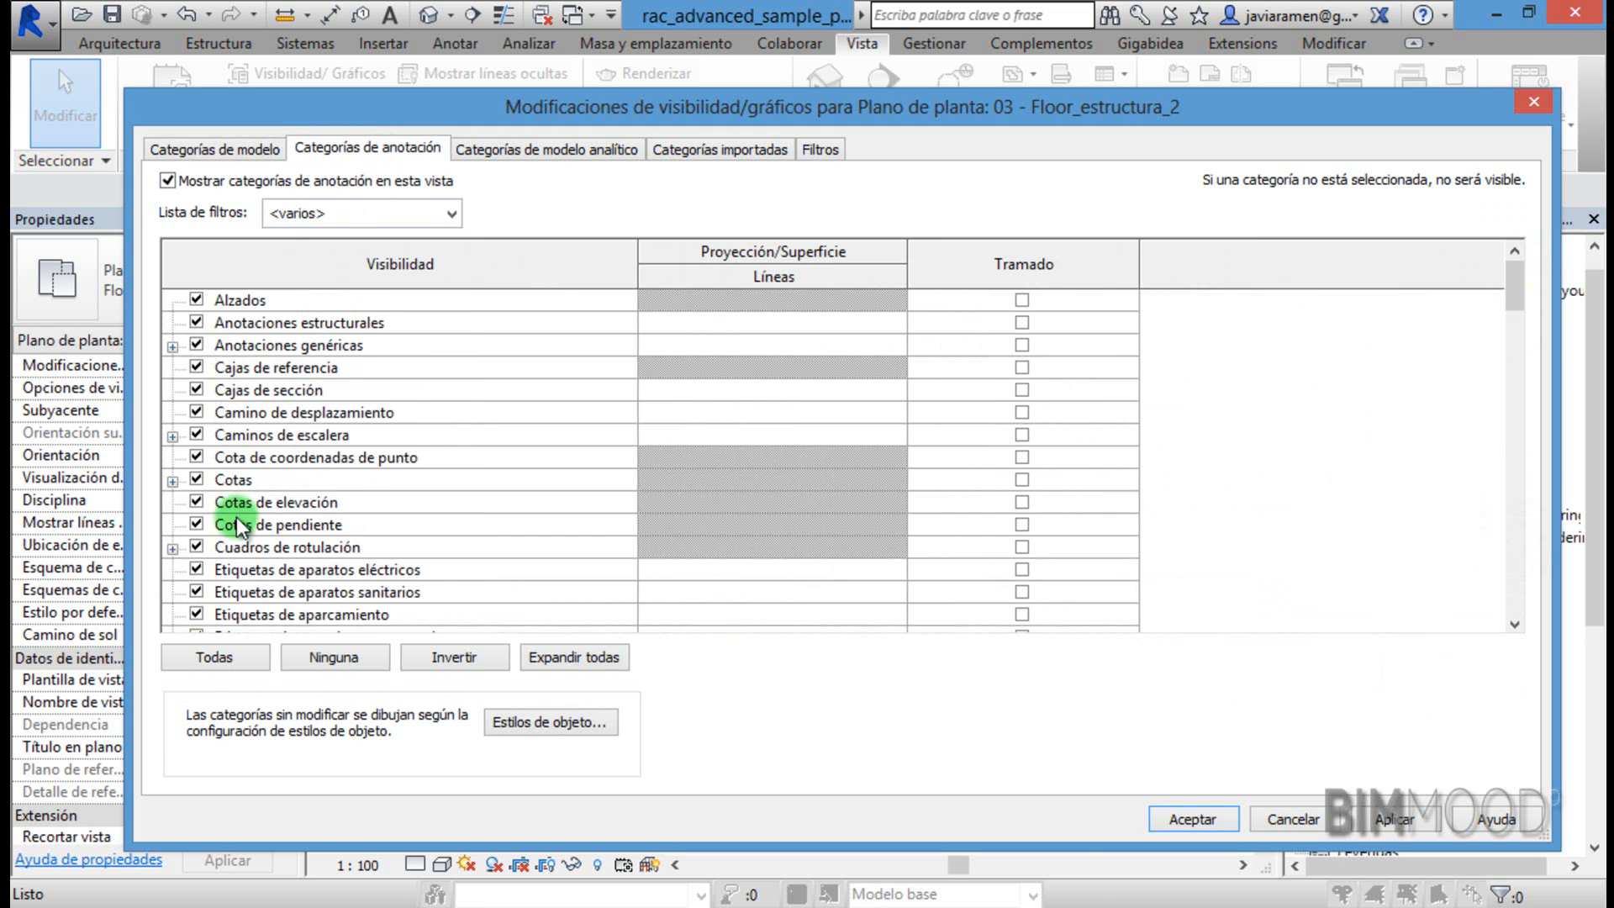
{"action": "mouse_move", "coordinate": [1505, 299]}
{"action": "left_mouse_down"}
{"action": "mouse_move", "coordinate": [1495, 623]}
{"action": "mouse_move", "coordinate": [1502, 527]}
{"action": "mouse_move", "coordinate": [1496, 577]}
{"action": "left_mouse_up"}
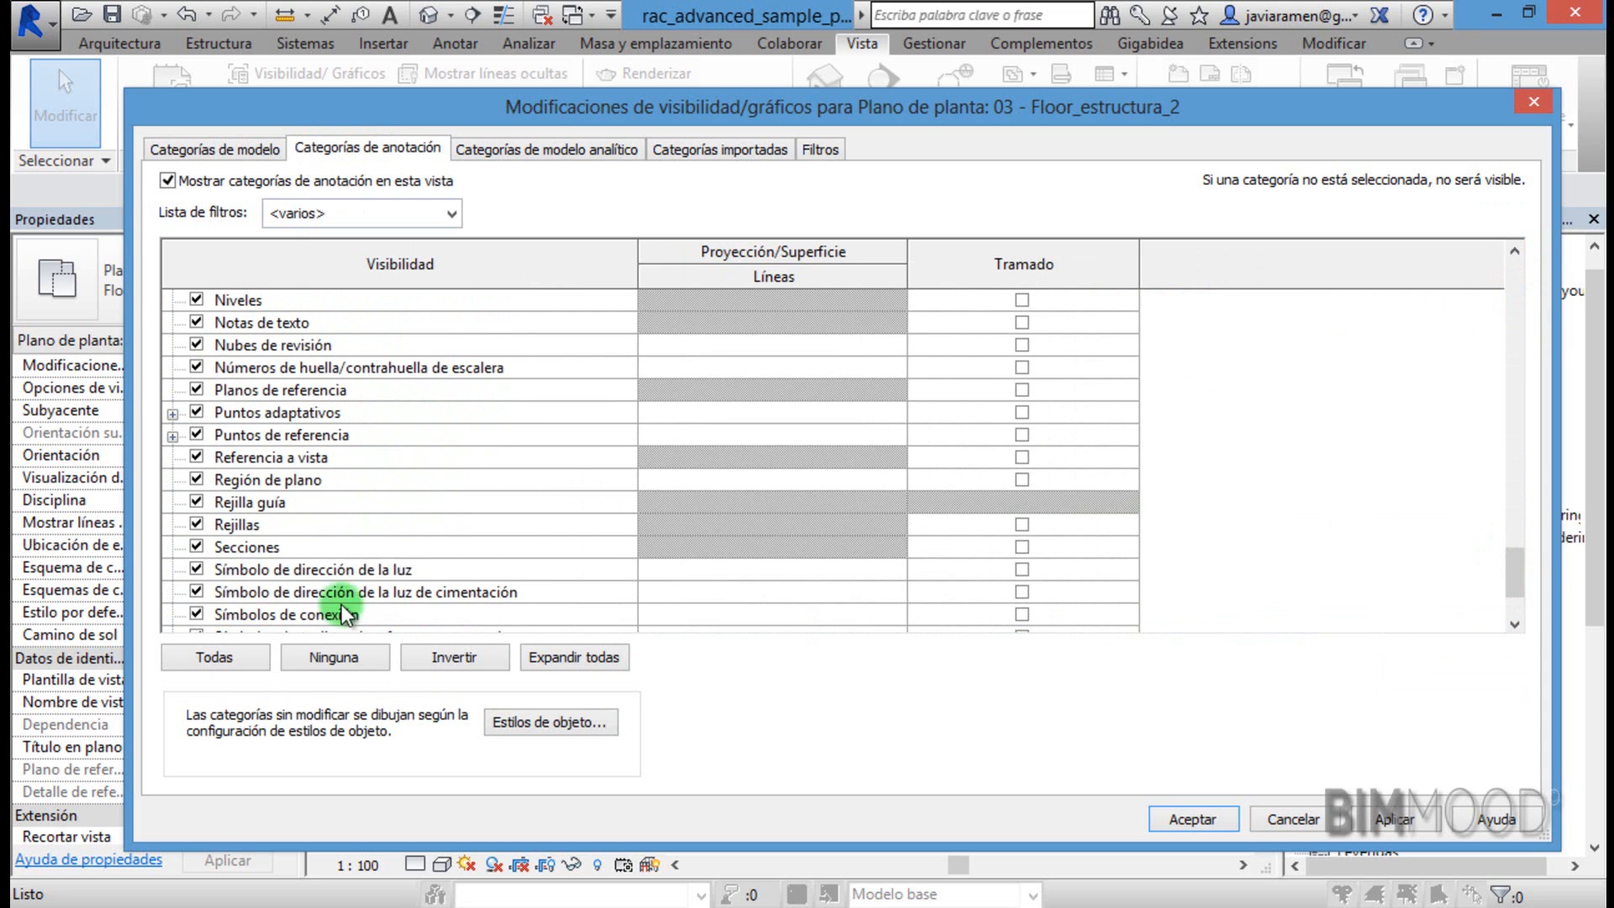
{"action": "left_click", "coordinate": [190, 546]}
{"action": "left_click_drag", "start_coordinate": [1512, 549], "coordinate": [1436, 248]}
{"action": "left_click", "coordinate": [196, 299]}
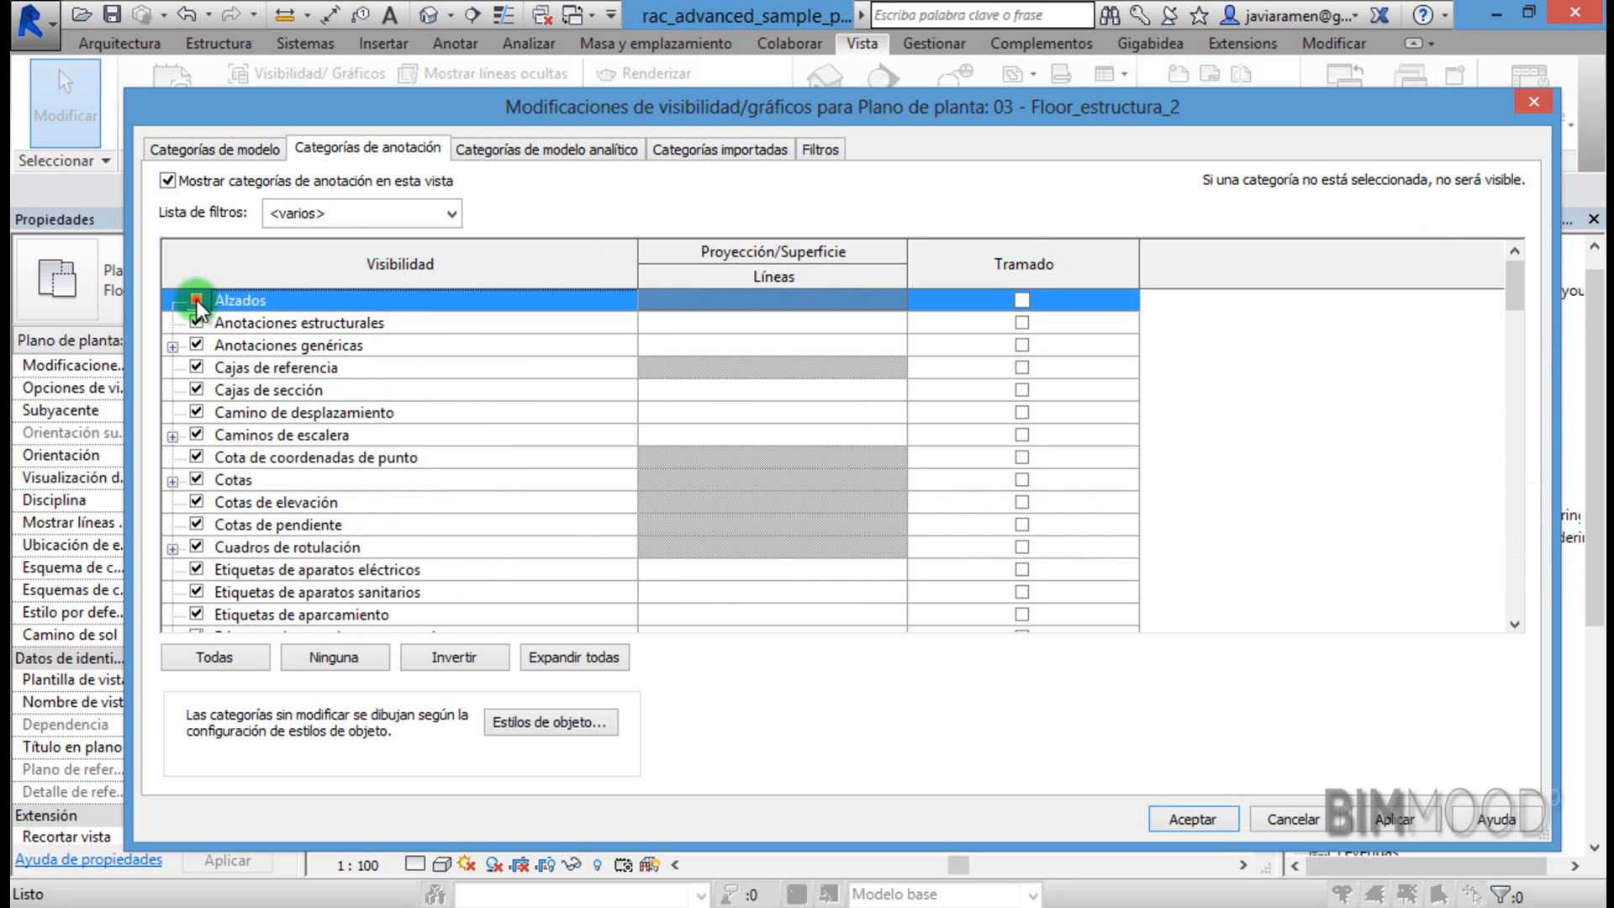
{"action": "left_click", "coordinate": [1211, 820]}
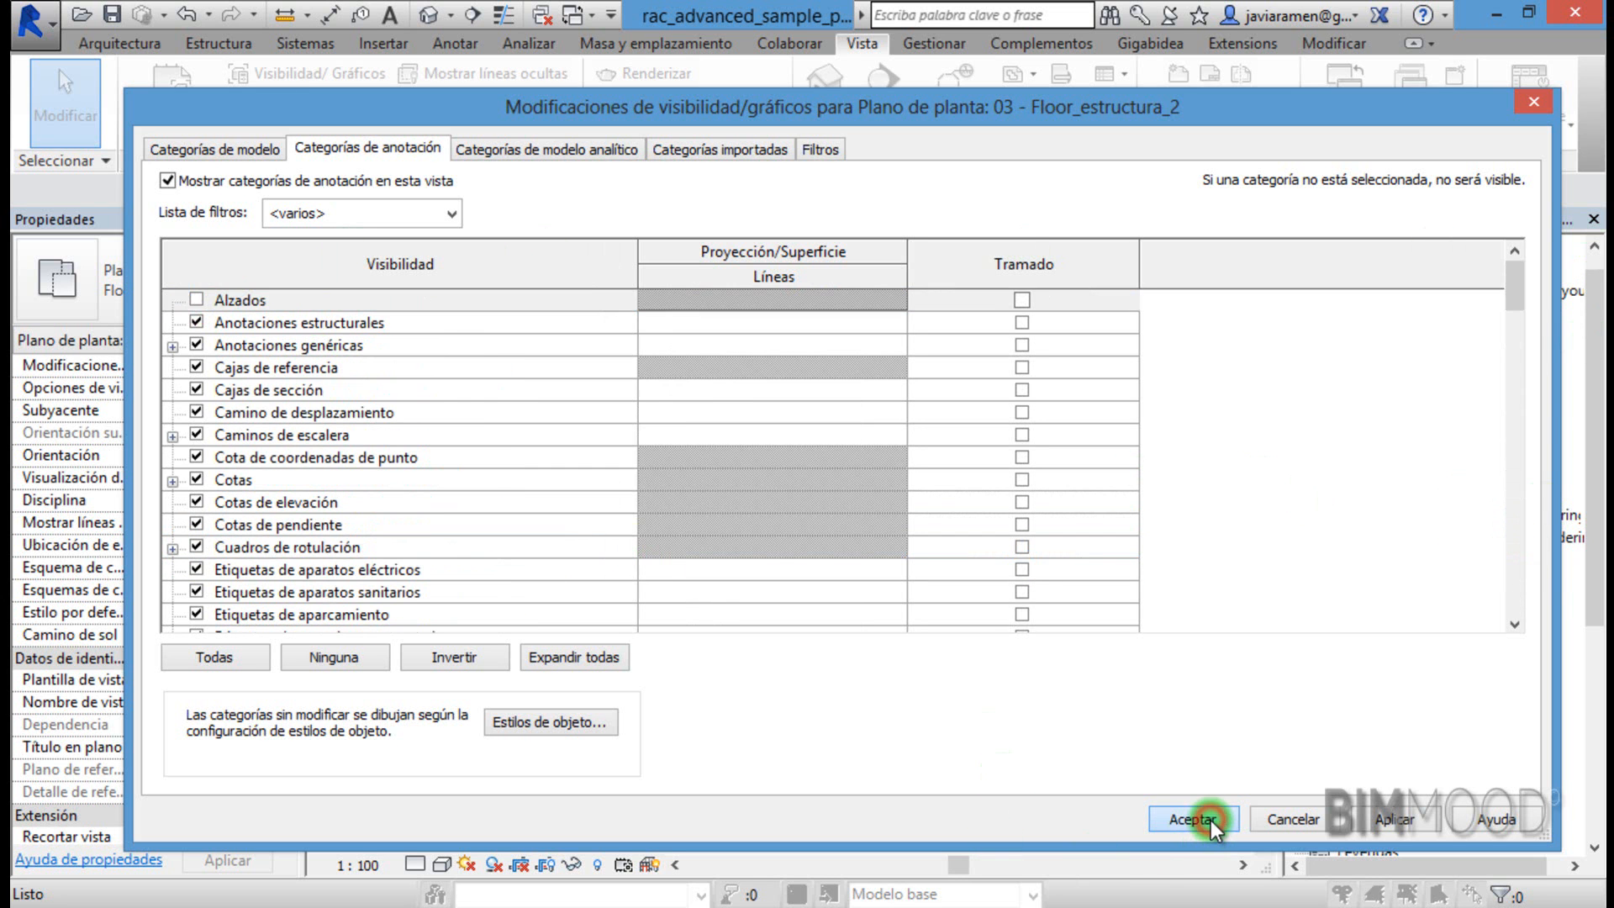
Reopen the visibility/graphics overrides of 03 - Floor_estructura_2 and locate the Pilares estructurales model category.
{"action": "scroll", "coordinate": [639, 684], "scroll_direction": "down", "scroll_amount": 3}
{"action": "scroll", "coordinate": [777, 452], "scroll_direction": "up", "scroll_amount": 2}
{"action": "scroll", "coordinate": [677, 599], "scroll_direction": "up", "scroll_amount": 5}
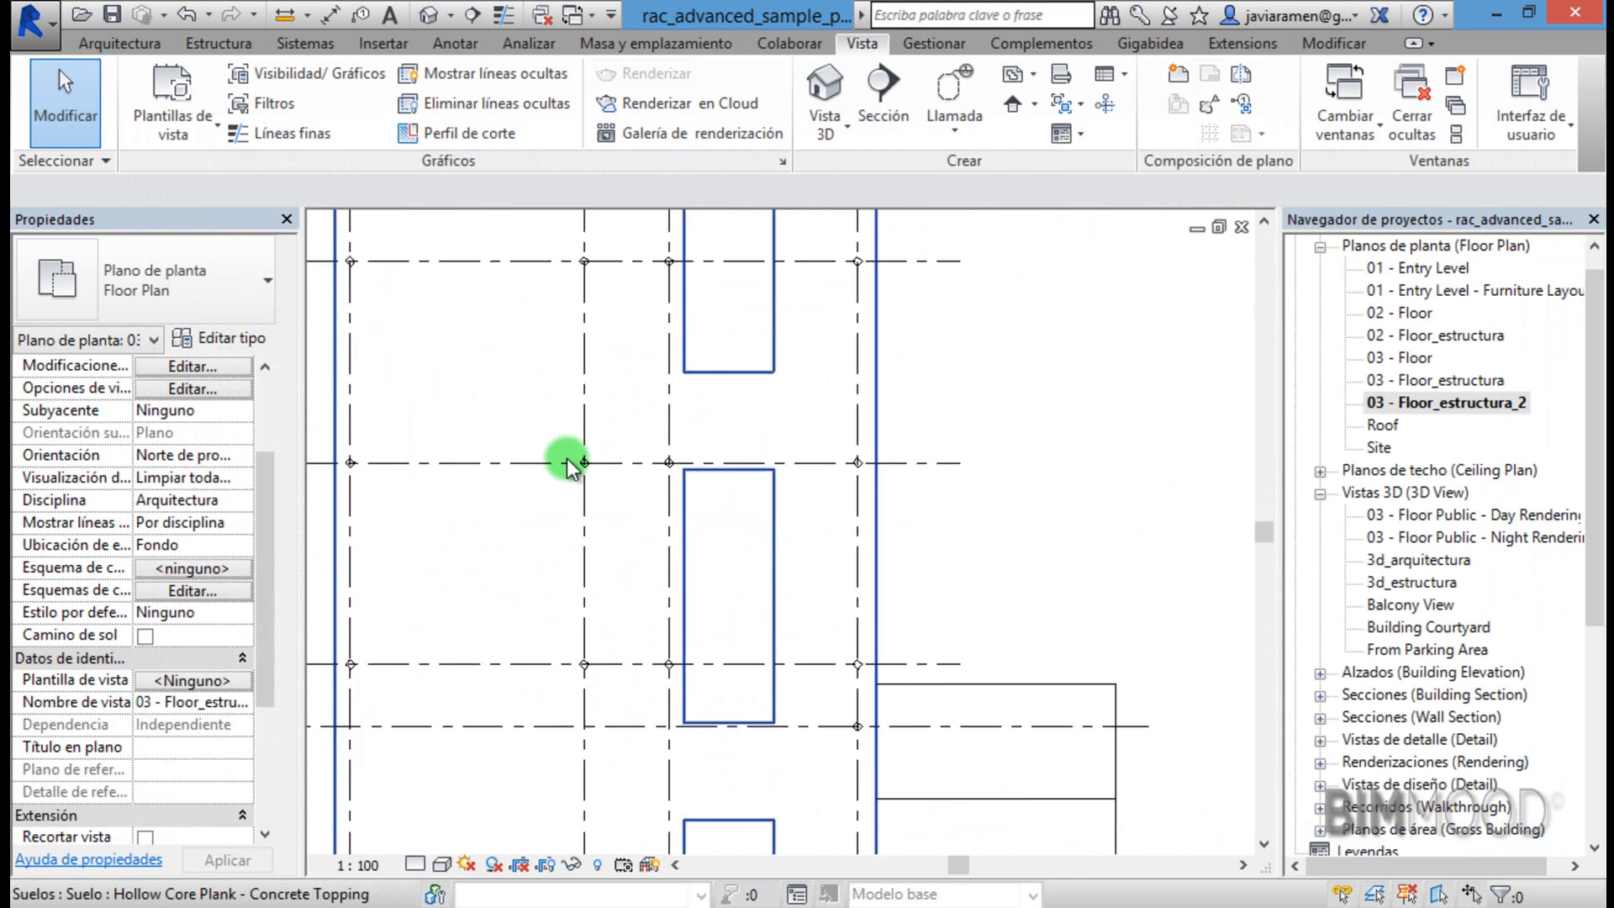
{"action": "scroll", "coordinate": [590, 474], "scroll_direction": "up", "scroll_amount": 1}
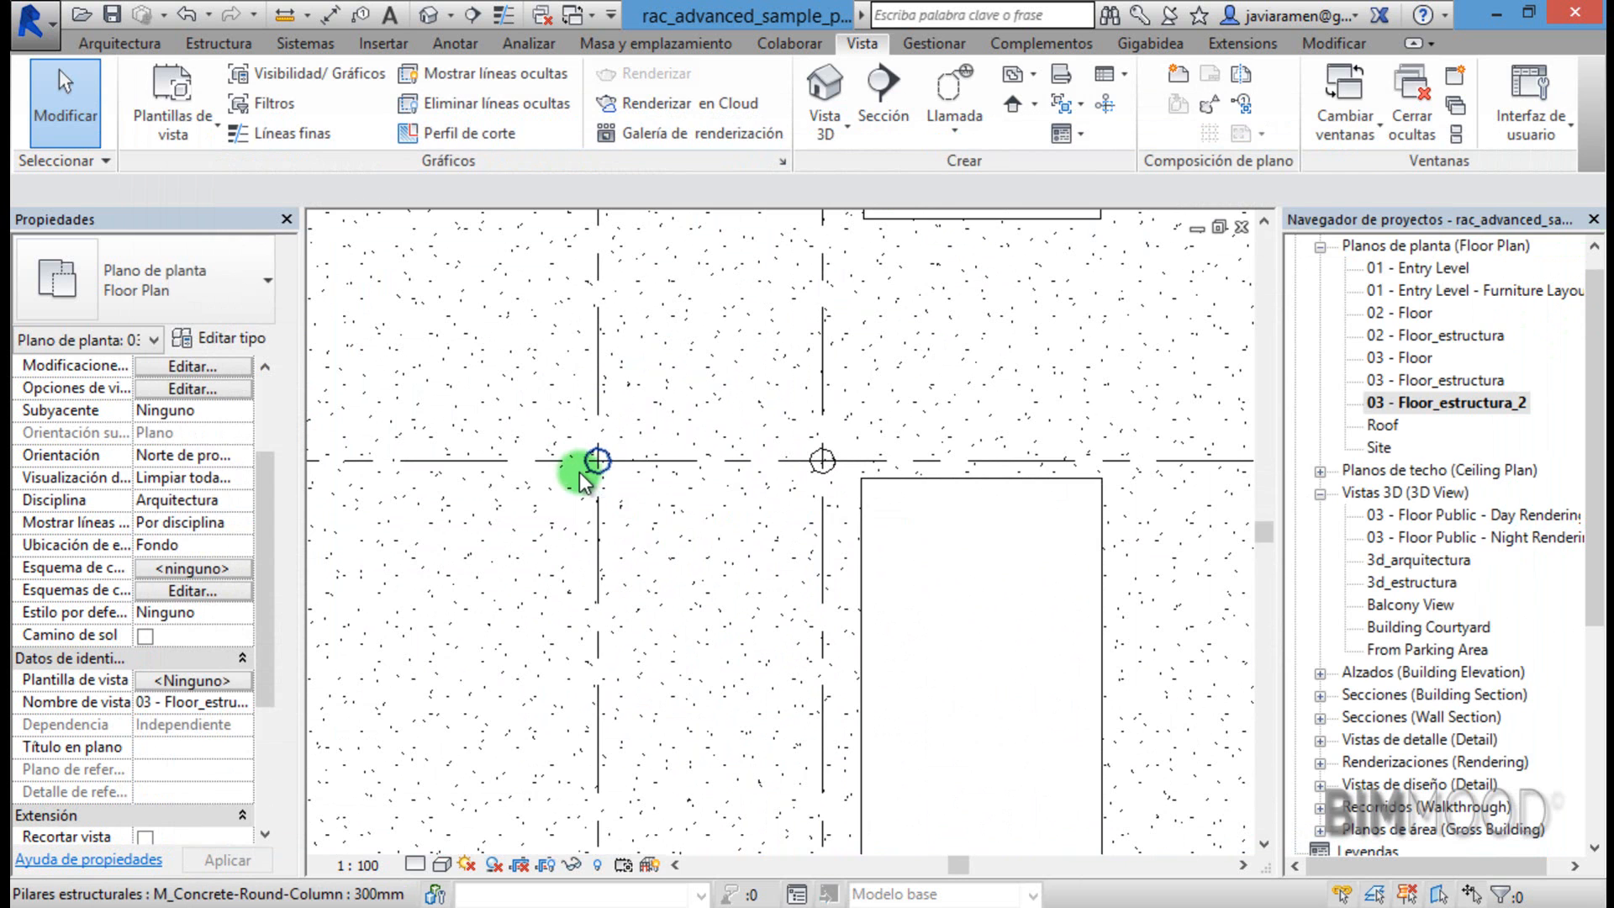
{"action": "key", "text": "v"}
{"action": "key", "text": "g"}
{"action": "left_click_drag", "start_coordinate": [1511, 346], "coordinate": [1508, 597]}
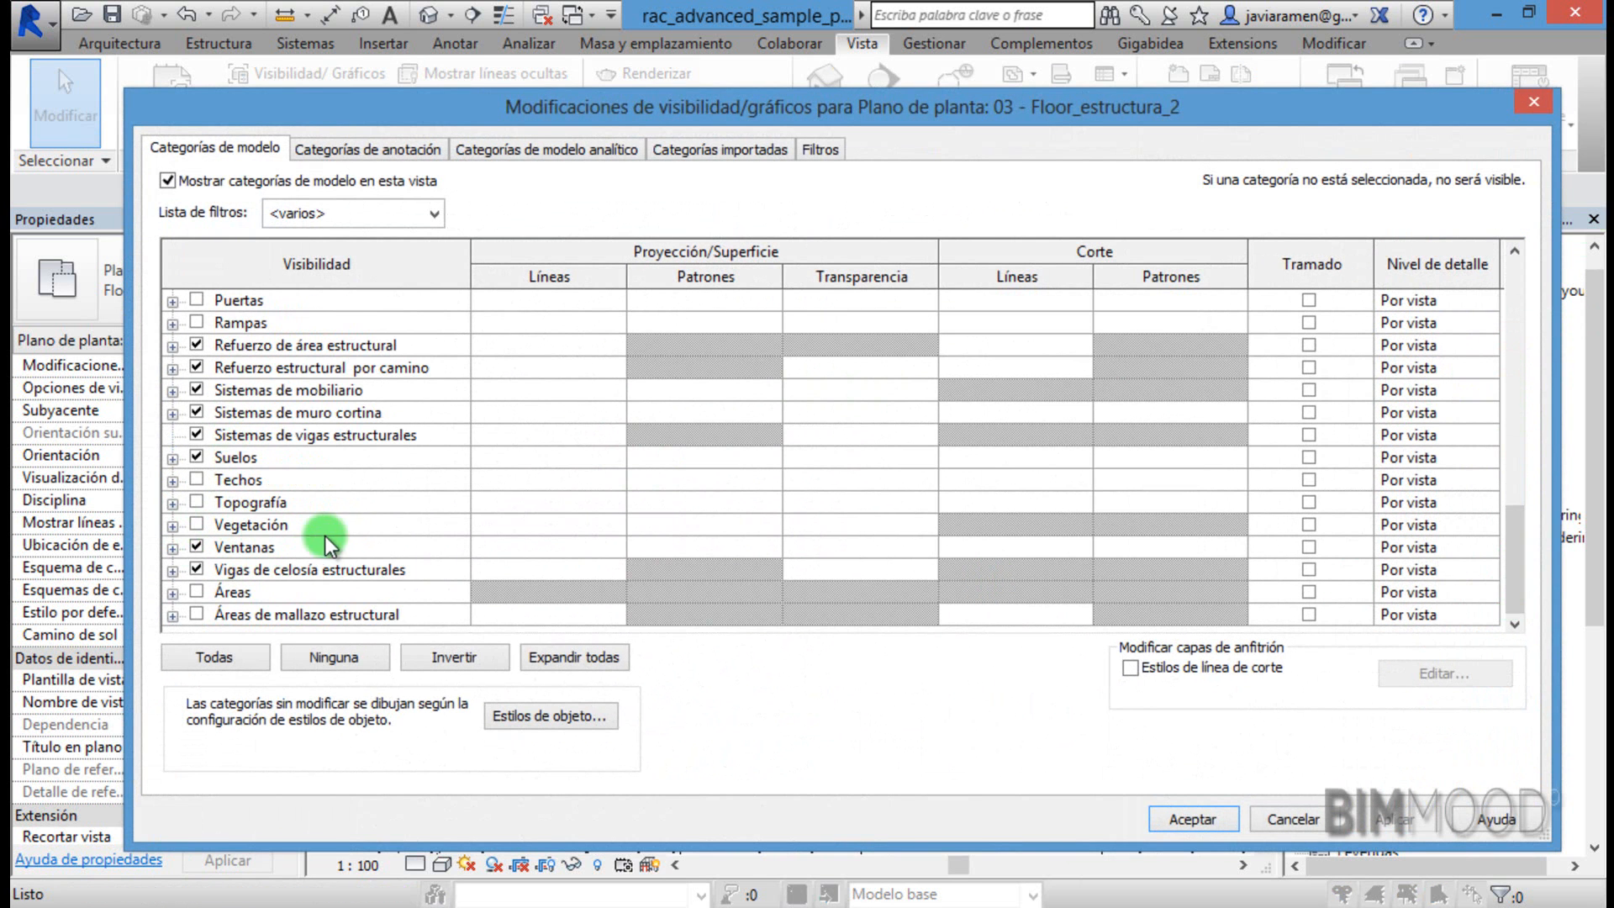
{"action": "scroll", "coordinate": [260, 501], "scroll_direction": "up", "scroll_amount": 2}
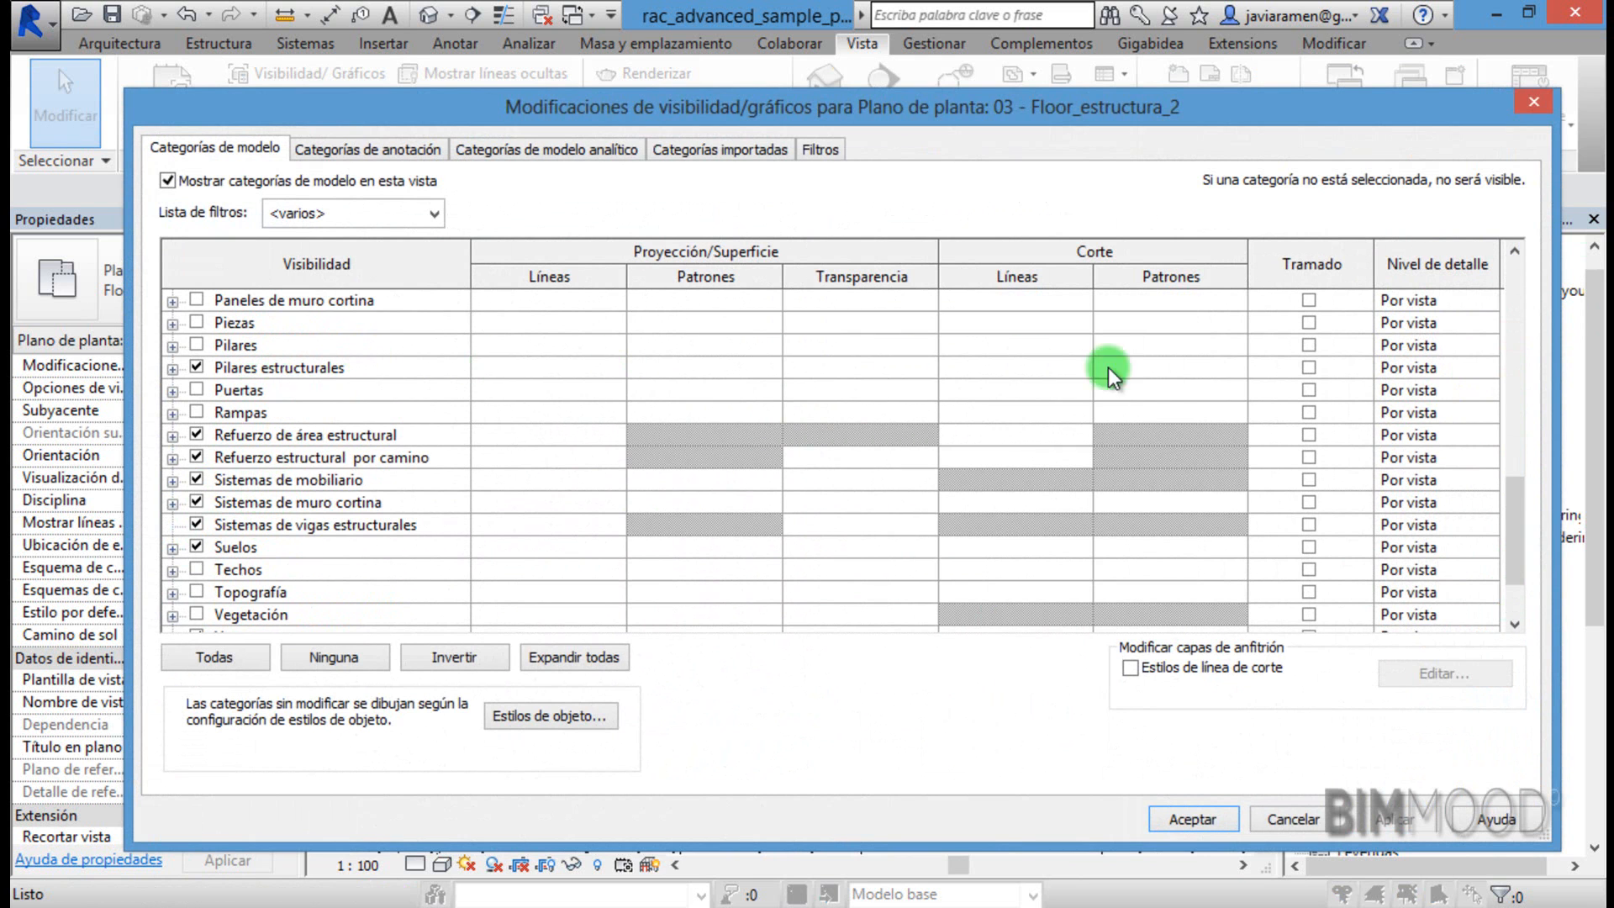
Override the cut pattern of Pilares estructurales with a blue Solid fill and accept the overrides.
{"action": "left_click", "coordinate": [1239, 370]}
{"action": "left_click", "coordinate": [1232, 370]}
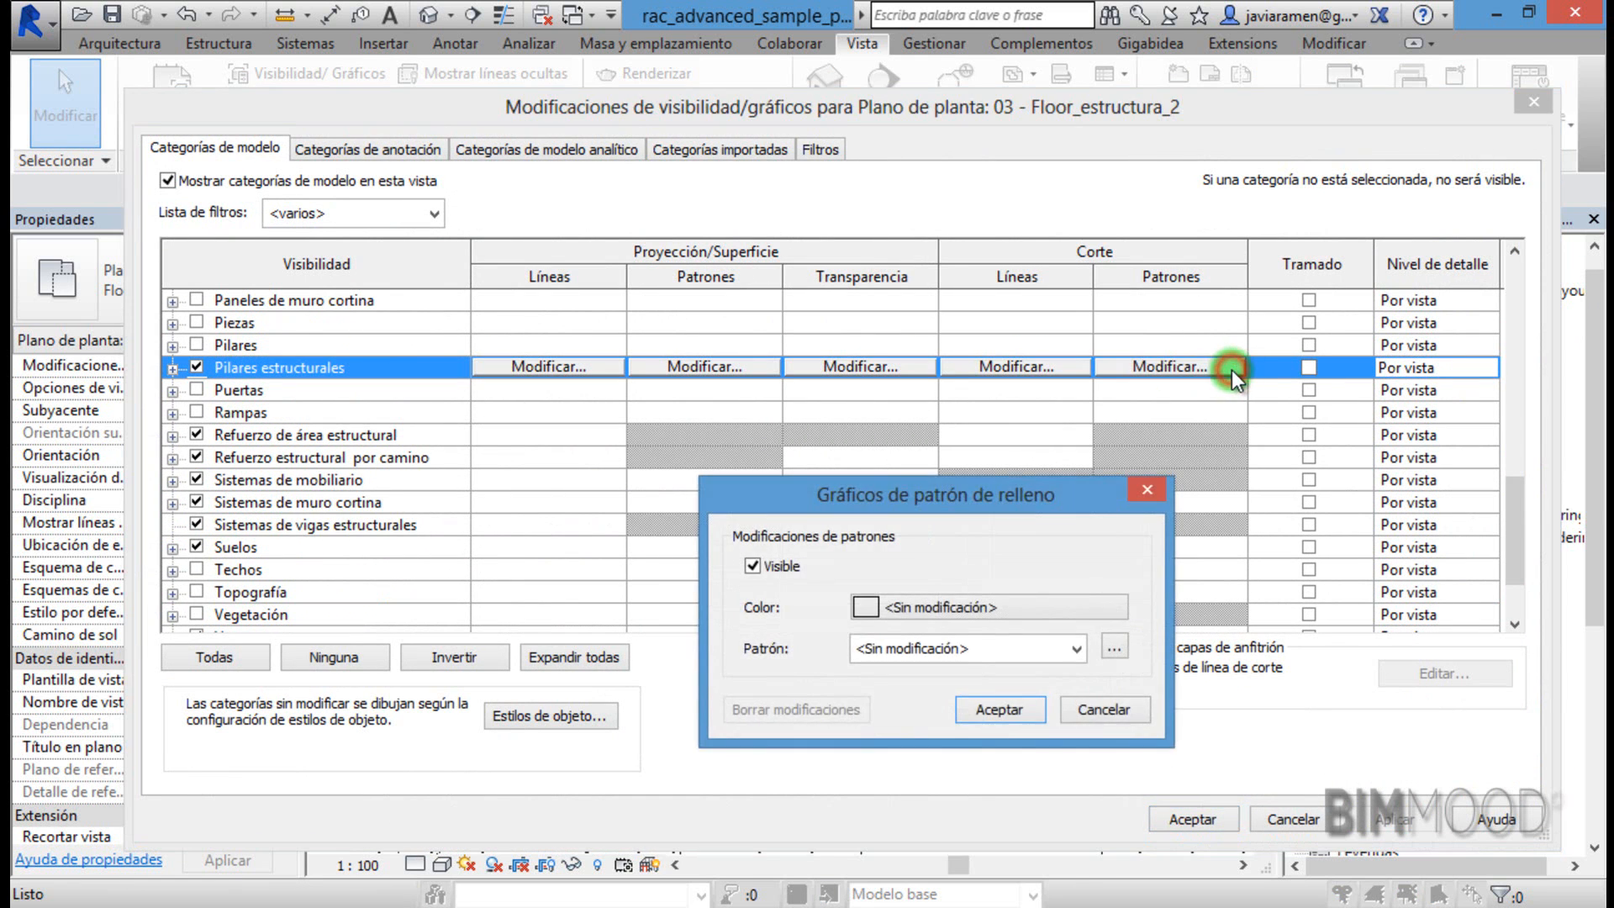
{"action": "left_click", "coordinate": [1049, 605]}
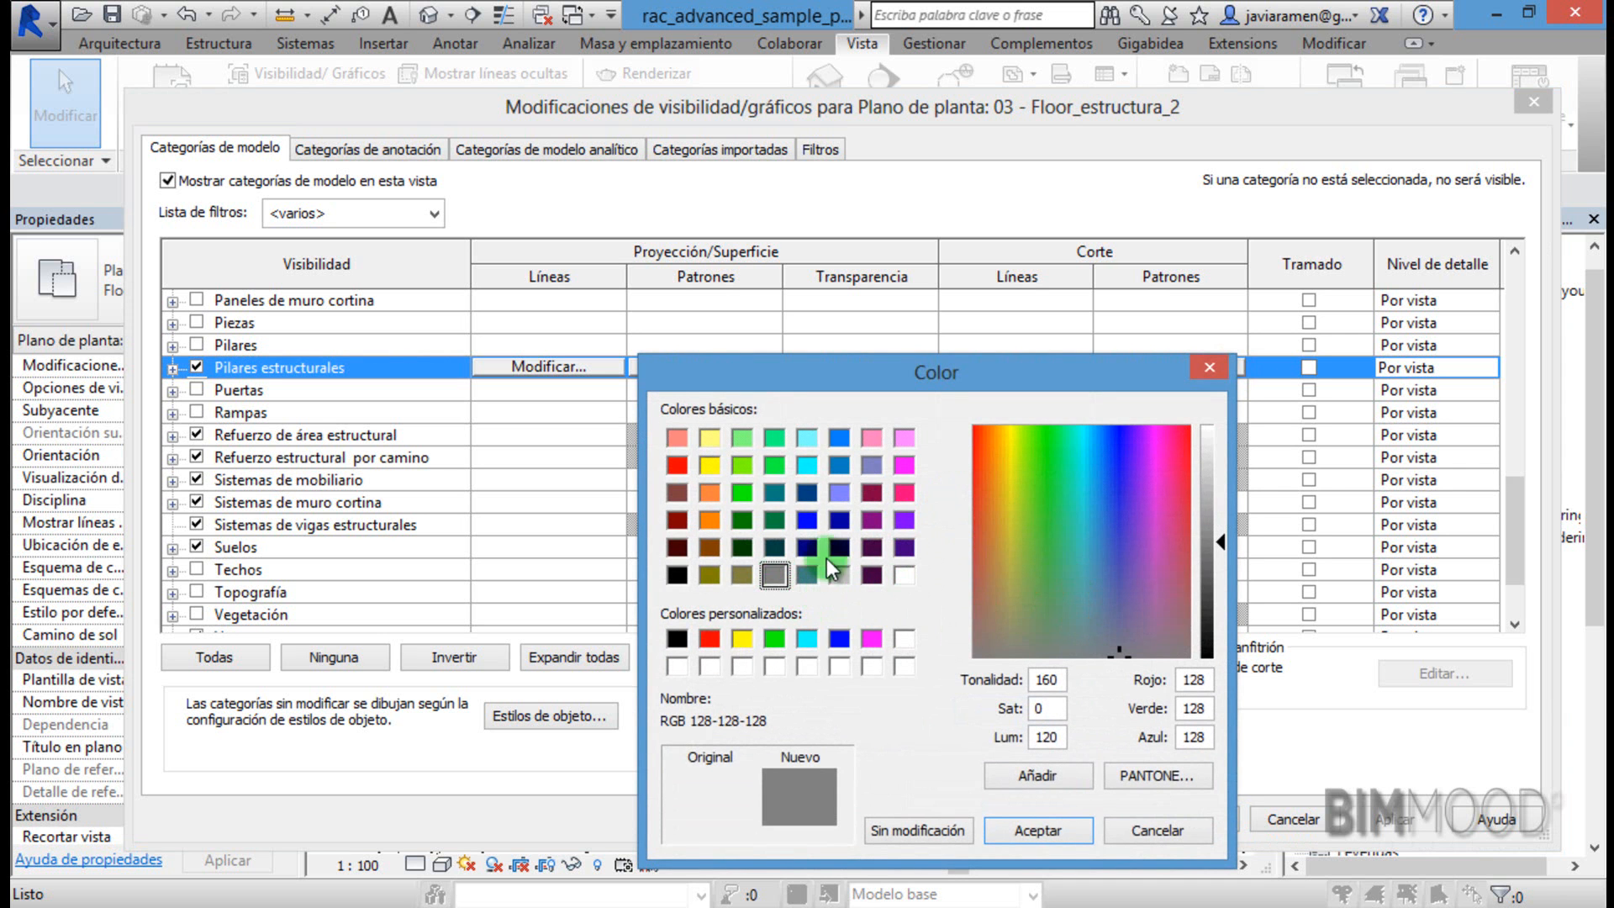
{"action": "left_click", "coordinate": [807, 520]}
{"action": "left_click", "coordinate": [1064, 822]}
{"action": "left_click", "coordinate": [1059, 652]}
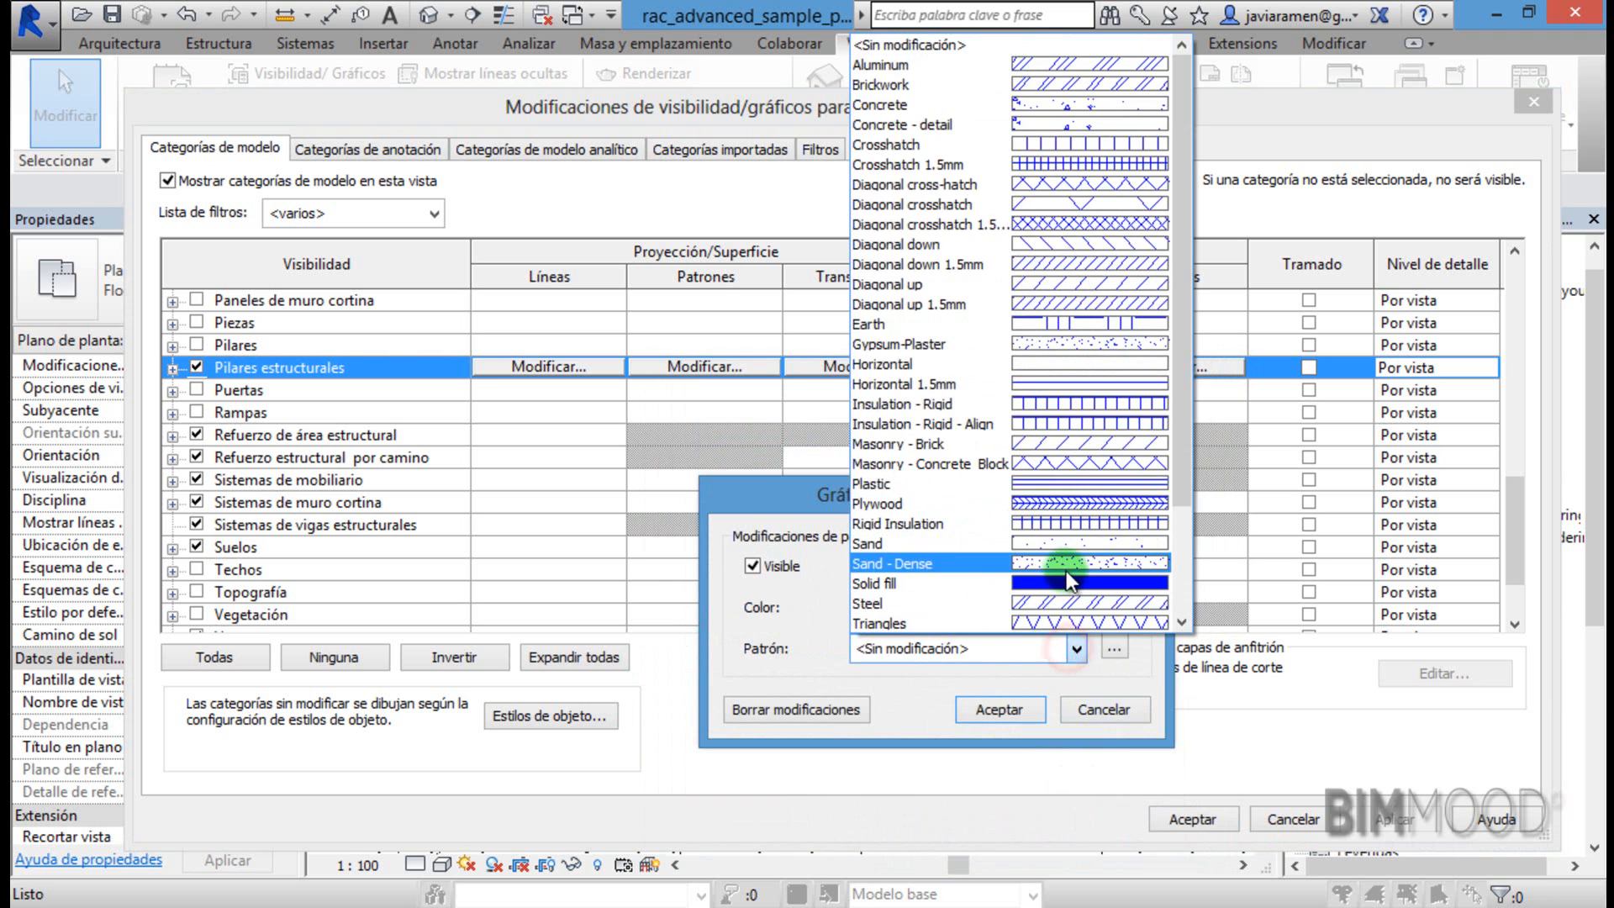
{"action": "left_click", "coordinate": [1068, 582]}
{"action": "left_click", "coordinate": [1001, 709]}
{"action": "left_click", "coordinate": [1187, 815]}
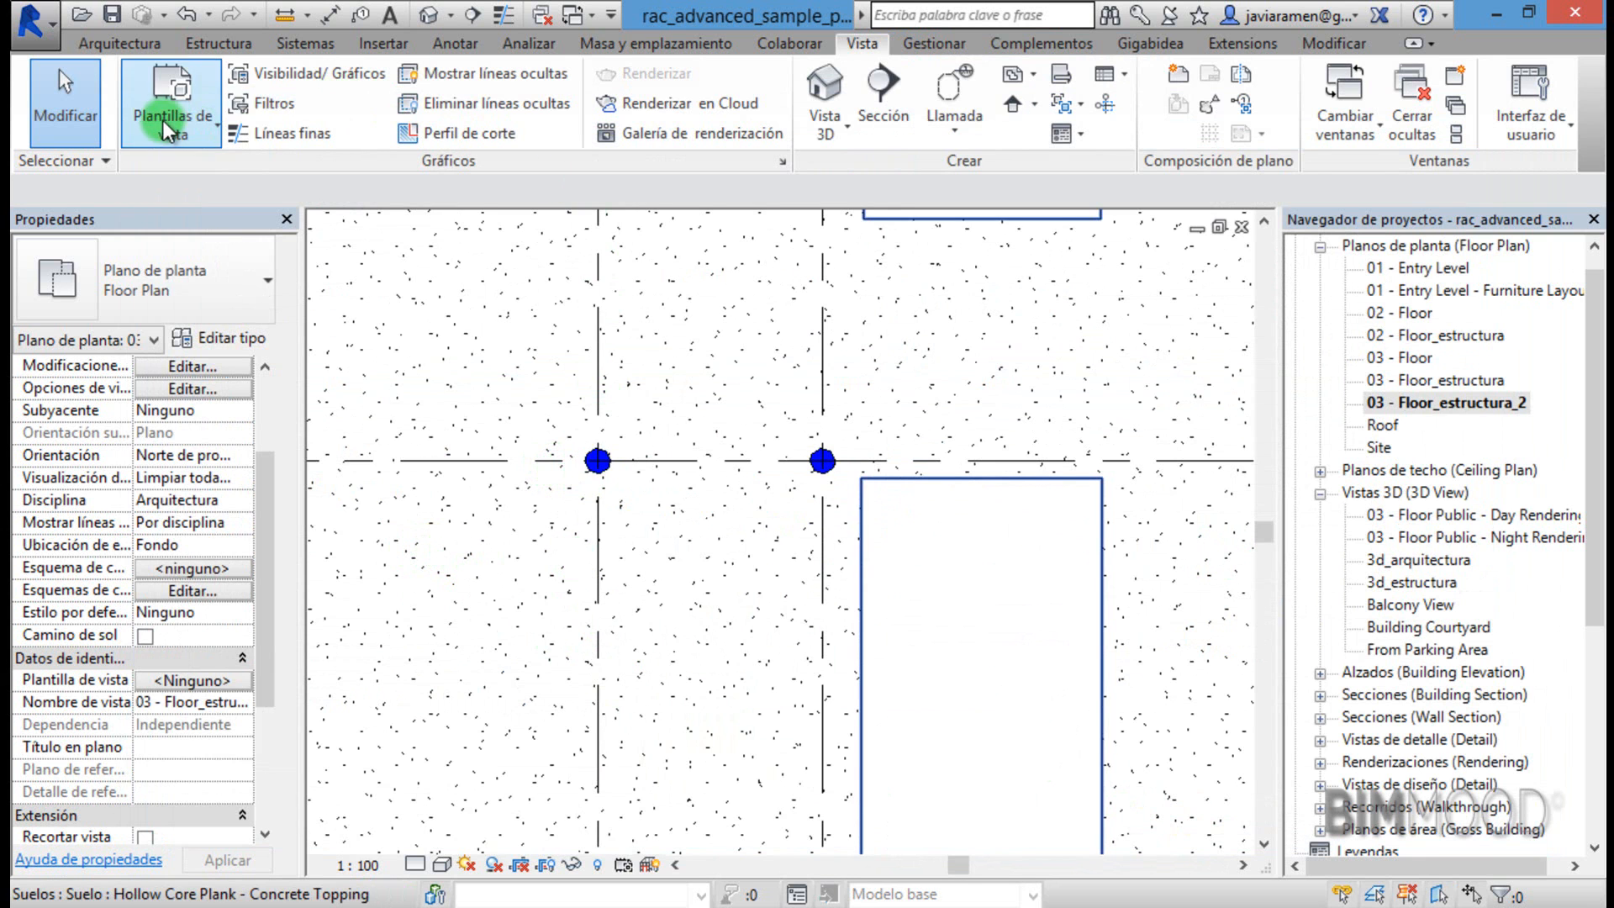
Create a view template from 03 - Floor_estructura_2 and name it plantilla_2 estructura.
{"action": "left_click", "coordinate": [199, 127]}
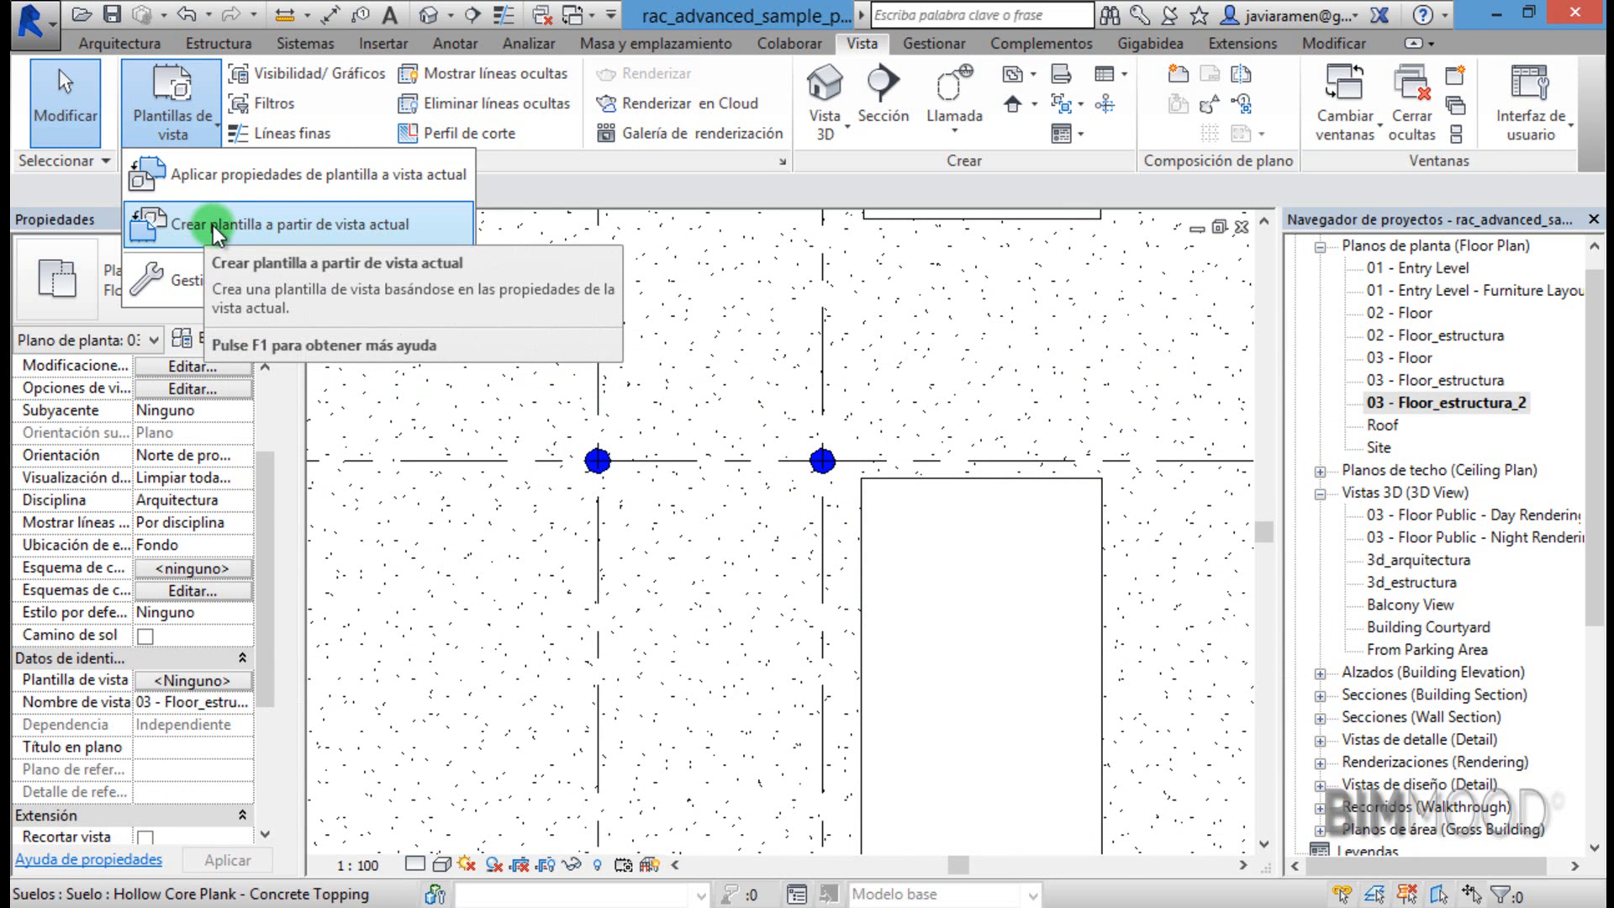
{"action": "key", "text": "Escape"}
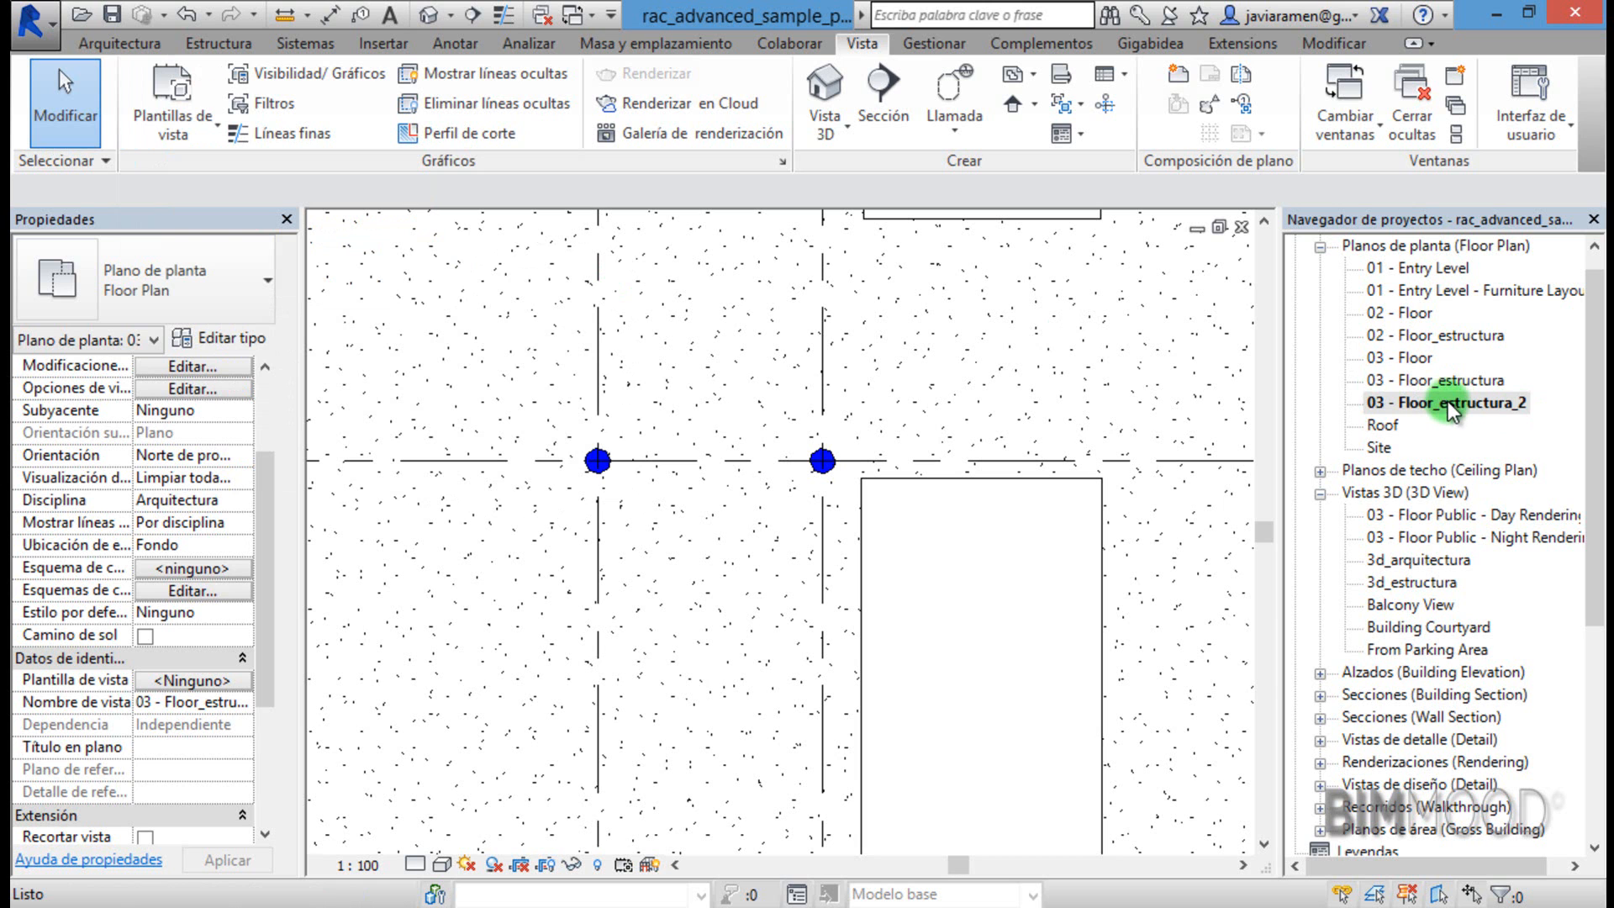
{"action": "right_click", "coordinate": [1448, 401]}
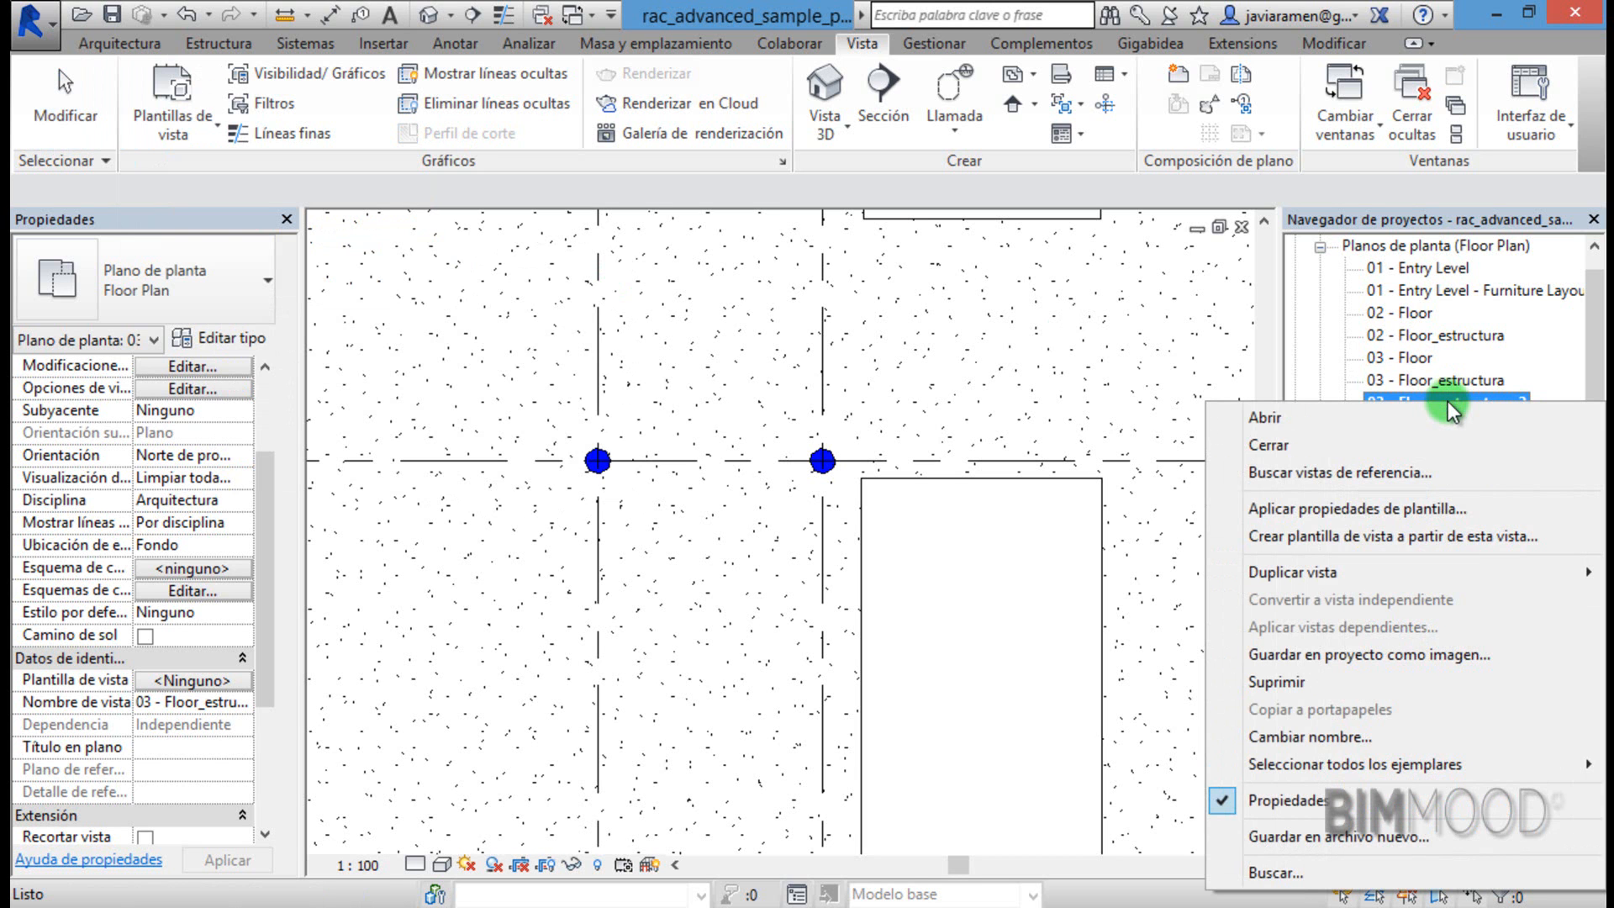
{"action": "left_click", "coordinate": [1397, 537]}
{"action": "left_click", "coordinate": [559, 480]}
{"action": "left_click_drag", "start_coordinate": [559, 480], "coordinate": [135, 346]}
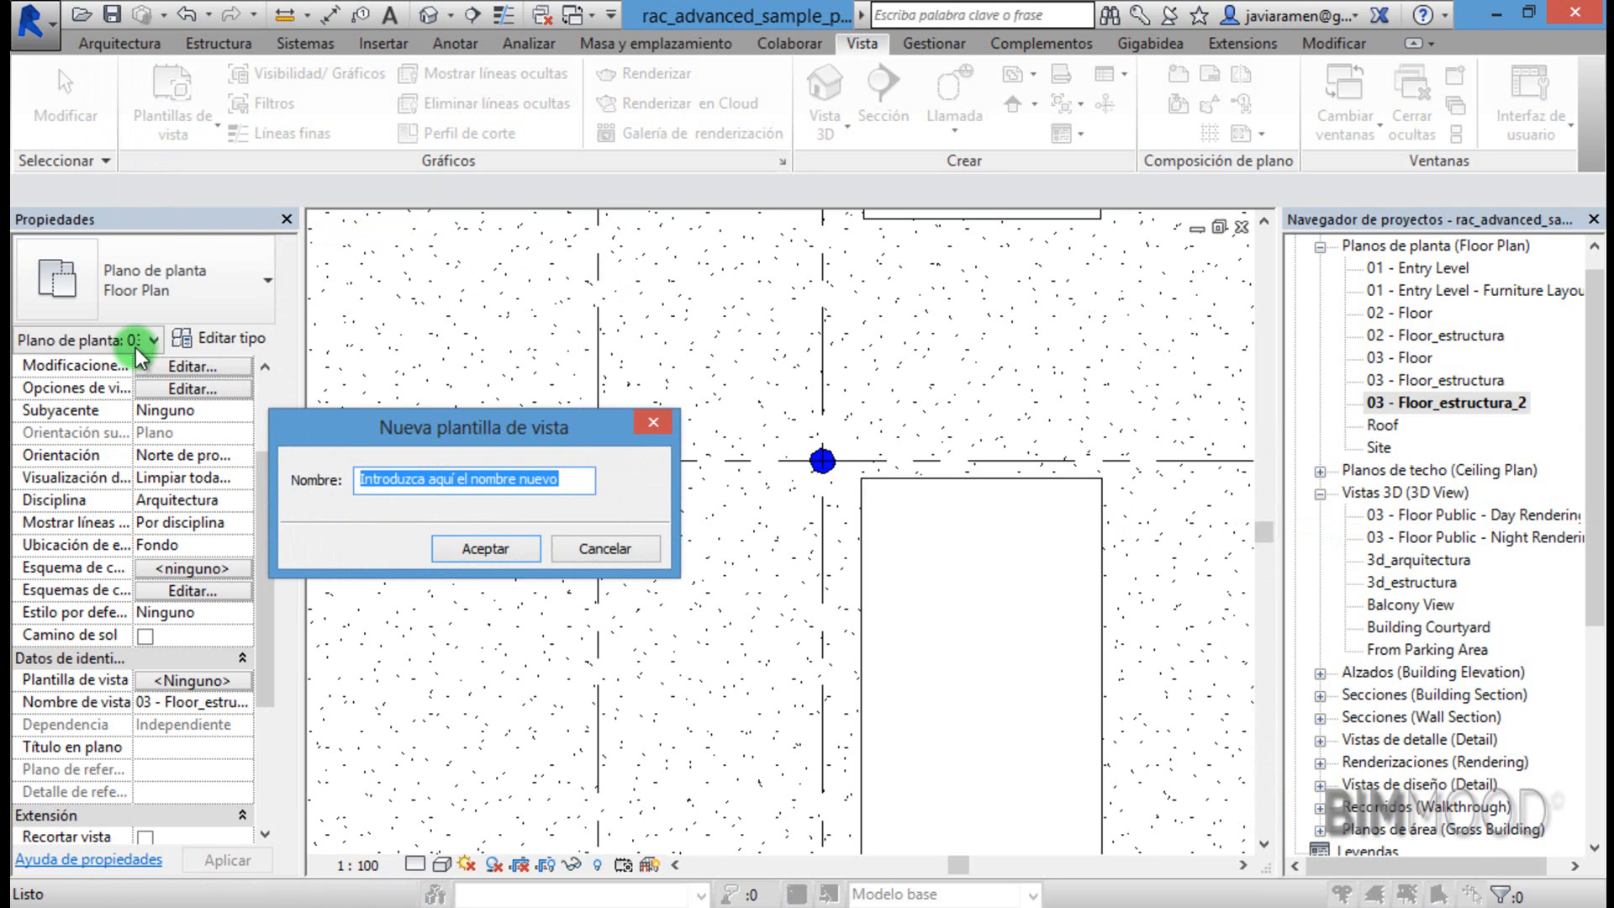
{"action": "type", "text": "plantilla_2"}
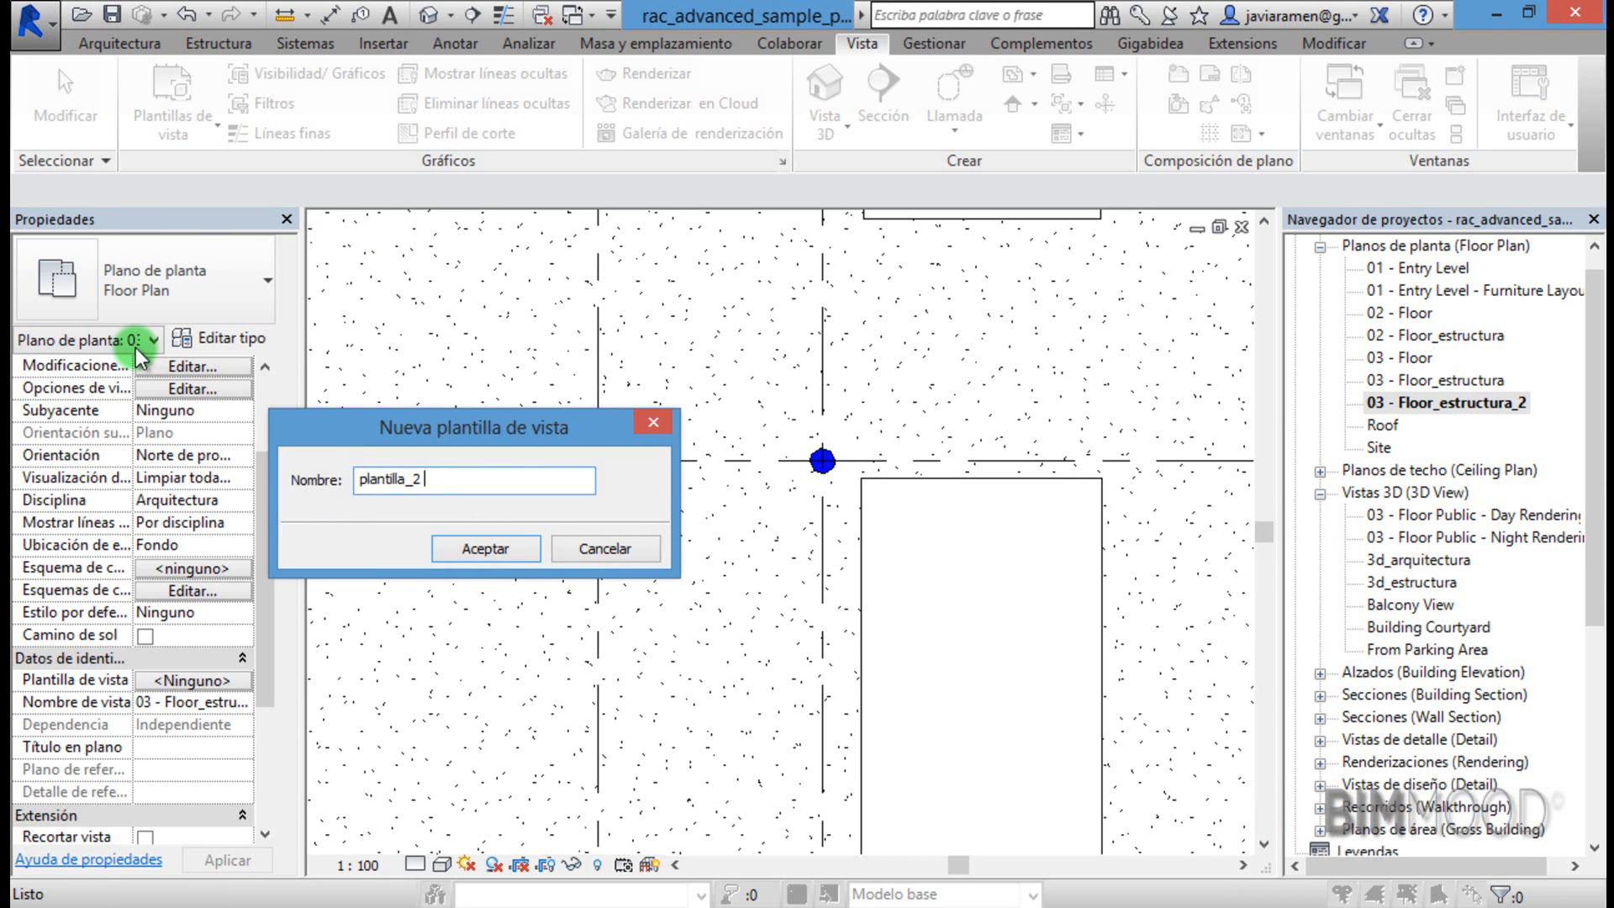
{"action": "type", "text": " estructura"}
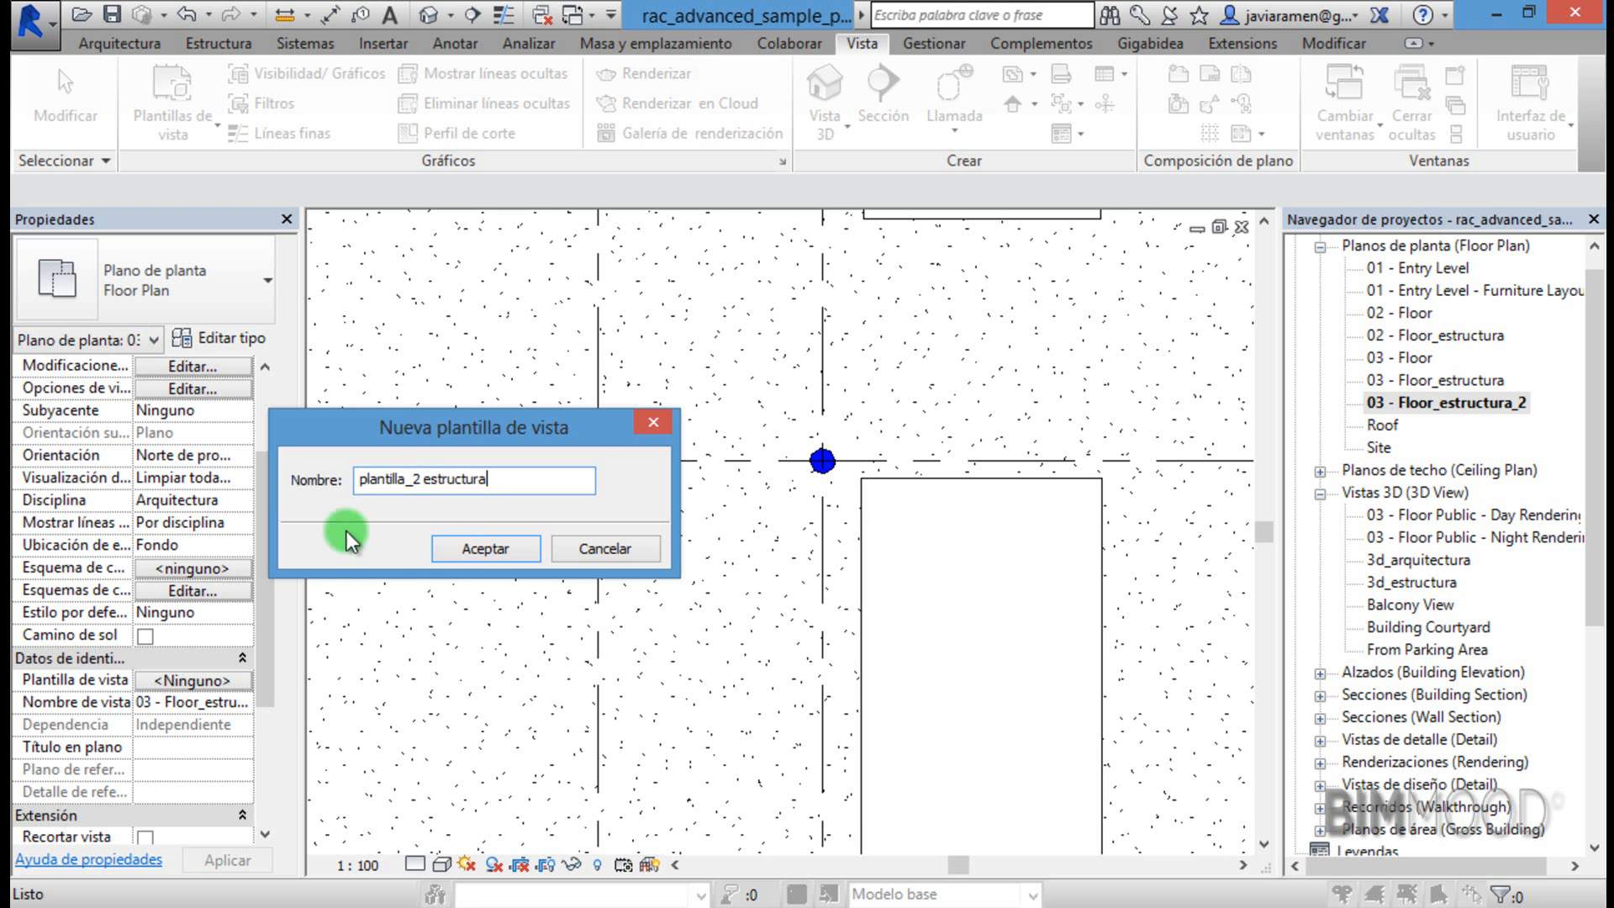
{"action": "left_click", "coordinate": [471, 548]}
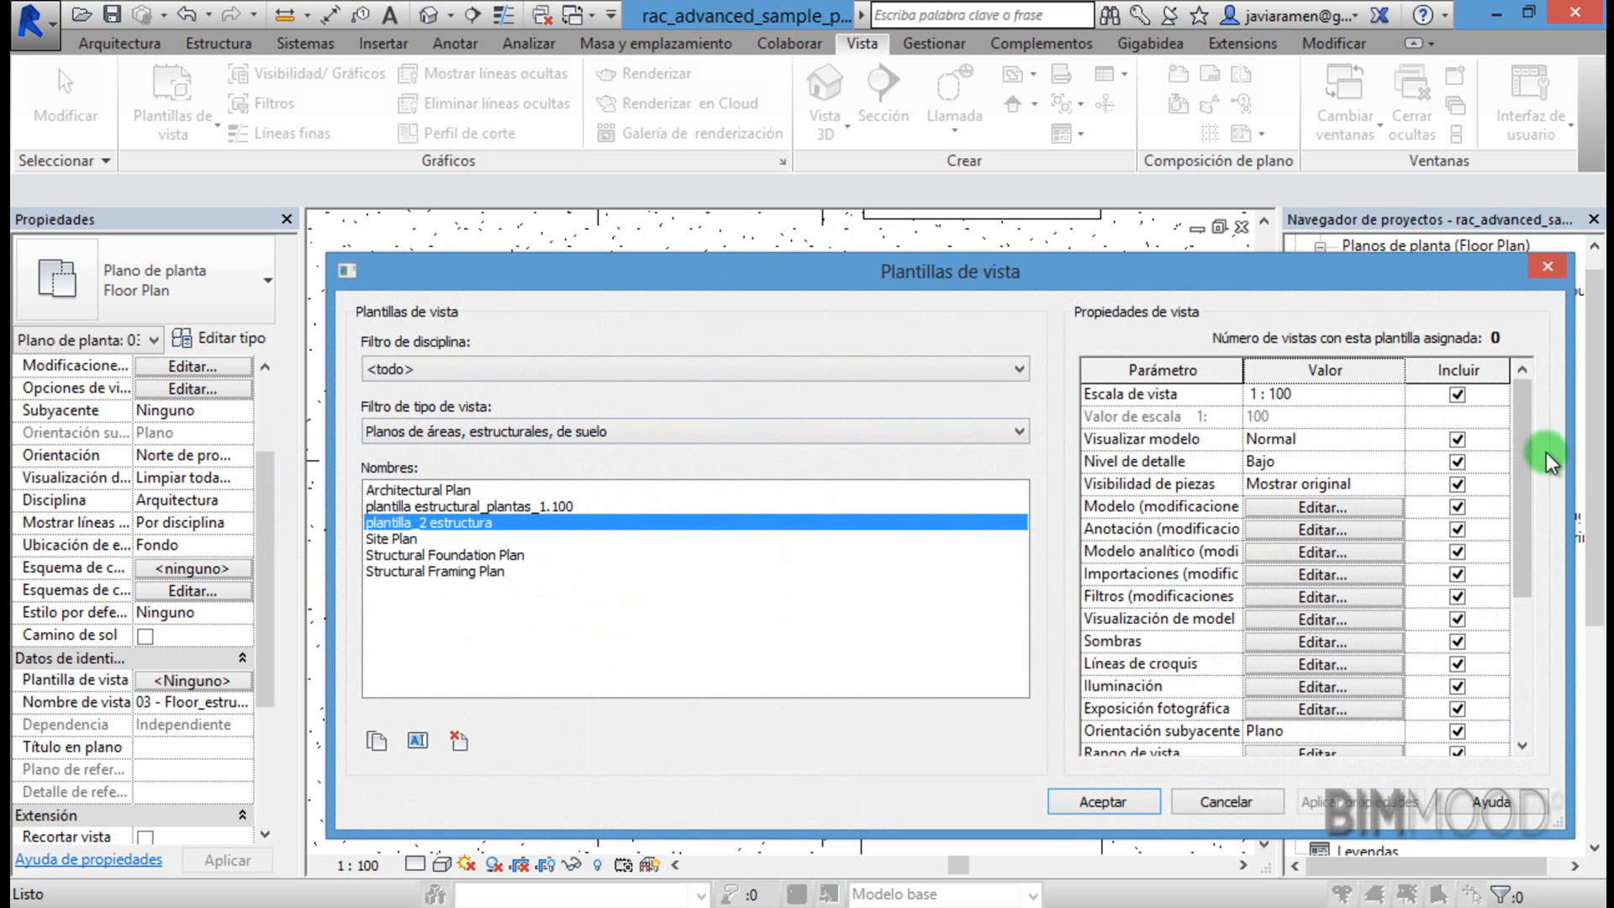
Set the model display style of the plantilla_2 estructura view template to Sombreado.
{"action": "left_click_drag", "start_coordinate": [1270, 274], "coordinate": [1099, 251]}
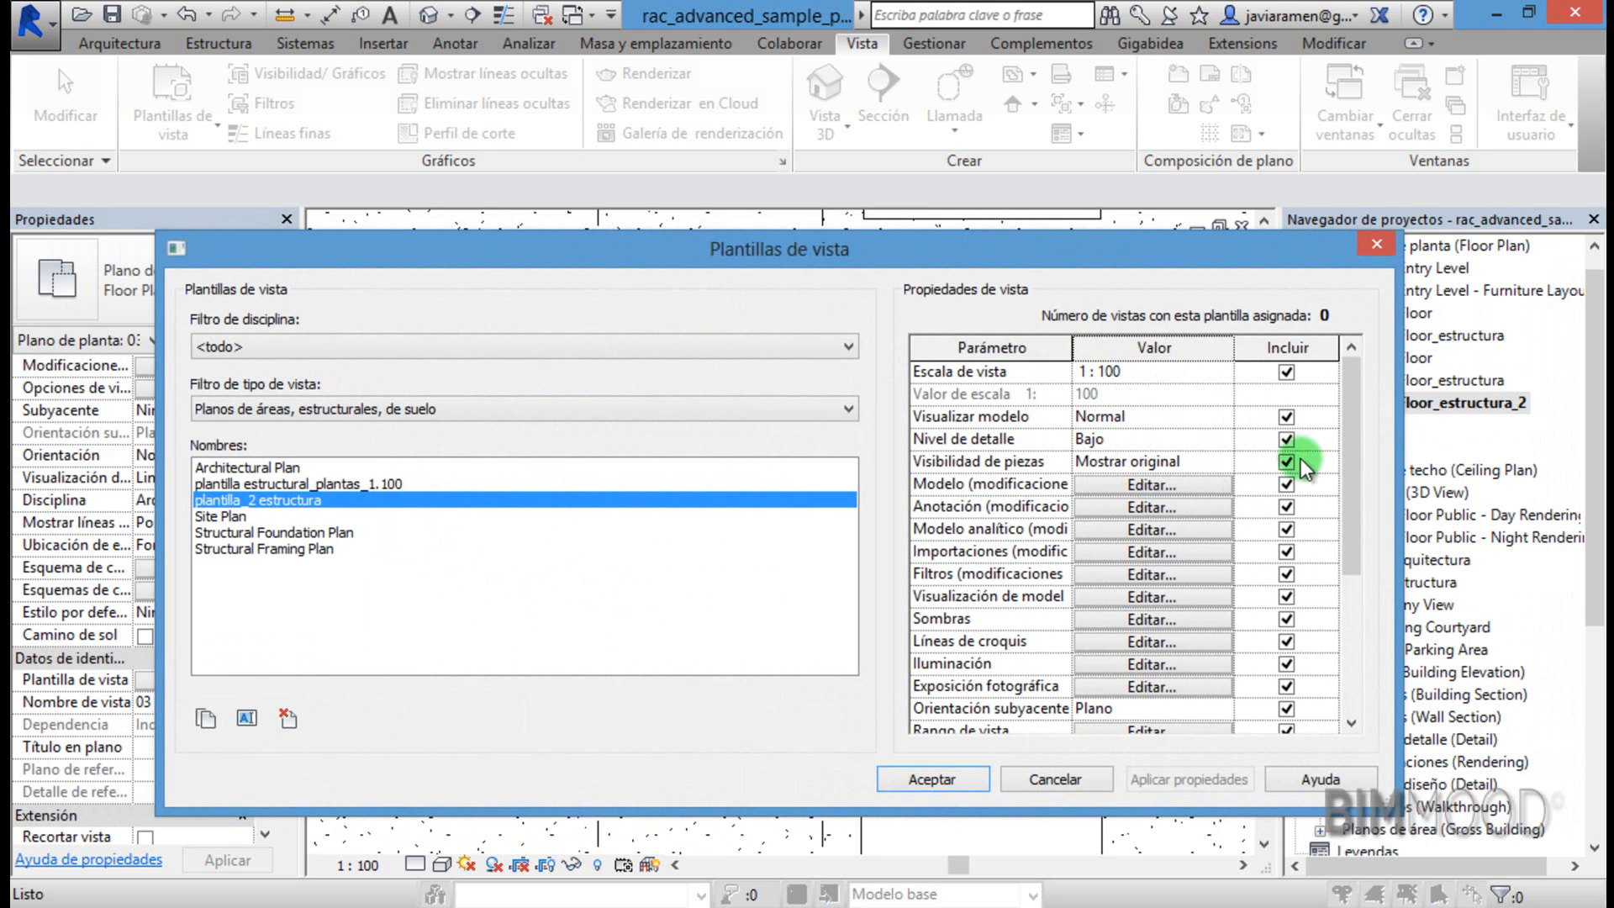
{"action": "left_click_drag", "start_coordinate": [1349, 447], "coordinate": [1351, 457]}
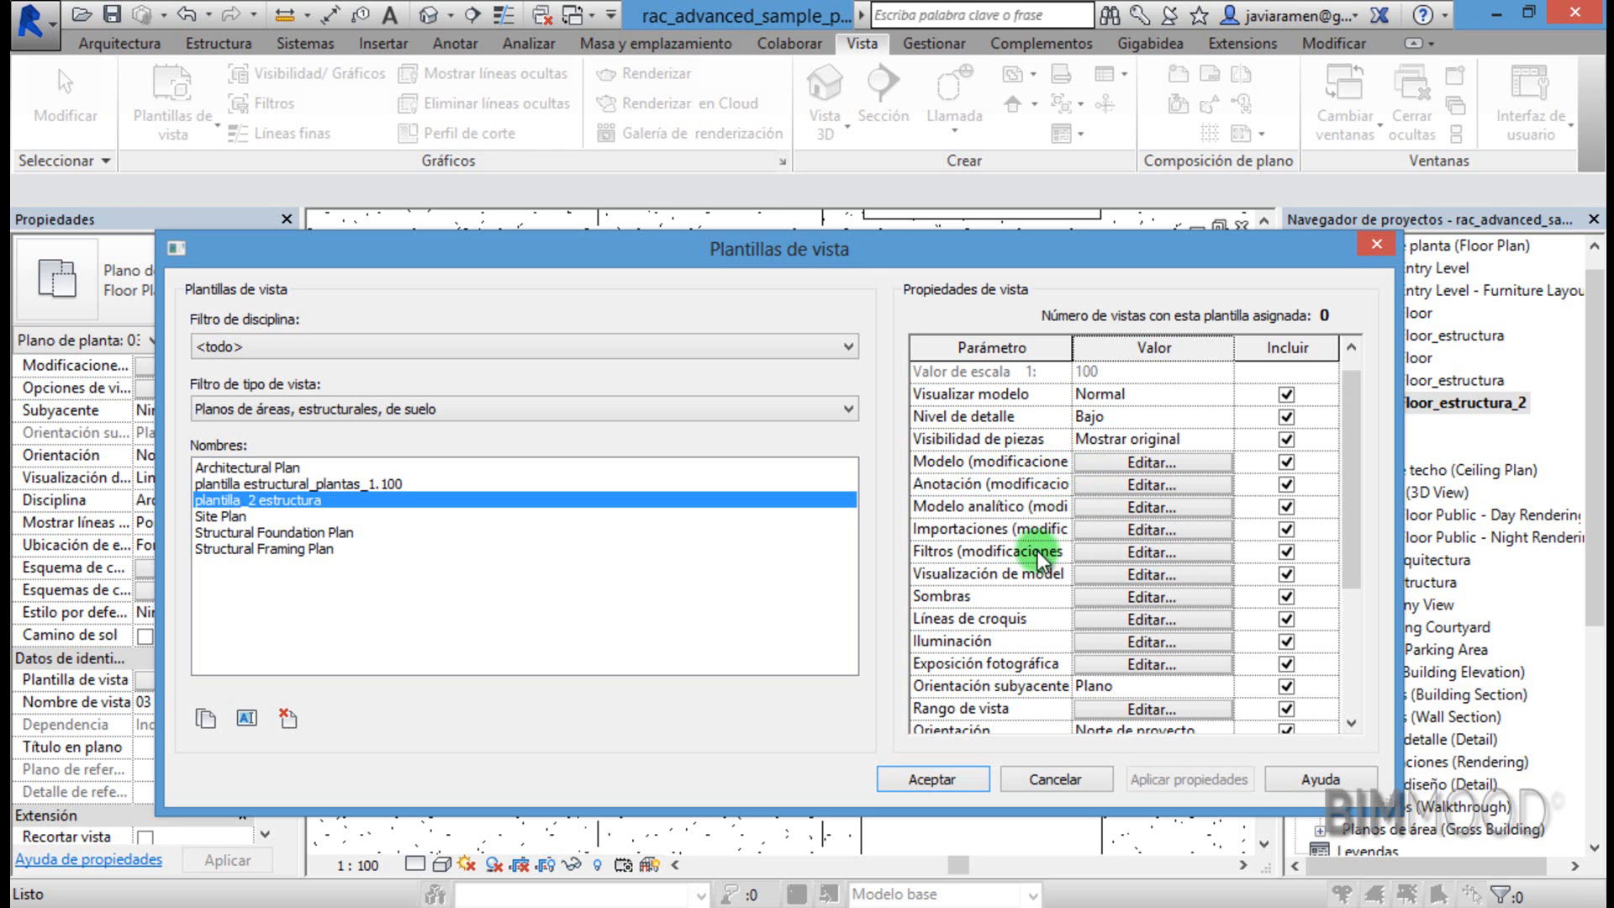
{"action": "left_click", "coordinate": [1152, 577]}
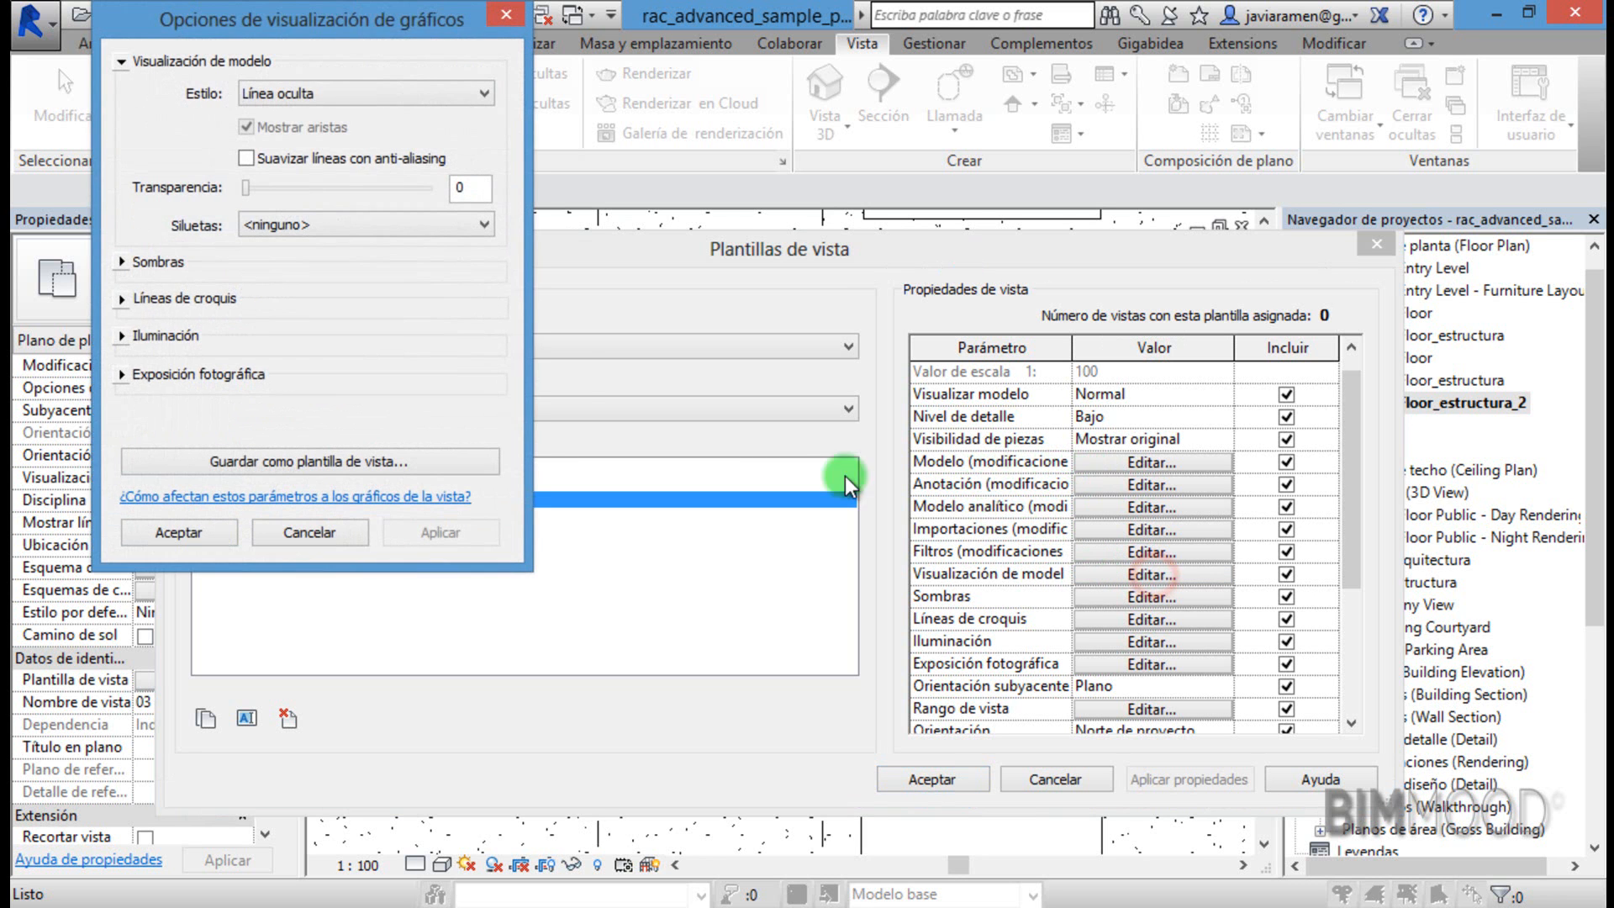
{"action": "left_click_drag", "start_coordinate": [291, 38], "coordinate": [675, 135]}
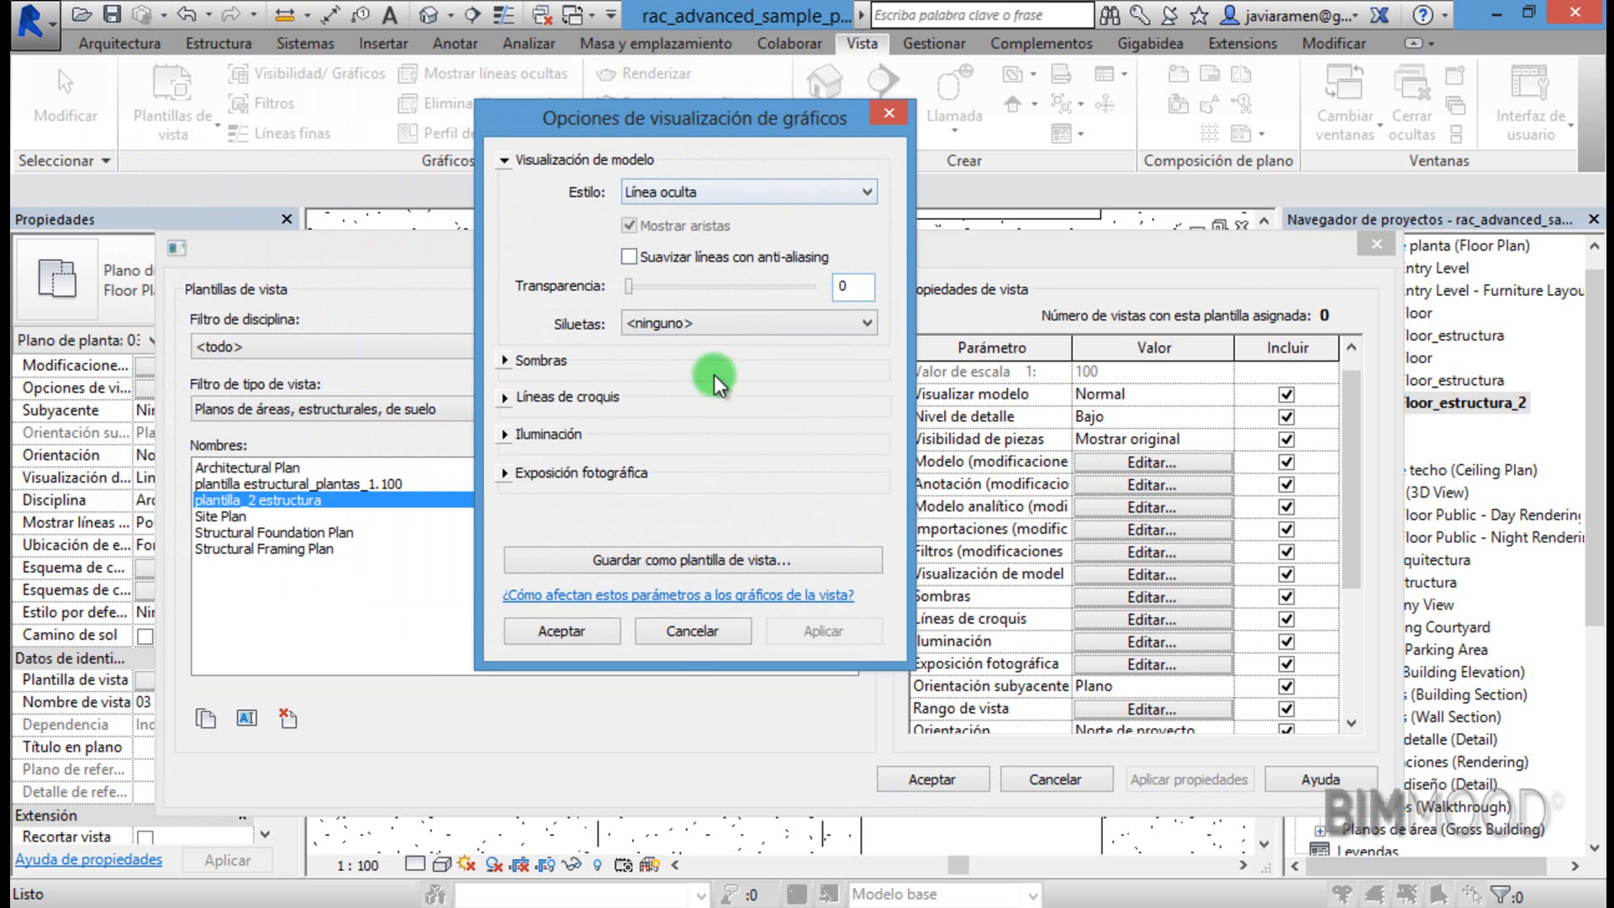
{"action": "left_click", "coordinate": [503, 360]}
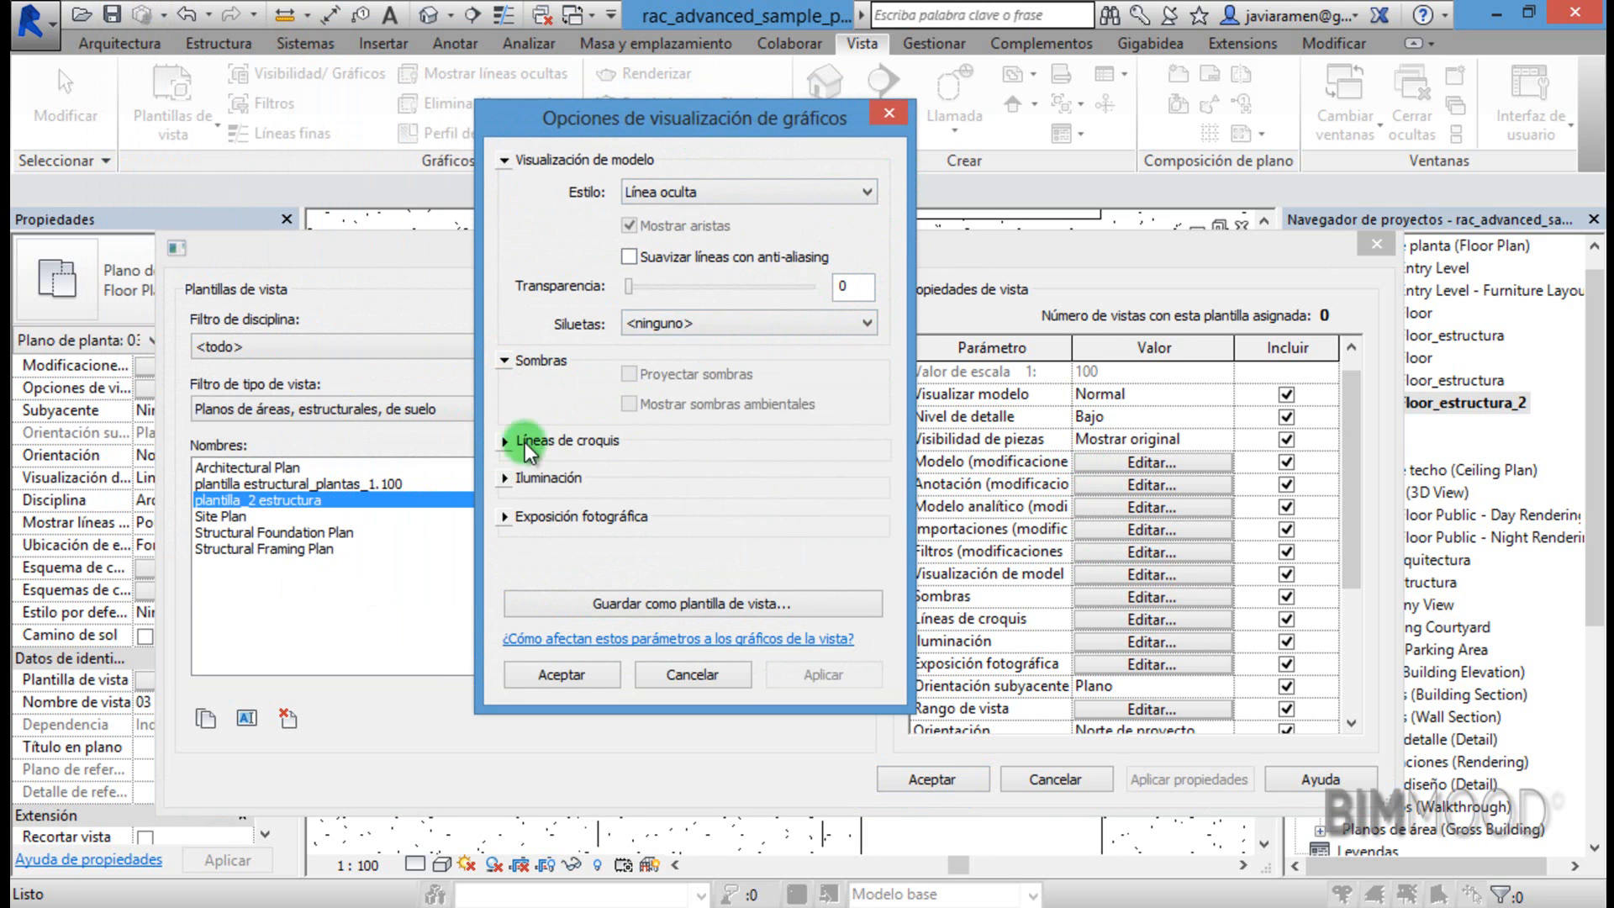
{"action": "left_click", "coordinate": [850, 190]}
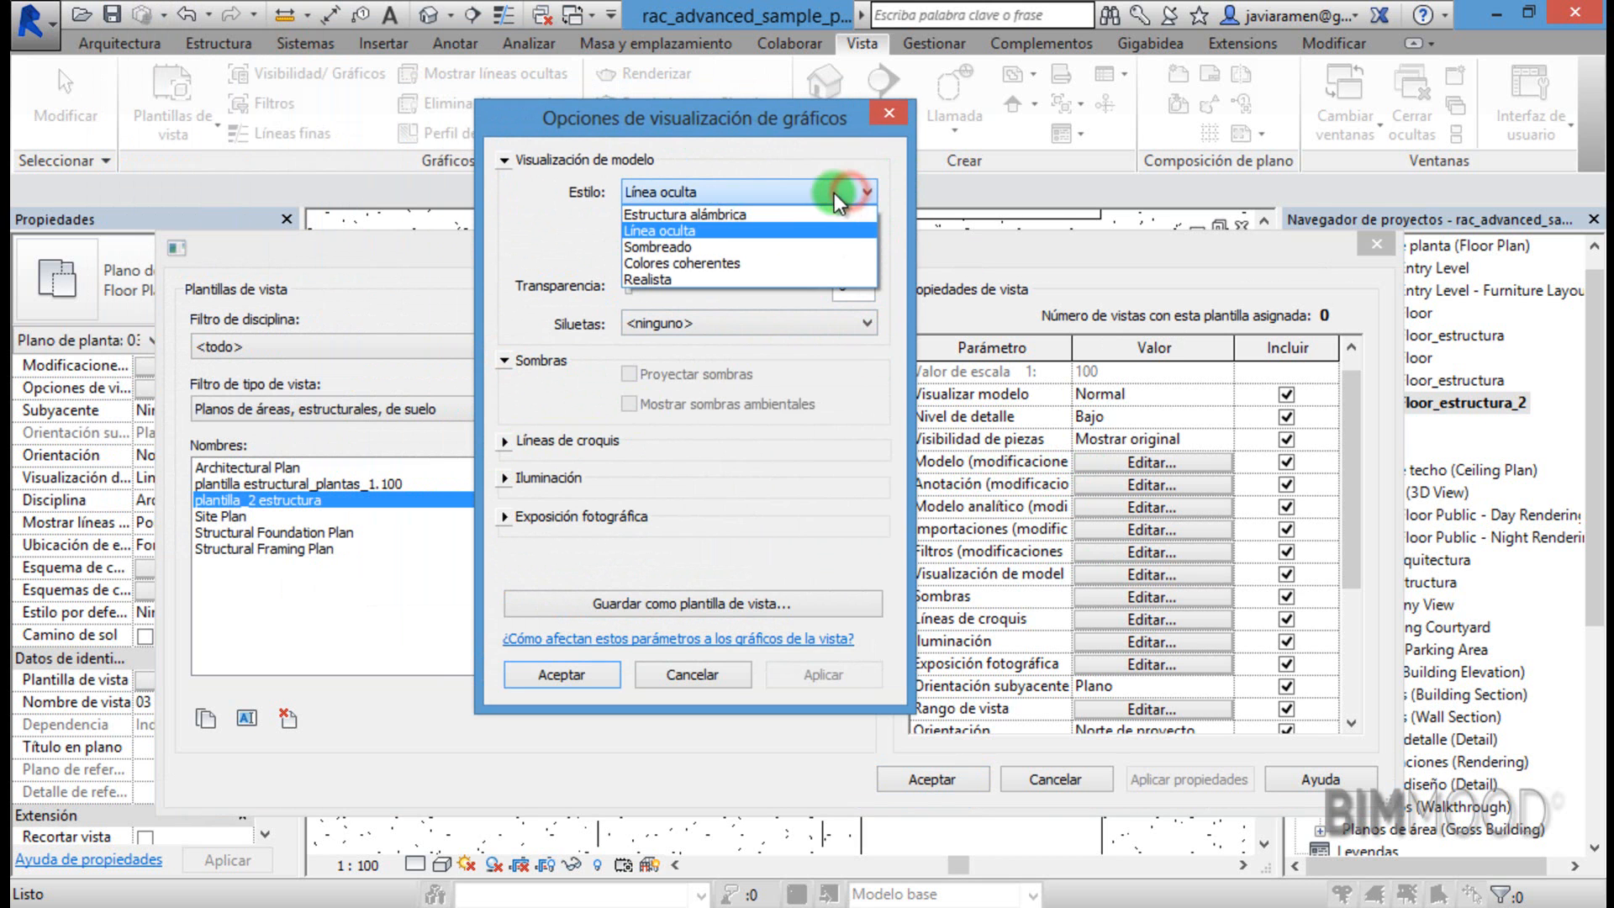
{"action": "left_click", "coordinate": [669, 249]}
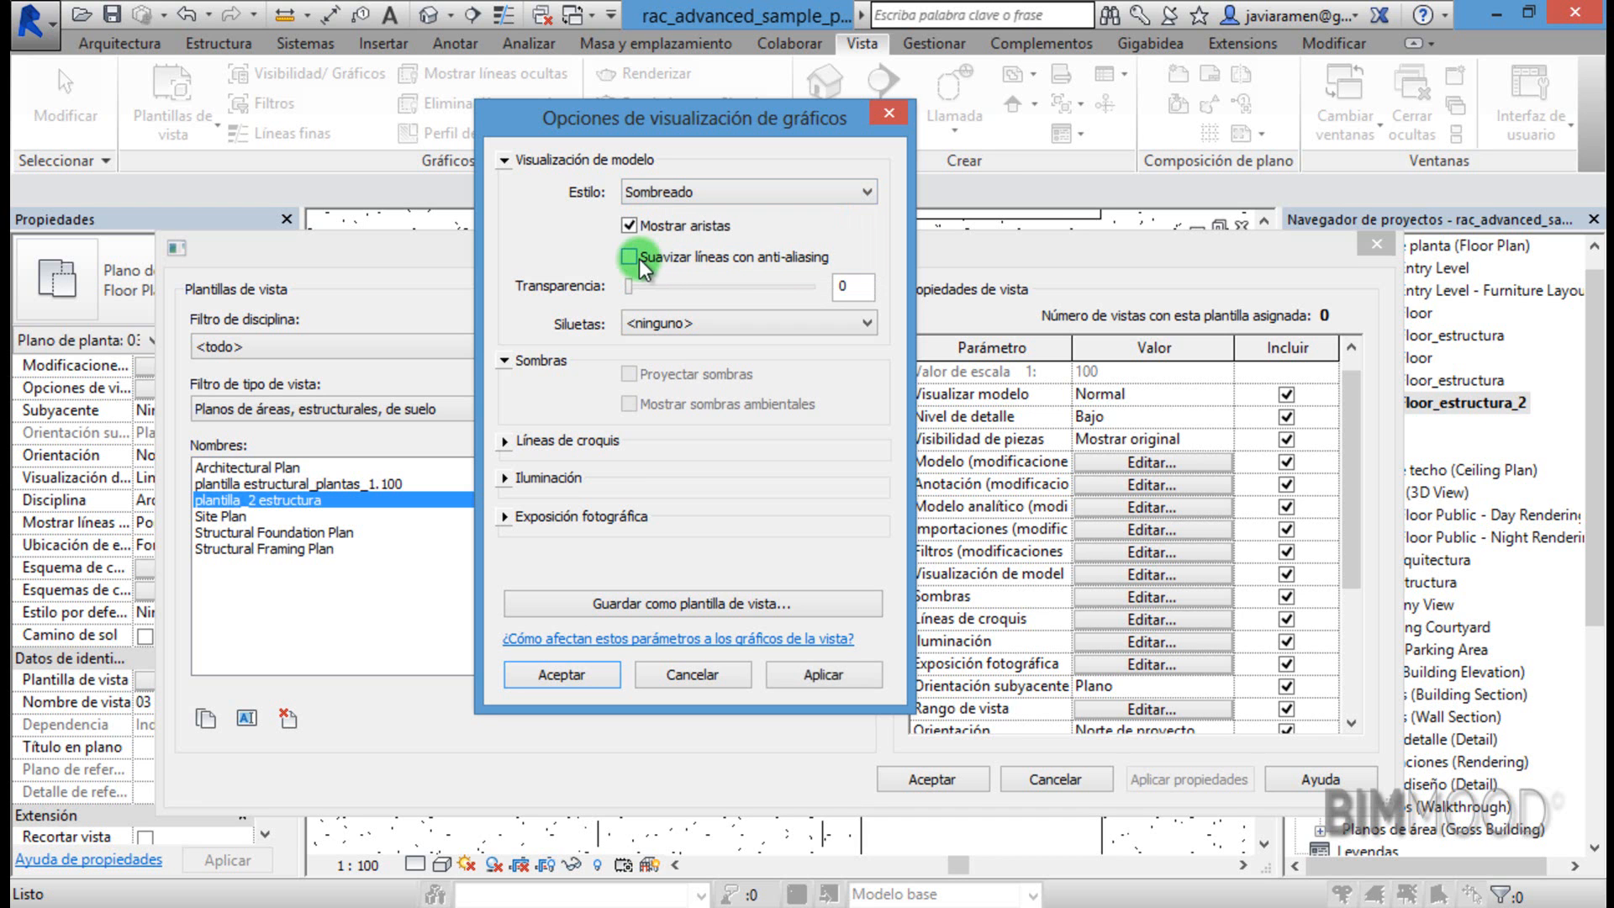
Set the silhouettes to Líneas anchas, then accept the graphic display options and the view template.
{"action": "left_click", "coordinate": [859, 324]}
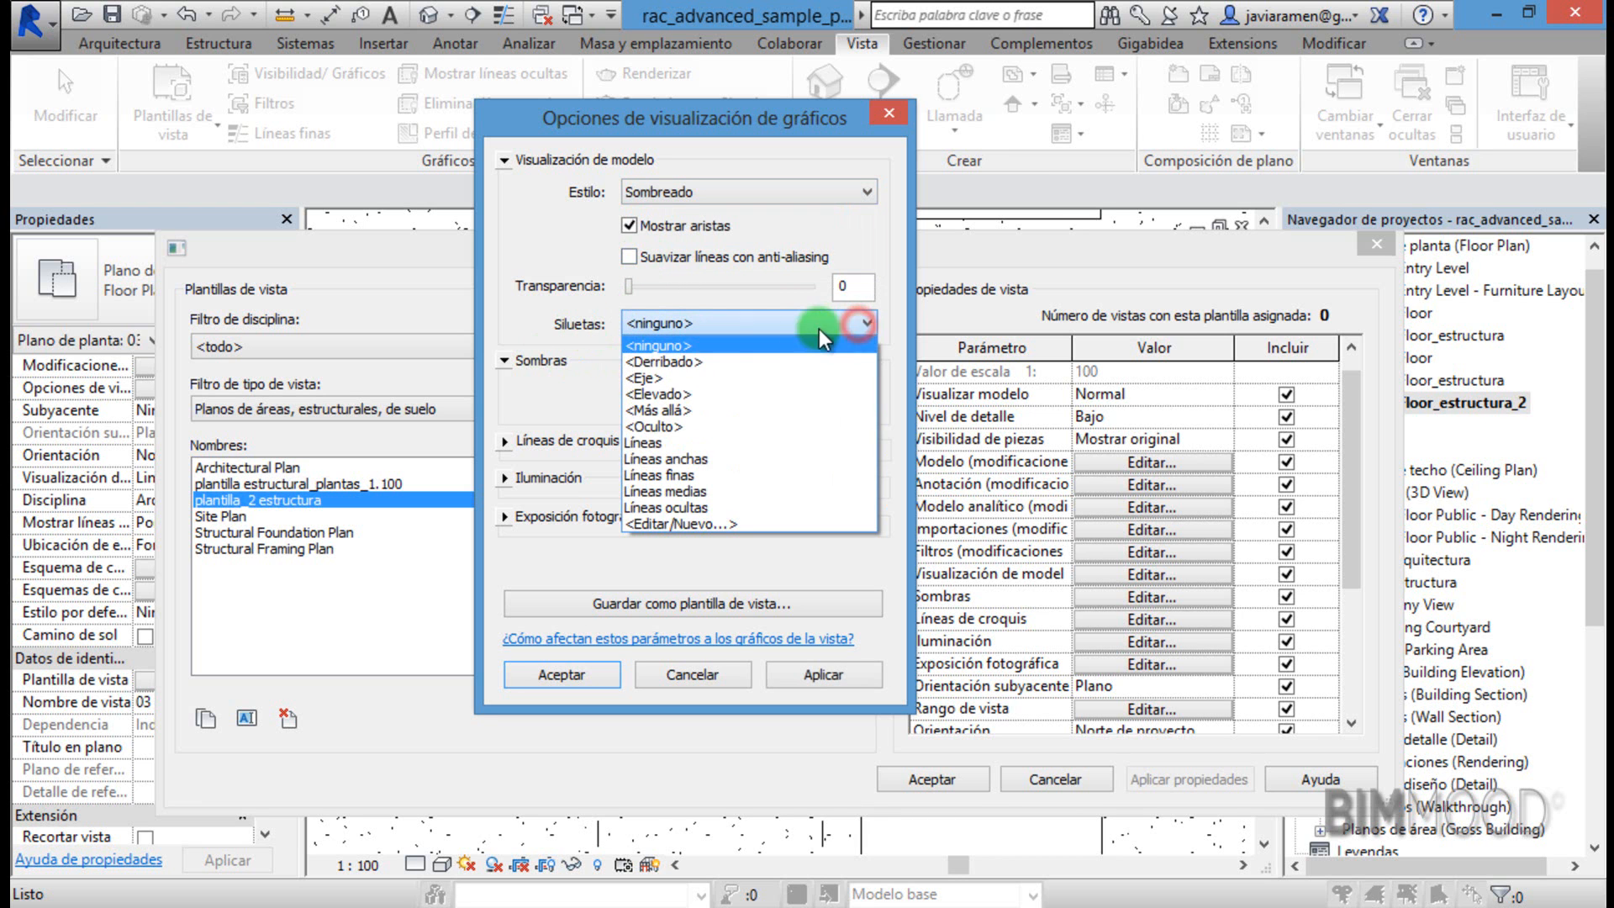
{"action": "left_click", "coordinate": [717, 458]}
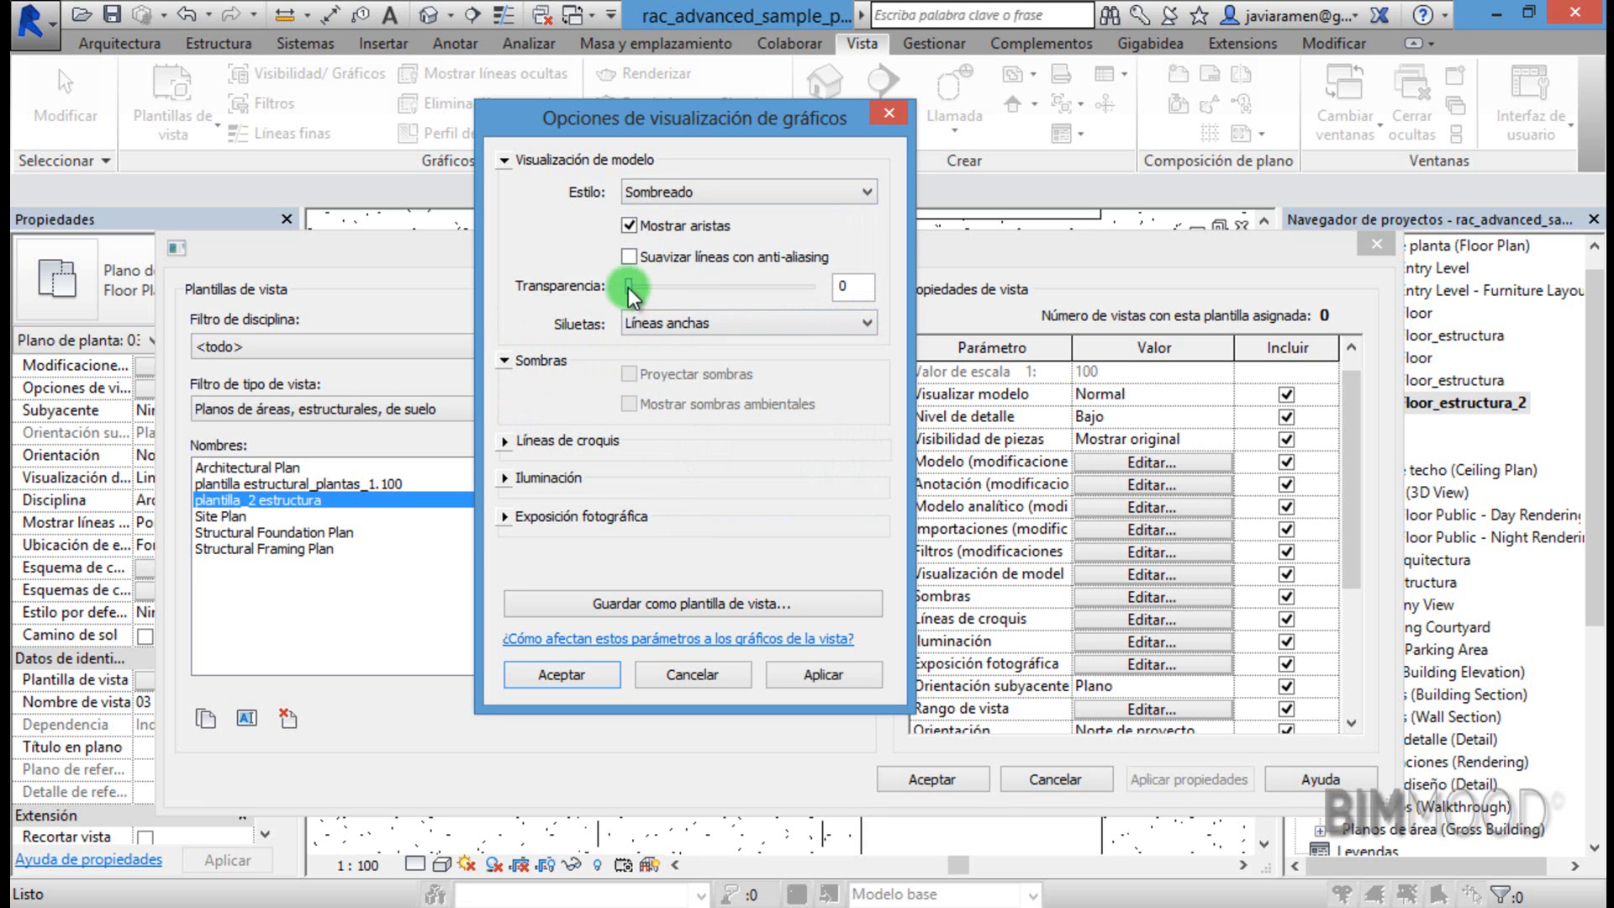
{"action": "left_click", "coordinate": [506, 440]}
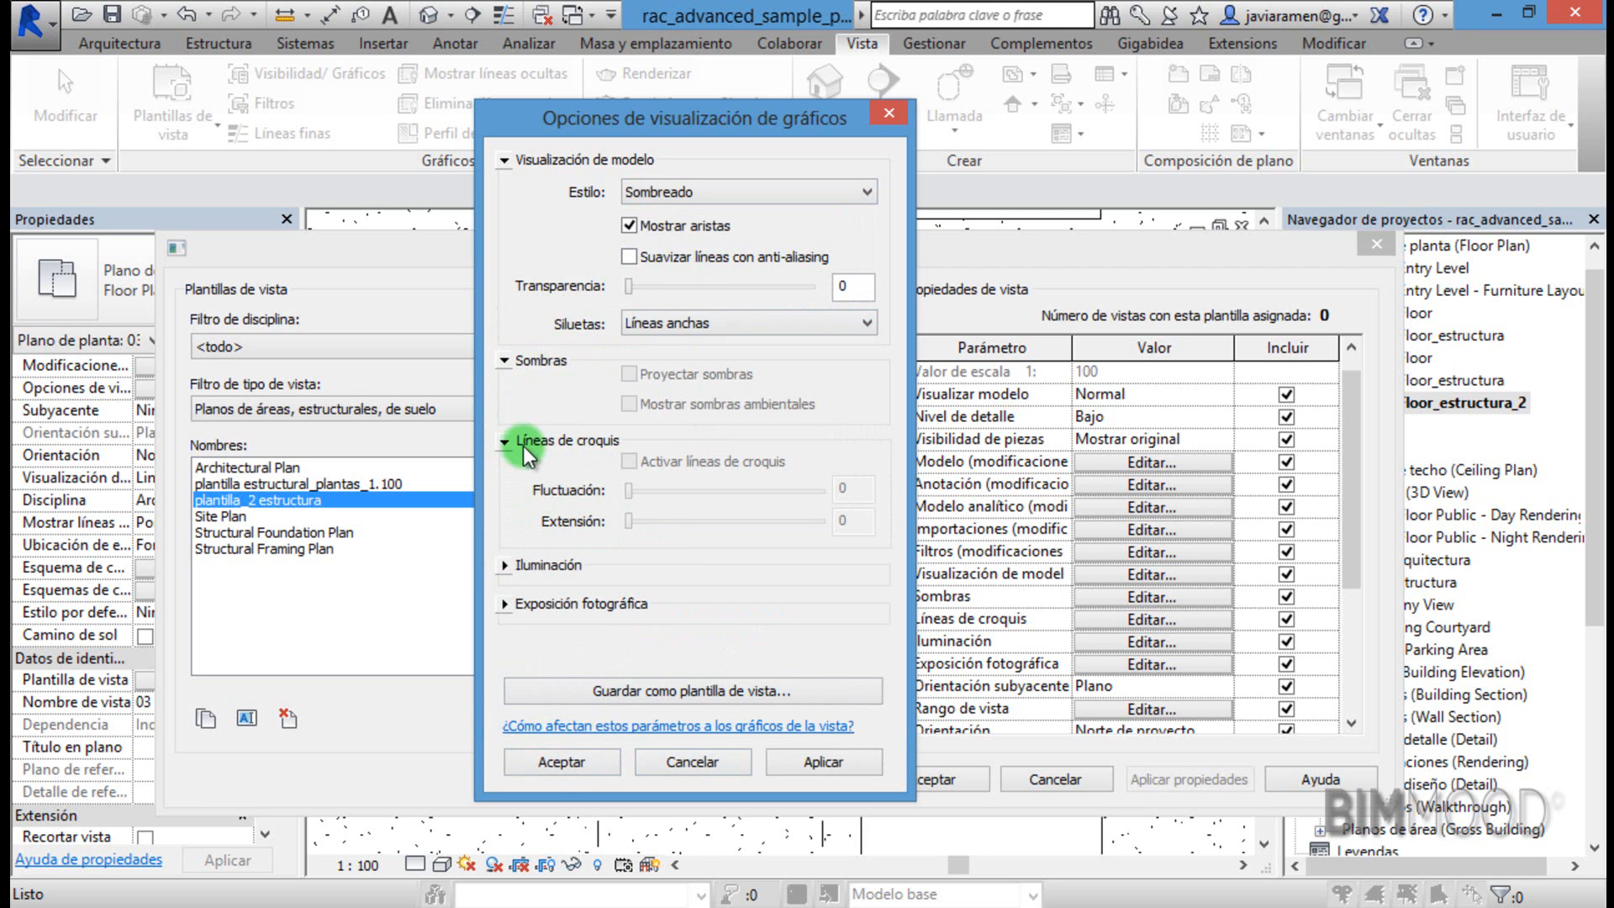
{"action": "left_click", "coordinate": [547, 768]}
{"action": "left_click_drag", "start_coordinate": [1349, 533], "coordinate": [1355, 587]}
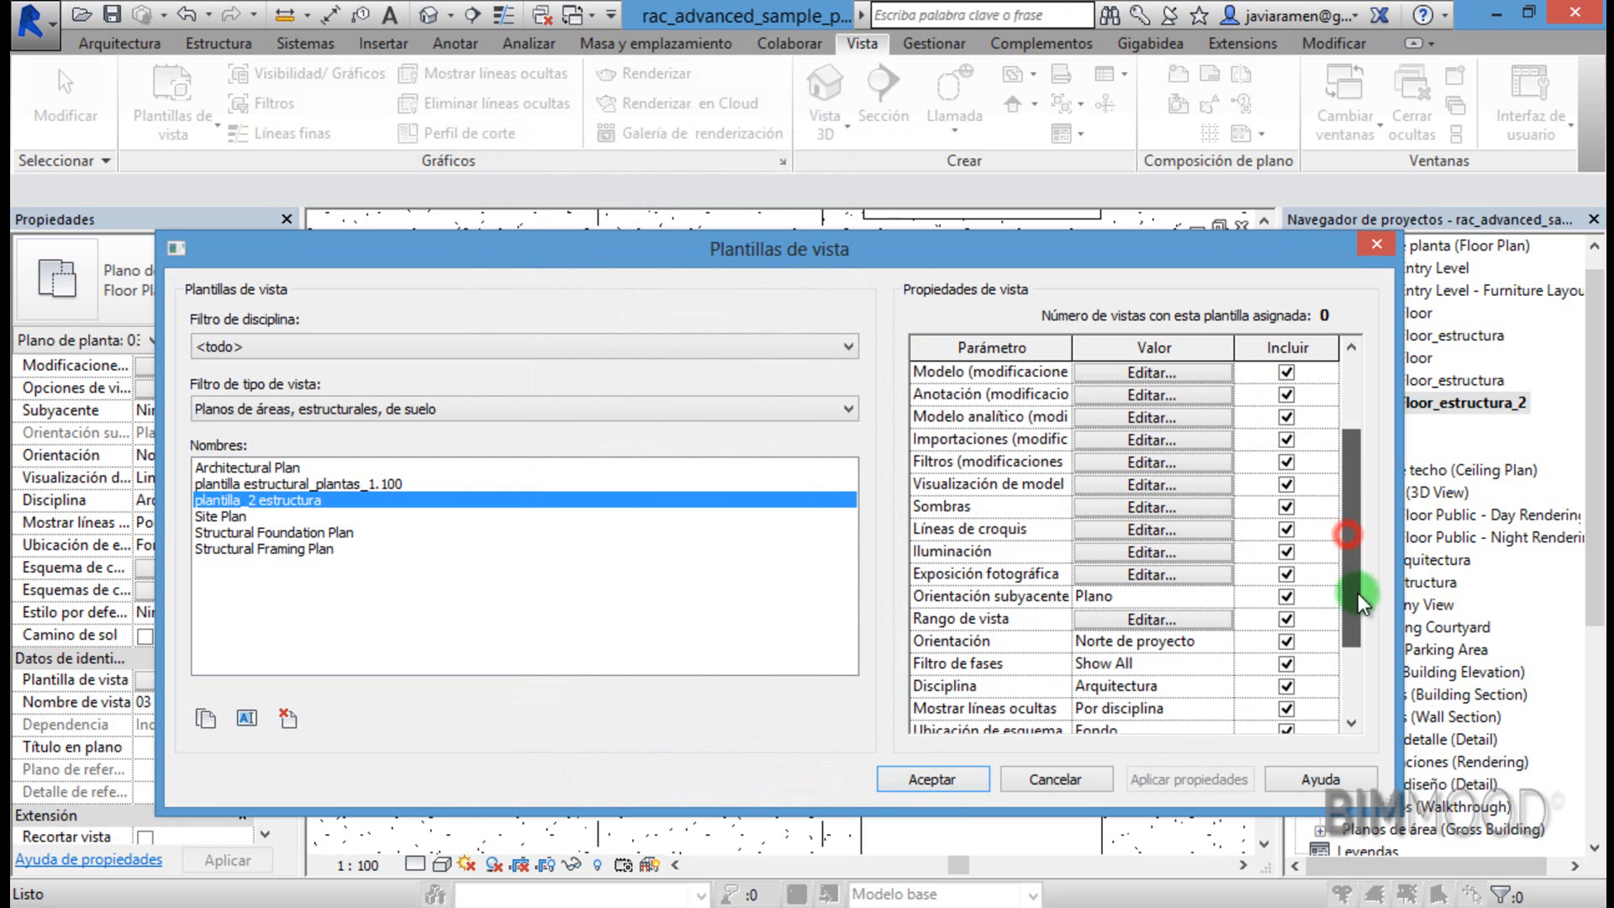
{"action": "left_click", "coordinate": [943, 778]}
Open the 02 - Floor_estructura floor plan and examine how its columns, stairs and slabs are displayed.
{"action": "left_click", "coordinate": [941, 407]}
{"action": "scroll", "coordinate": [698, 544], "scroll_direction": "down", "scroll_amount": 5}
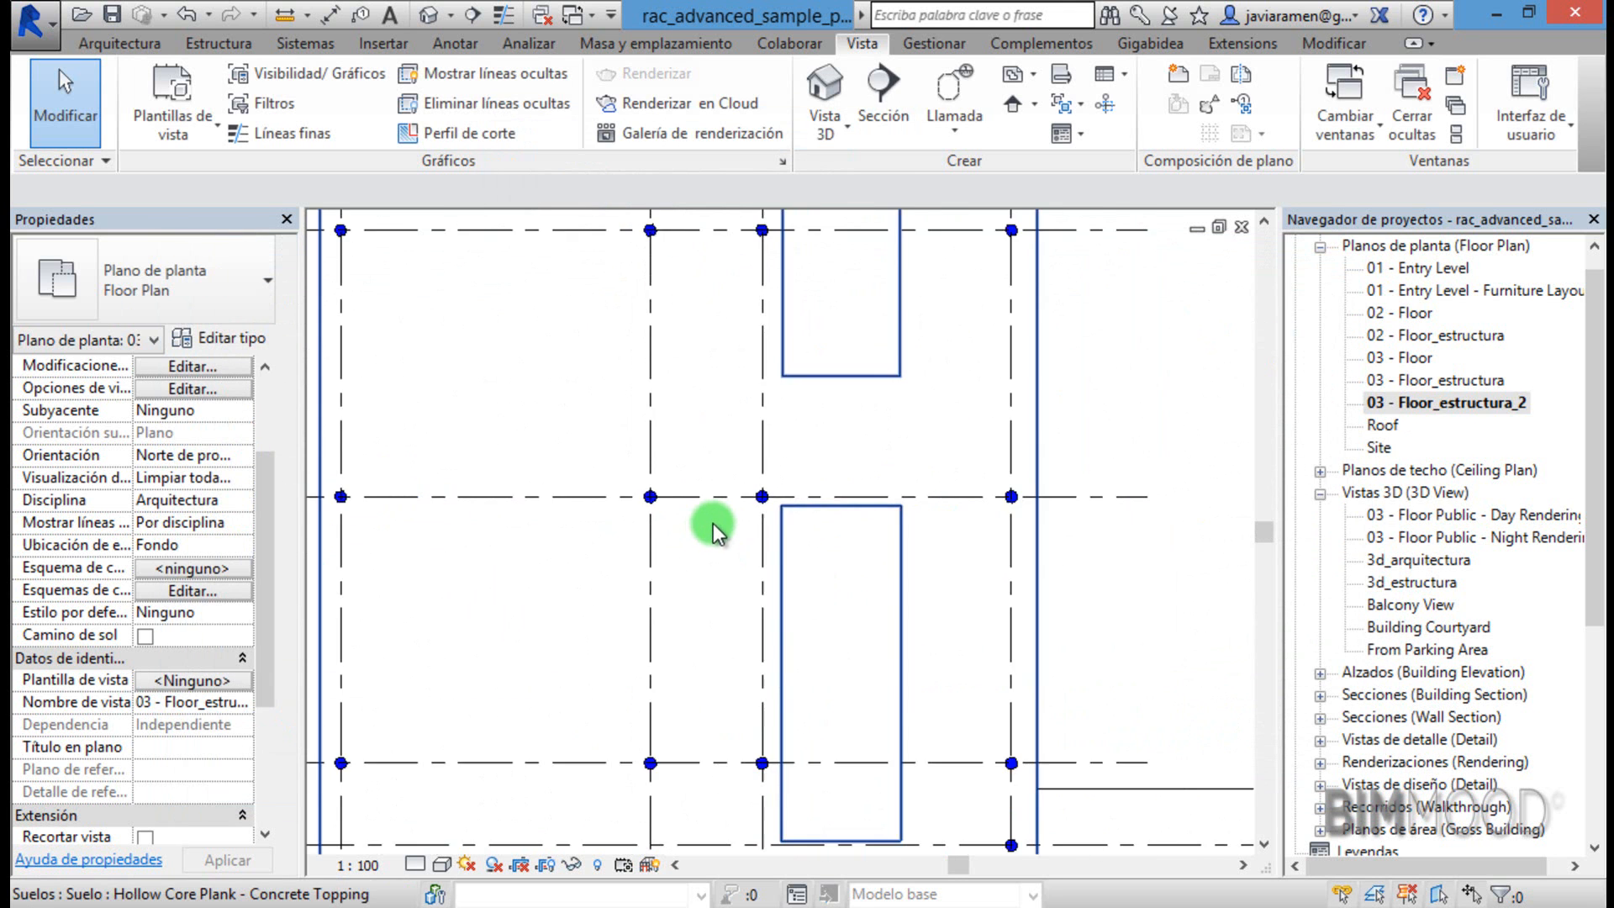
{"action": "left_click", "coordinate": [955, 543]}
{"action": "scroll", "coordinate": [664, 418], "scroll_direction": "up", "scroll_amount": 5}
{"action": "scroll", "coordinate": [719, 471], "scroll_direction": "down", "scroll_amount": 4}
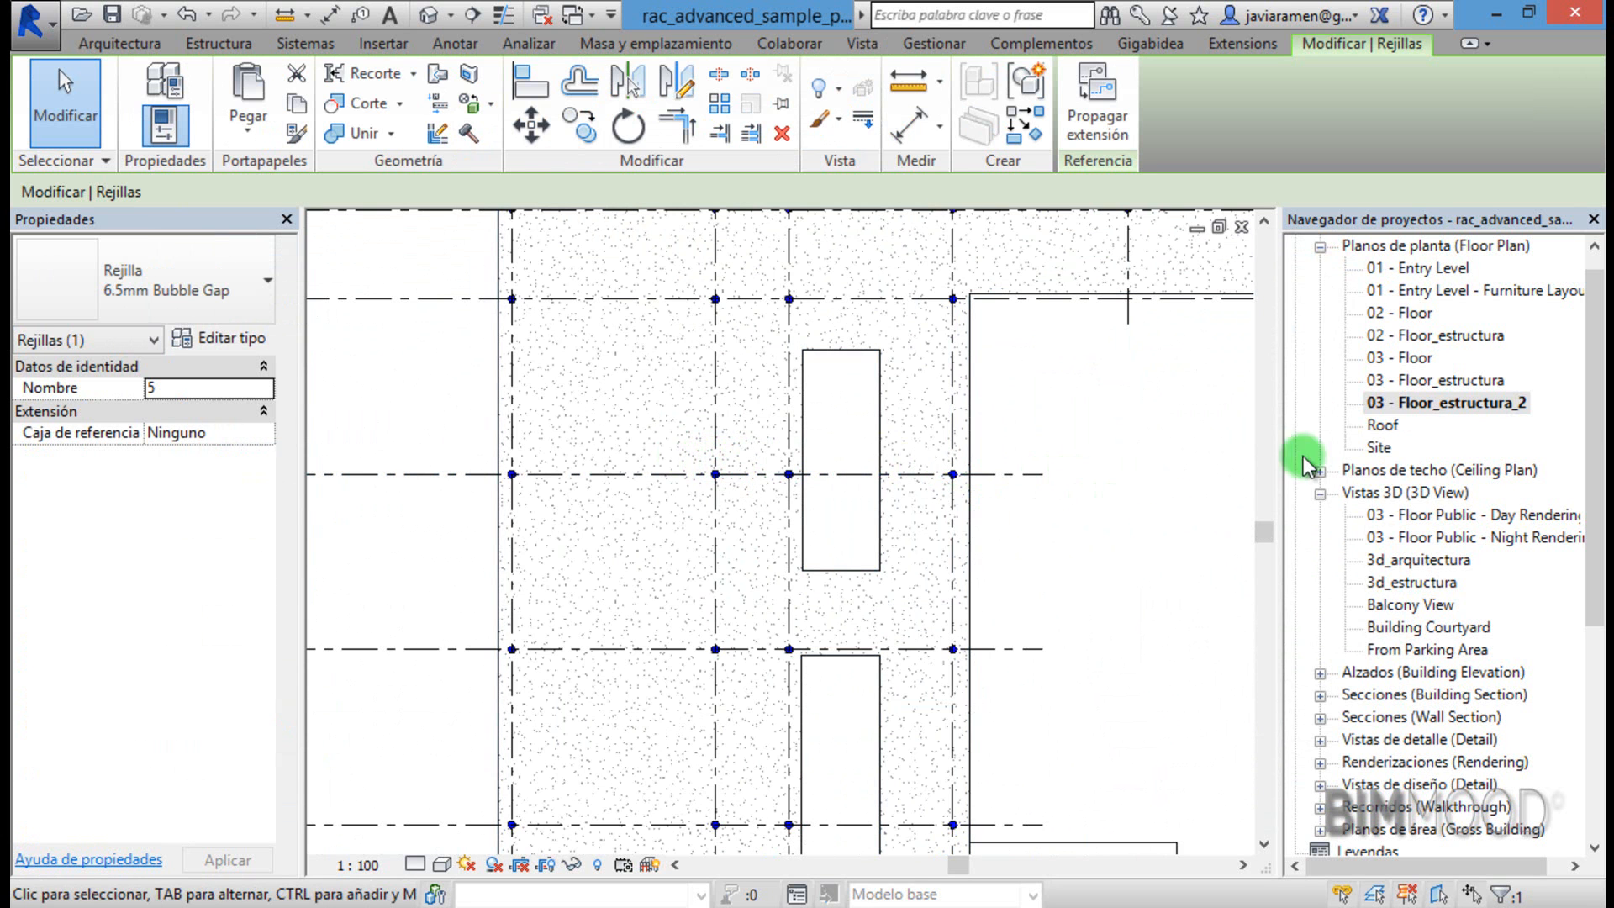
{"action": "double_click", "coordinate": [1457, 340]}
{"action": "scroll", "coordinate": [774, 537], "scroll_direction": "up", "scroll_amount": 5}
{"action": "scroll", "coordinate": [687, 551], "scroll_direction": "down", "scroll_amount": 2}
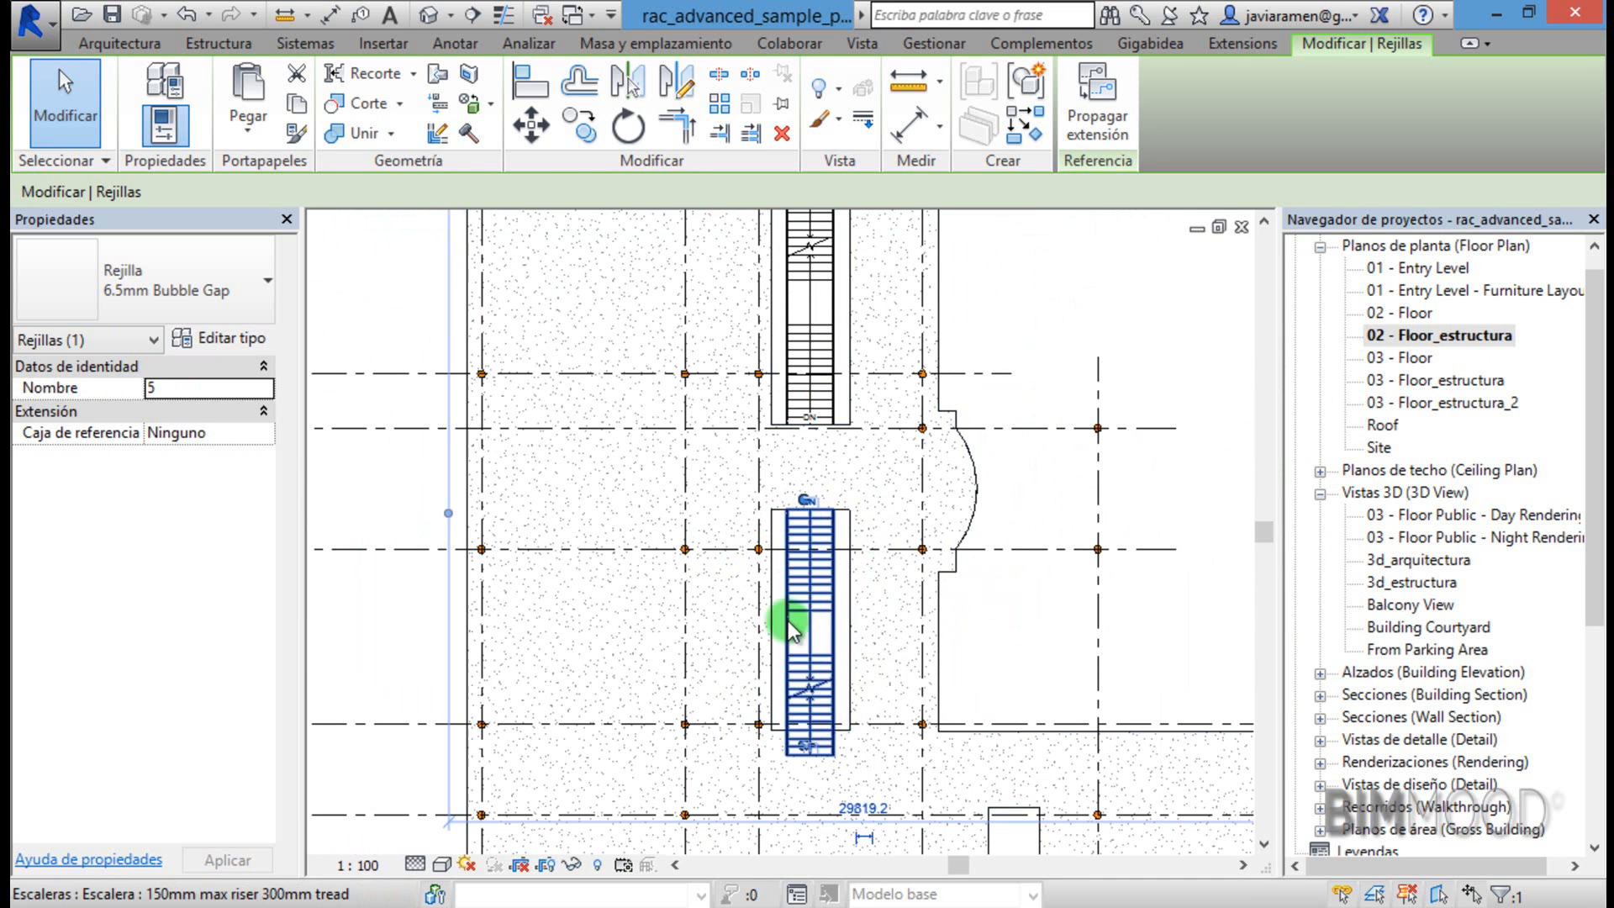
{"action": "scroll", "coordinate": [754, 608], "scroll_direction": "down", "scroll_amount": 2}
{"action": "scroll", "coordinate": [726, 698], "scroll_direction": "down", "scroll_amount": 3}
{"action": "scroll", "coordinate": [750, 433], "scroll_direction": "up", "scroll_amount": 3}
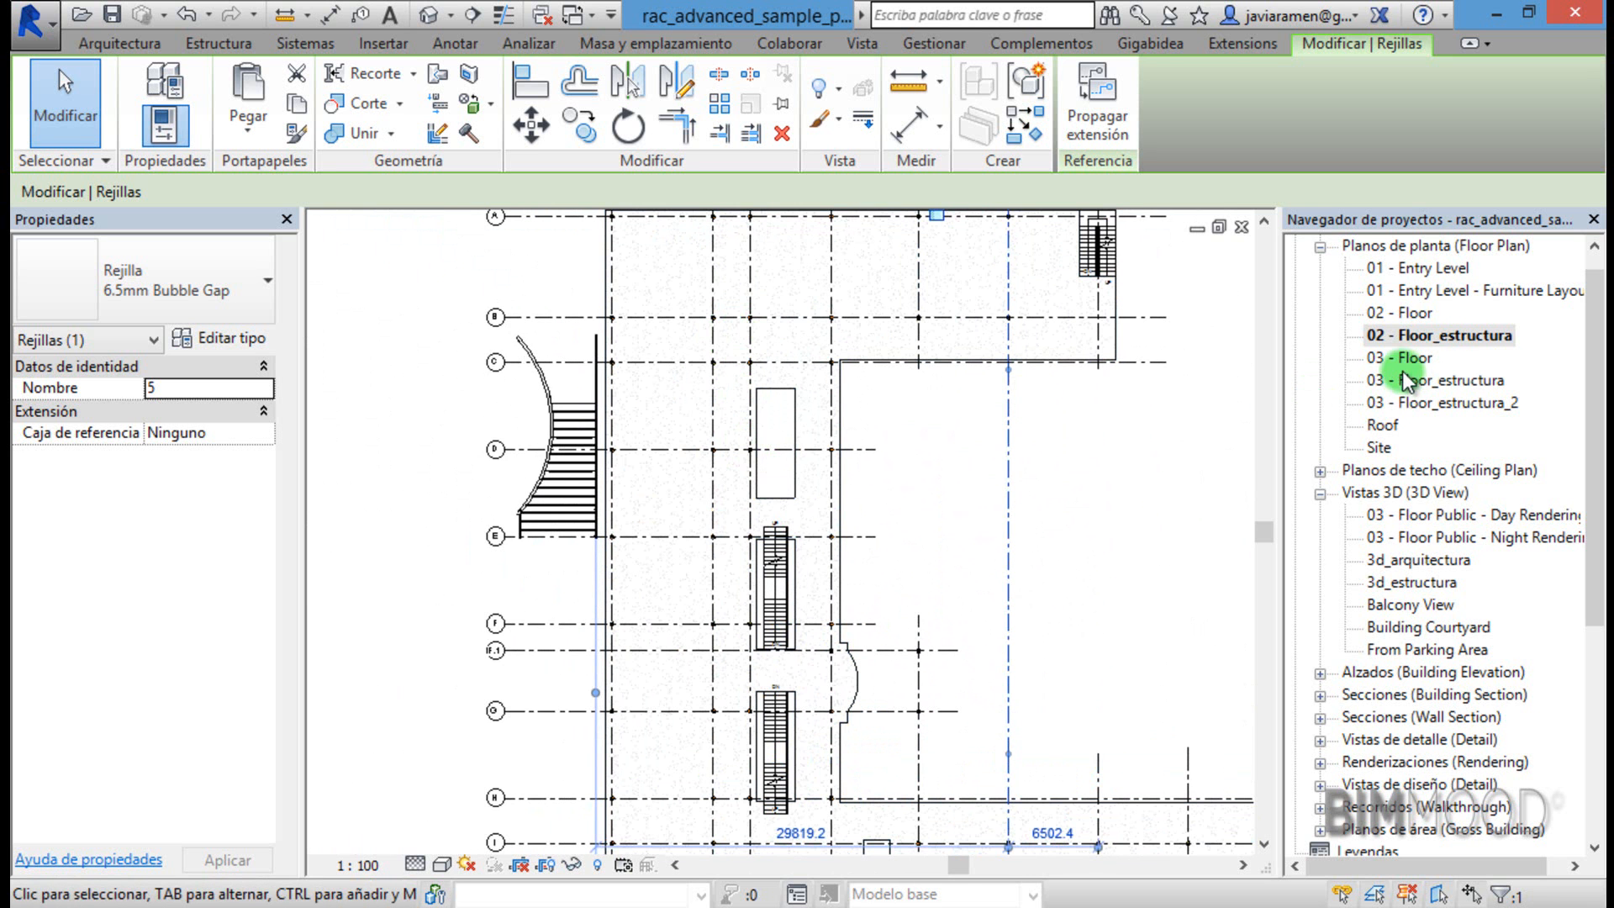
Assign the plantilla_2 estructura view template to the 02 - Floor_estructura view and accept.
{"action": "left_click", "coordinate": [1425, 335]}
{"action": "right_click", "coordinate": [1426, 335]}
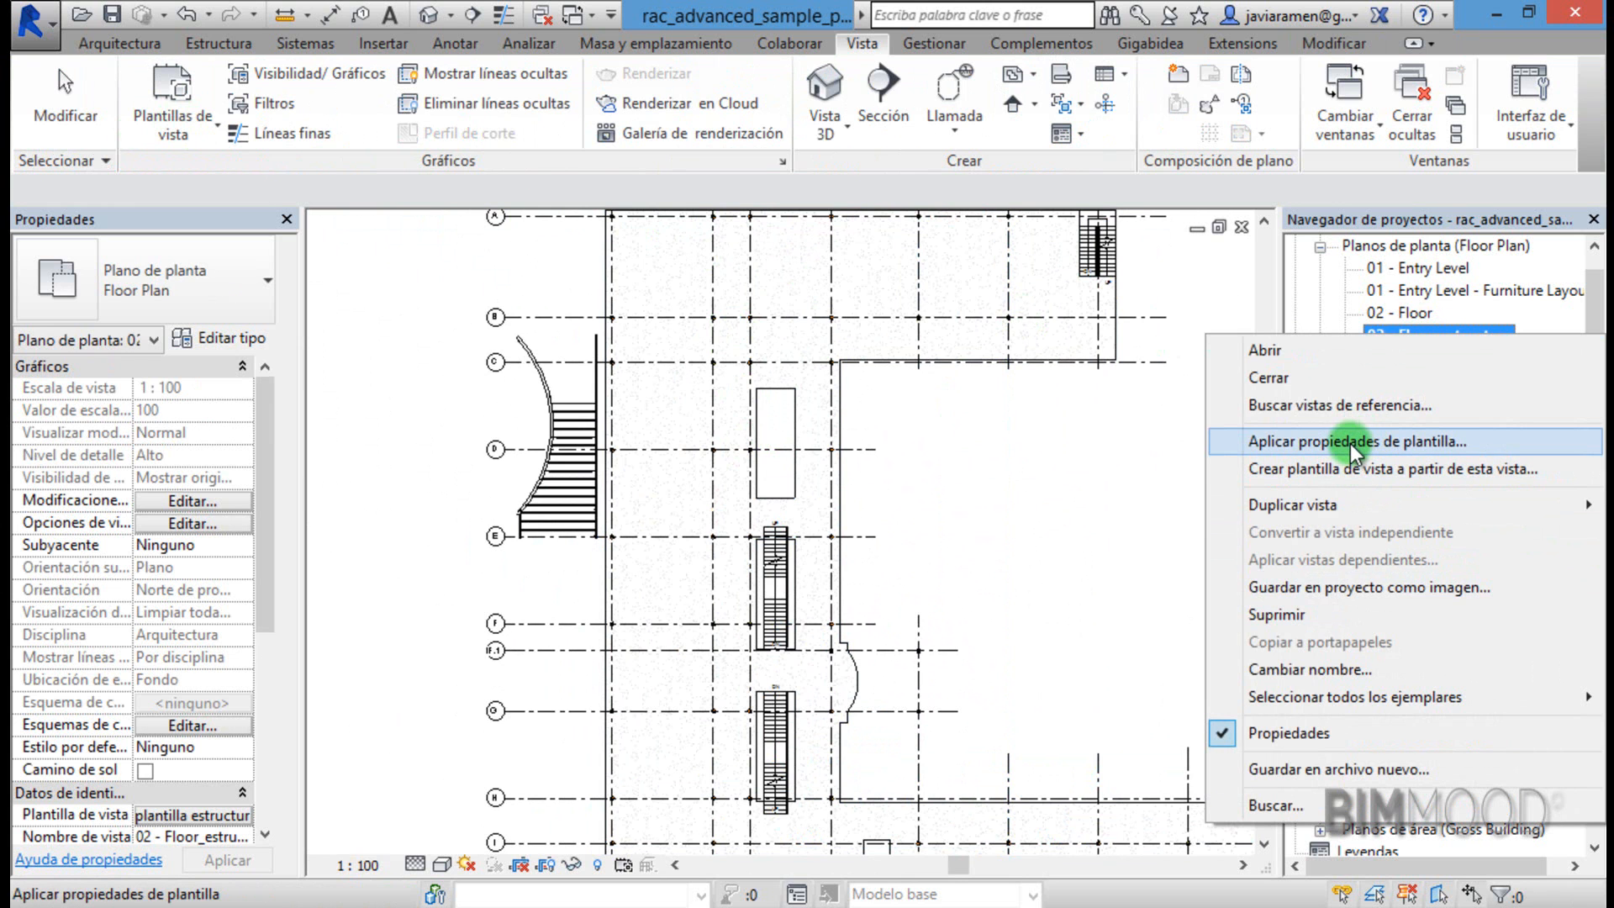
{"action": "left_click", "coordinate": [686, 439]}
{"action": "left_click", "coordinate": [341, 604]}
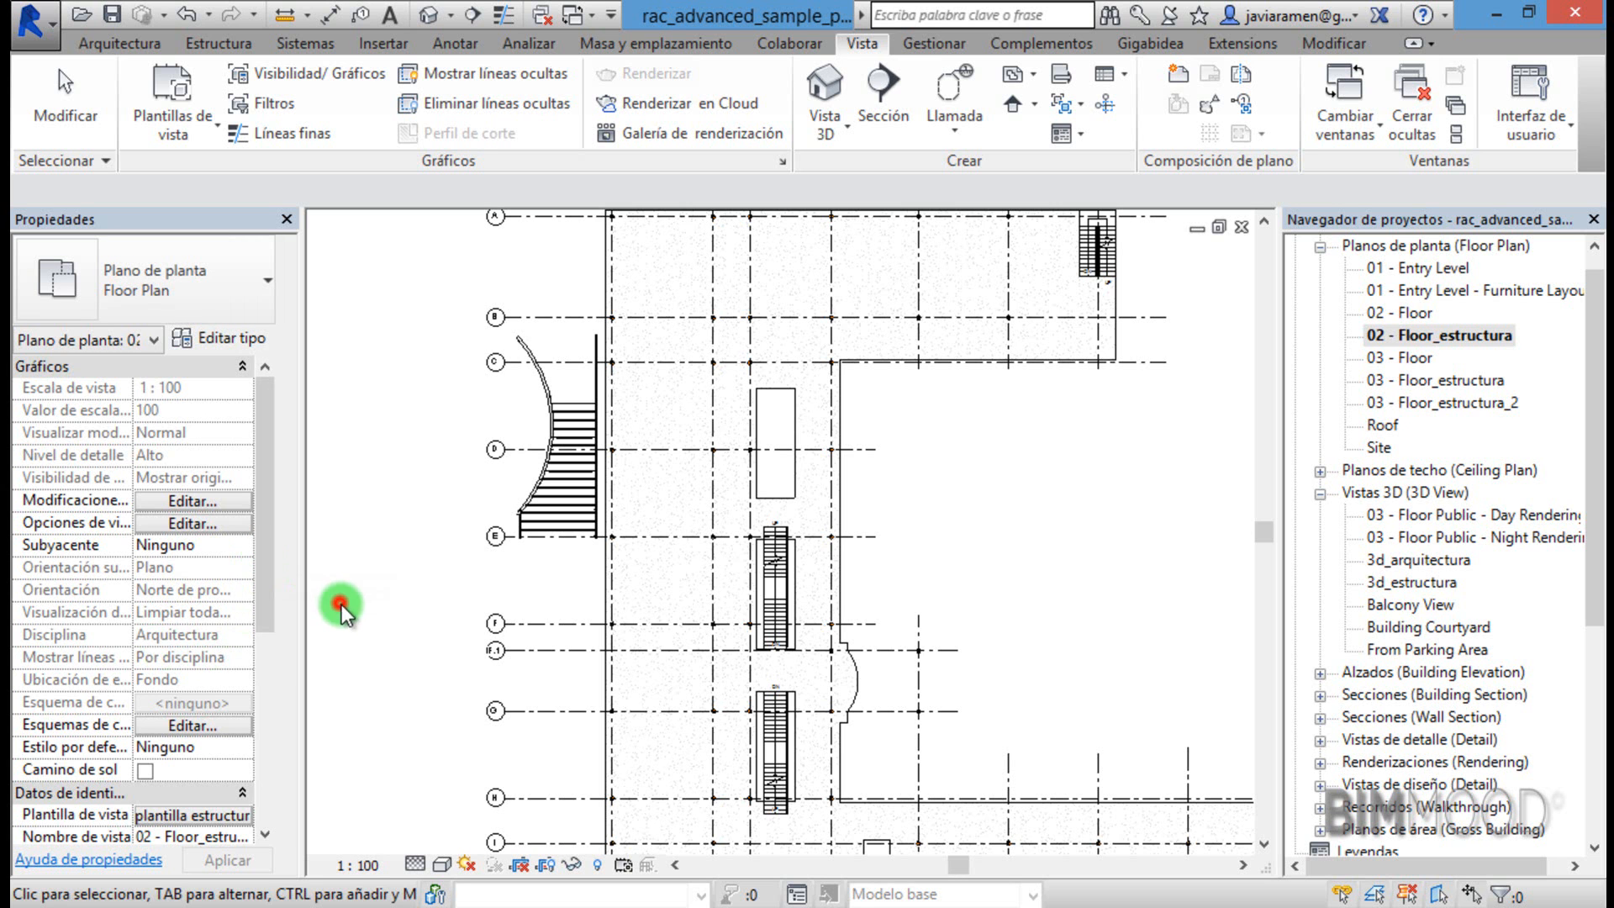
{"action": "left_click_drag", "start_coordinate": [267, 585], "coordinate": [238, 656]}
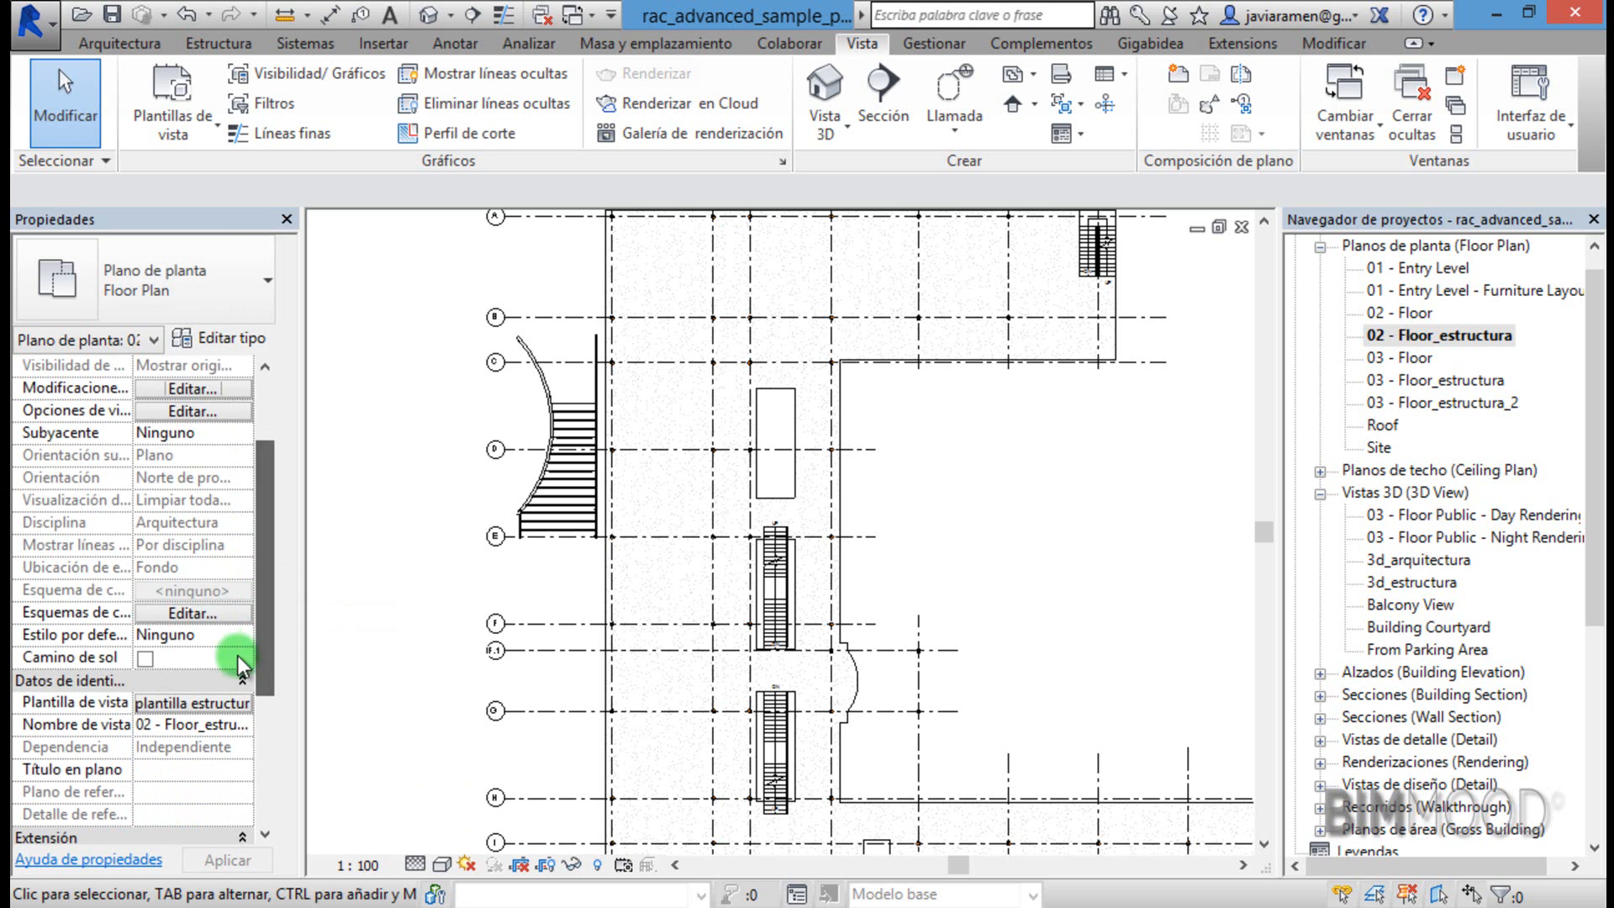
{"action": "left_click", "coordinate": [165, 705]}
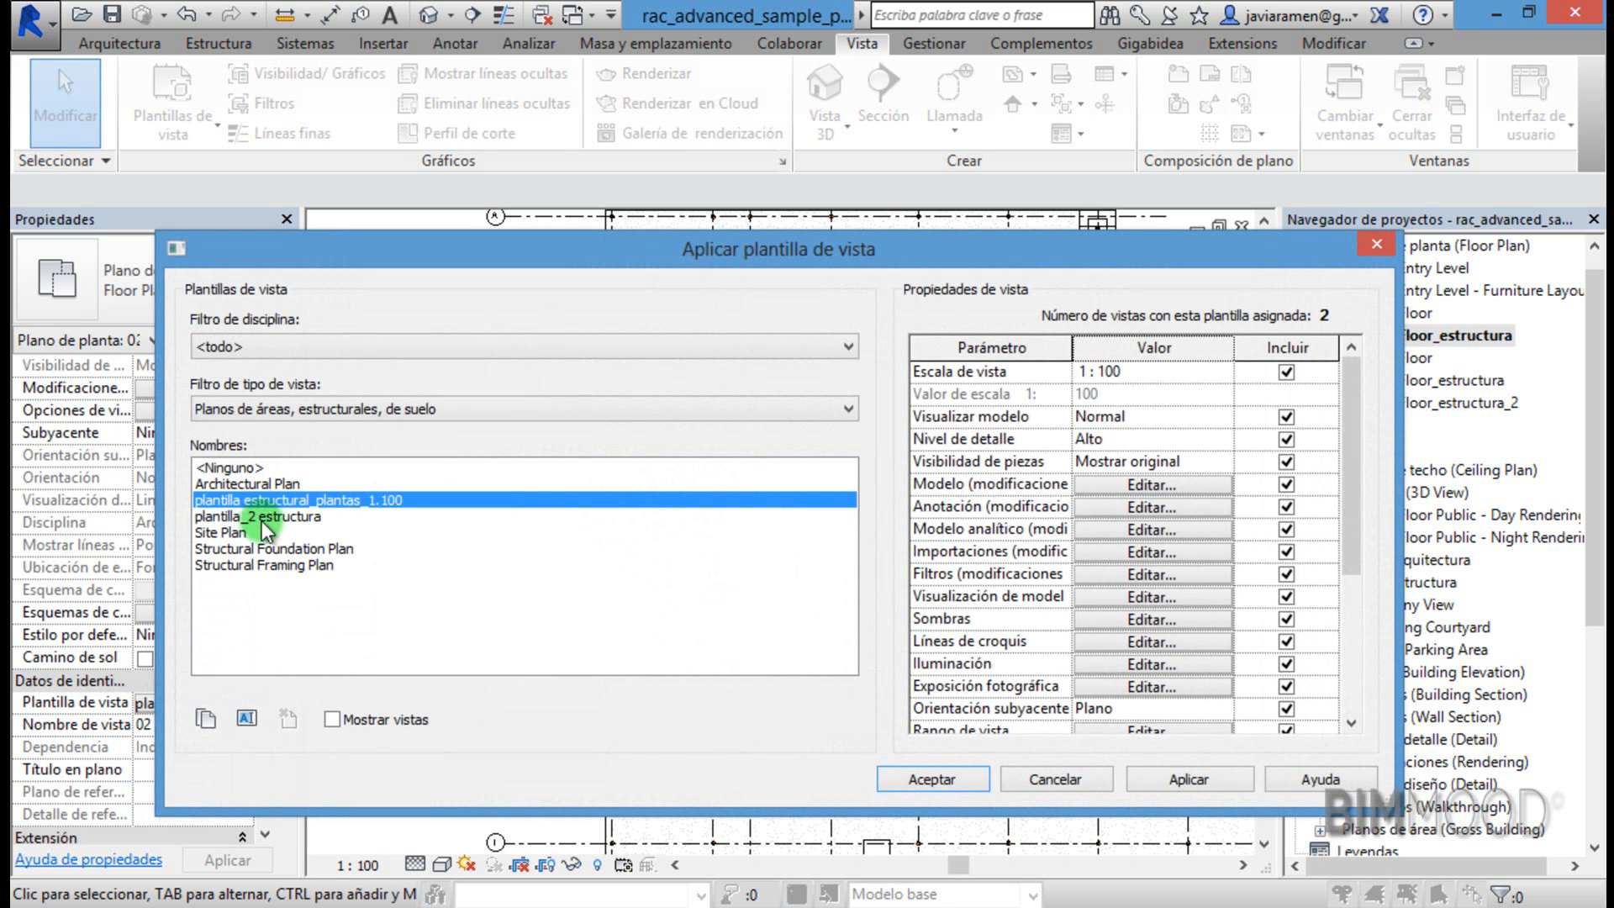
{"action": "left_click", "coordinate": [275, 521]}
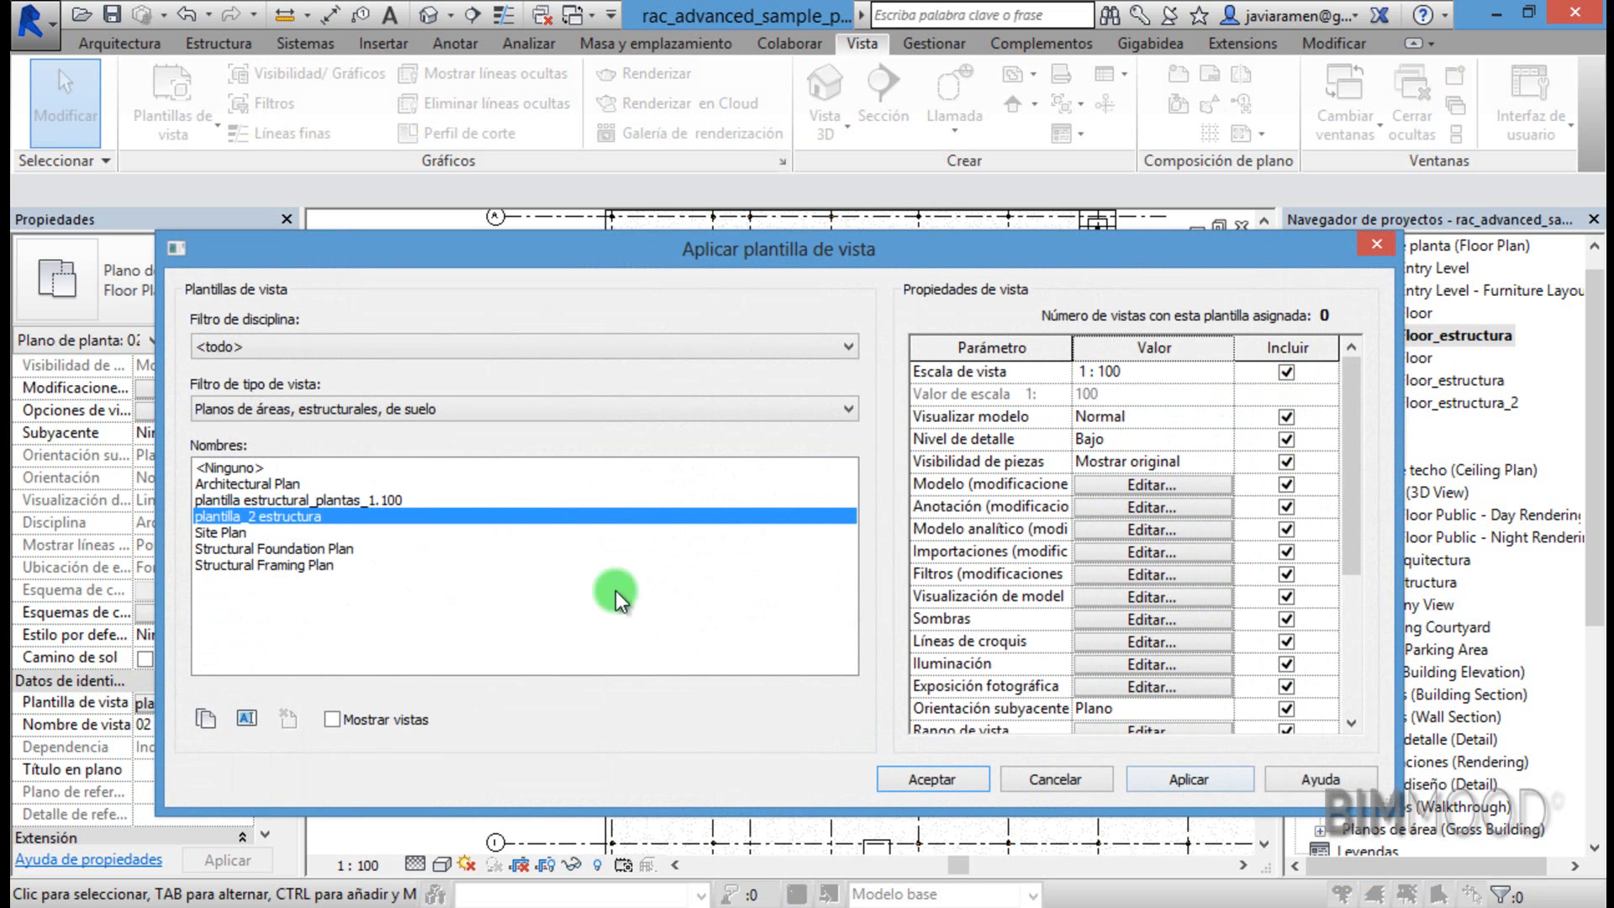
{"action": "left_click", "coordinate": [1175, 780]}
{"action": "left_click", "coordinate": [930, 779]}
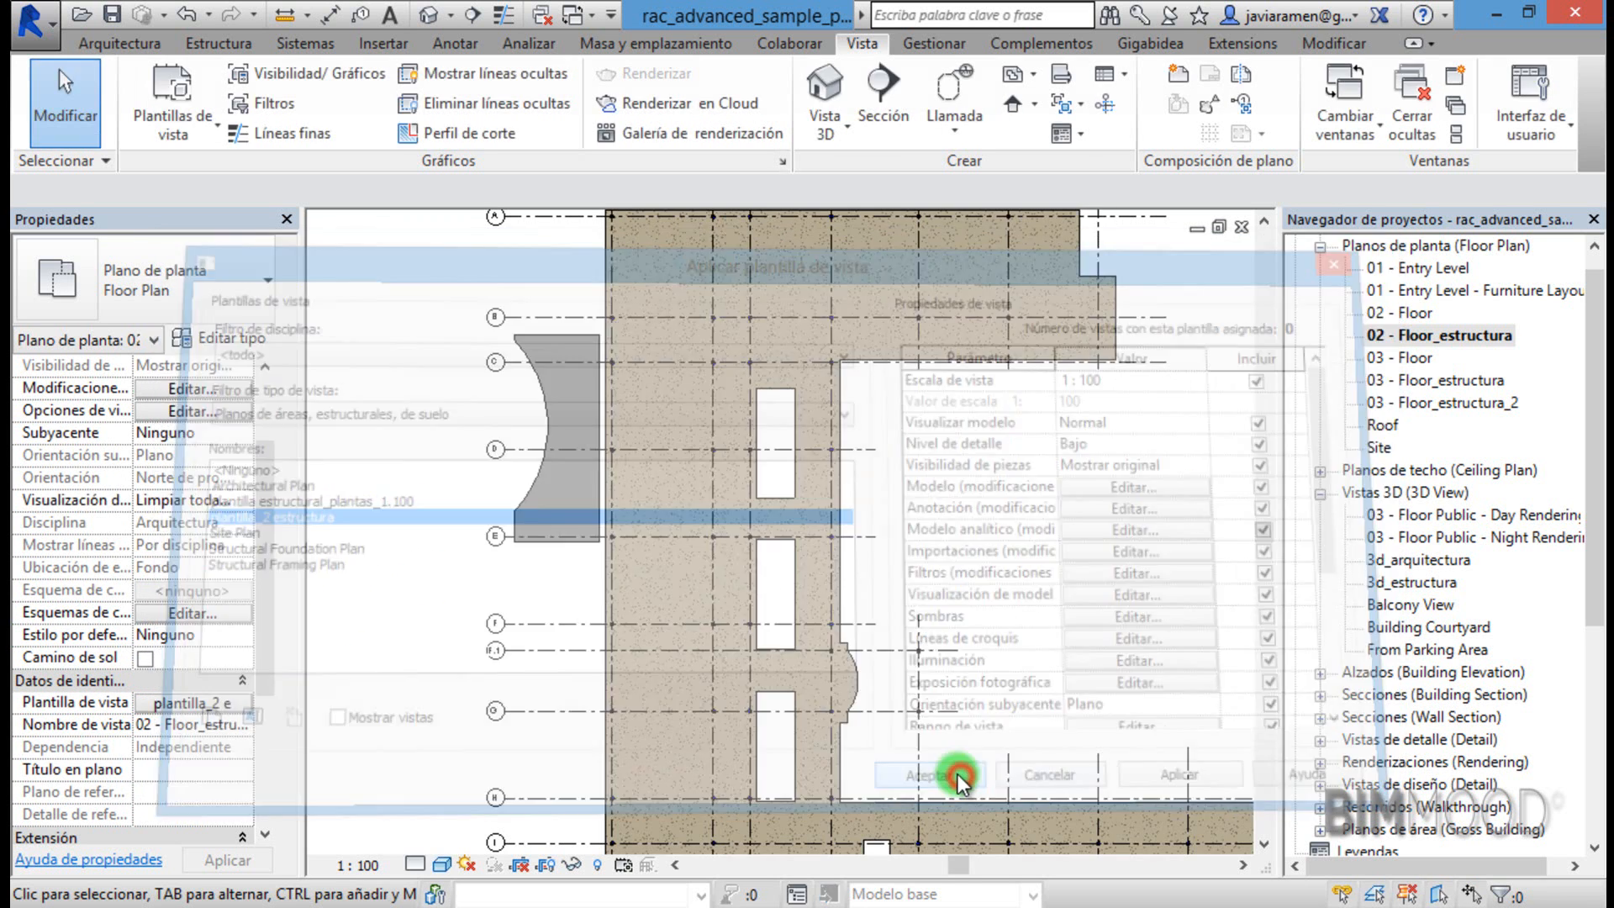
Examine the columns, slab shading and overall graphics of 02 - Floor_estructura under the assigned template.
{"action": "left_click", "coordinate": [906, 543]}
{"action": "scroll", "coordinate": [678, 548], "scroll_direction": "up", "scroll_amount": 6}
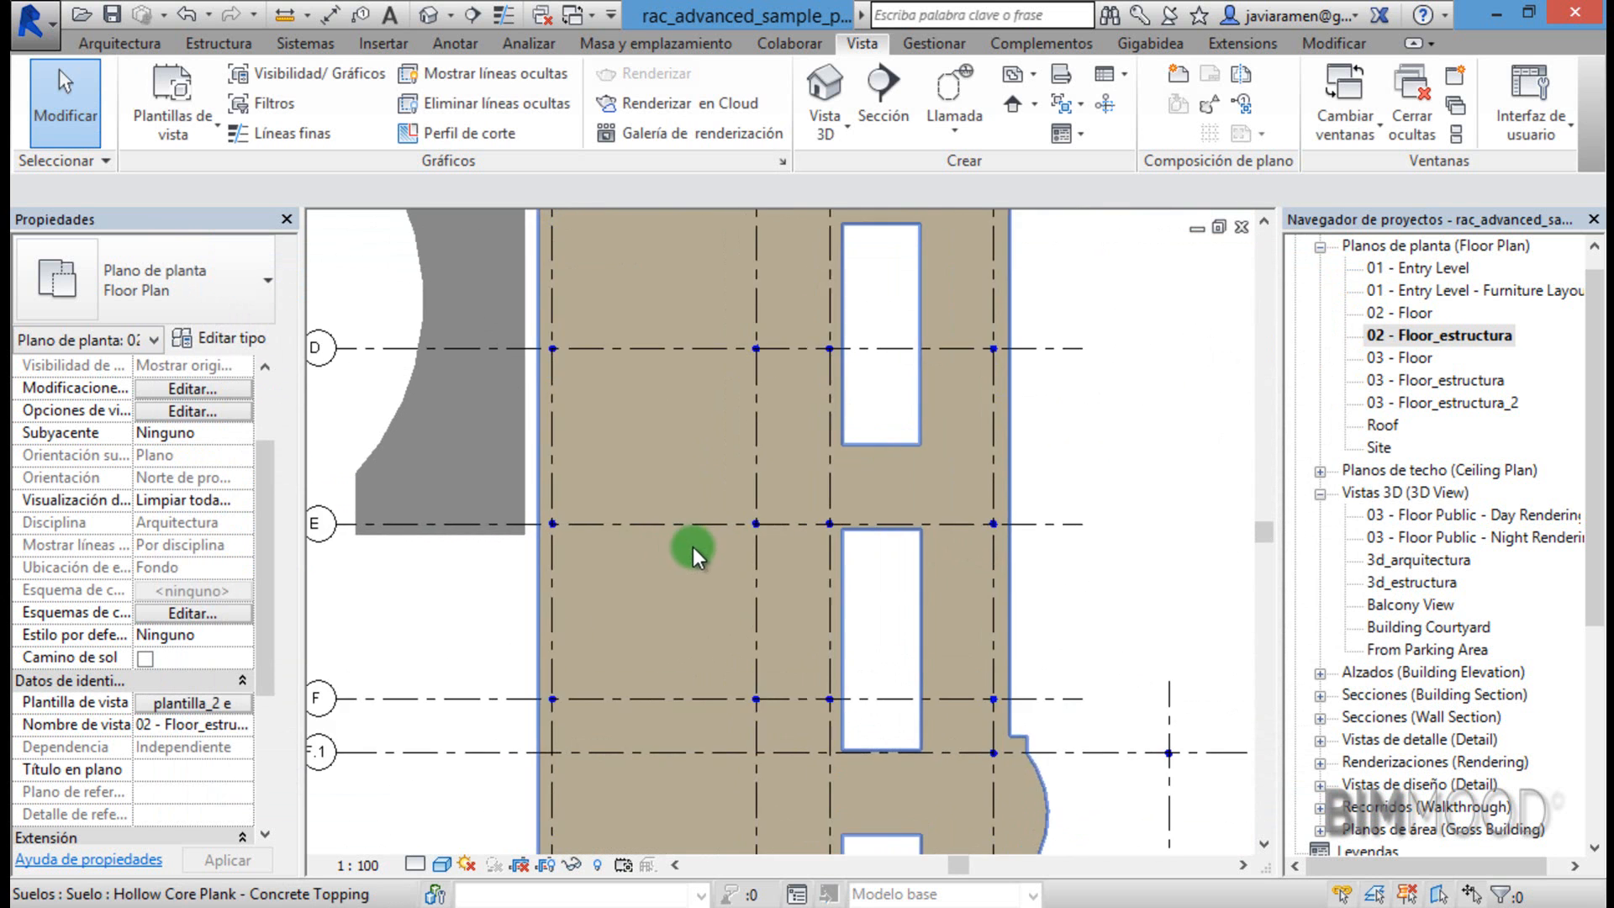
{"action": "scroll", "coordinate": [797, 528], "scroll_direction": "down", "scroll_amount": 3}
{"action": "scroll", "coordinate": [573, 528], "scroll_direction": "up", "scroll_amount": 2}
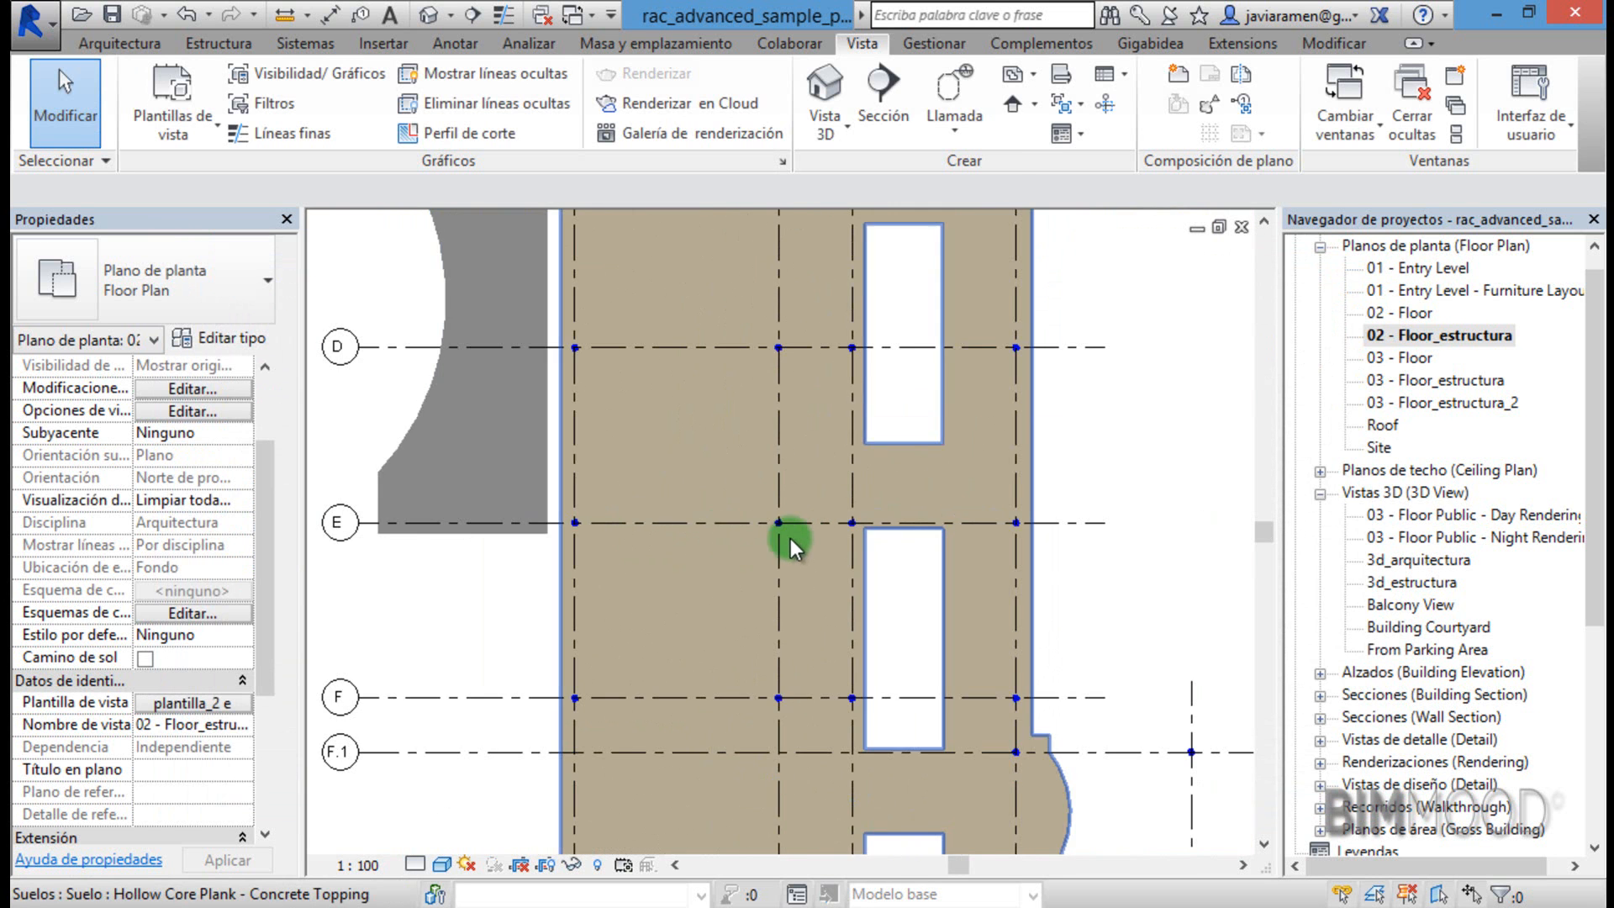
{"action": "scroll", "coordinate": [574, 528], "scroll_direction": "up", "scroll_amount": 1}
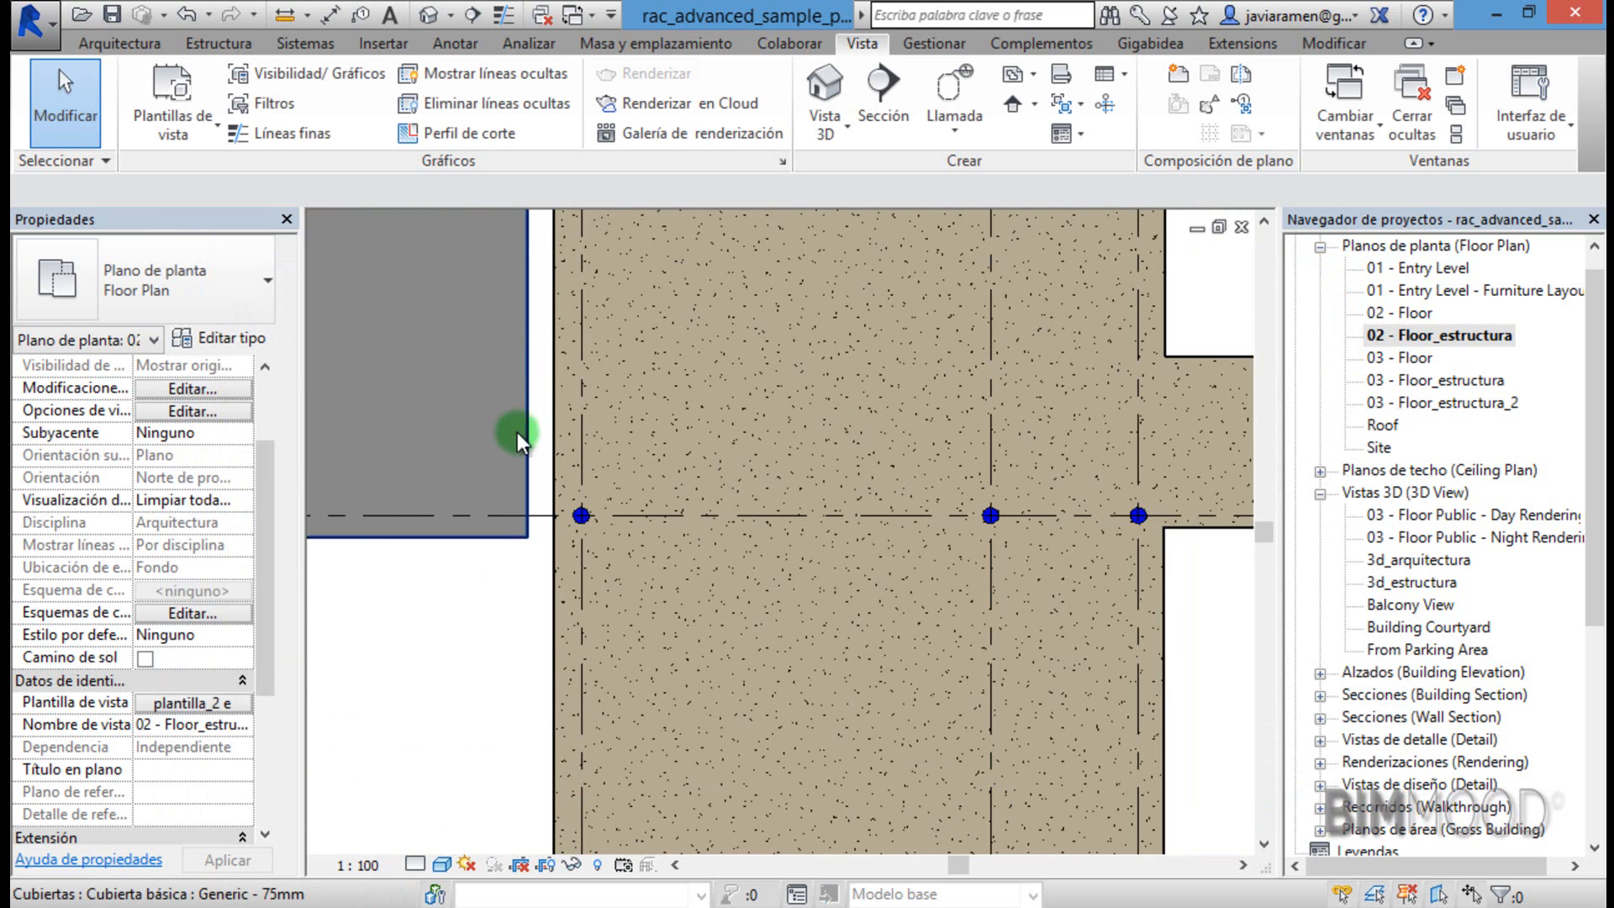
{"action": "scroll", "coordinate": [585, 676], "scroll_direction": "down", "scroll_amount": 3}
{"action": "scroll", "coordinate": [363, 415], "scroll_direction": "up", "scroll_amount": 1}
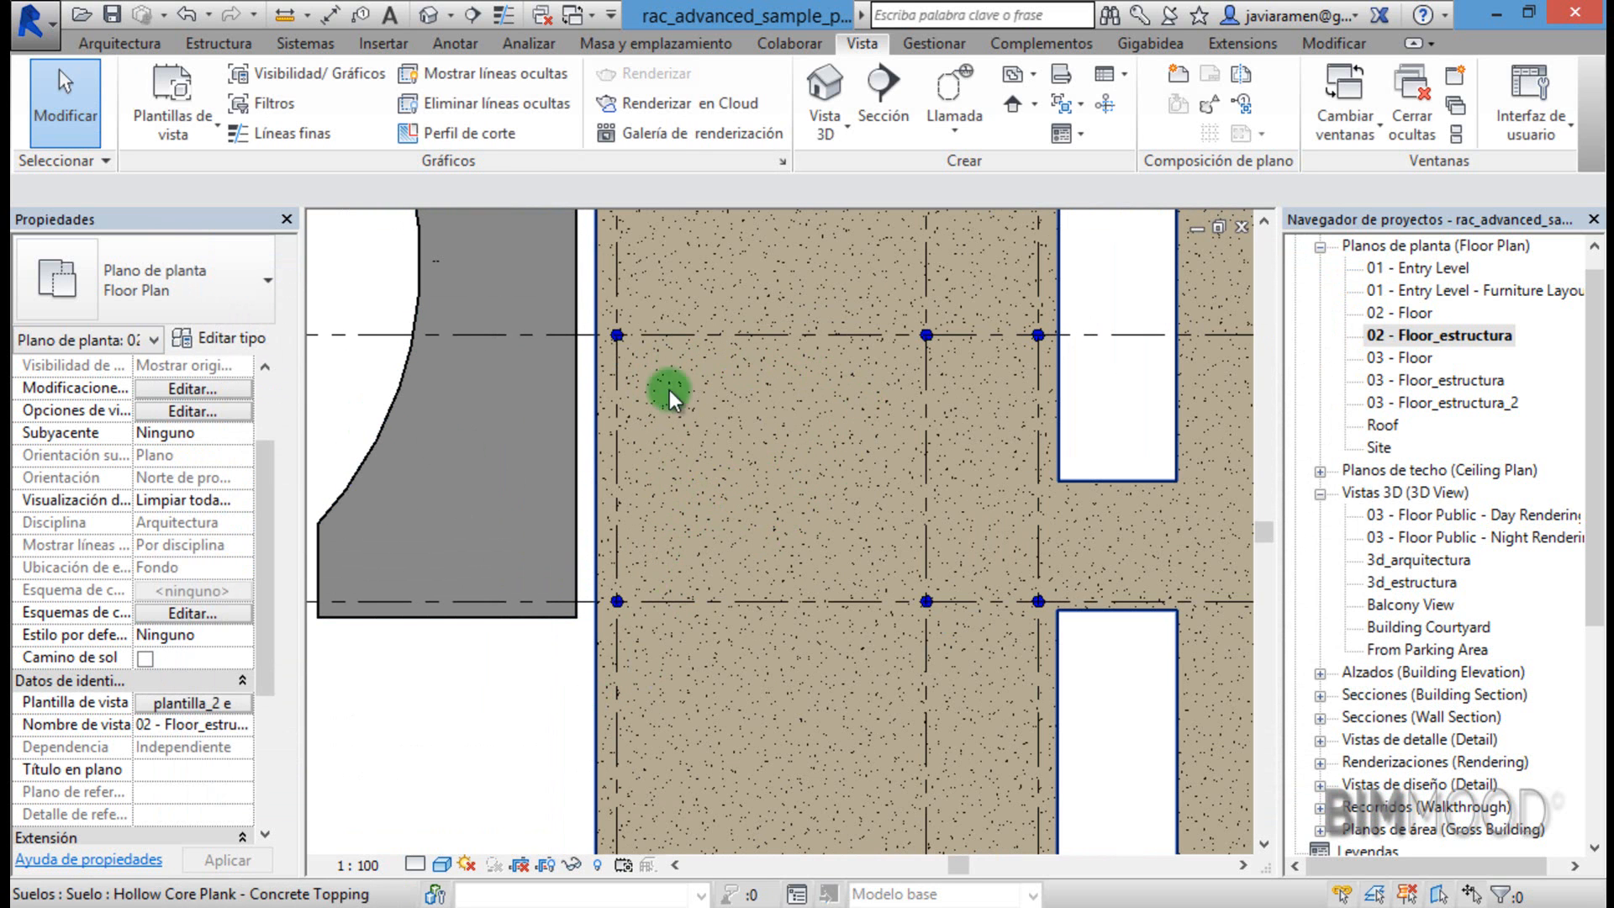
{"action": "scroll", "coordinate": [635, 469], "scroll_direction": "down", "scroll_amount": 2}
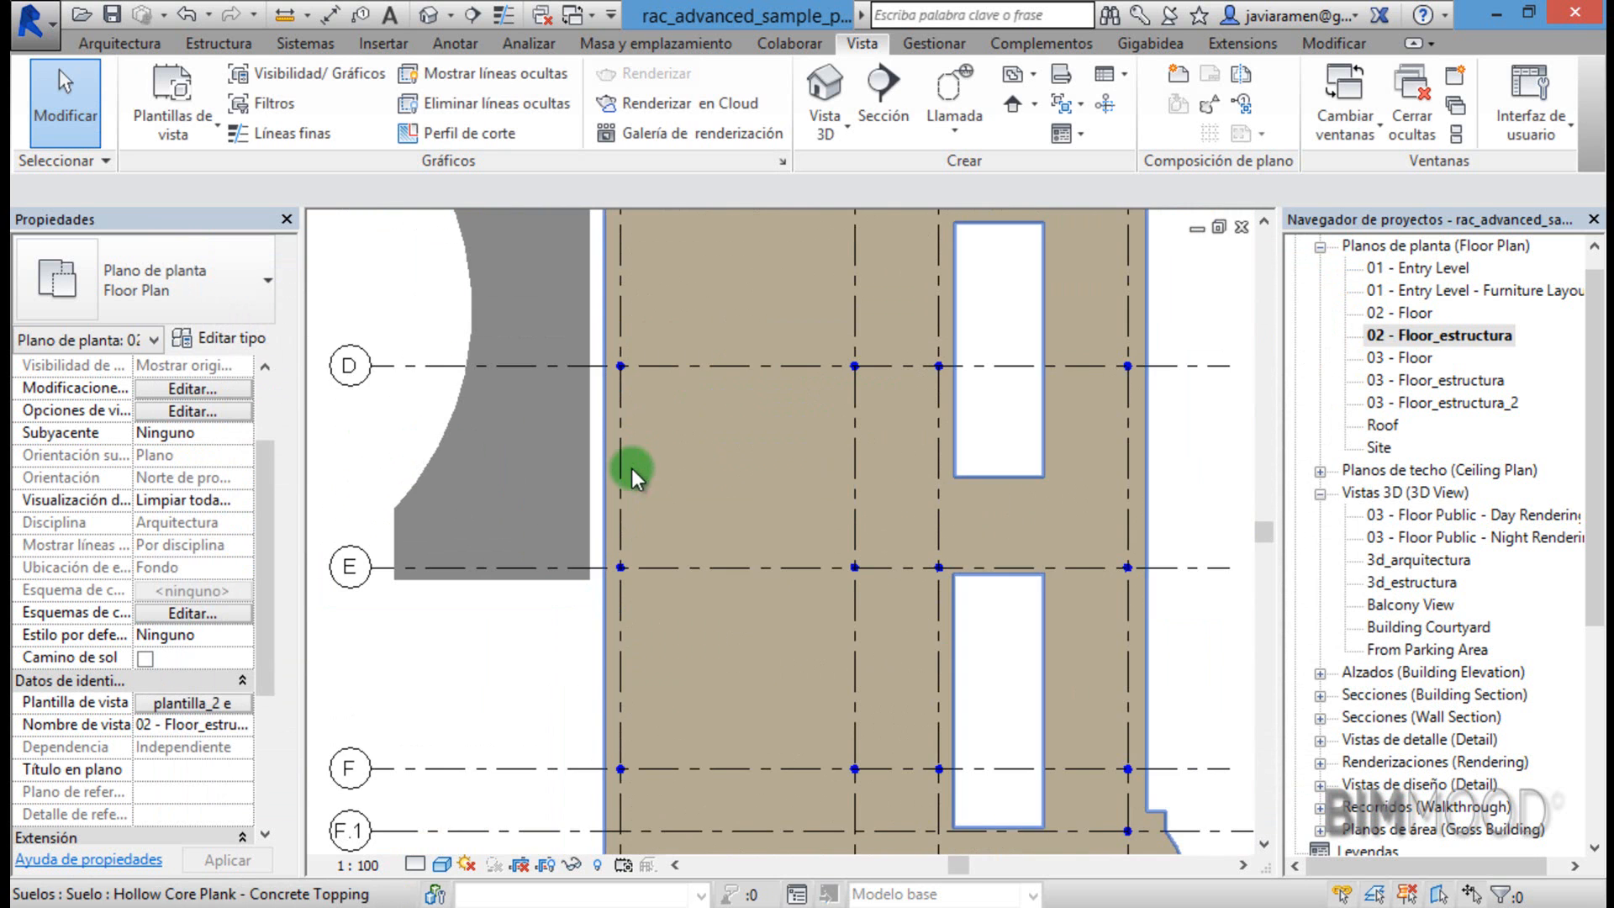
{"action": "scroll", "coordinate": [866, 593], "scroll_direction": "up", "scroll_amount": 4}
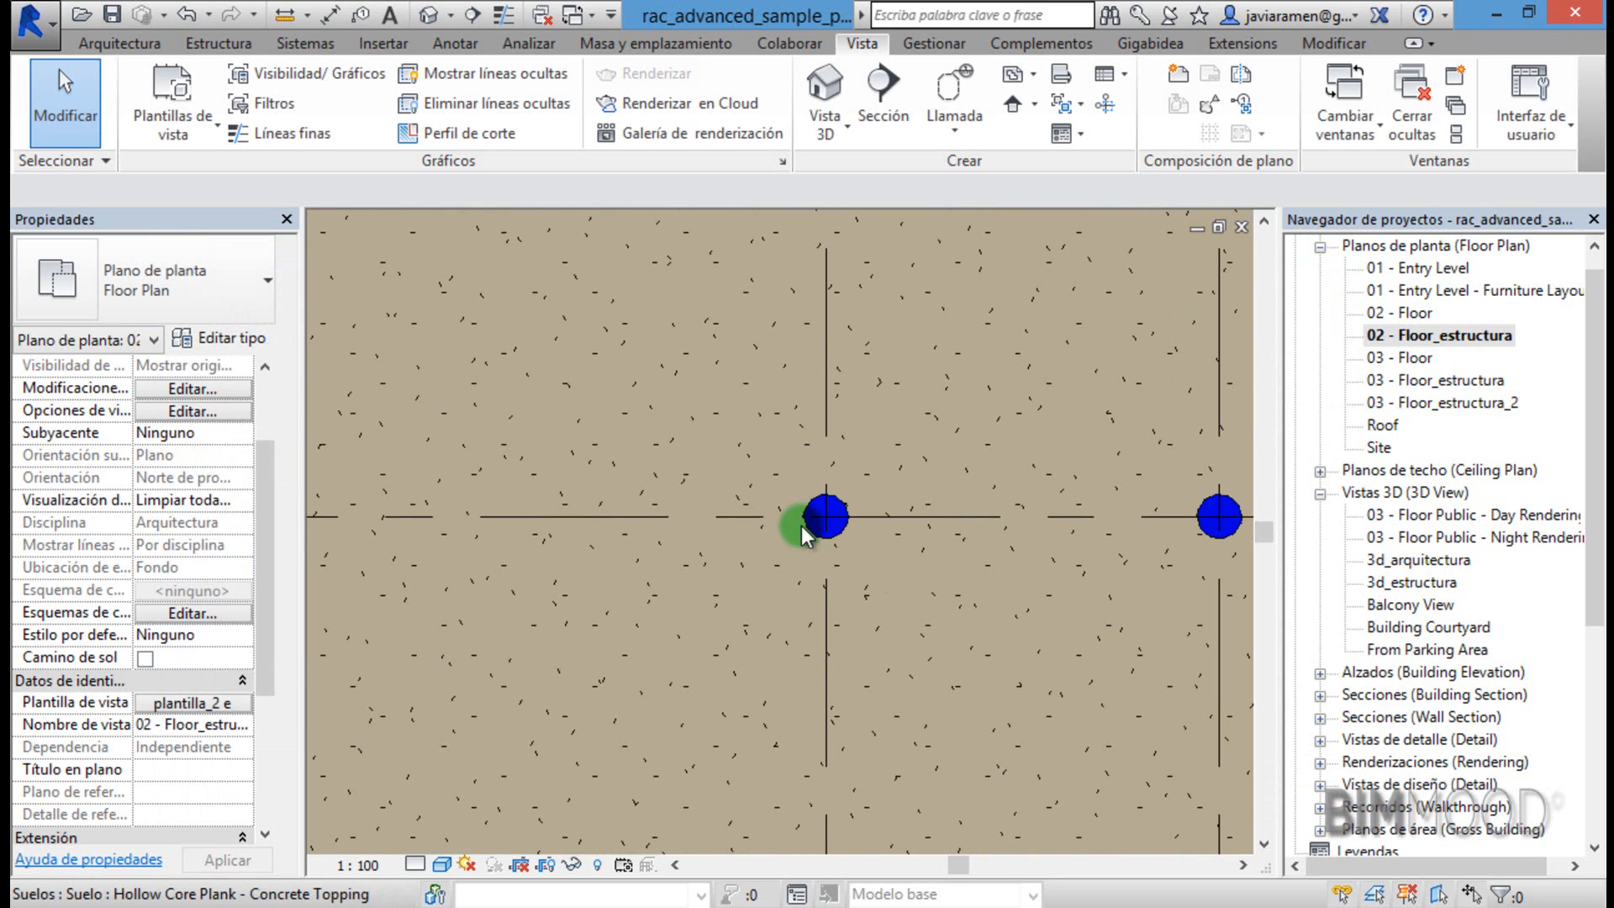
{"action": "scroll", "coordinate": [579, 547], "scroll_direction": "down", "scroll_amount": 5}
{"action": "scroll", "coordinate": [598, 550], "scroll_direction": "down", "scroll_amount": 2}
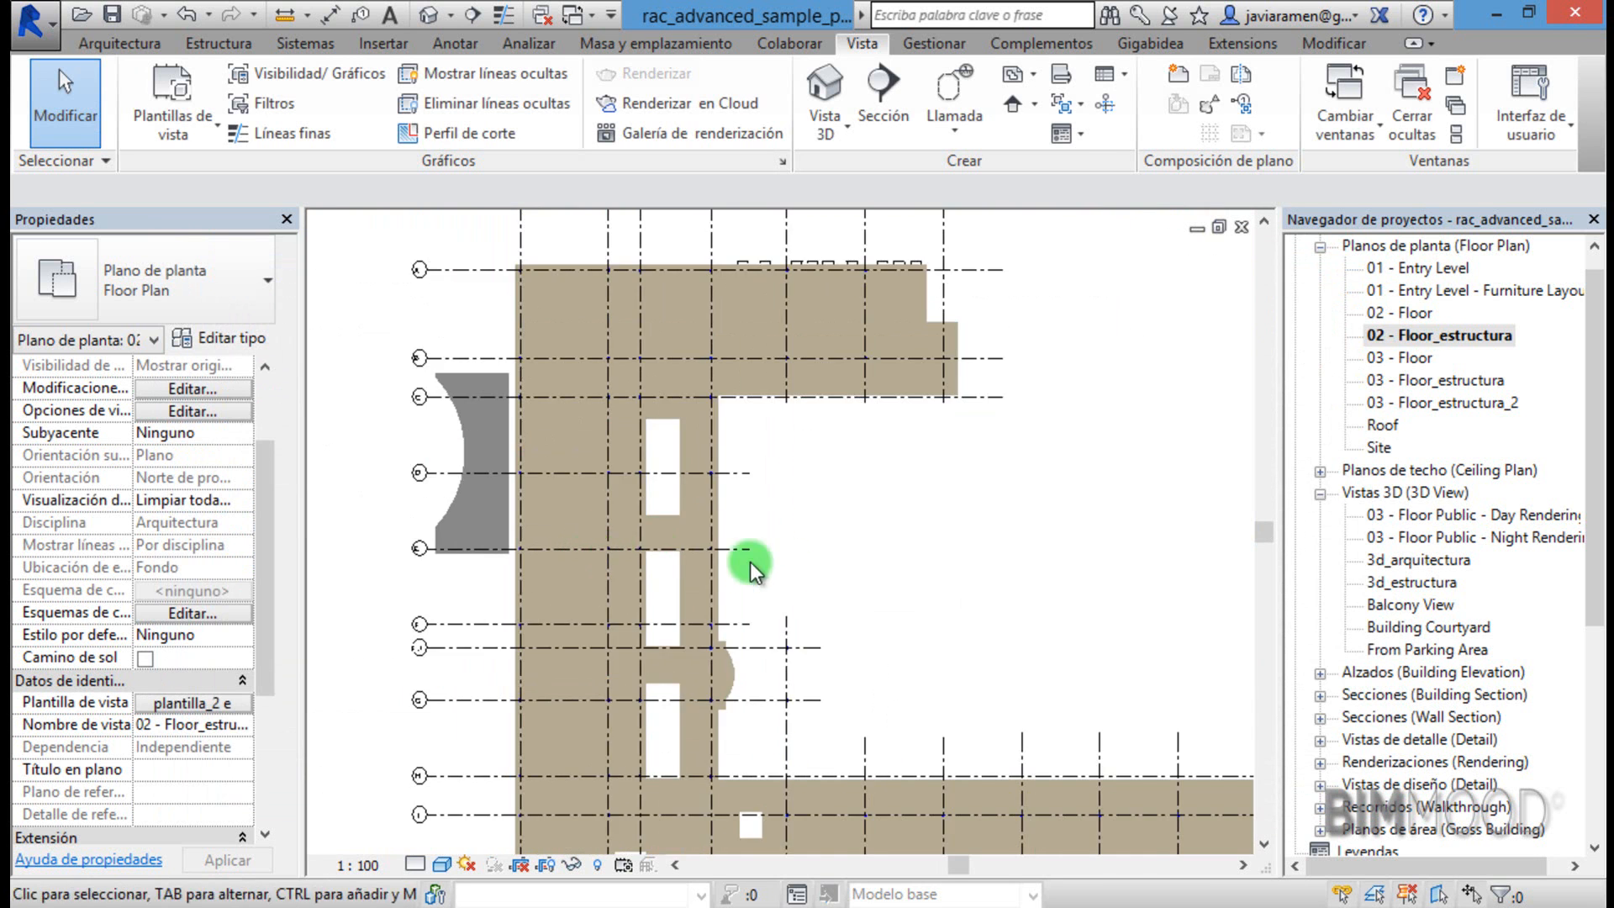
{"action": "scroll", "coordinate": [757, 555], "scroll_direction": "down", "scroll_amount": 3}
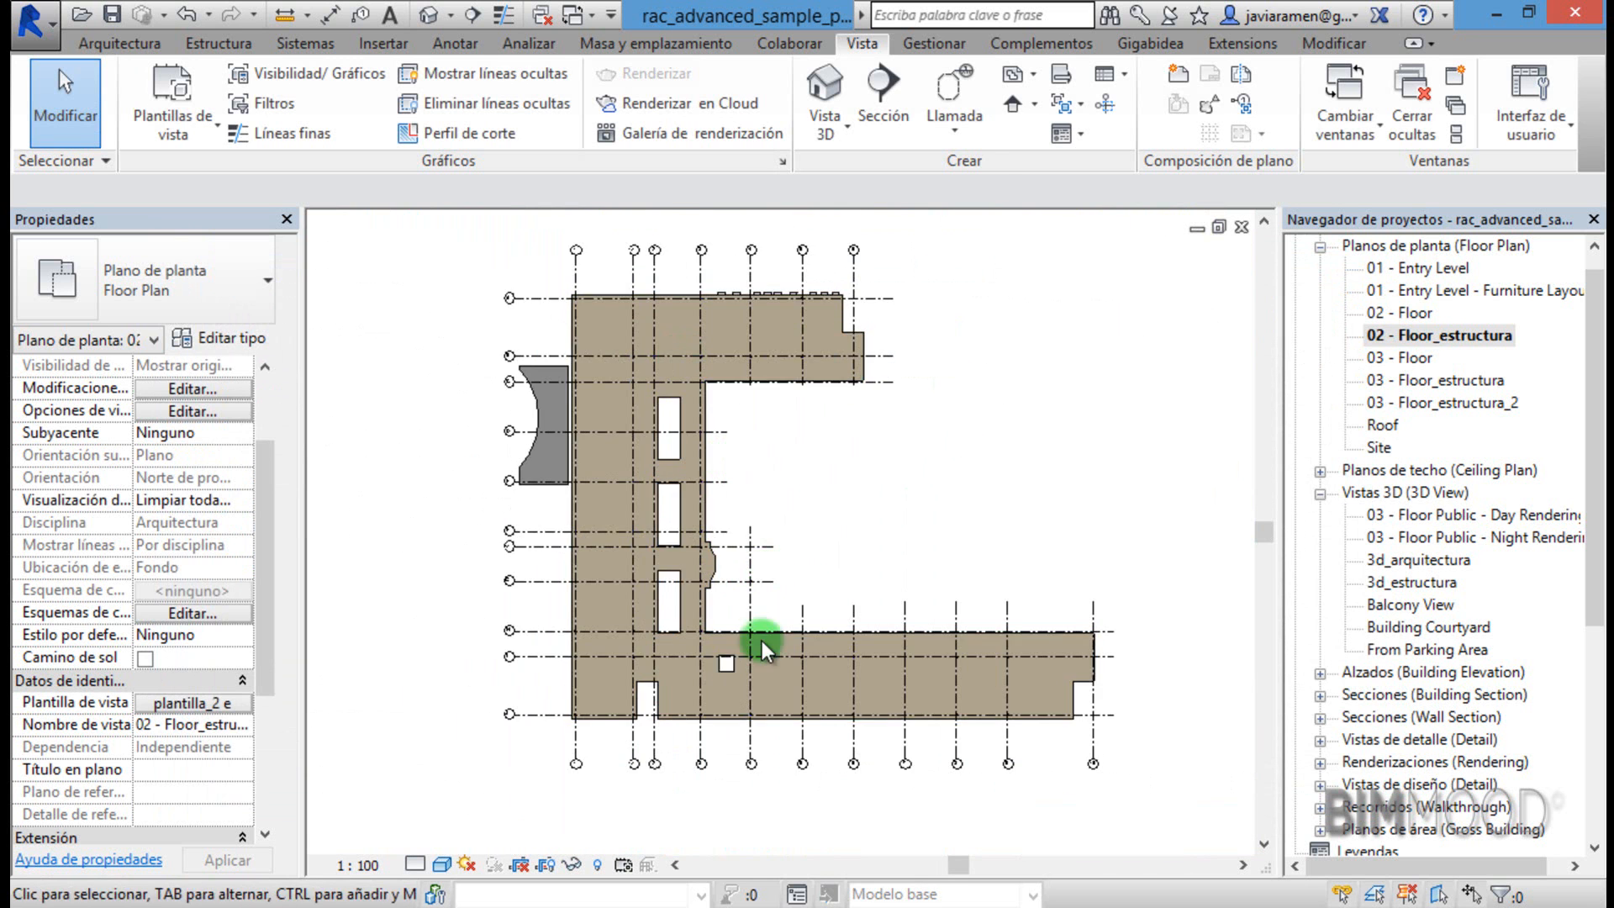
{"action": "scroll", "coordinate": [755, 708], "scroll_direction": "up", "scroll_amount": 2}
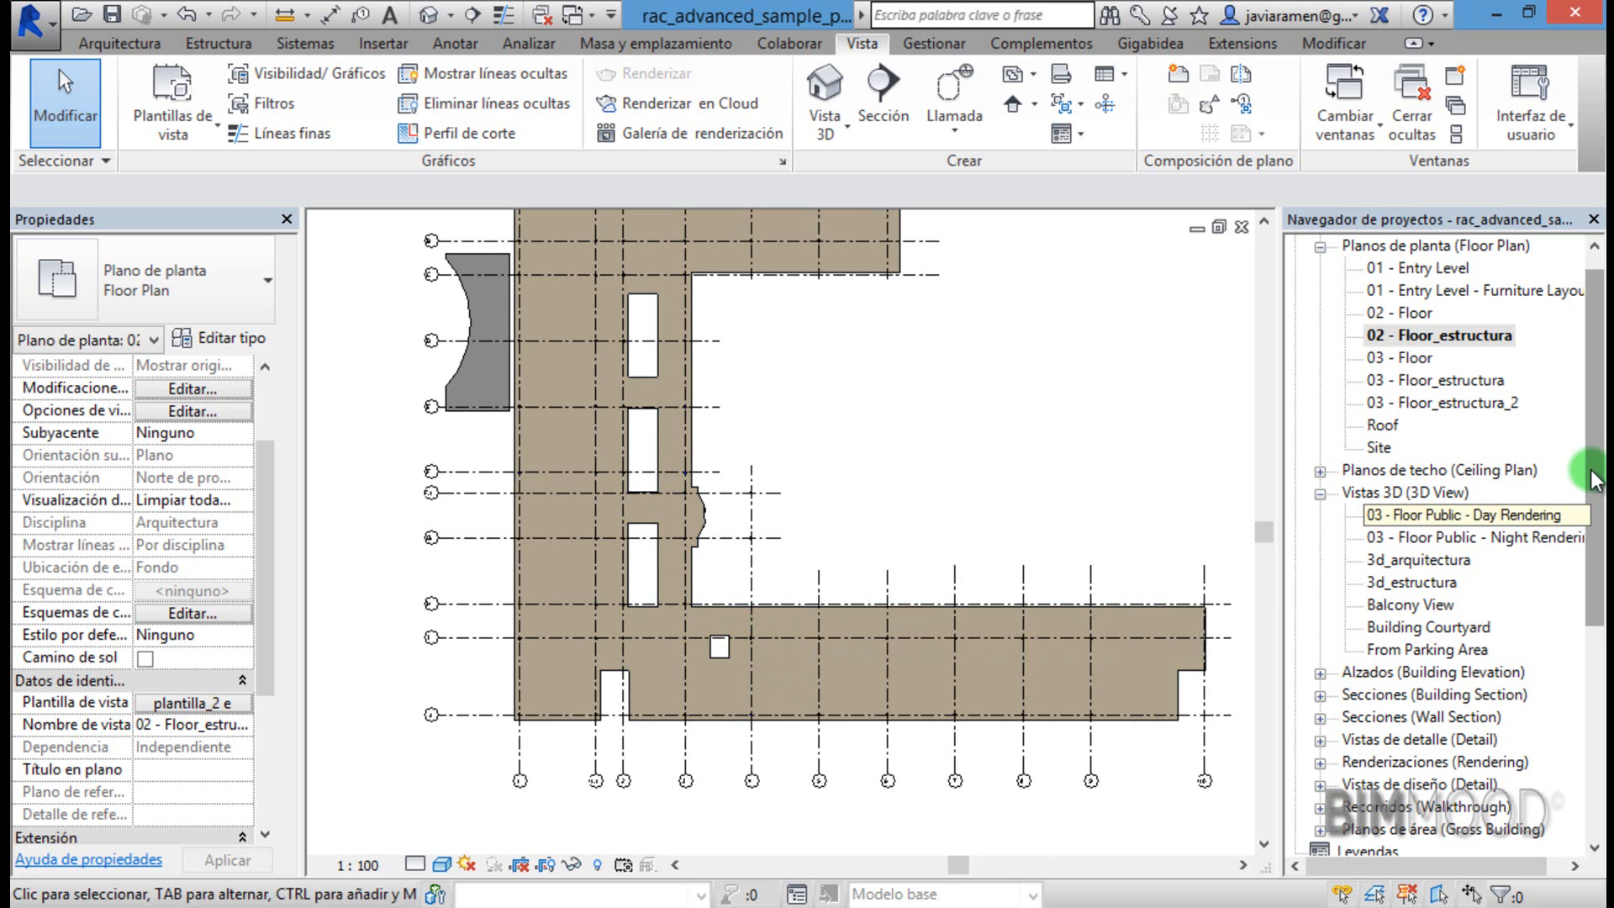
Assign the plantilla_2 estructura view template to all floor plans from 01 - Entry Level to Site at once.
{"action": "left_click", "coordinate": [1461, 336]}
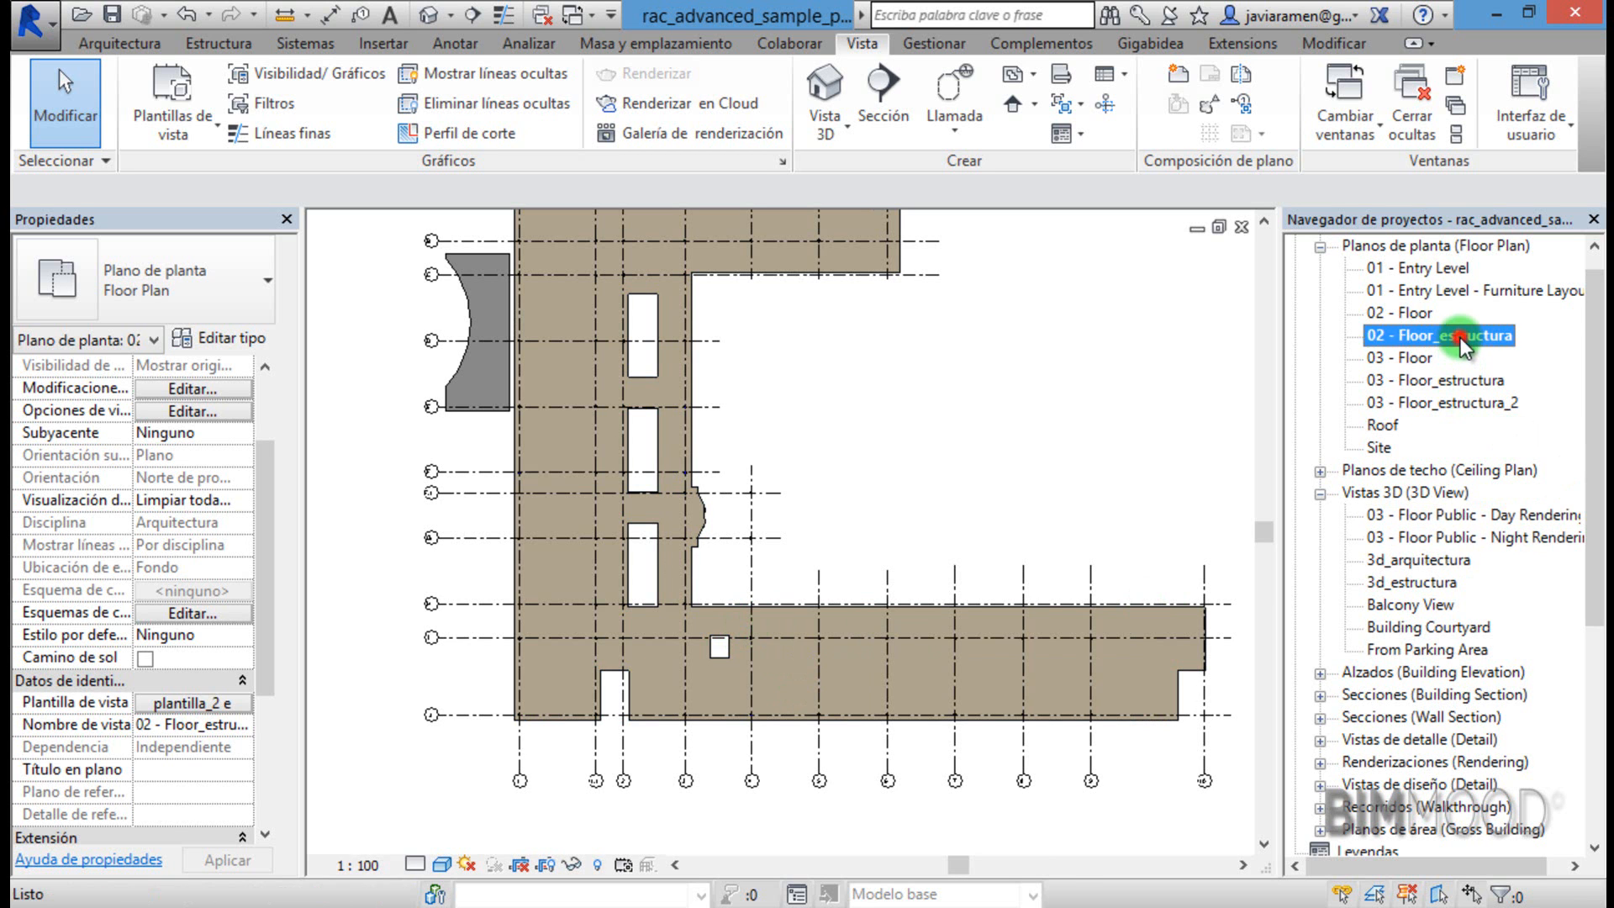
{"action": "left_click", "coordinate": [1432, 269]}
{"action": "left_click", "coordinate": [1435, 290], "text": "ctrl"}
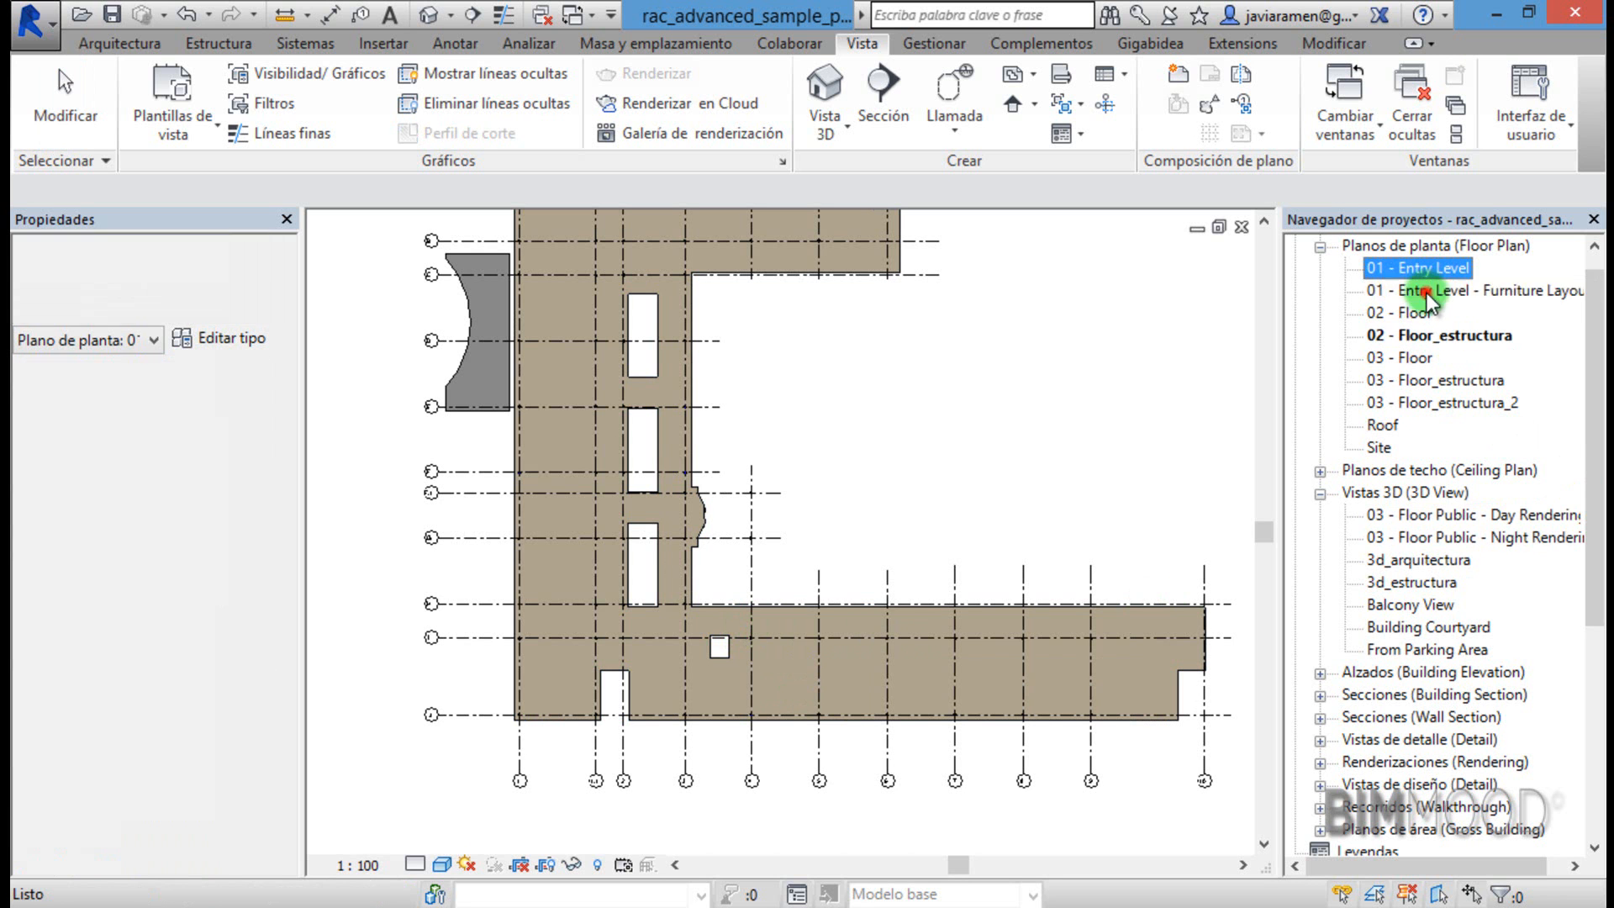
{"action": "left_click", "coordinate": [1423, 313], "text": "ctrl"}
{"action": "left_click", "coordinate": [1432, 337], "text": "ctrl"}
{"action": "left_click", "coordinate": [1423, 359], "text": "ctrl"}
{"action": "left_click", "coordinate": [1426, 380], "text": "ctrl"}
{"action": "left_click", "coordinate": [1426, 403], "text": "ctrl"}
{"action": "left_click", "coordinate": [1384, 424], "text": "ctrl"}
{"action": "left_click", "coordinate": [1384, 447], "text": "ctrl"}
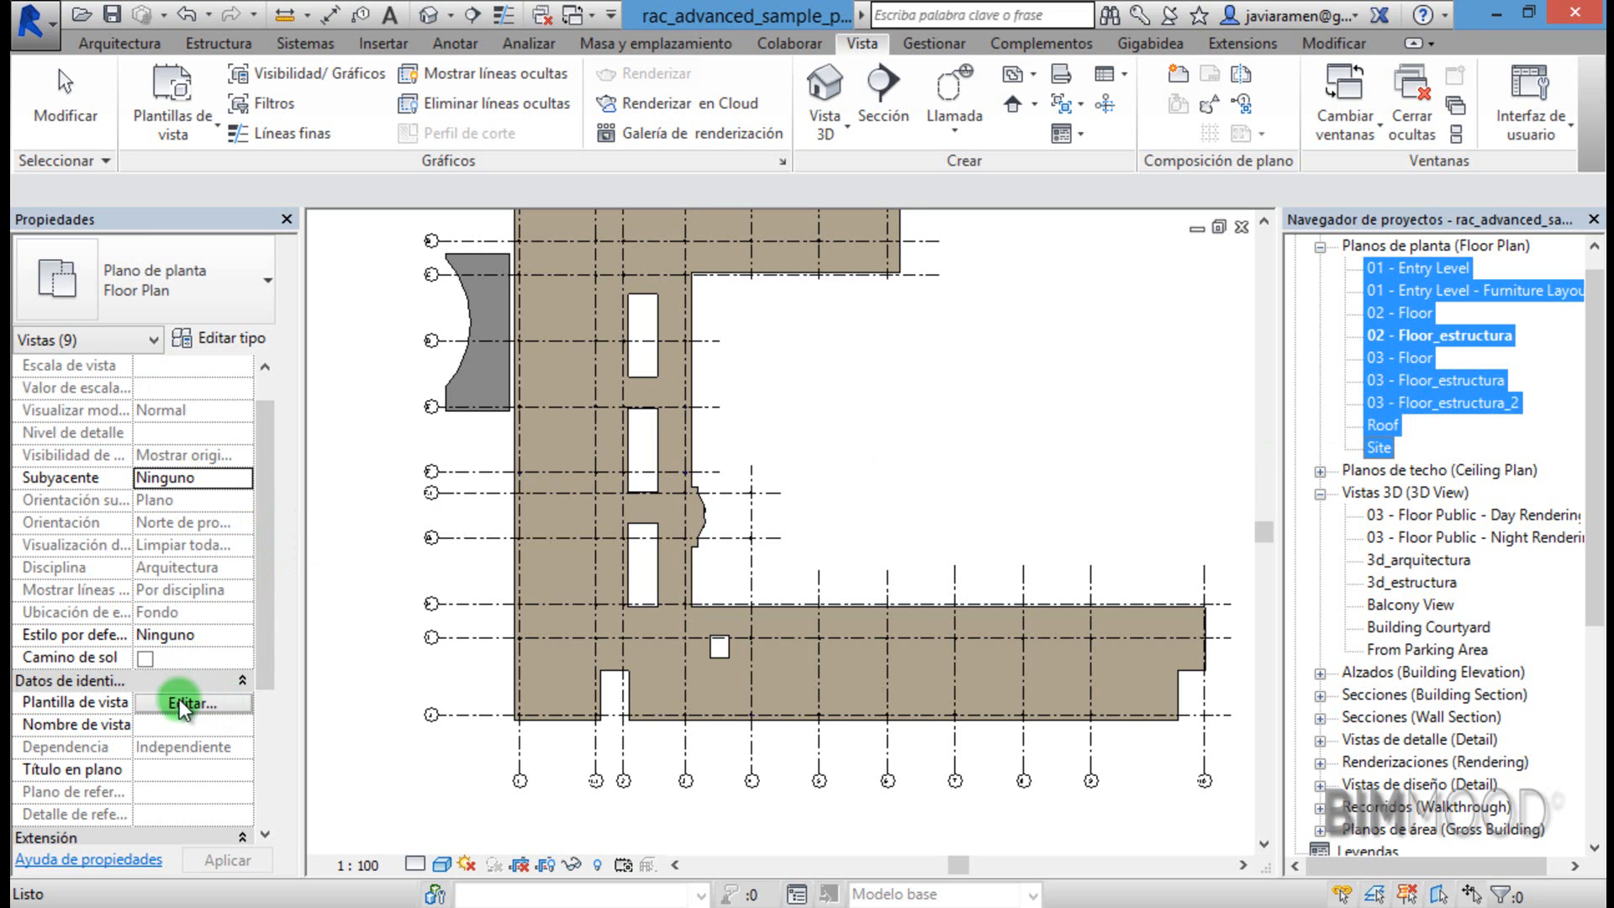
{"action": "left_click", "coordinate": [242, 703]}
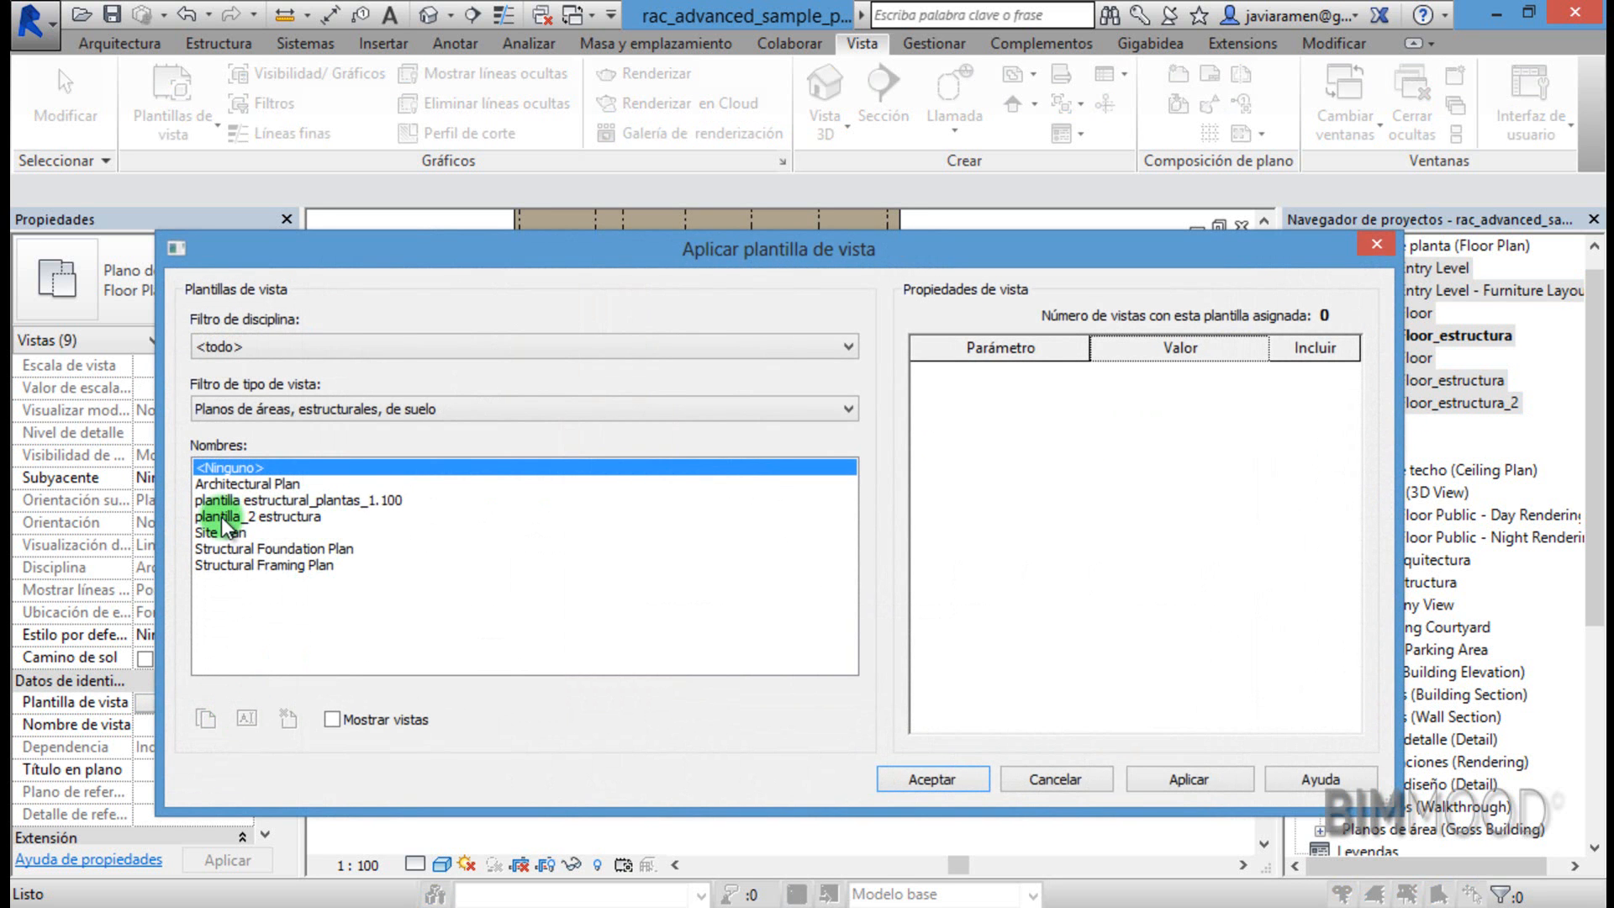
{"action": "left_click", "coordinate": [268, 518]}
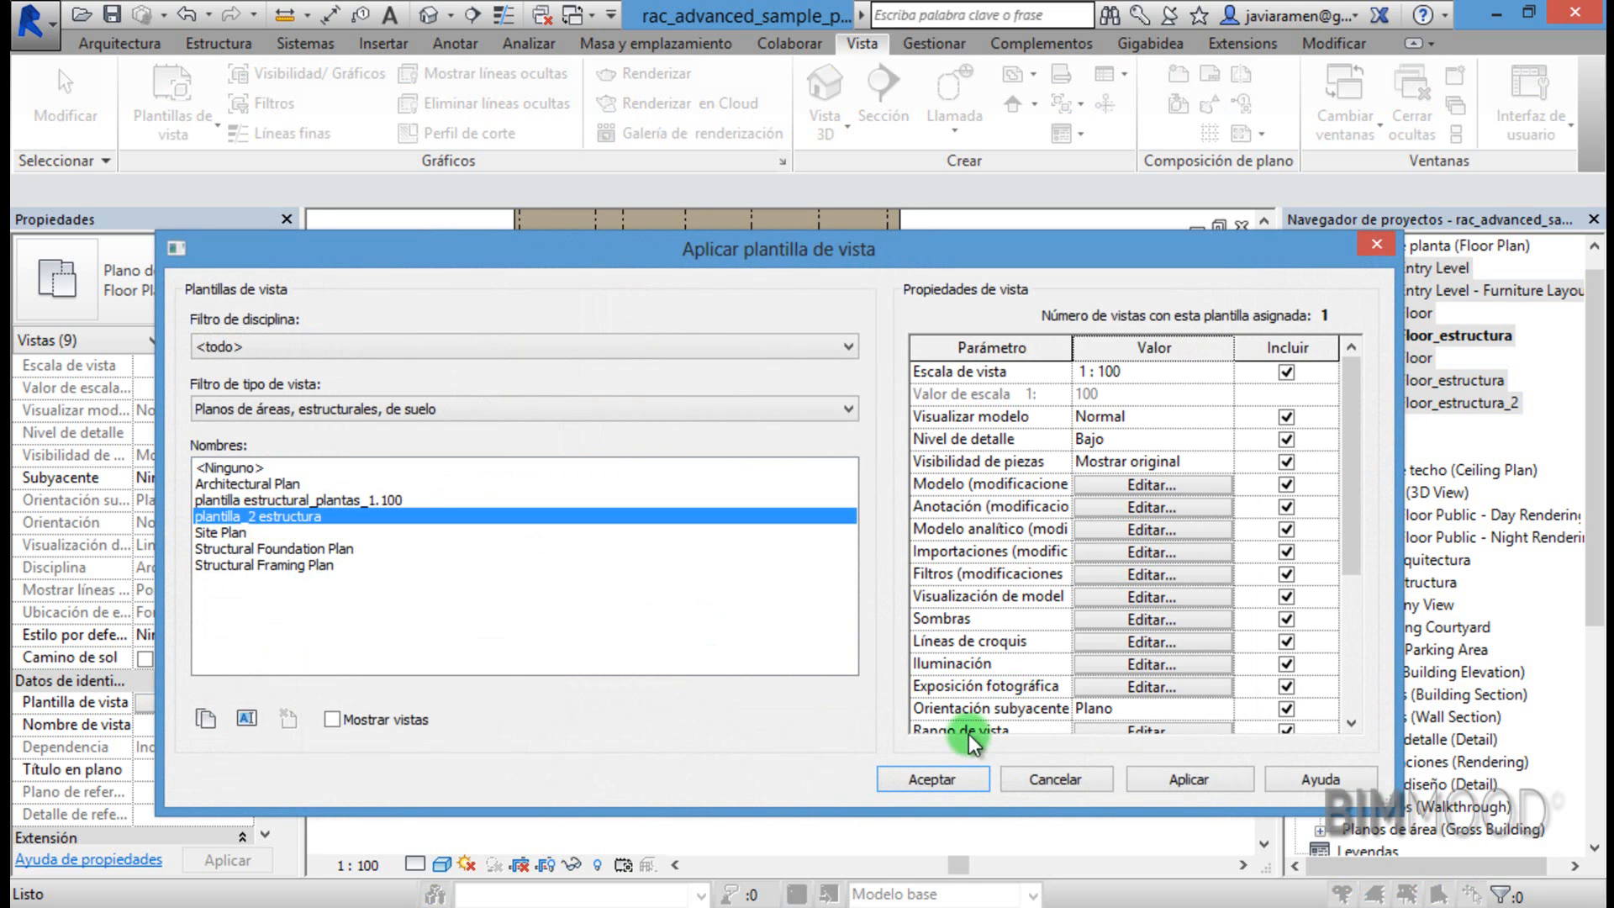
{"action": "left_click", "coordinate": [1190, 777]}
{"action": "left_click", "coordinate": [925, 780]}
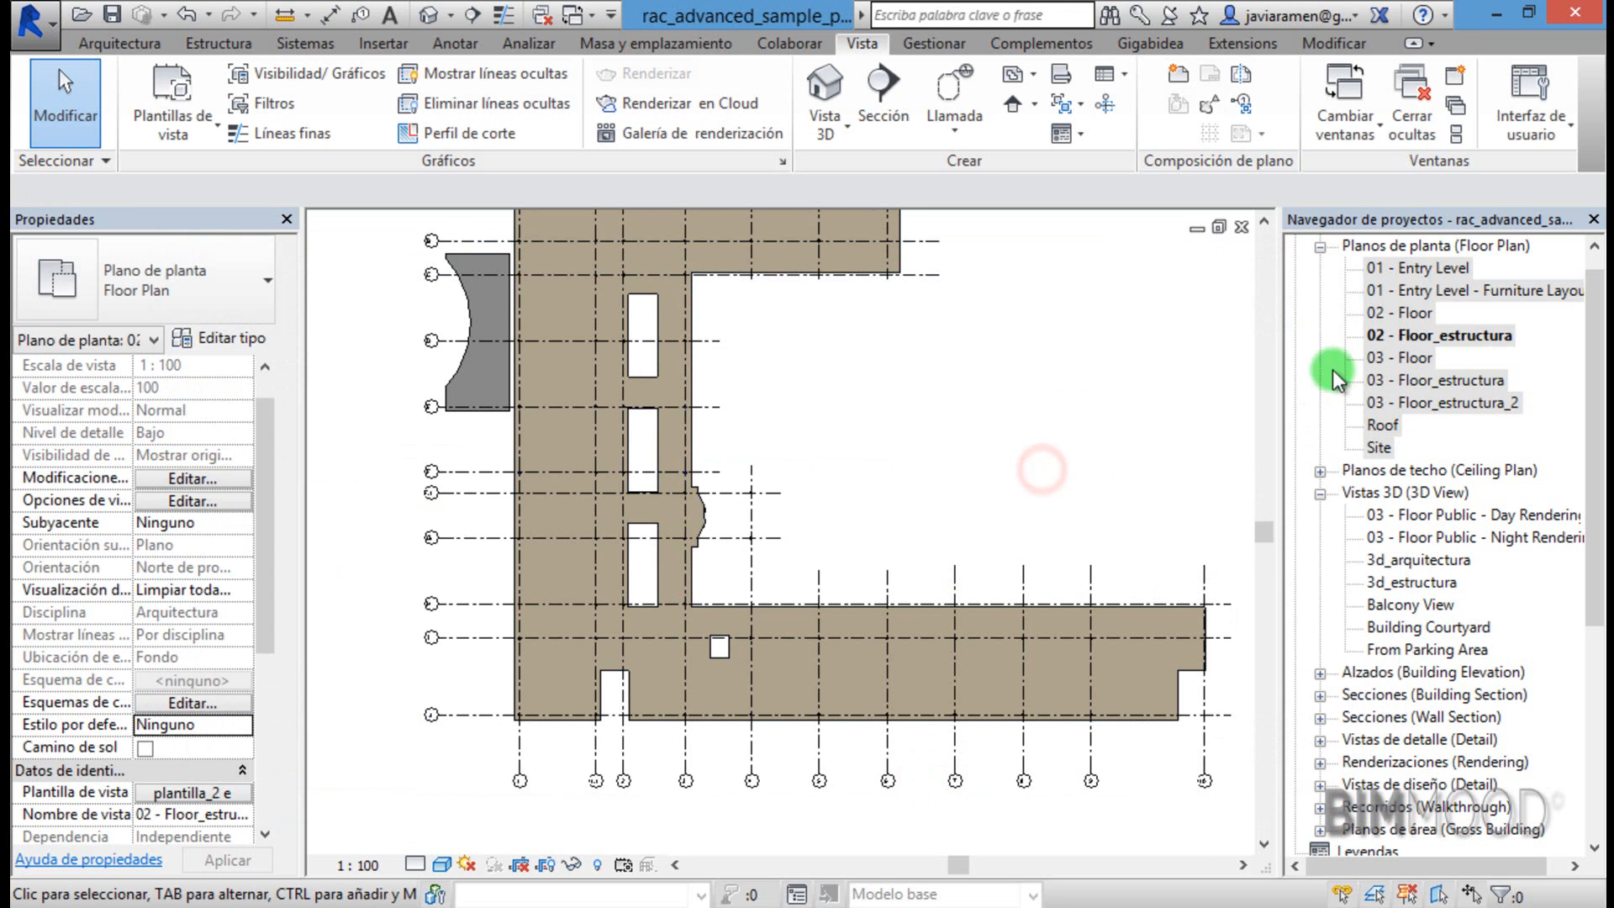
Open the 03 - Floor plan to check its graphics, then return to 02 - Floor_estructura.
{"action": "left_click", "coordinate": [1343, 381]}
{"action": "left_click", "coordinate": [1424, 360]}
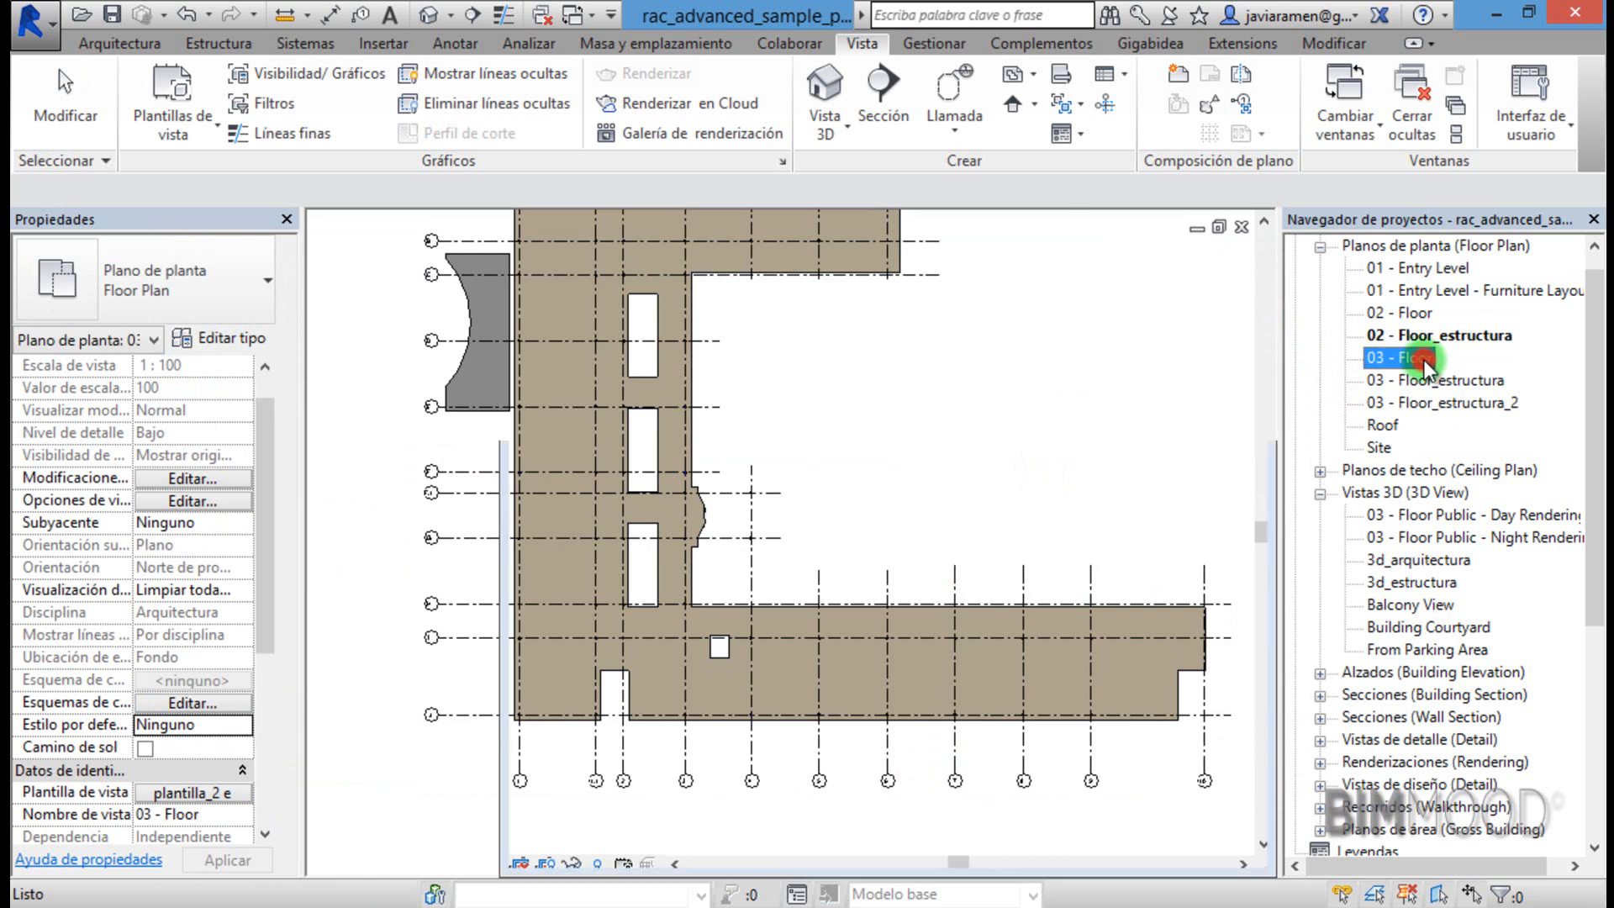
{"action": "double_click", "coordinate": [1425, 360]}
{"action": "left_click", "coordinate": [1442, 338]}
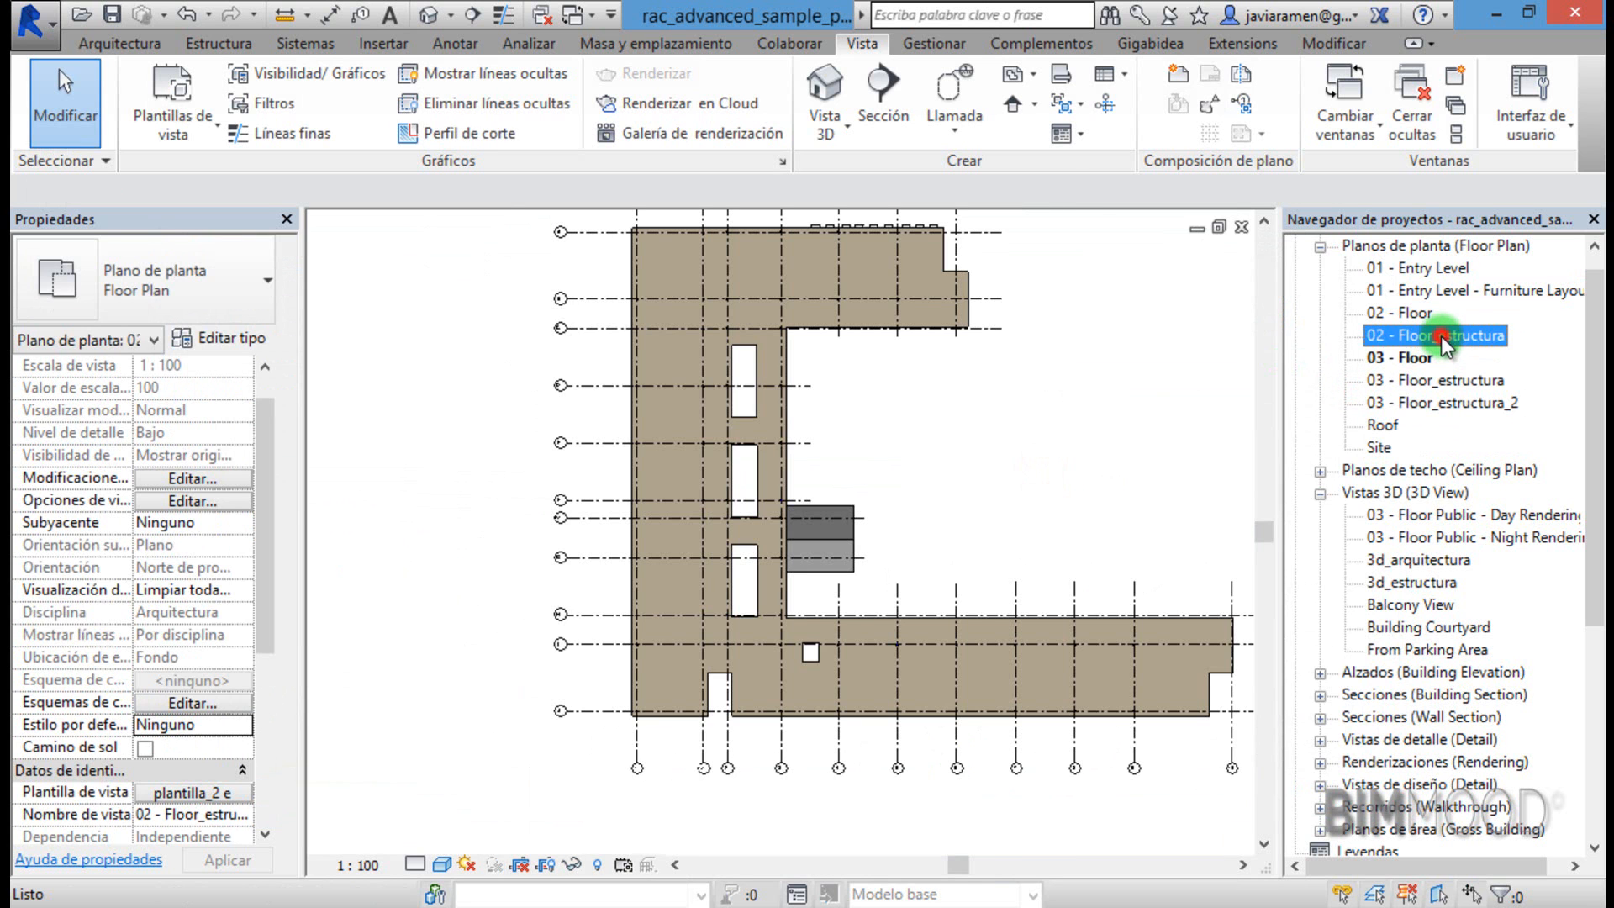
{"action": "double_click", "coordinate": [1439, 337]}
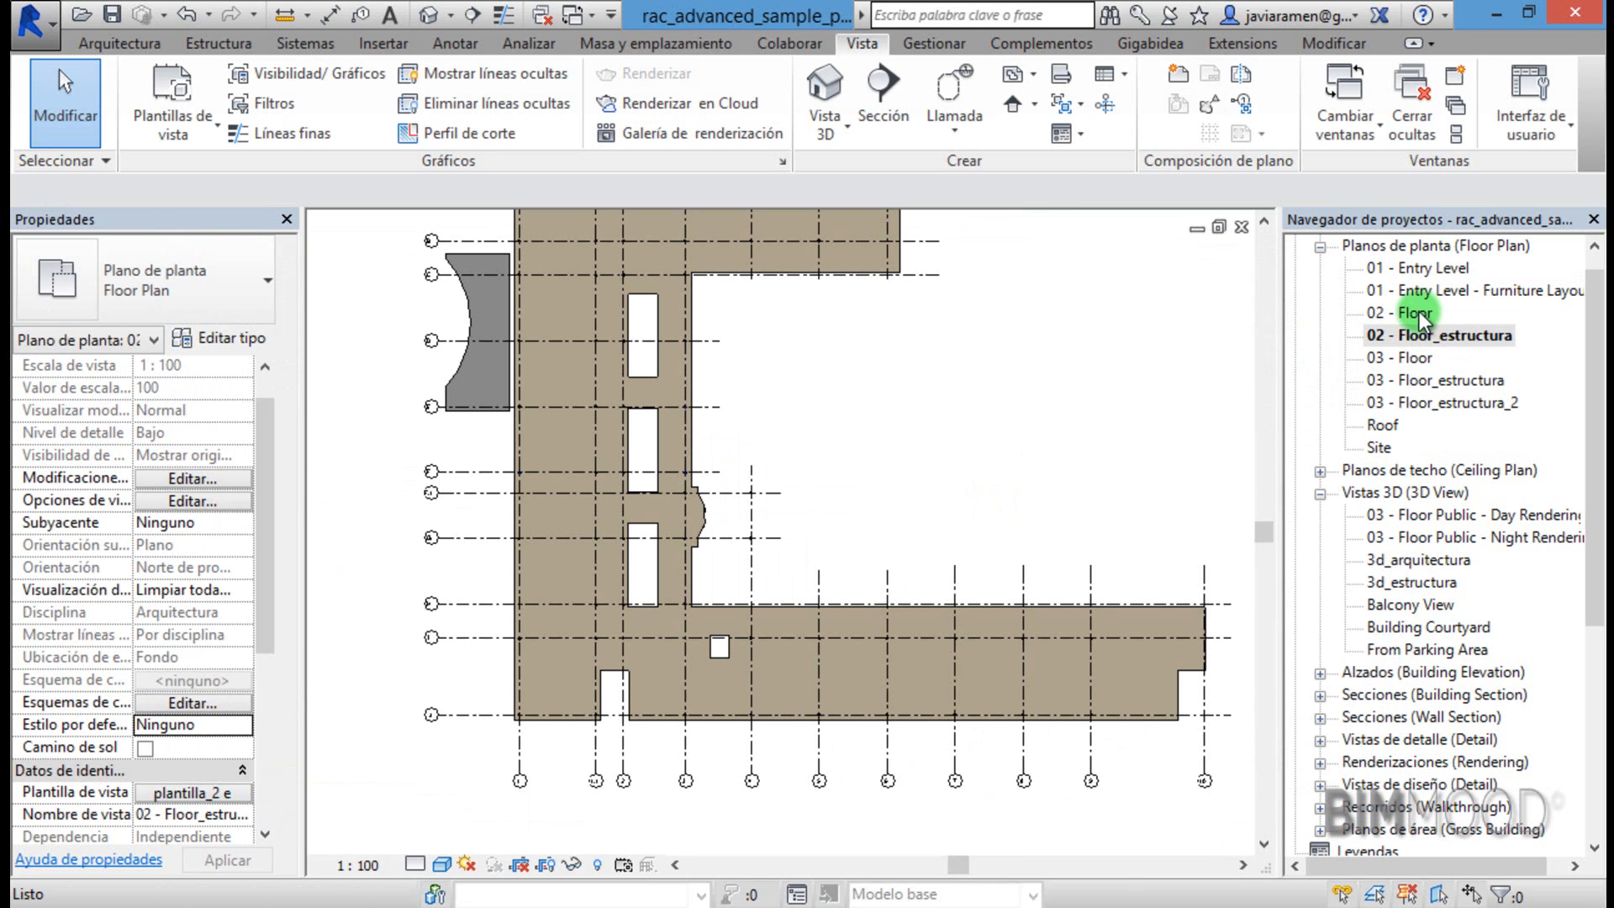